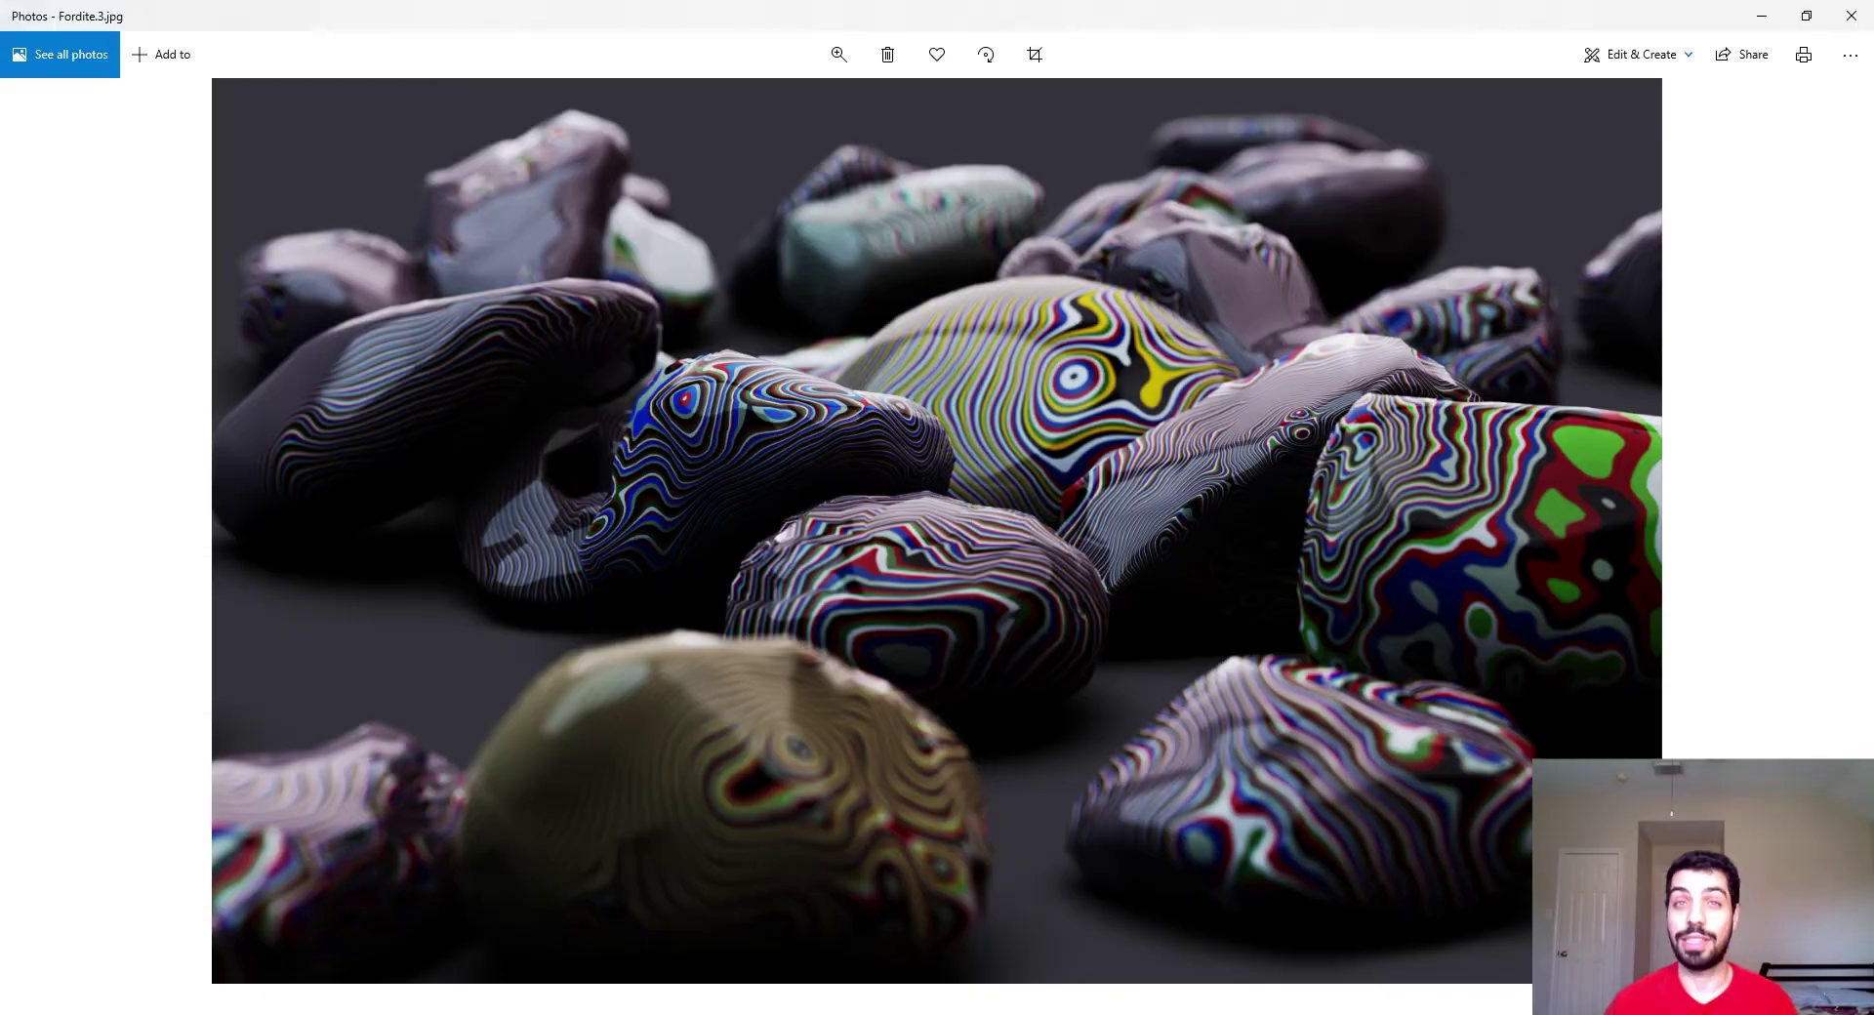
# Switch to the browser and examine the layered patterns, colors and shapes in several fordite reference photos
pyautogui.hotkey('alt', 'Tab')
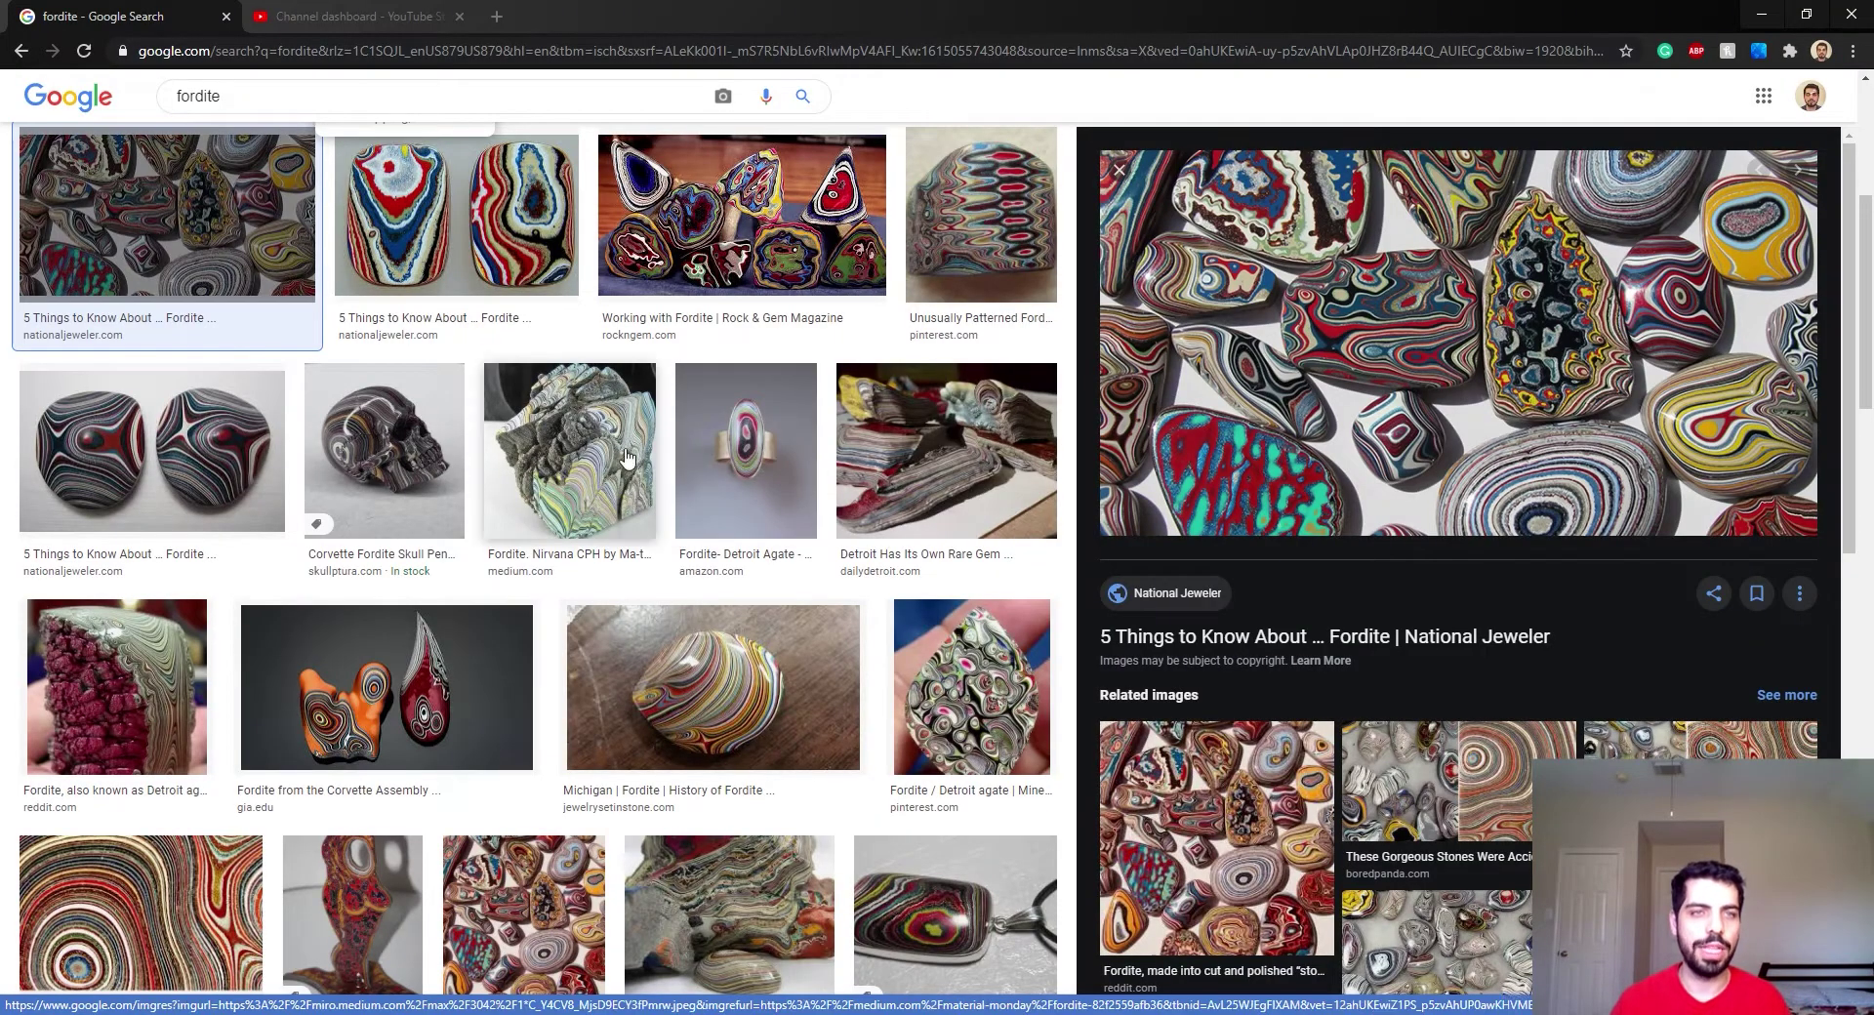
pyautogui.click(459, 220)
pyautogui.click(675, 269)
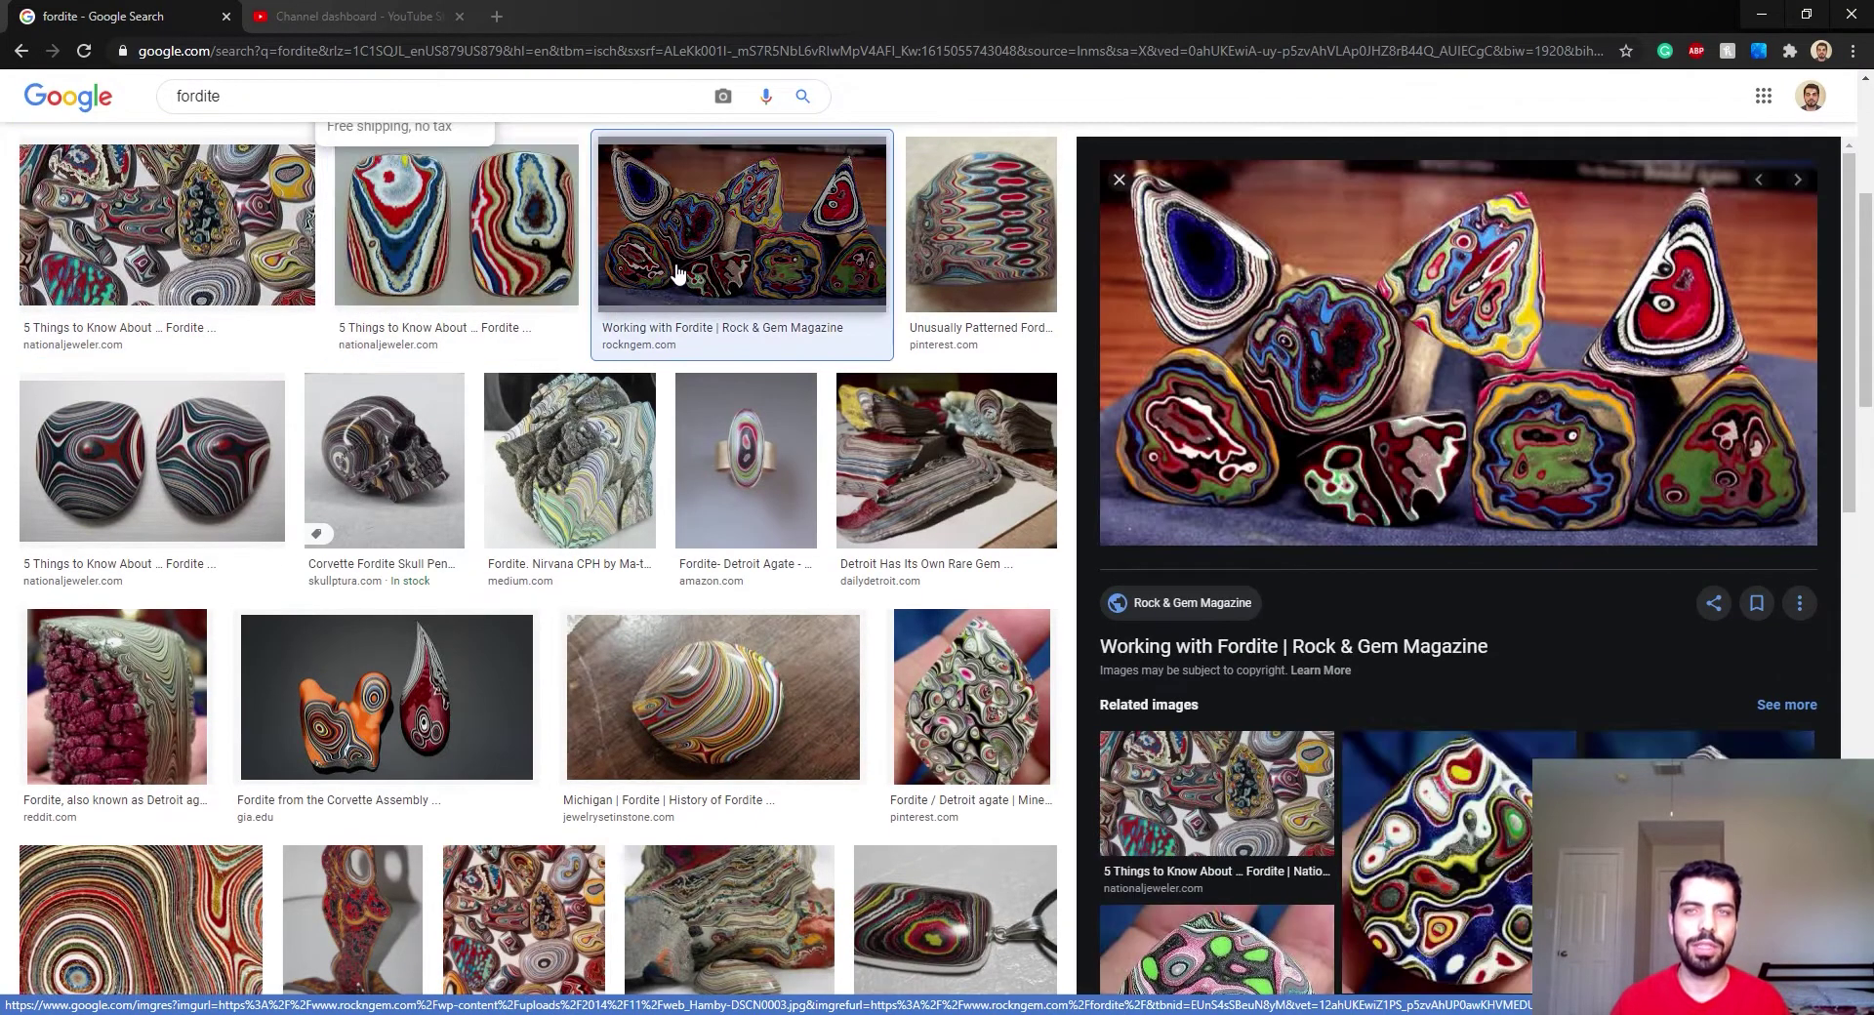
pyautogui.click(962, 280)
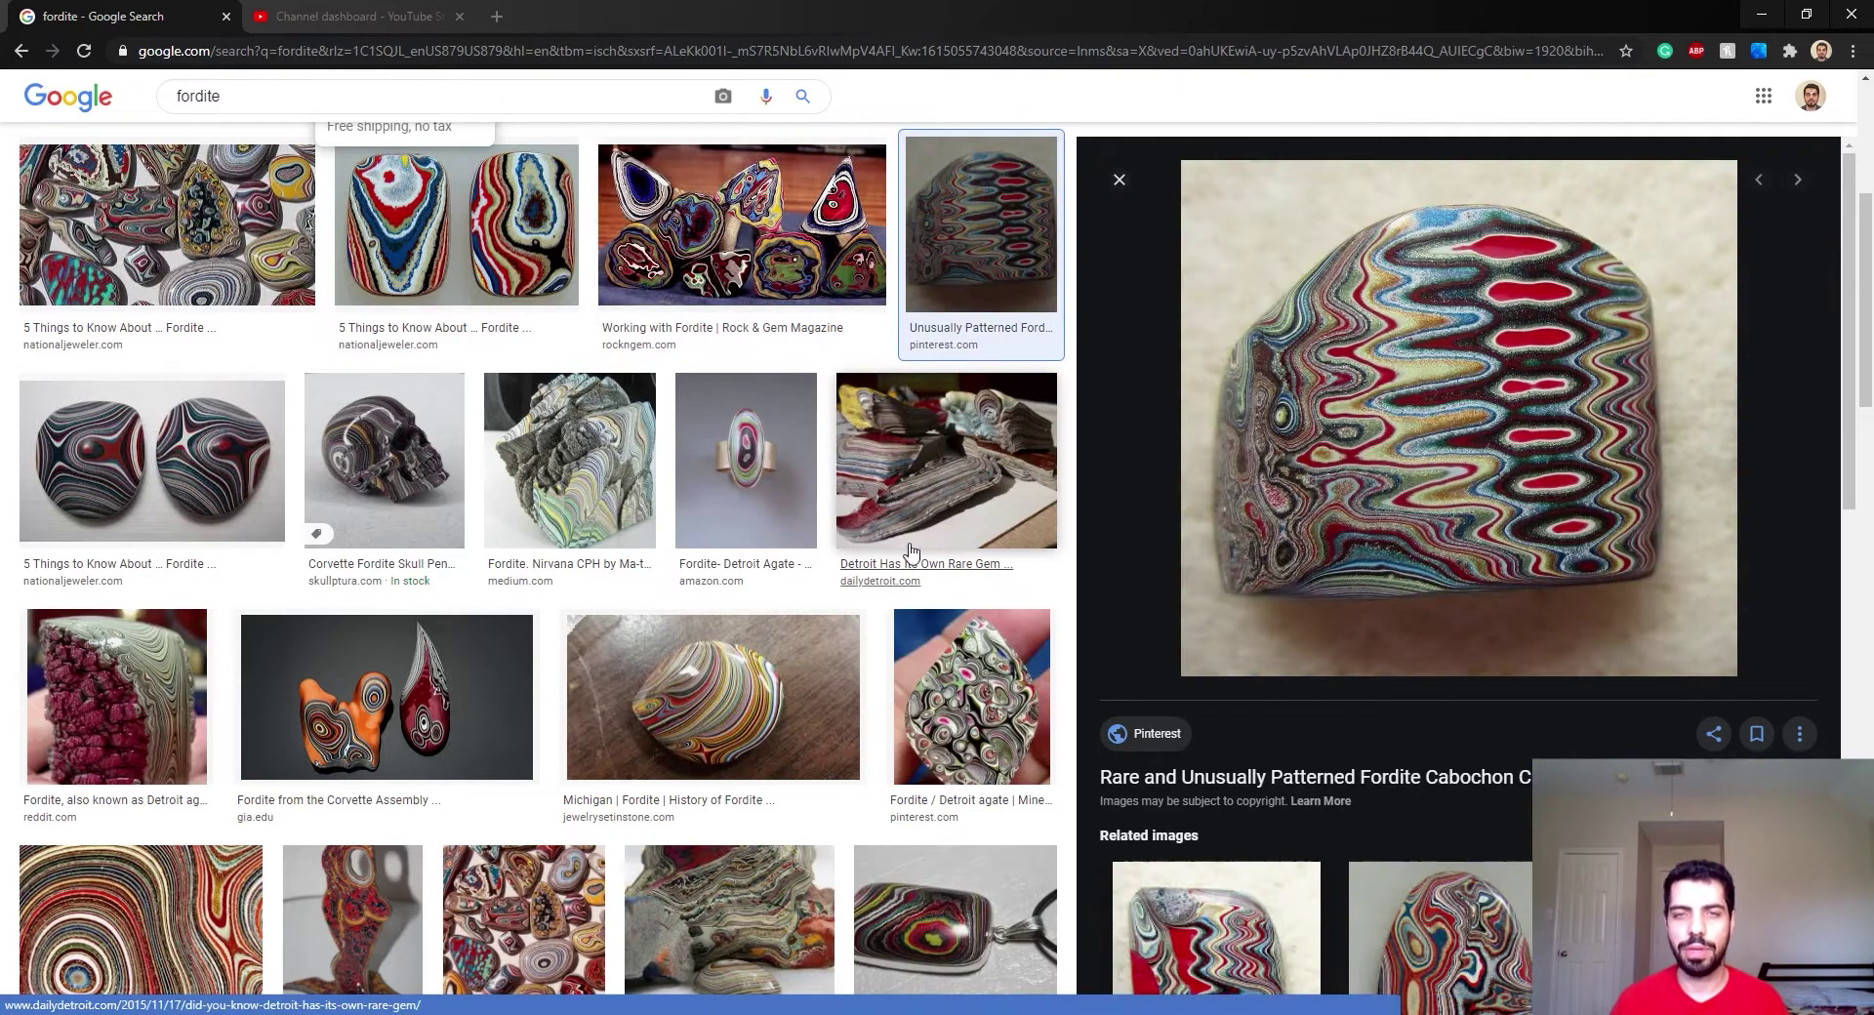
pyautogui.click(970, 695)
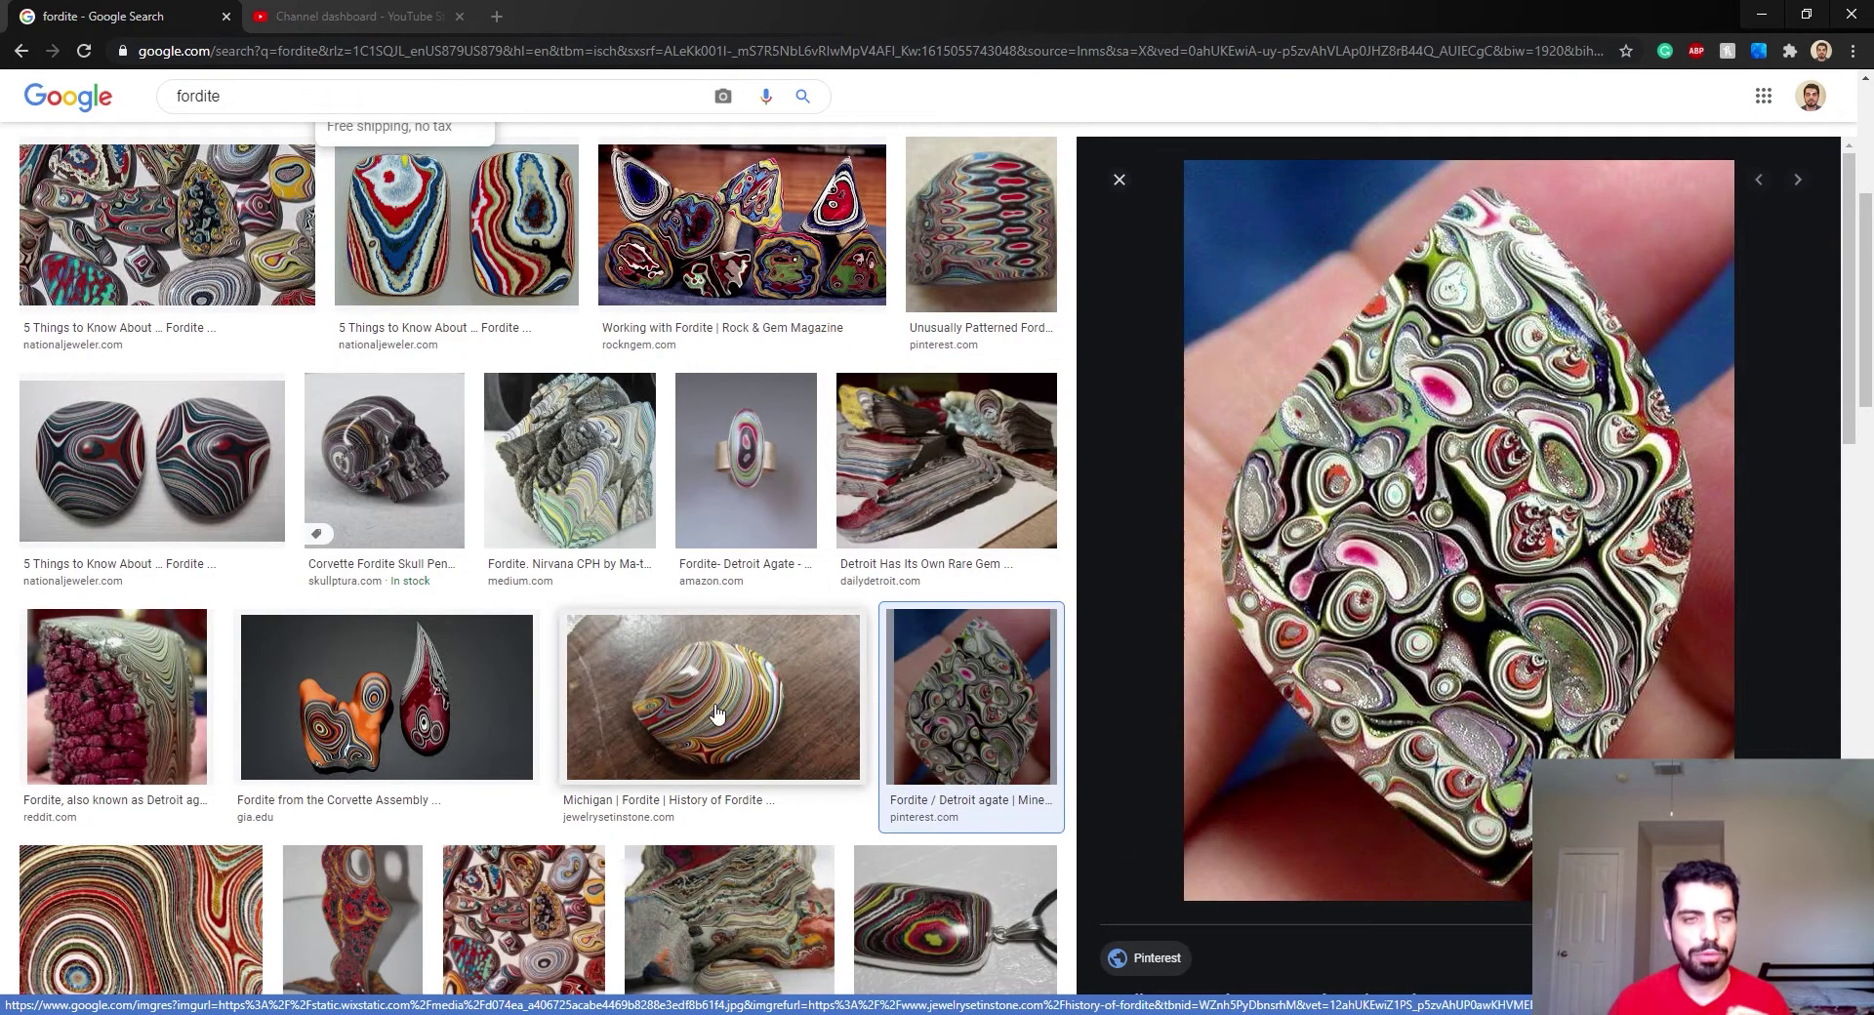
pyautogui.moveTo(442, 711); pyautogui.dragTo(396, 711)
pyautogui.click(395, 711)
pyautogui.scroll(-3, 239, 663)
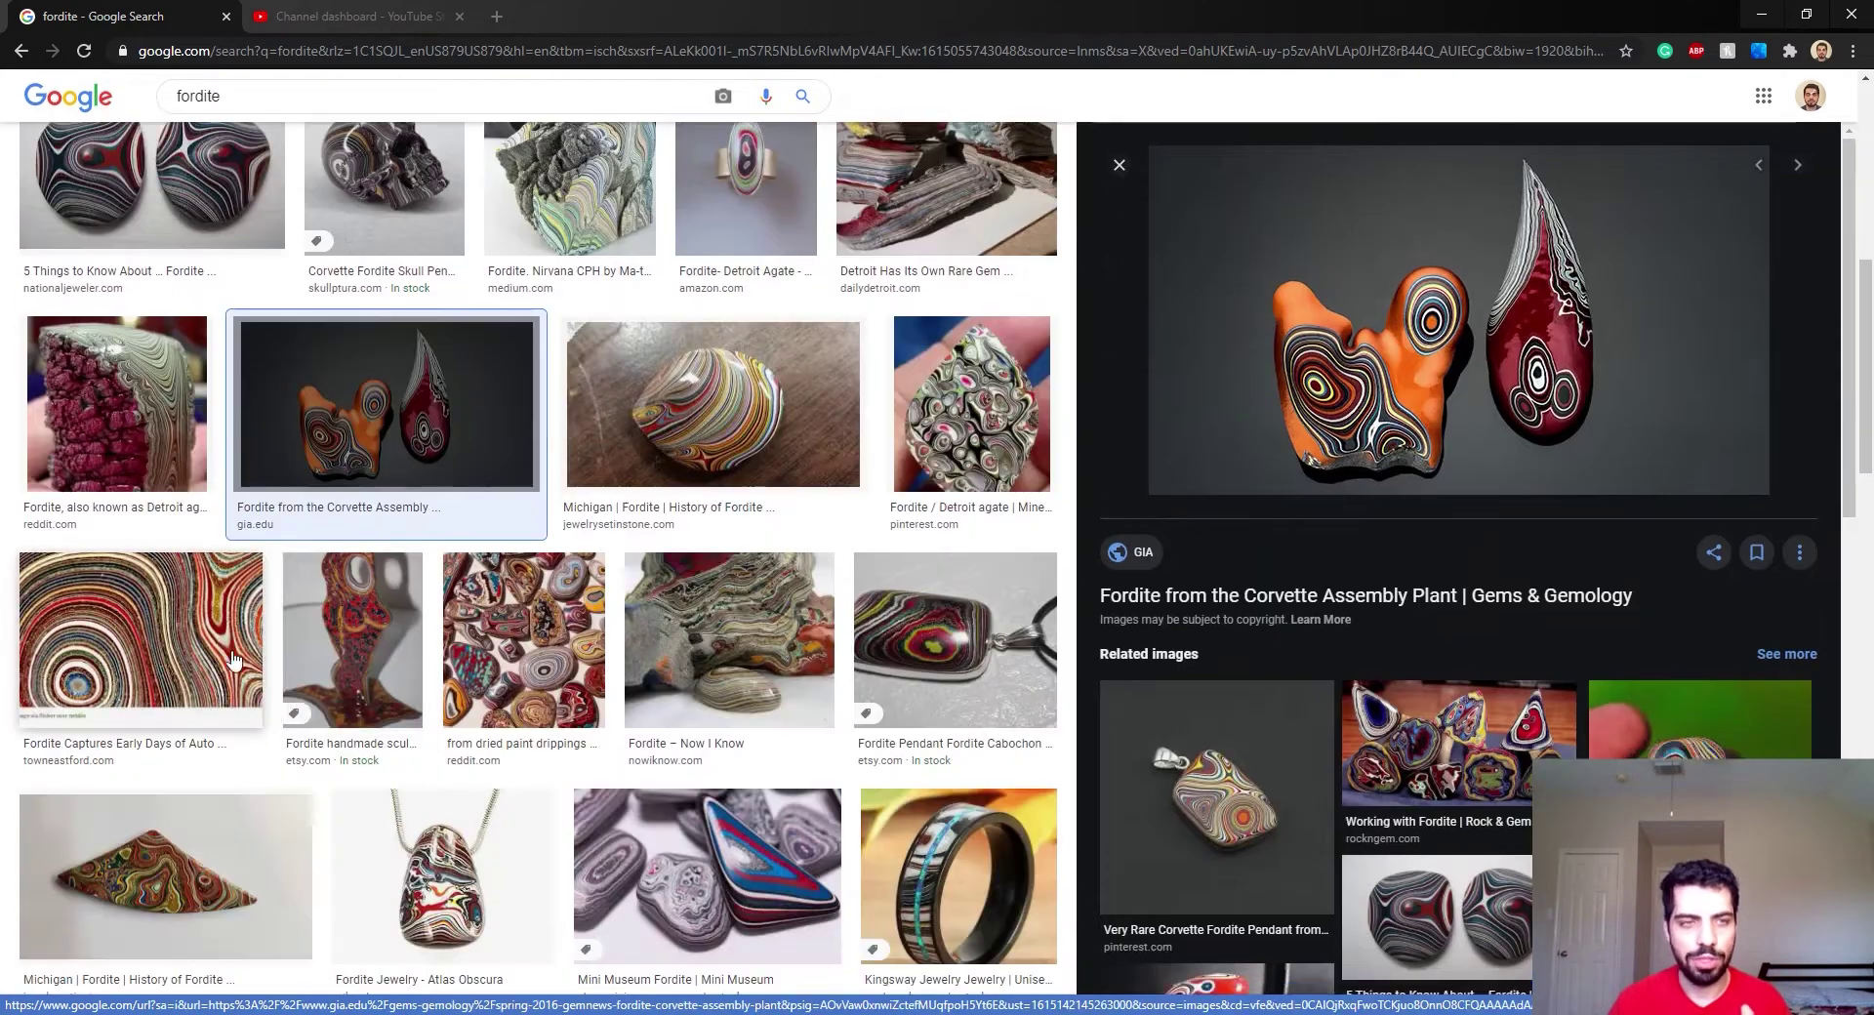
pyautogui.click(234, 662)
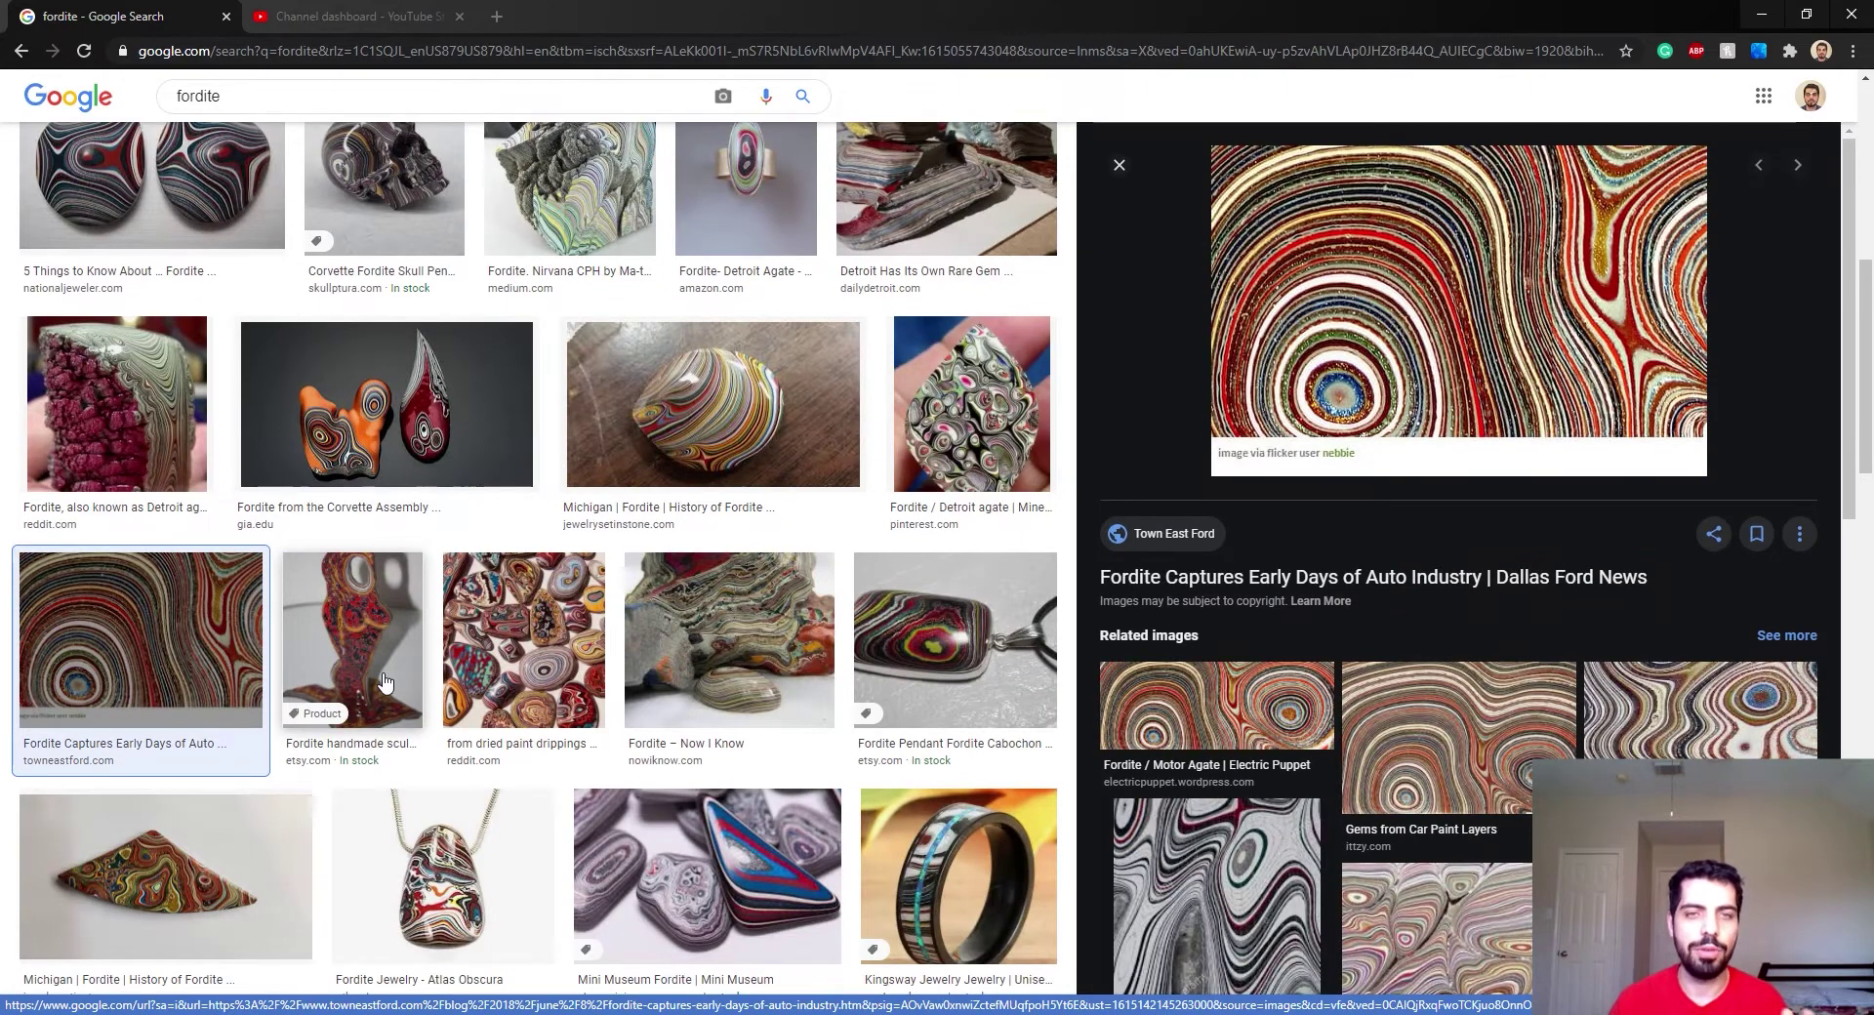
pyautogui.click(900, 619)
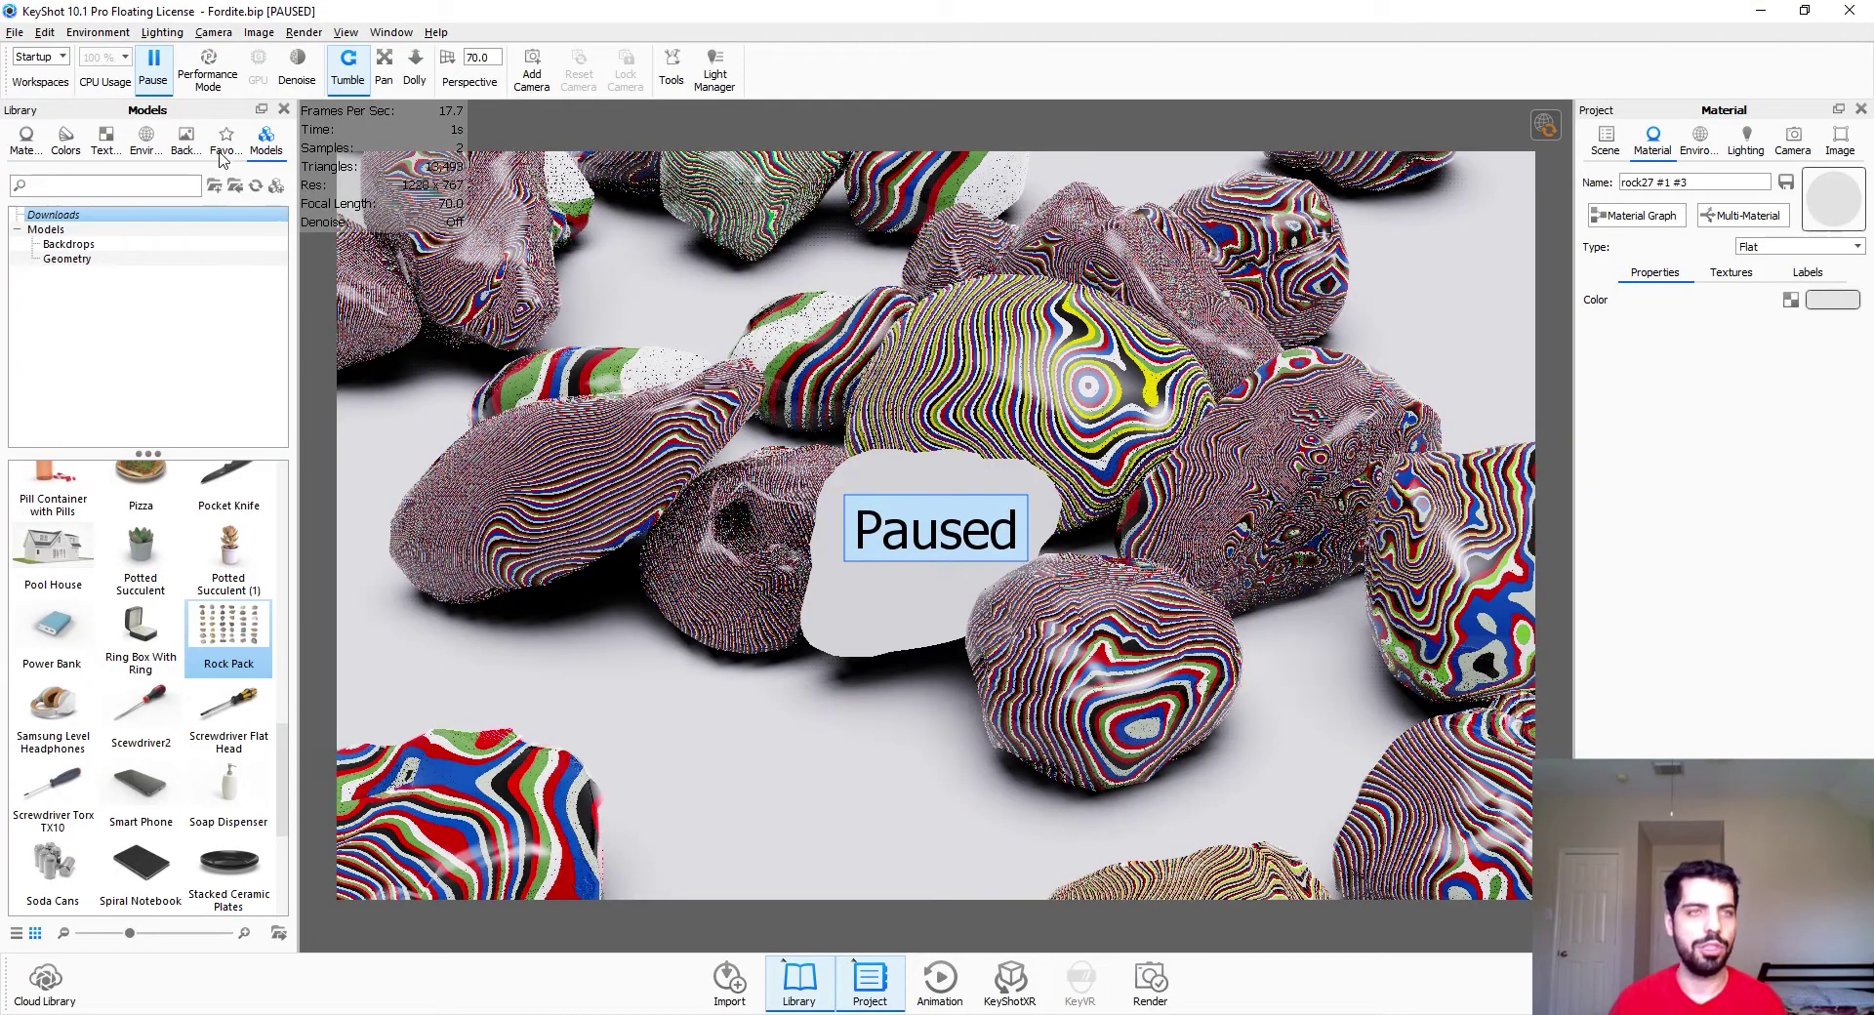
# Switch to KeyShot, resume real-time rendering, and change the white rock's surface material to Plastic in the Material Graph
pyautogui.click(153, 67)
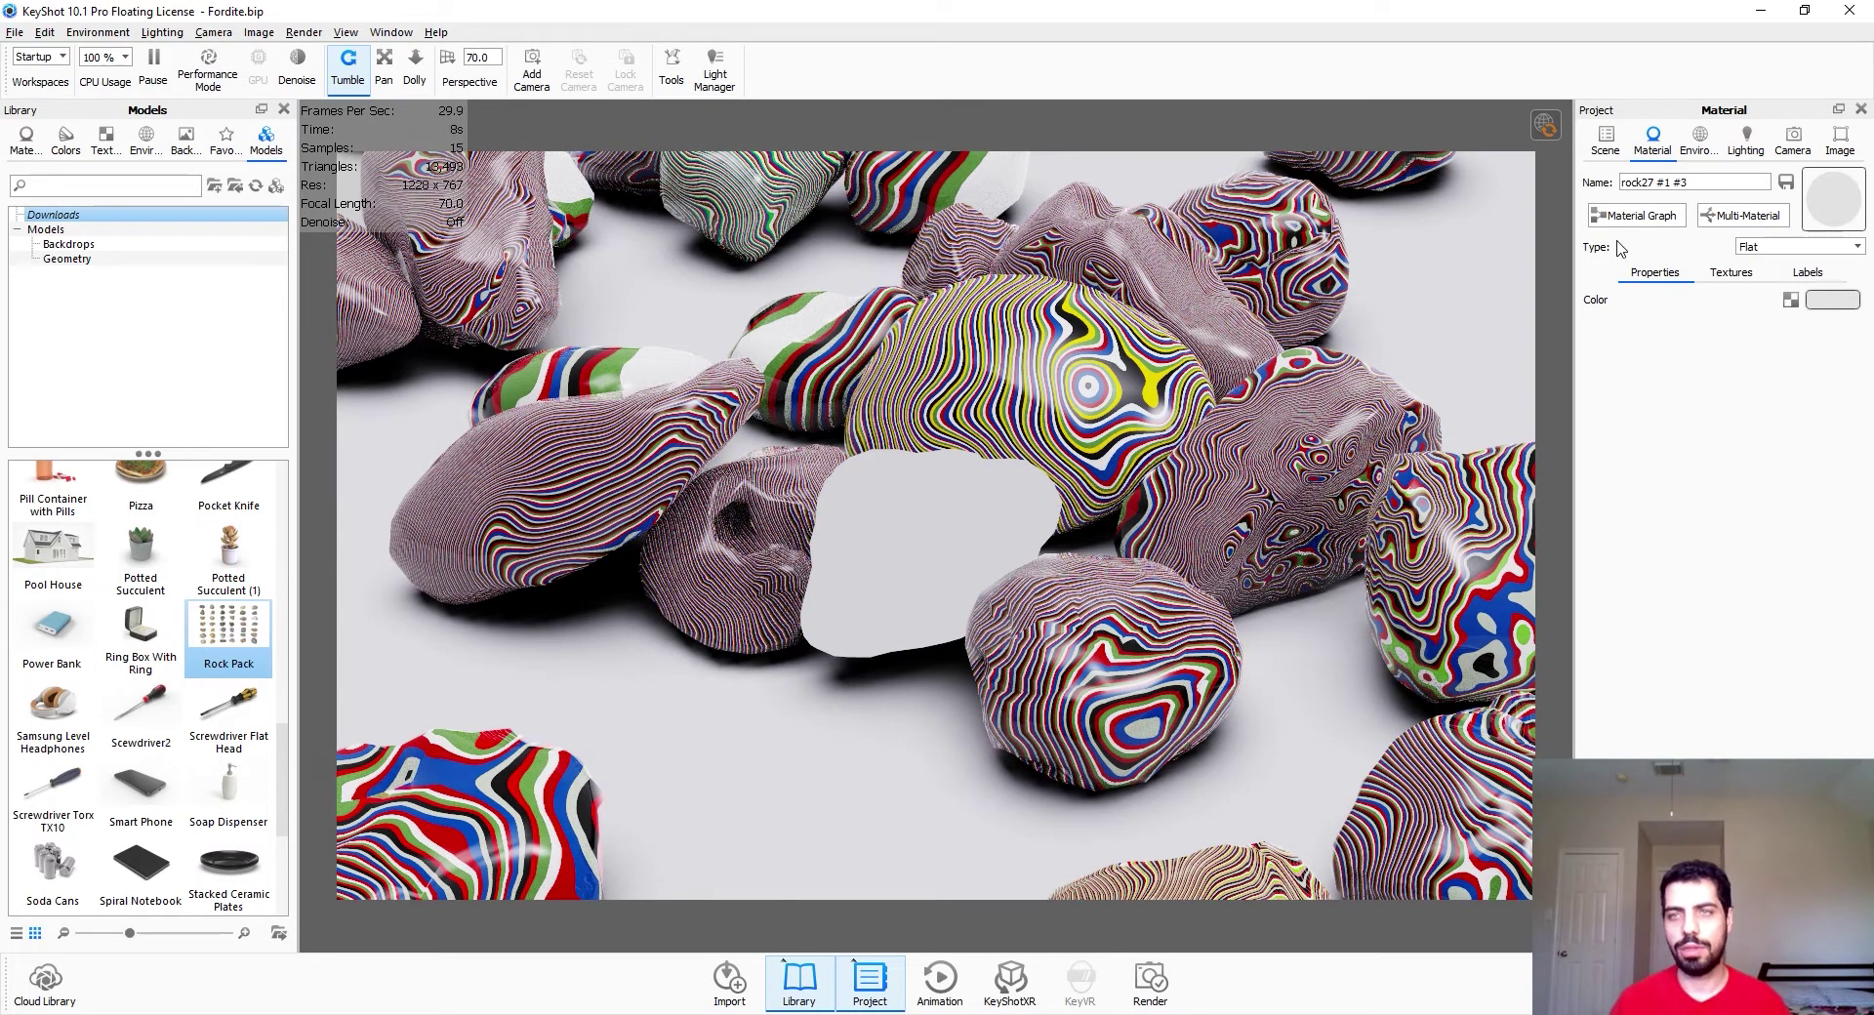
pyautogui.click(1640, 216)
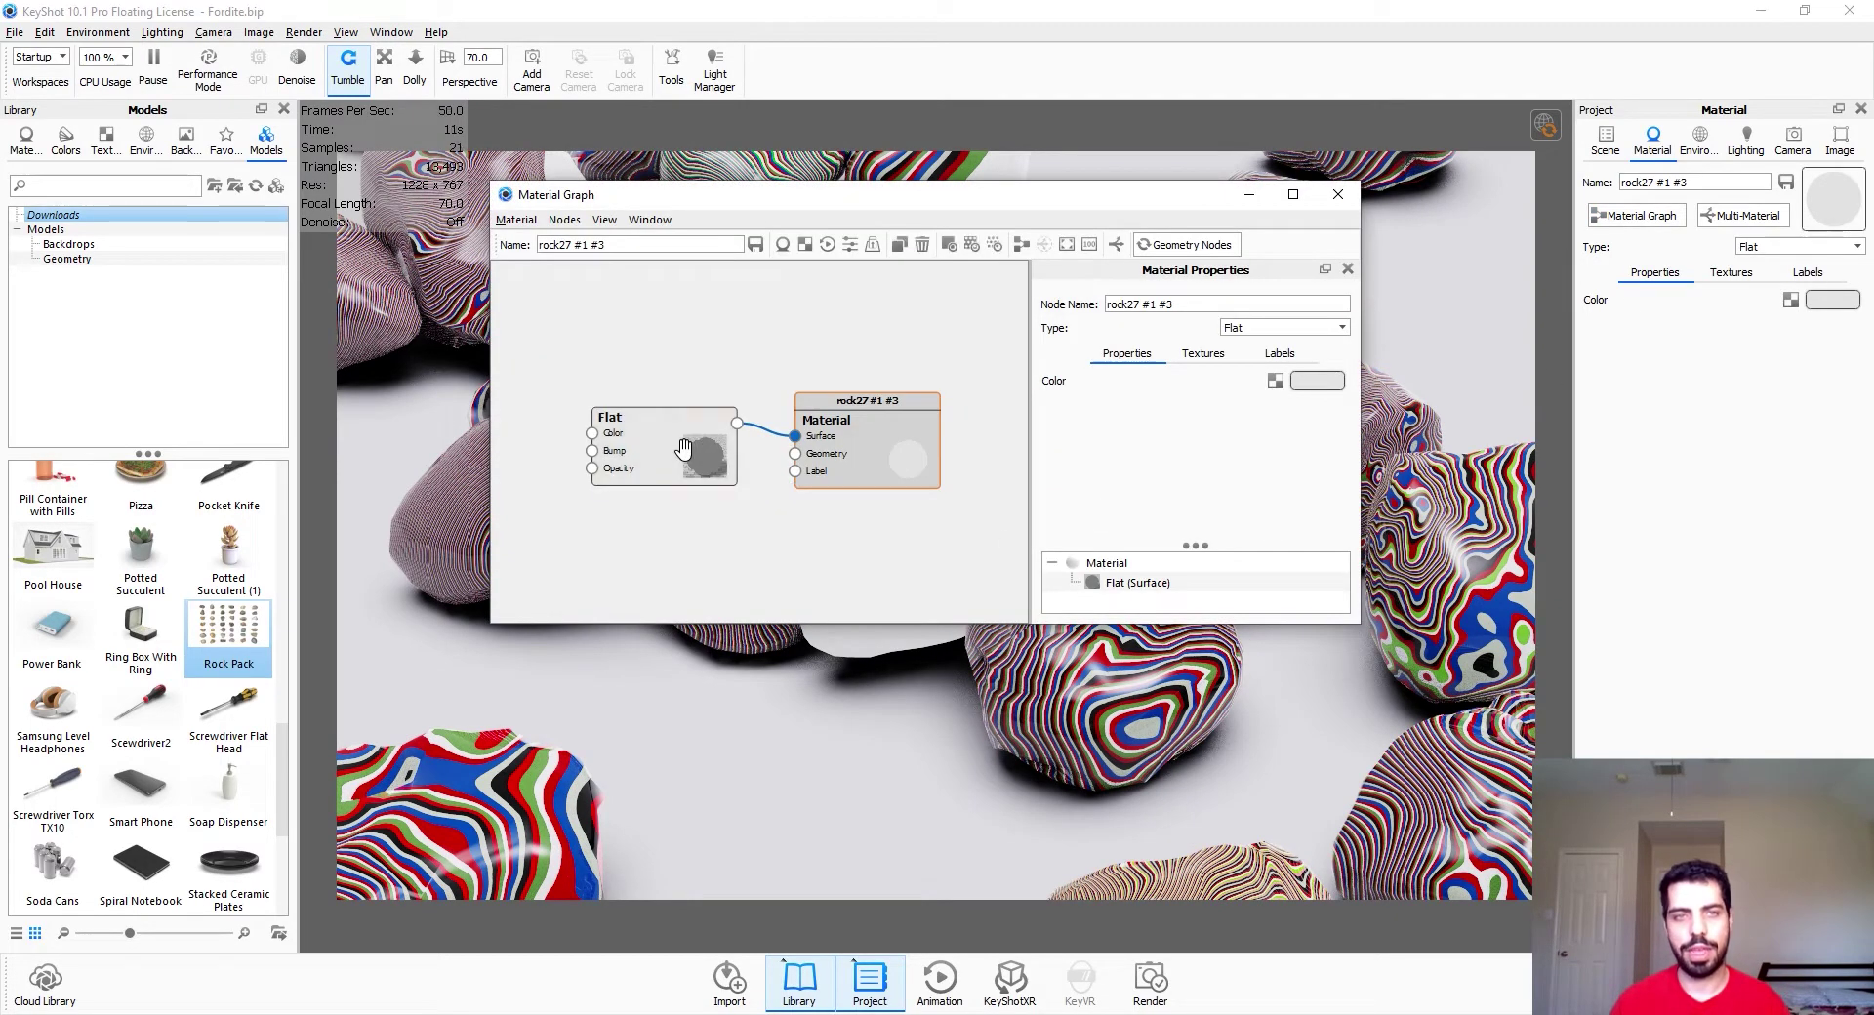
pyautogui.click(683, 448)
pyautogui.click(1260, 330)
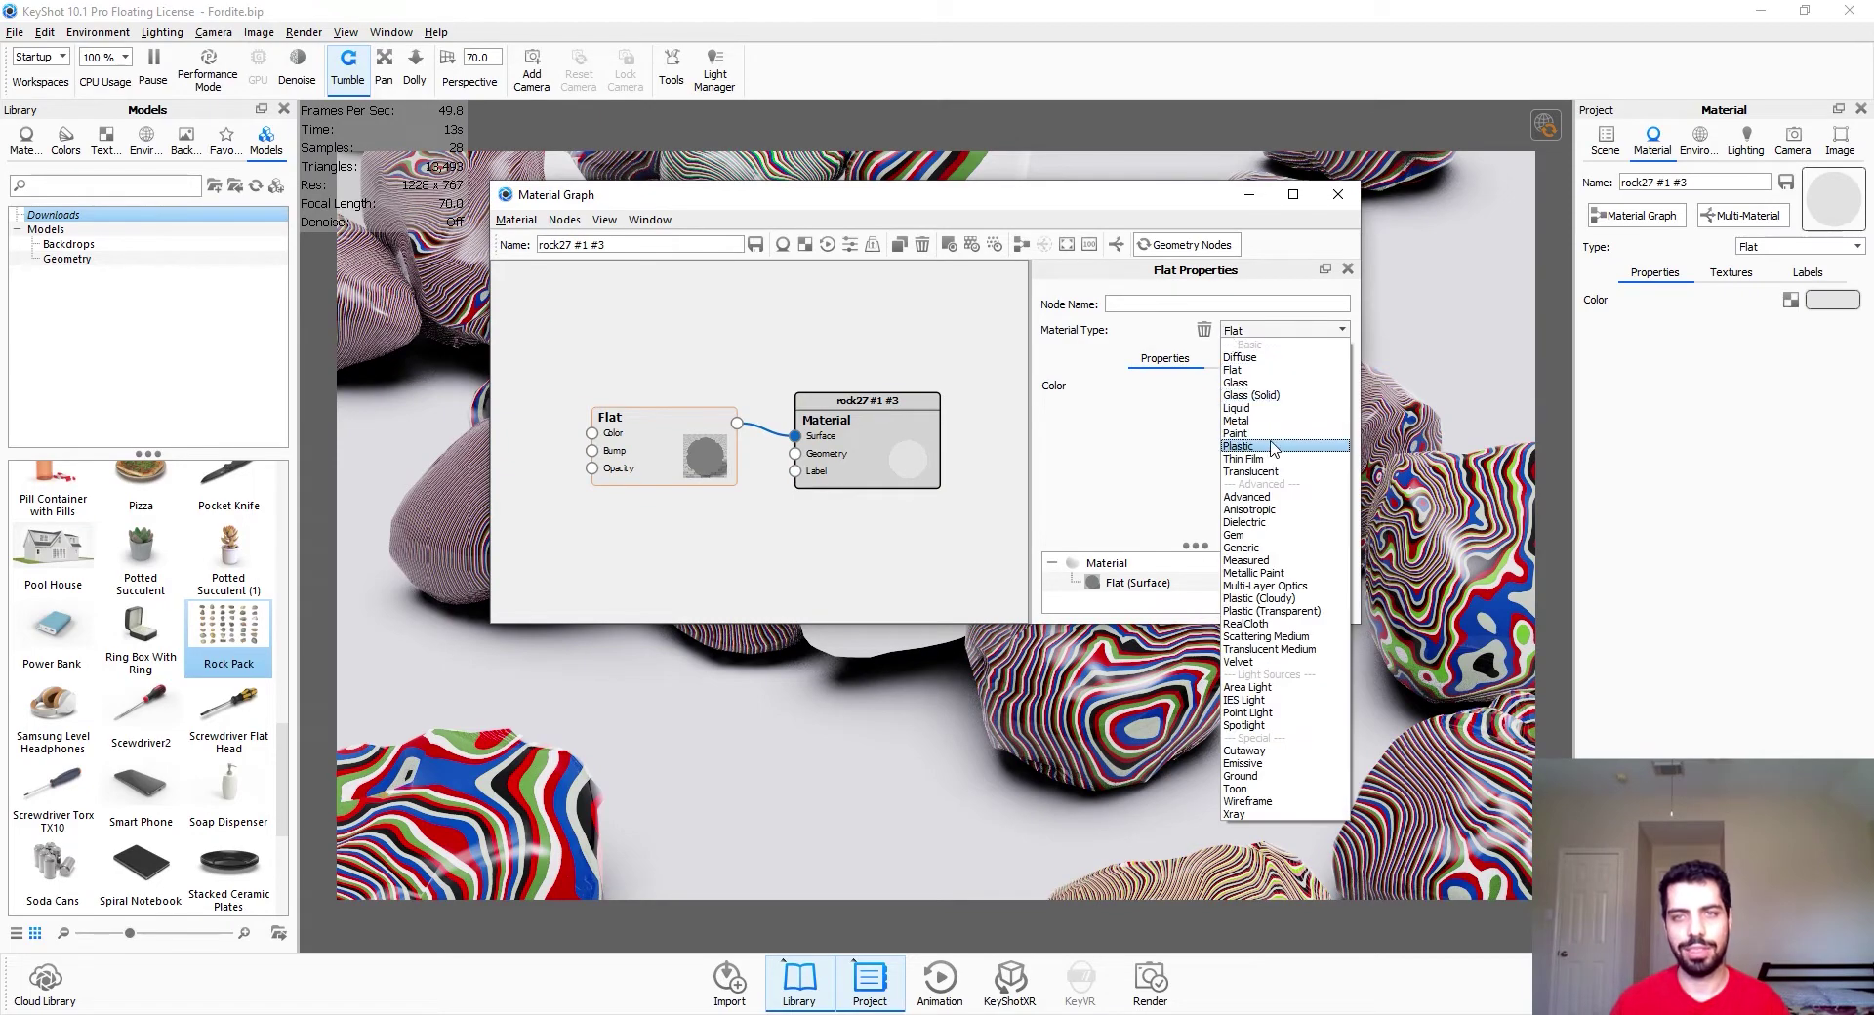
pyautogui.click(1273, 446)
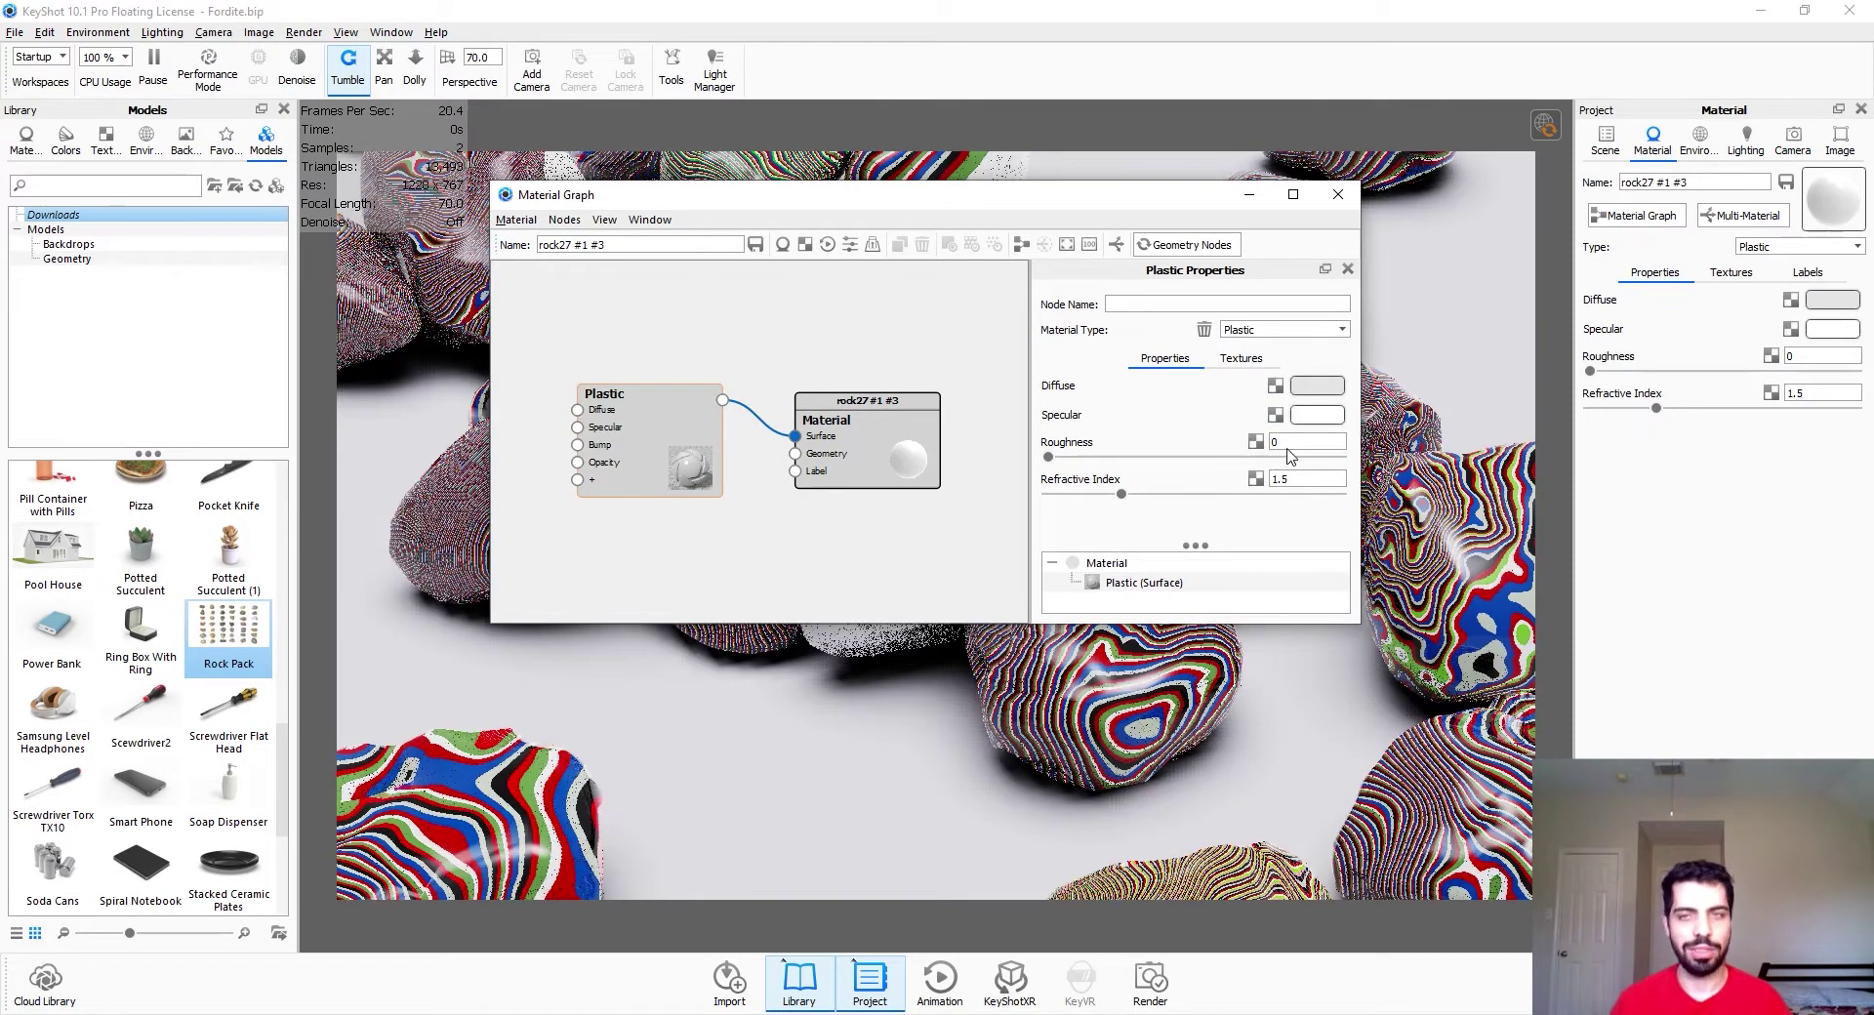
# Check the plastic's roughness setting against the surface gloss of the fordite pendant photo in the browser
pyautogui.doubleClick(1291, 443)
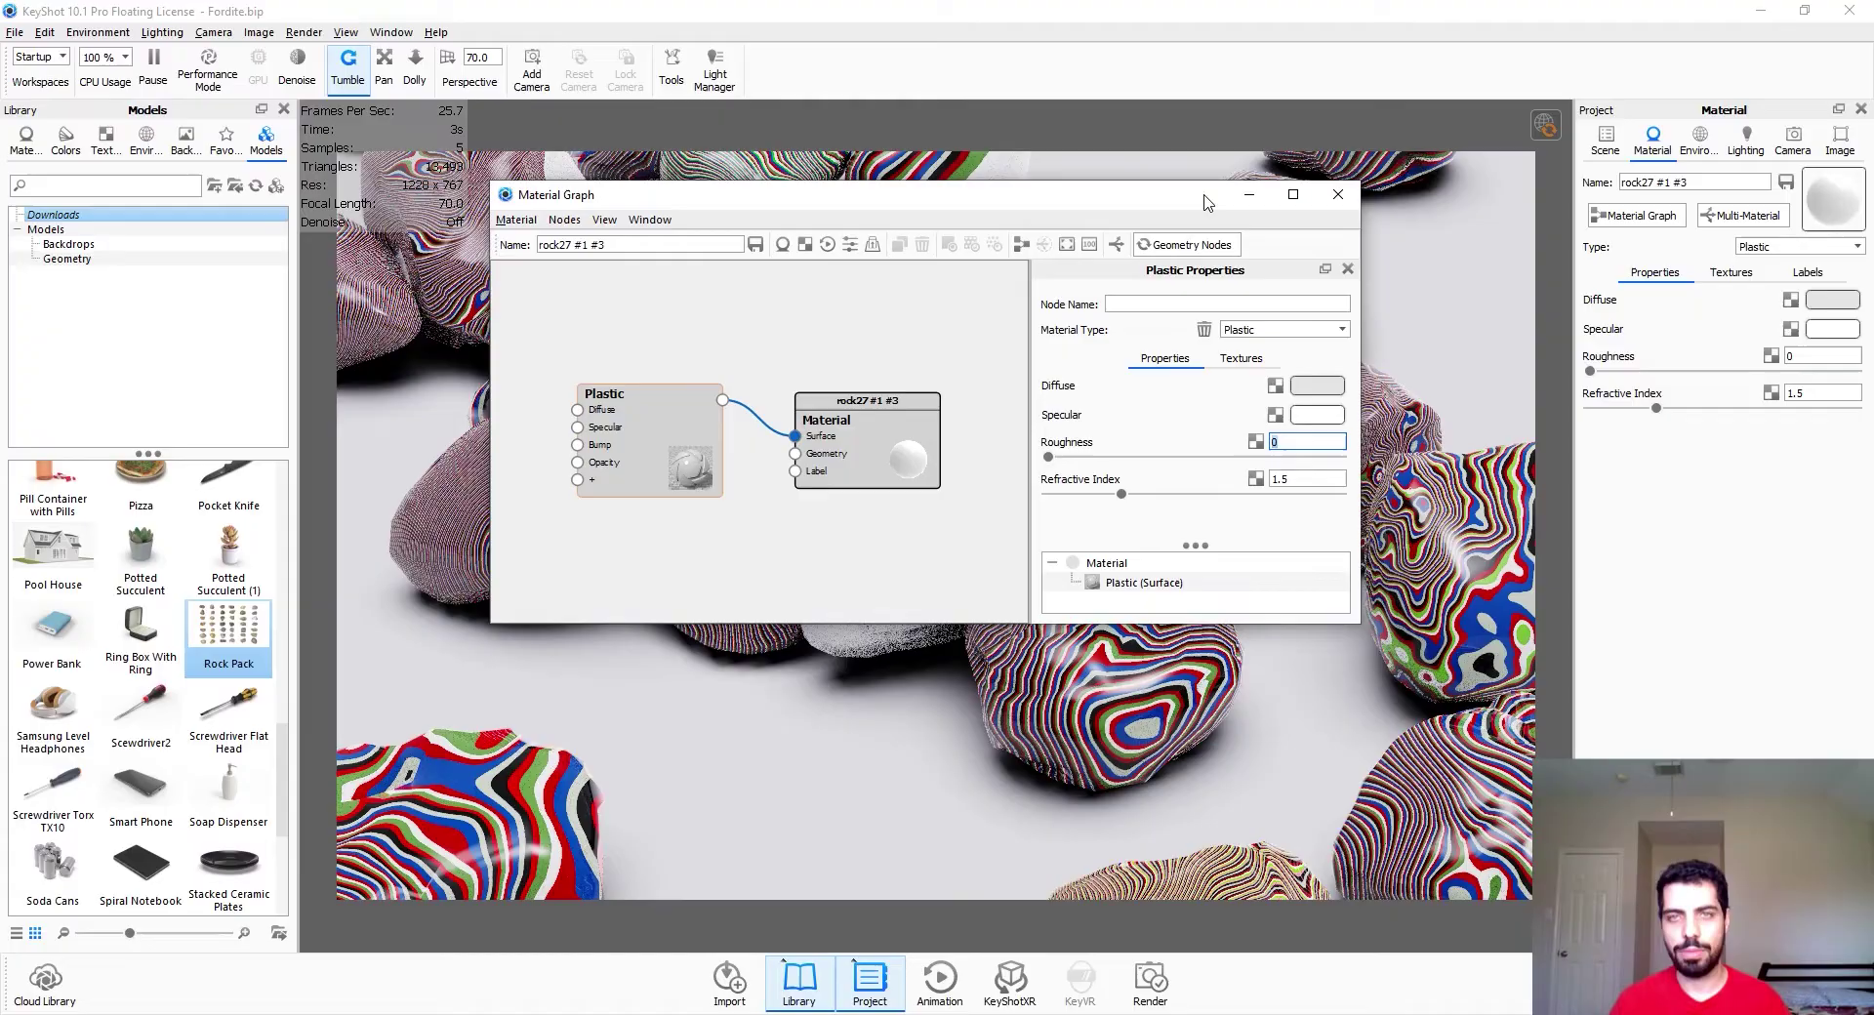
pyautogui.moveTo(1205, 197); pyautogui.dragTo(1211, 262)
pyautogui.click(785, 1013)
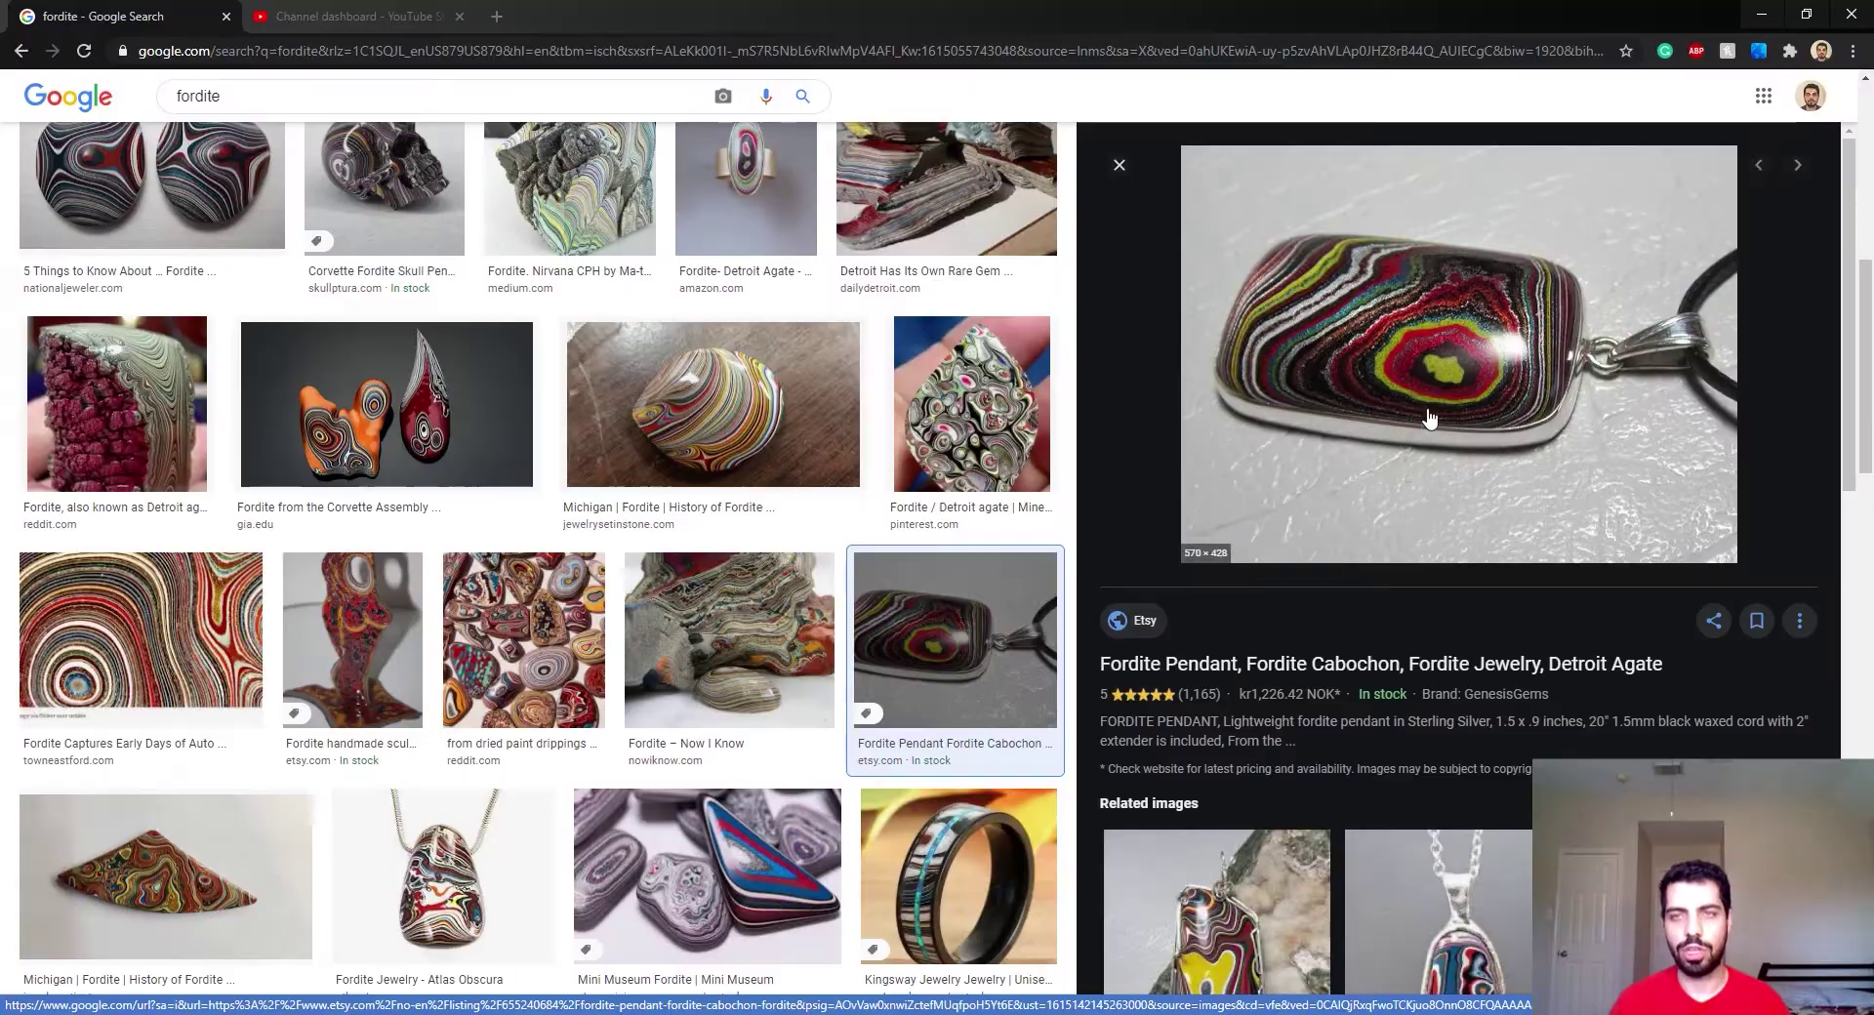
pyautogui.hotkey('alt', 'Tab')
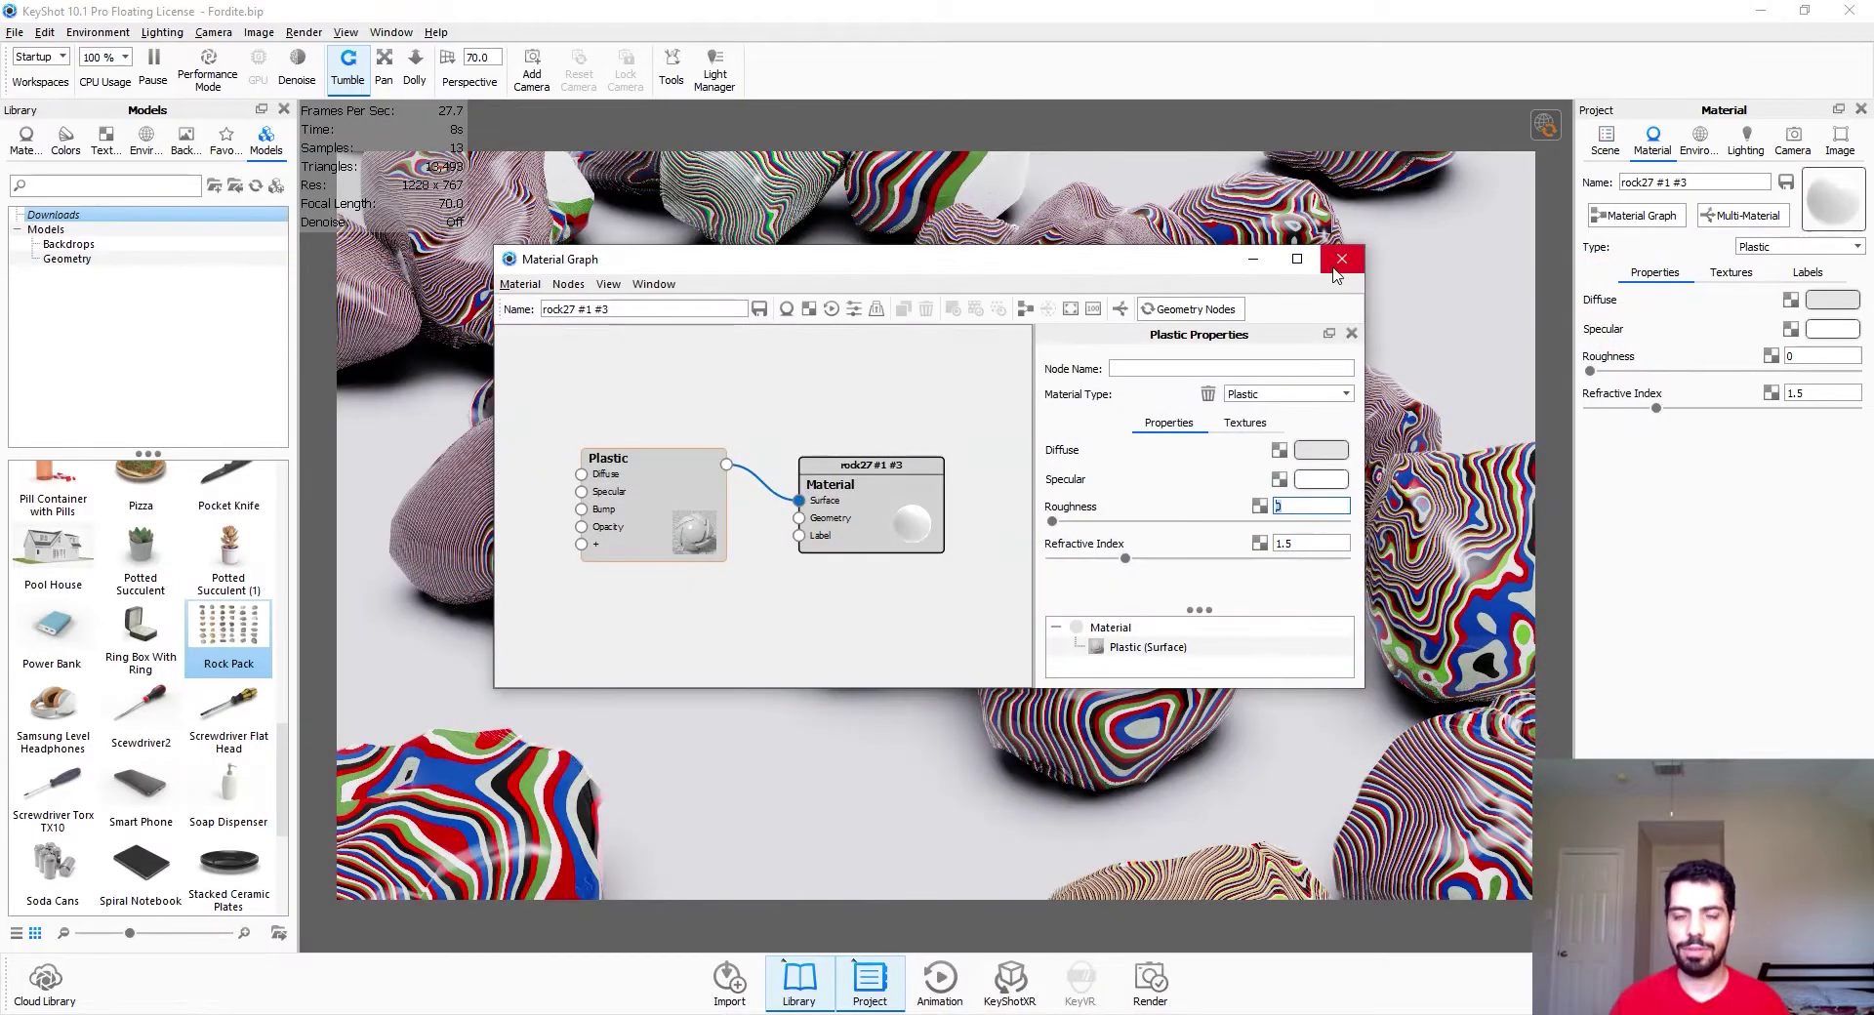
# Add a Color Gradient texture node to the rock's material graph and place it beside the Plastic node's inputs
pyautogui.click(834, 642)
pyautogui.scroll(-2, 663, 628)
pyautogui.moveTo(713, 526); pyautogui.dragTo(742, 534)
pyautogui.rightClick(595, 581)
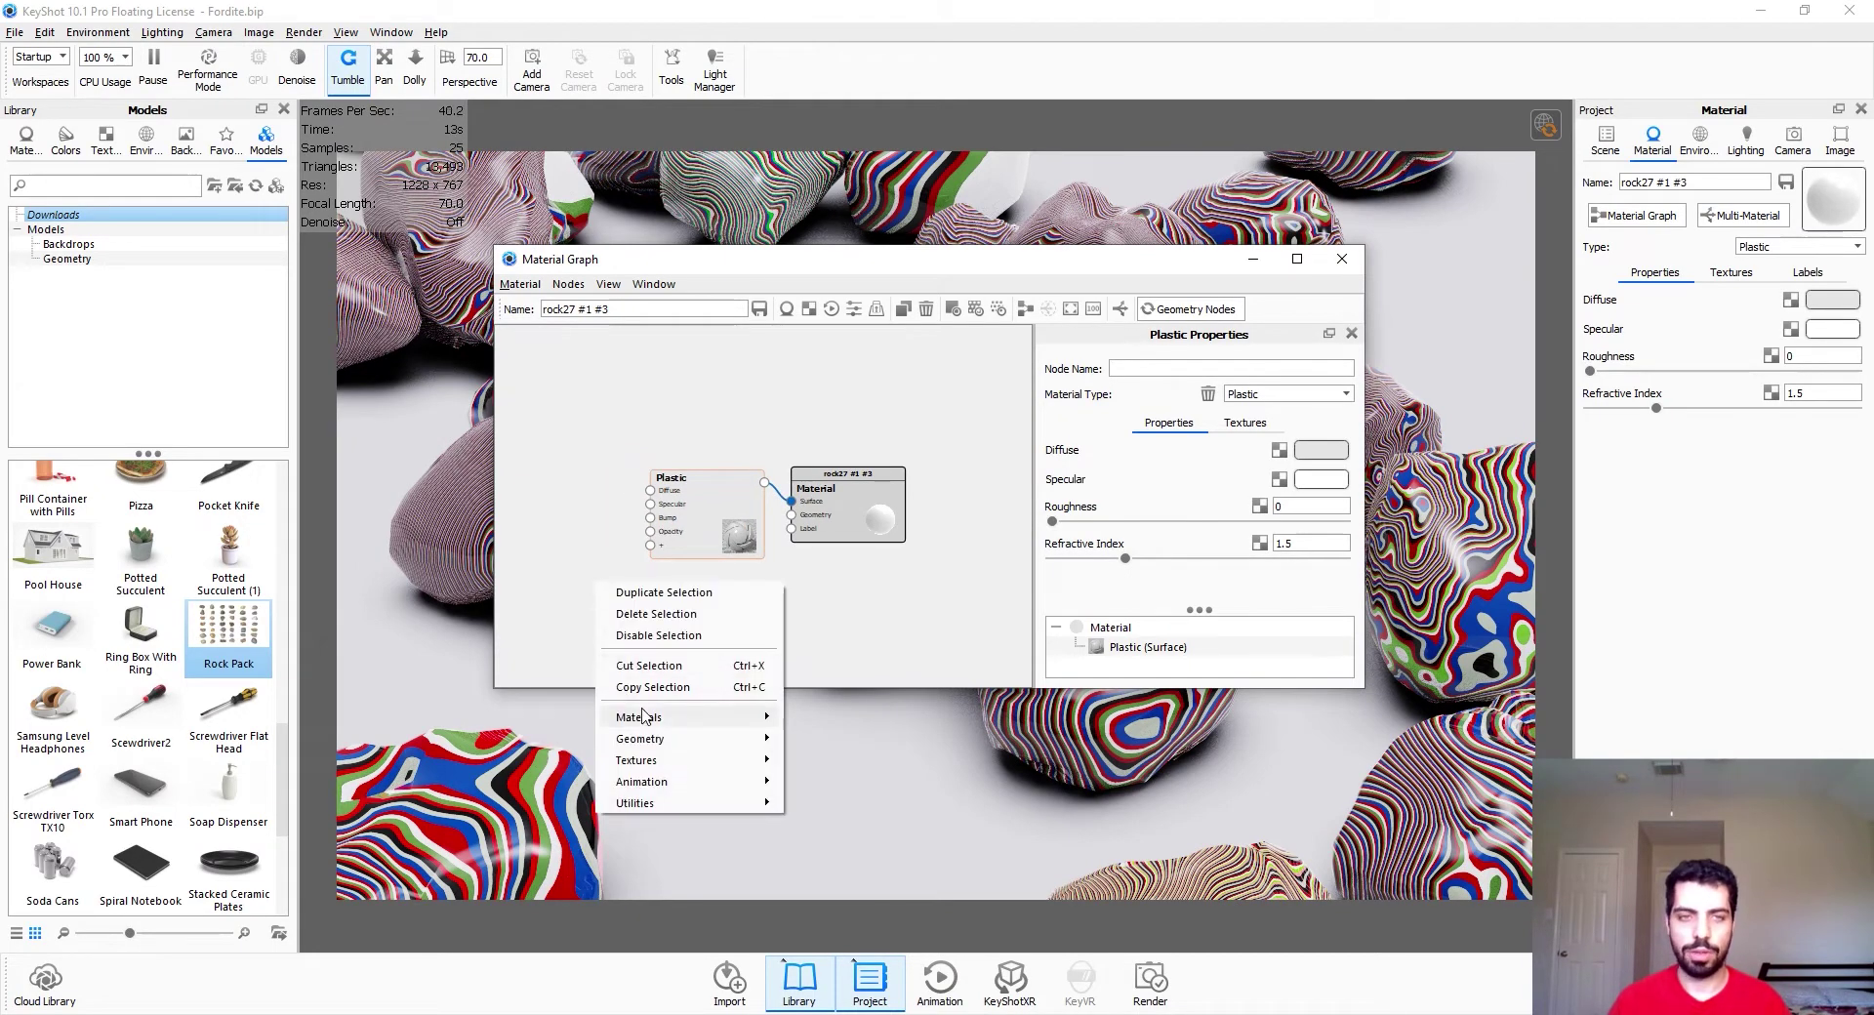
pyautogui.moveTo(669, 760)
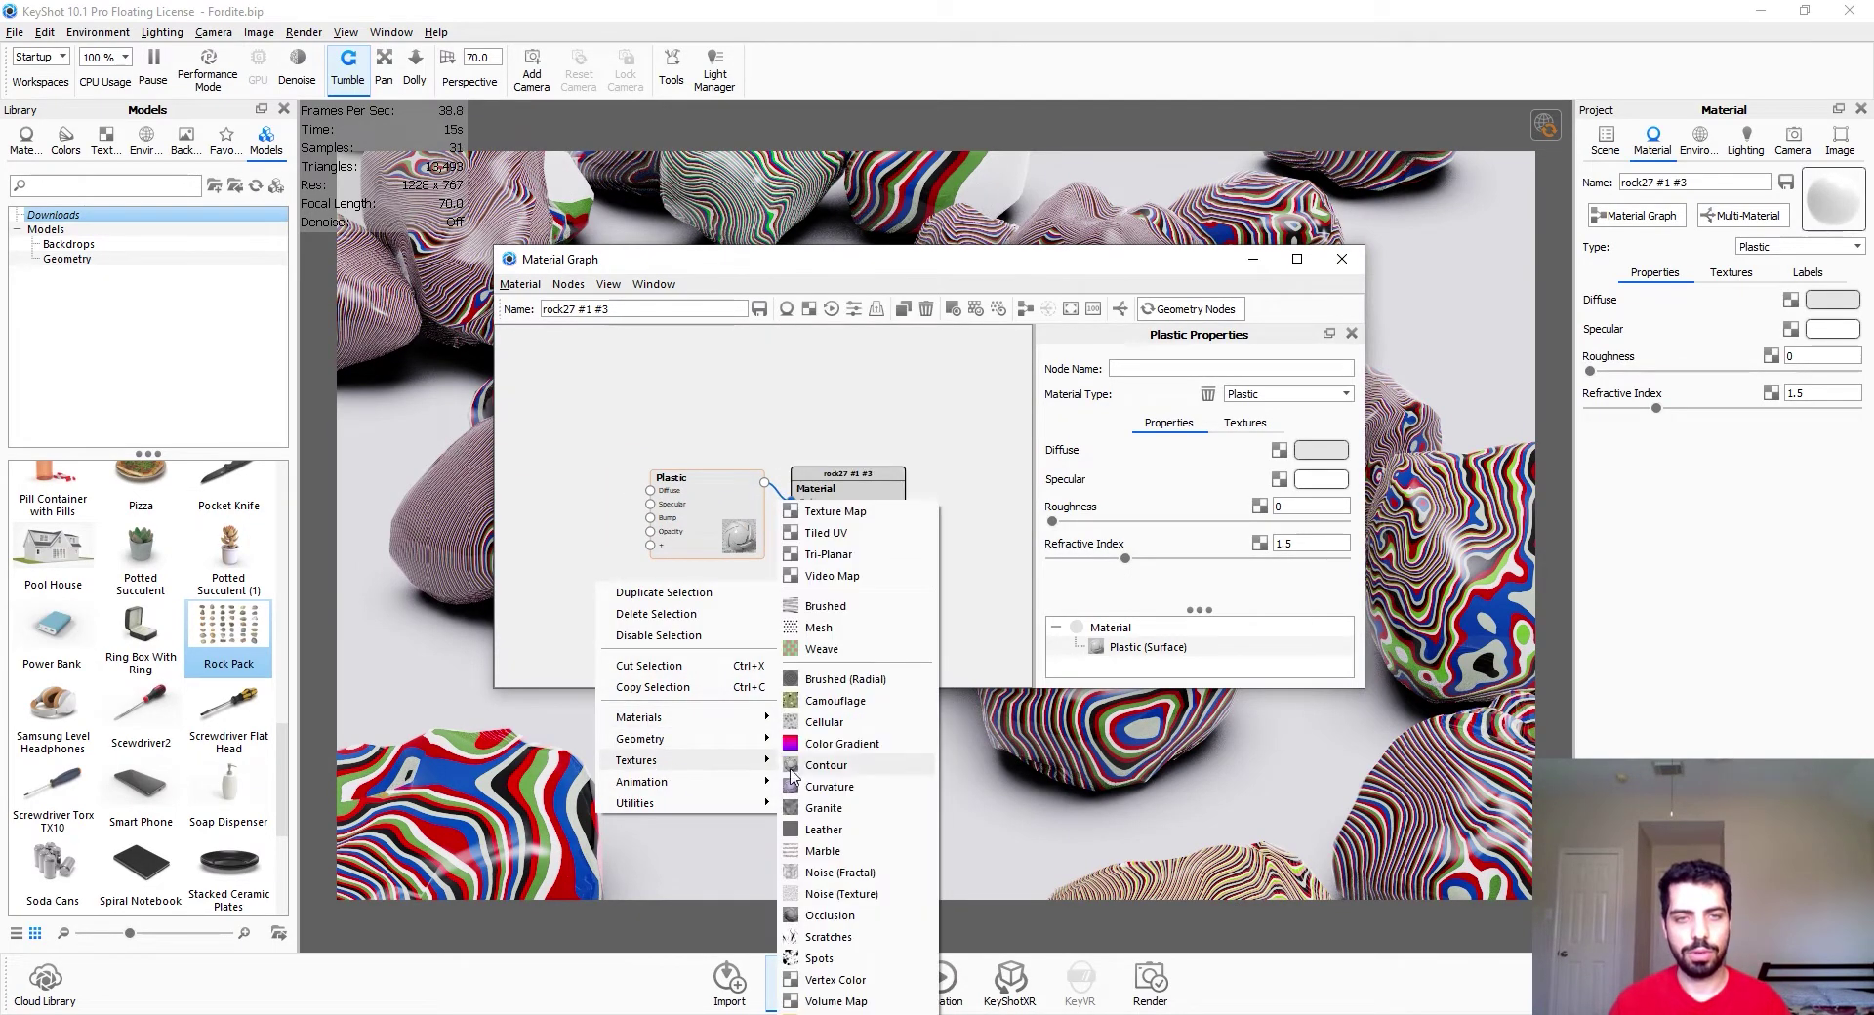
pyautogui.click(828, 743)
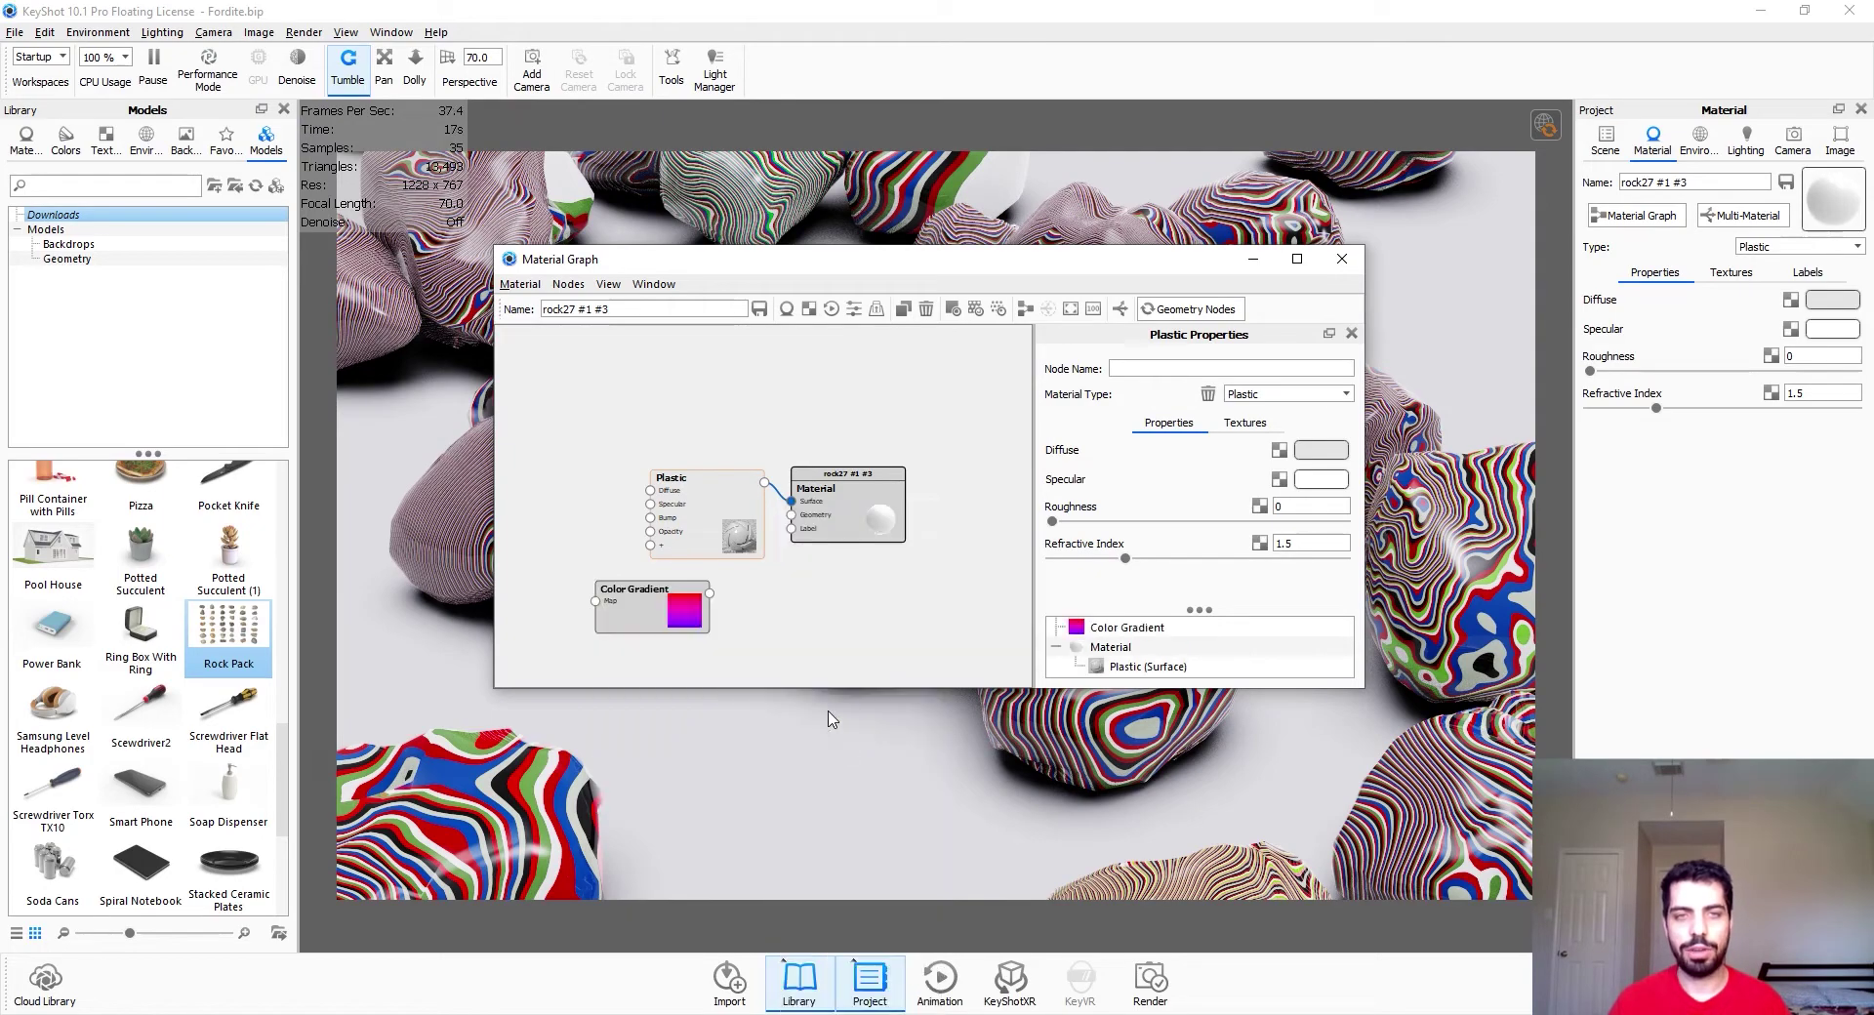
pyautogui.moveTo(639, 615); pyautogui.dragTo(519, 489)
# Reposition the Material Graph so the rock stays visible and connect the Color Gradient to the Plastic node's Diffuse input
pyautogui.moveTo(1046, 260); pyautogui.dragTo(1529, 317)
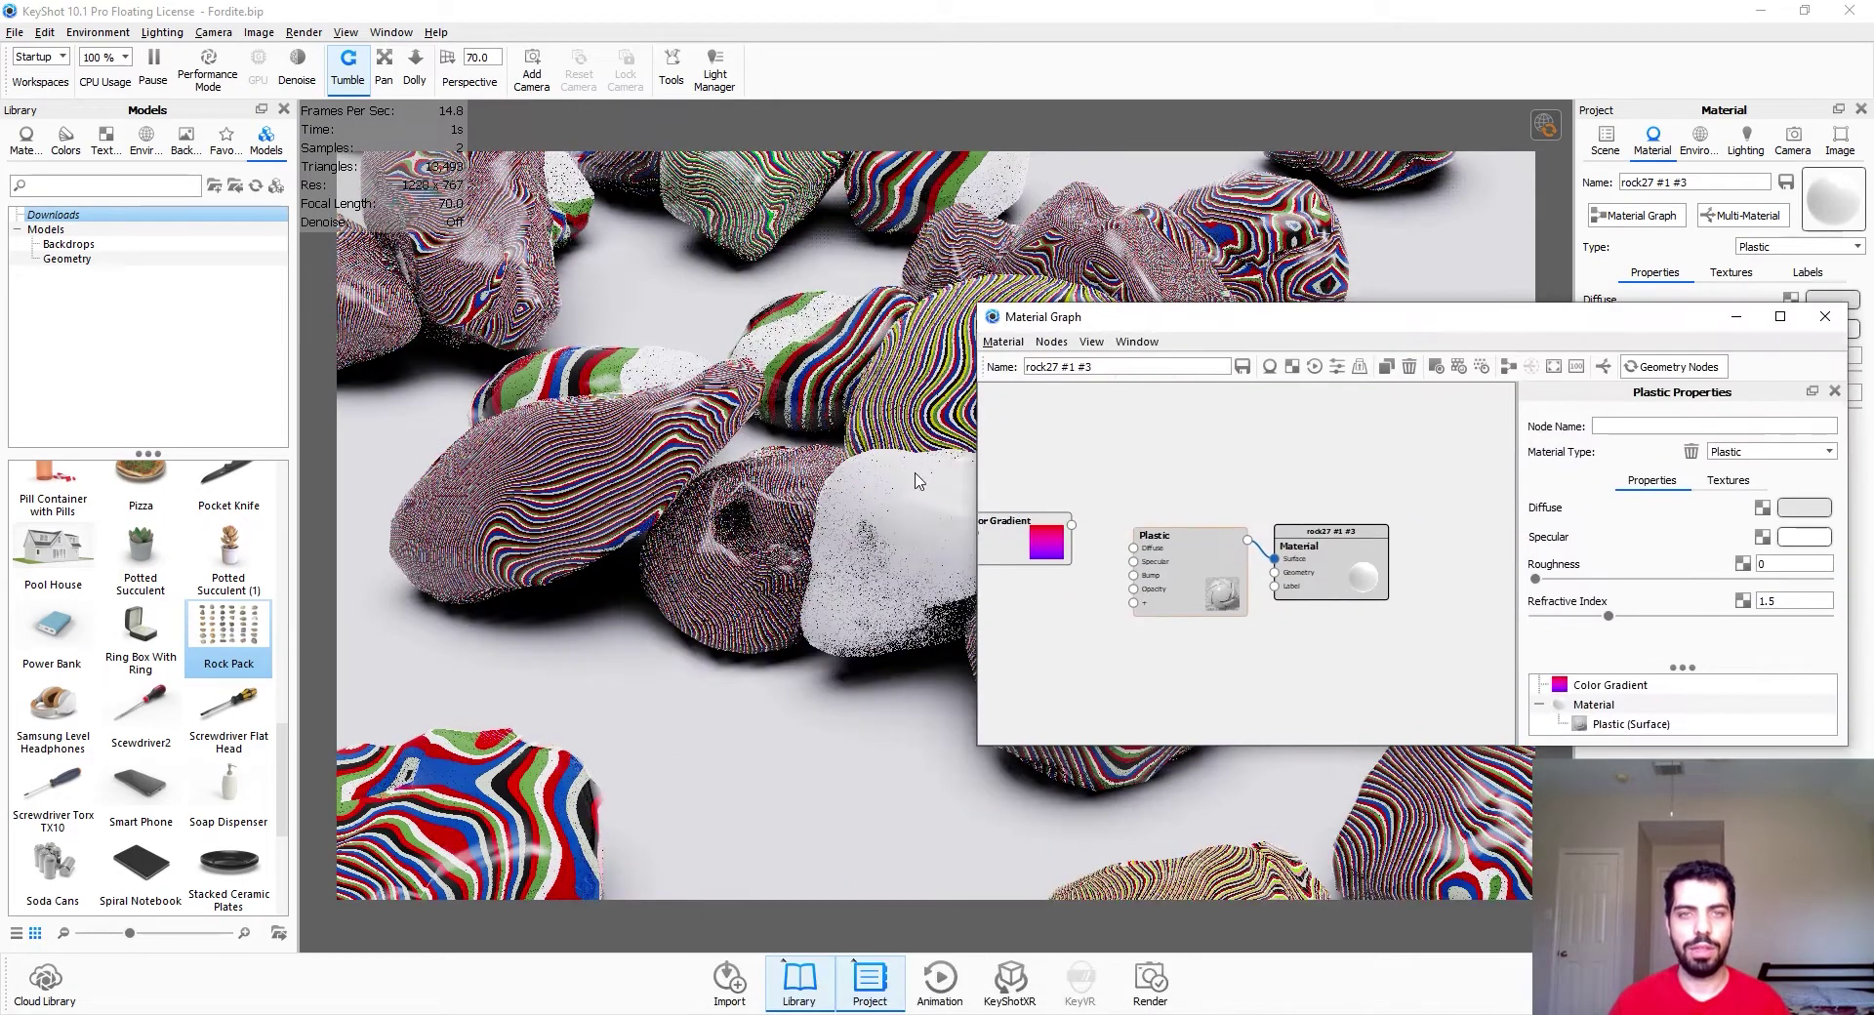
pyautogui.moveTo(919, 482); pyautogui.dragTo(549, 447, button='middle')
pyautogui.moveTo(1474, 319); pyautogui.dragTo(1258, 240)
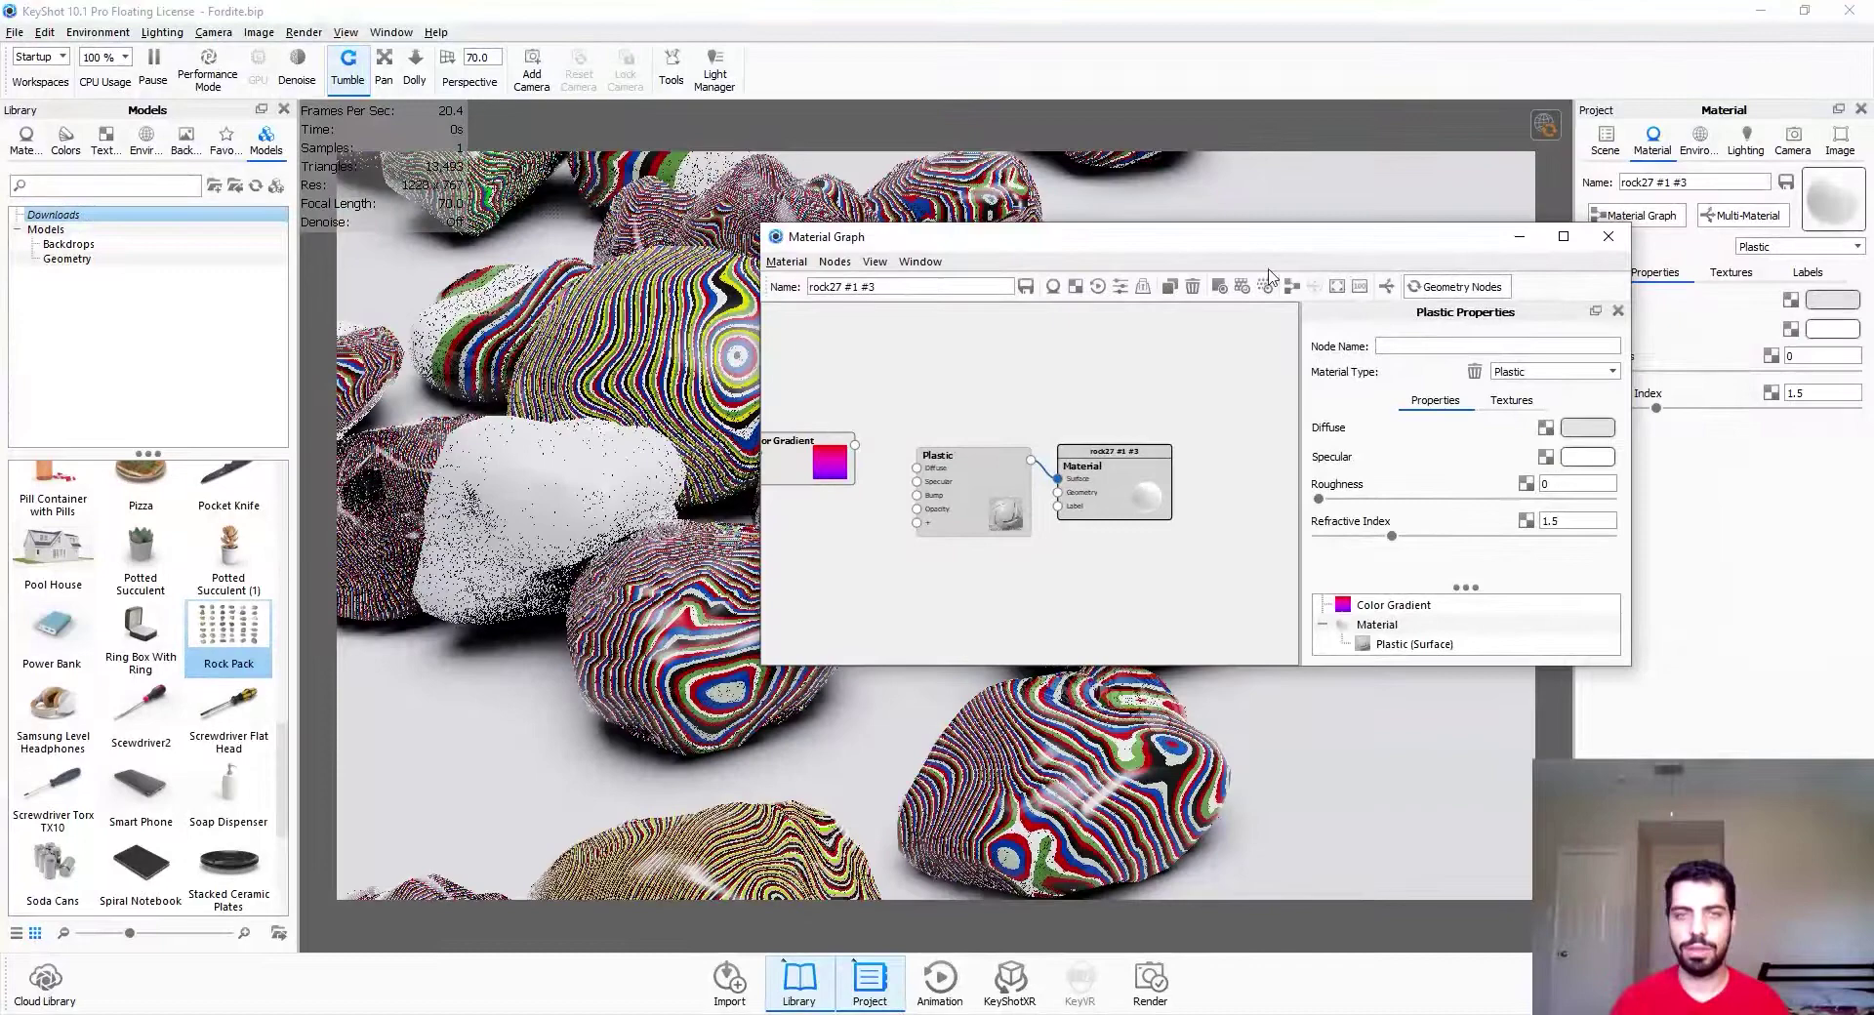
pyautogui.moveTo(853, 452); pyautogui.dragTo(861, 527)
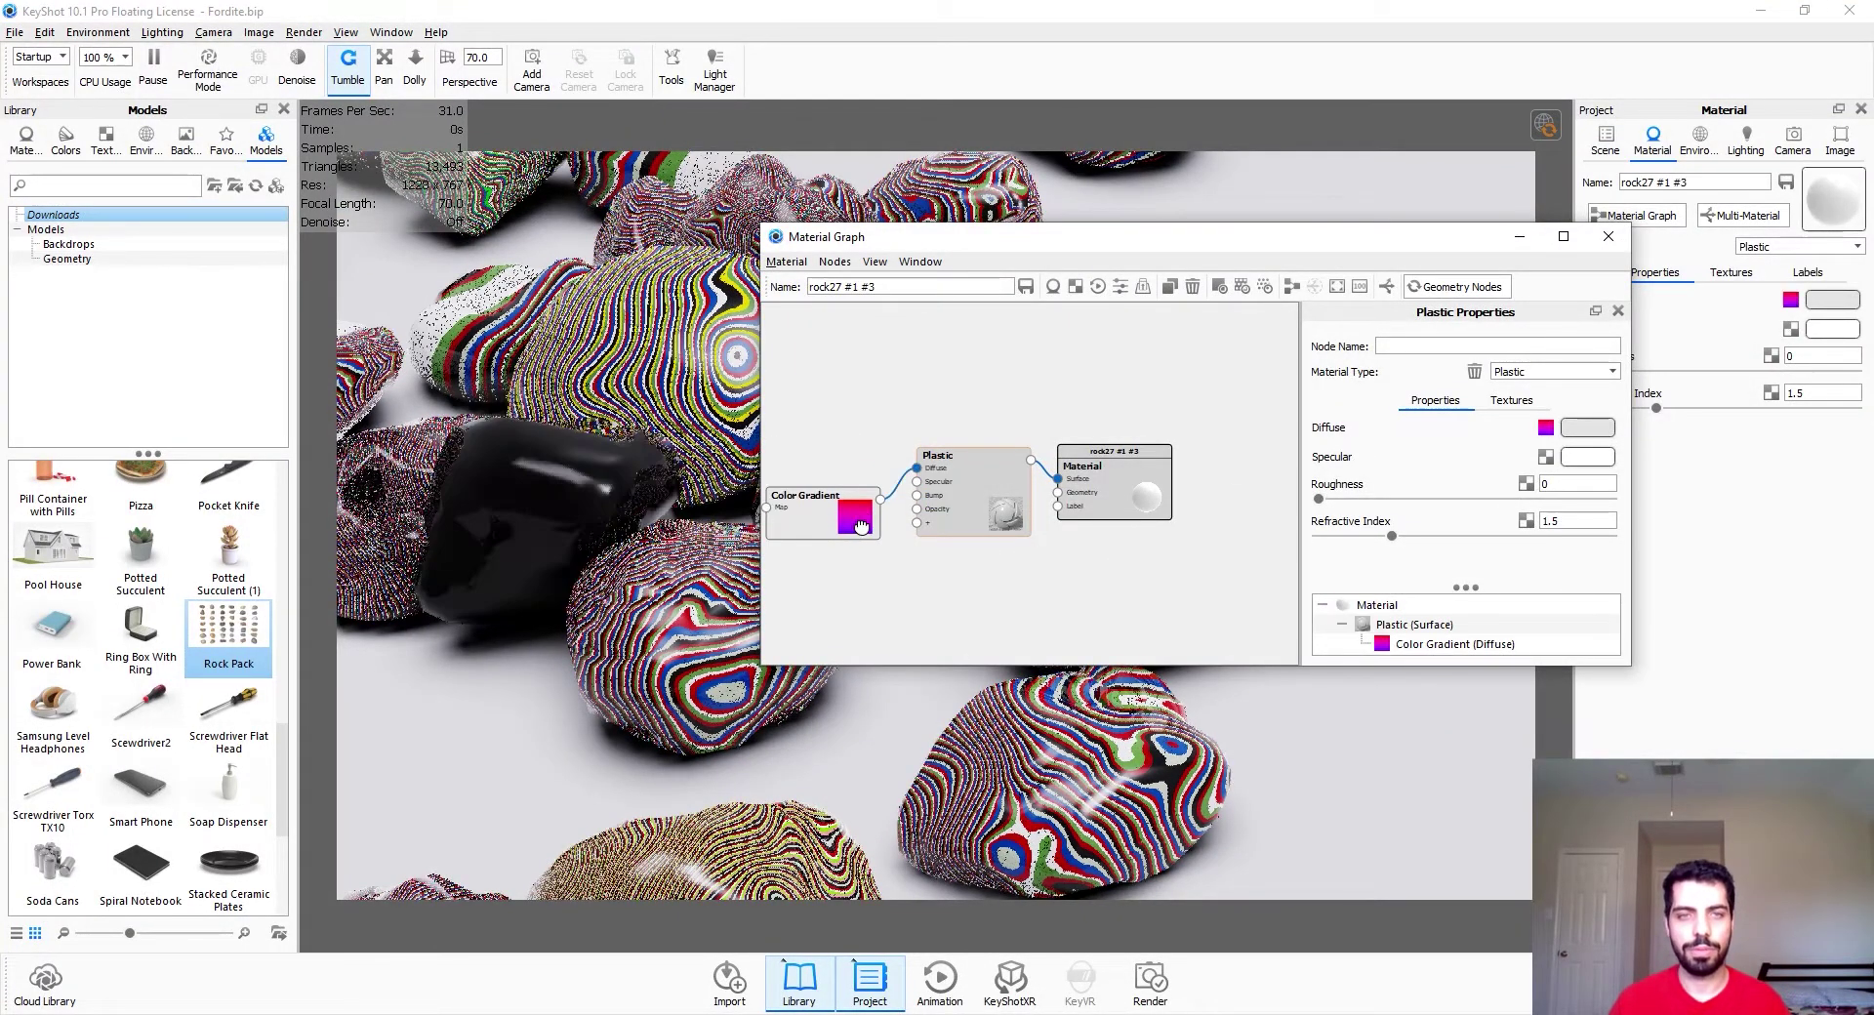
# Add four roughly evenly spaced color stops between the Color Gradient's white and black ends, the last at about 0.79
pyautogui.click(861, 527)
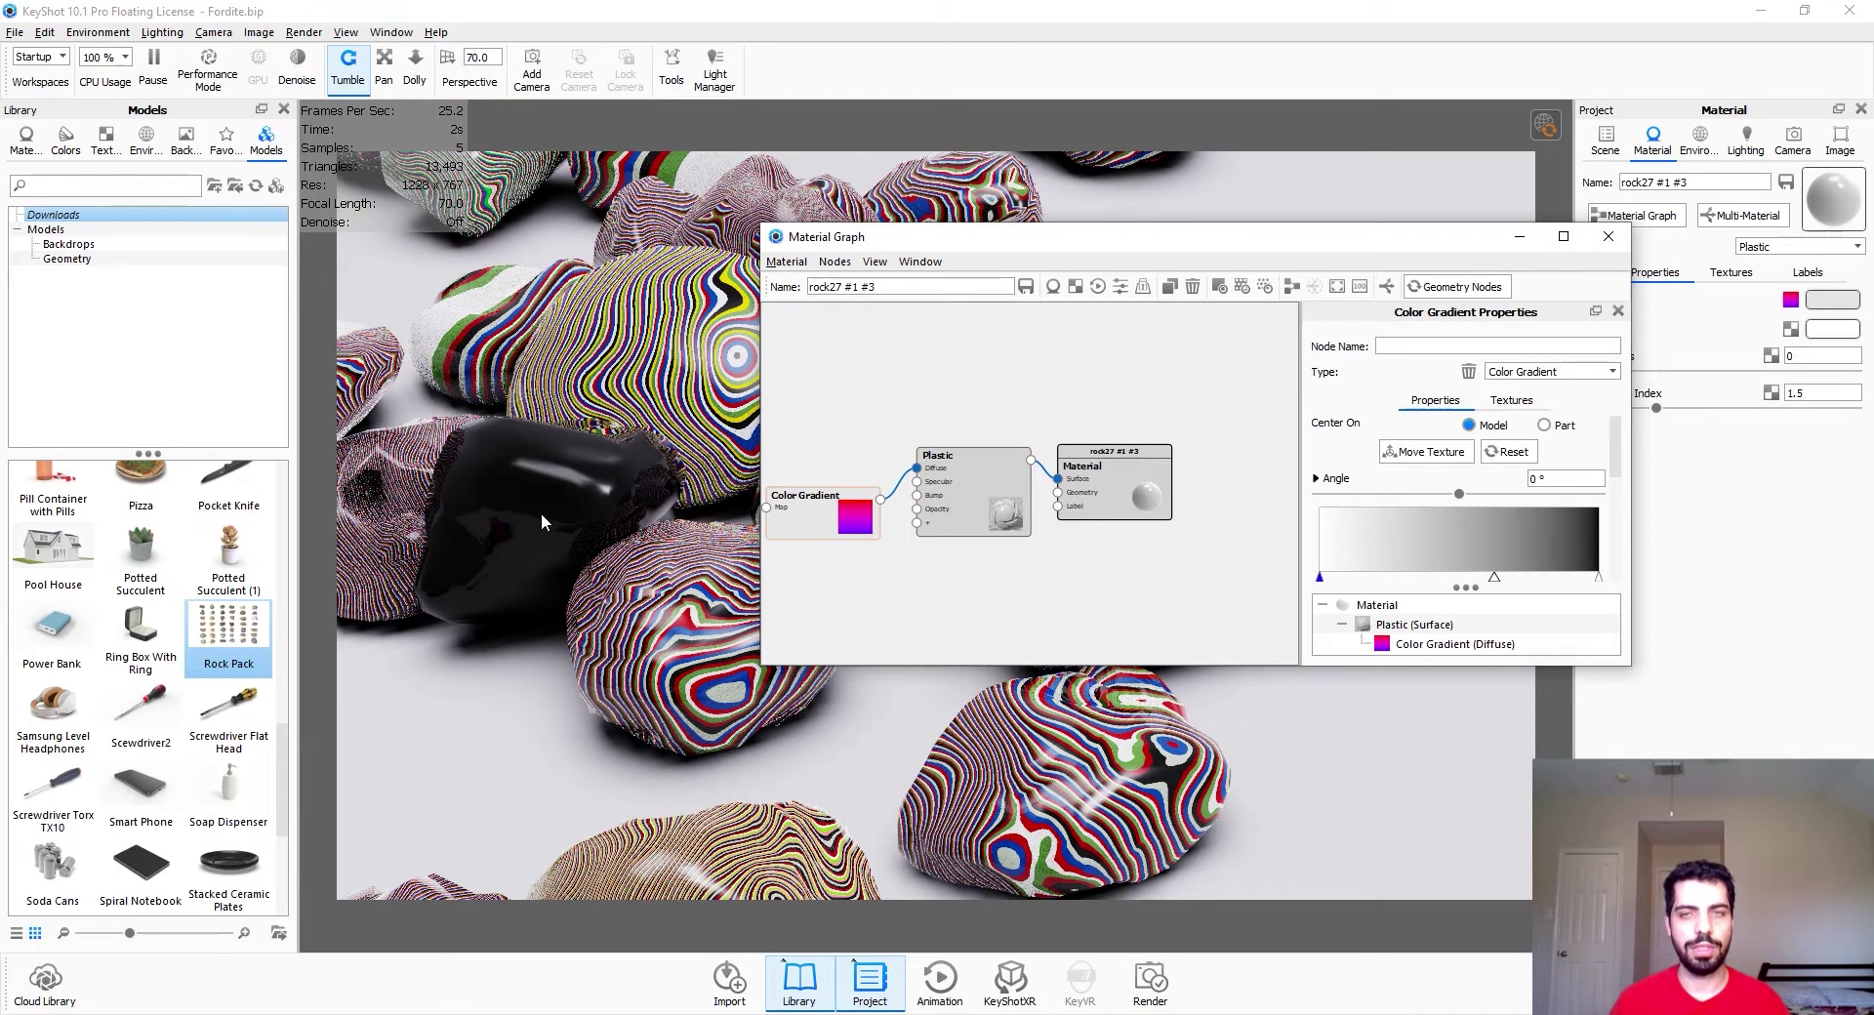
pyautogui.scroll(-3, 1418, 556)
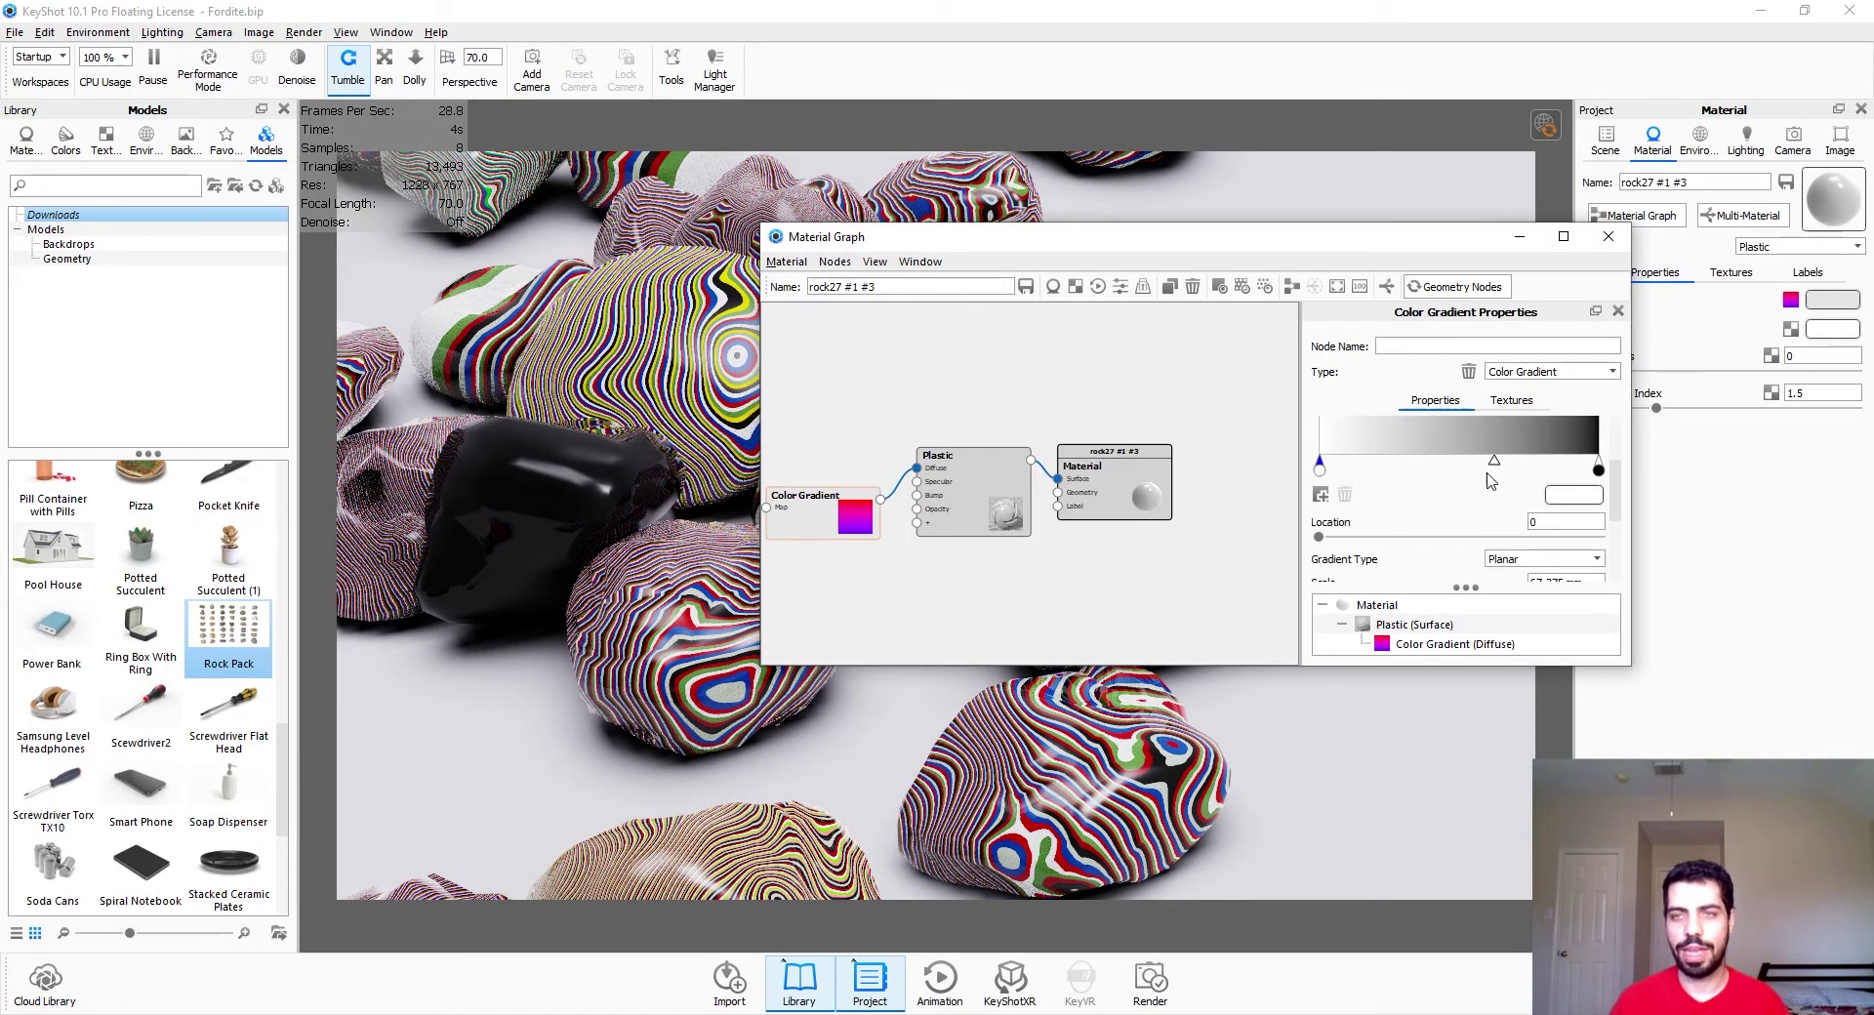
pyautogui.moveTo(1488, 475); pyautogui.dragTo(1465, 478)
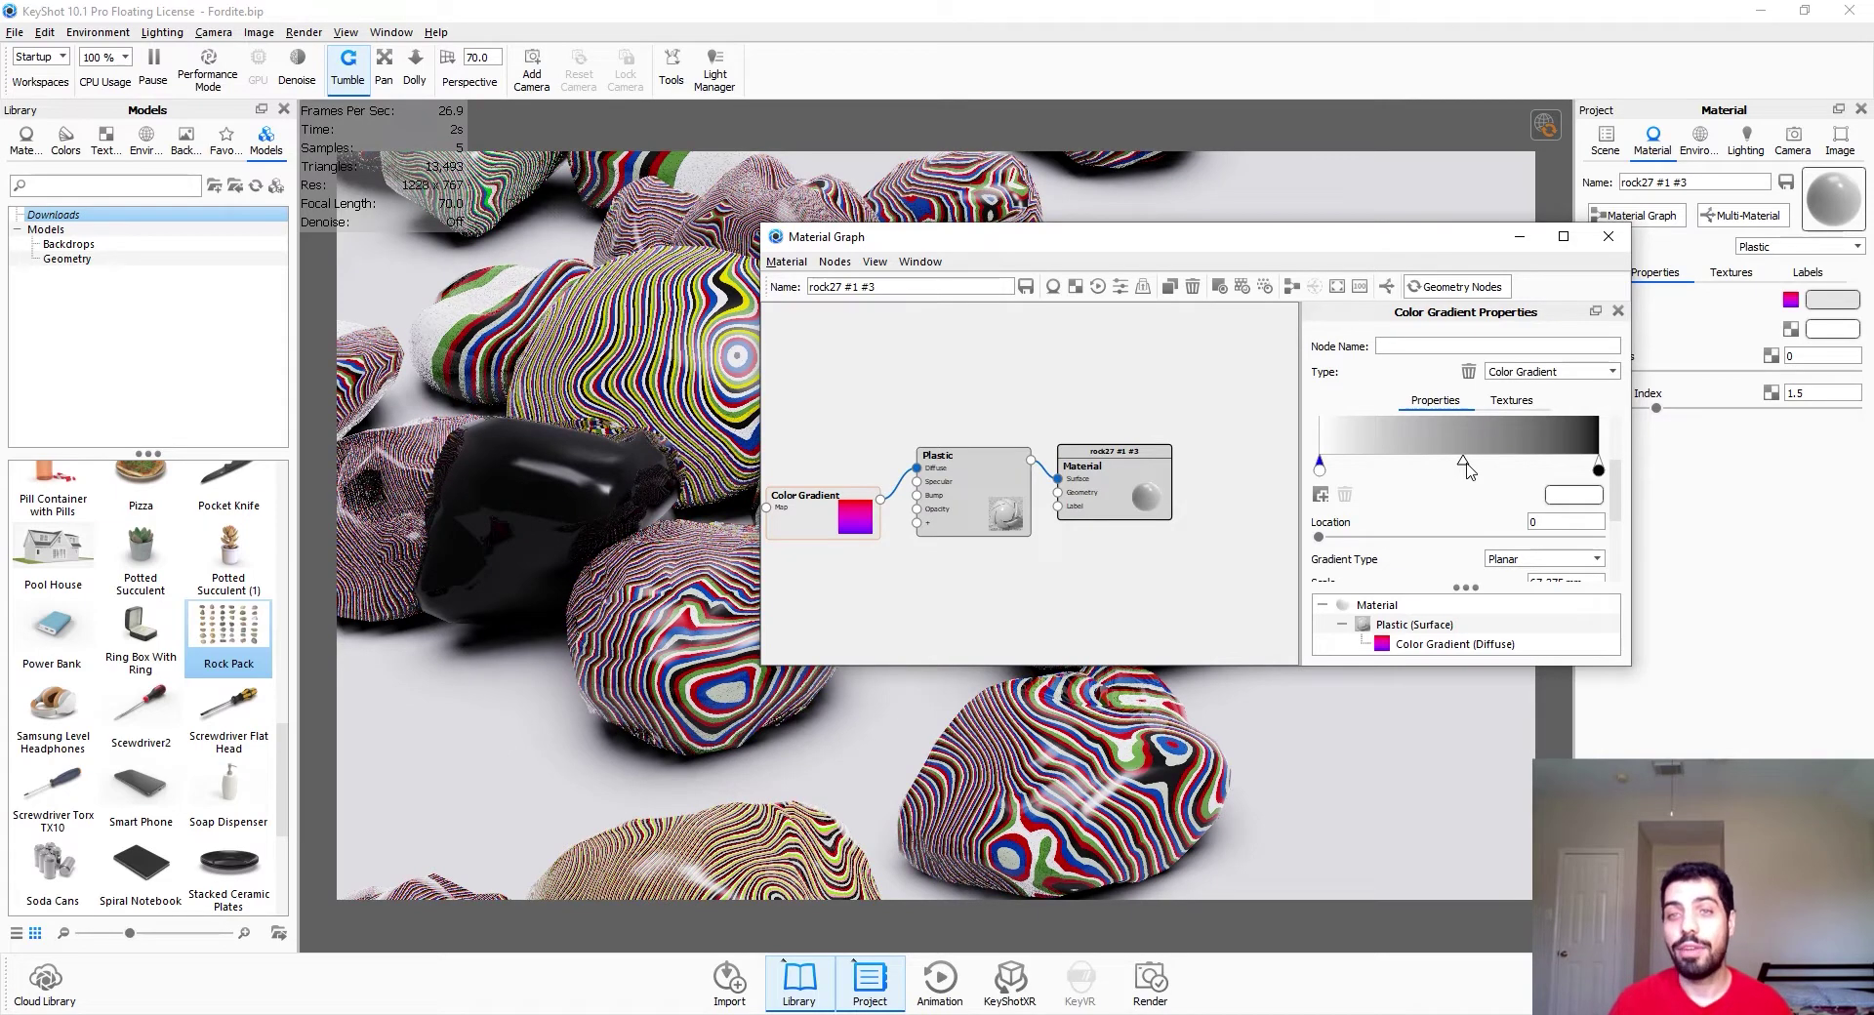
pyautogui.scroll(2, 1470, 515)
pyautogui.click(1461, 528)
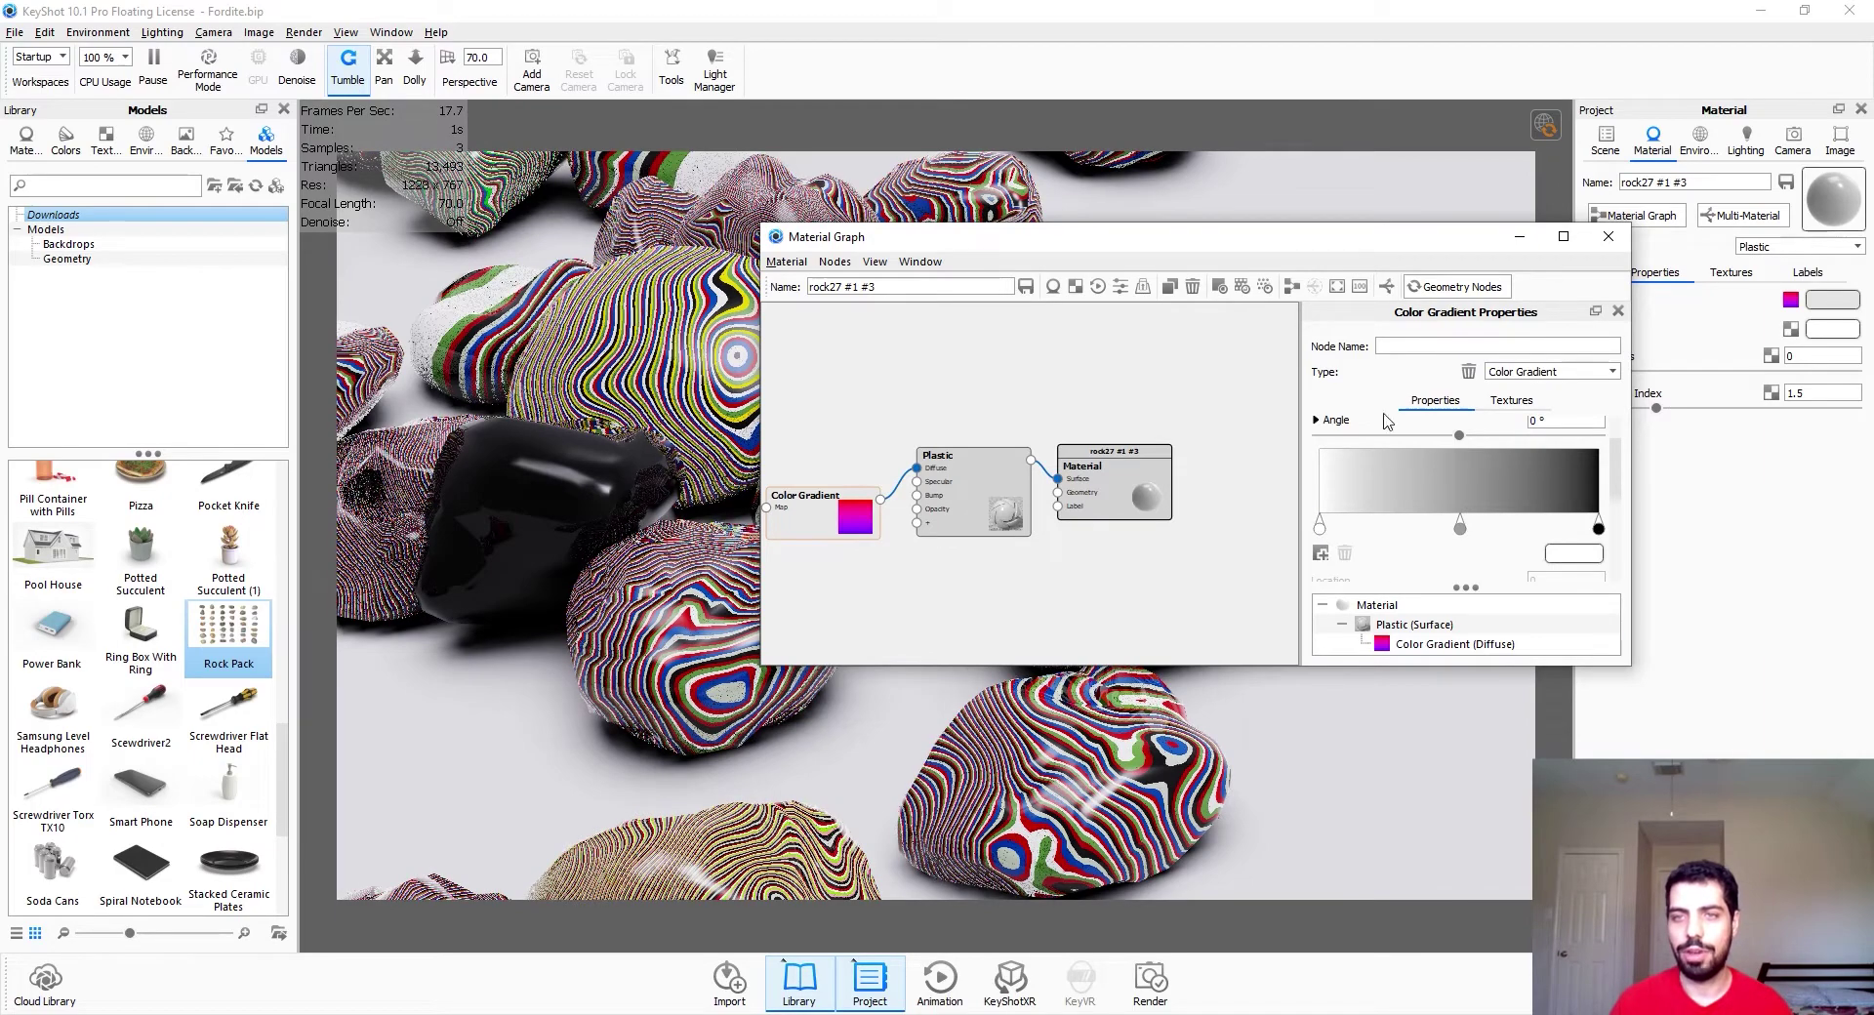
pyautogui.moveTo(1462, 529)
pyautogui.mouseDown()
pyautogui.moveTo(1371, 535)
pyautogui.moveTo(1424, 529)
pyautogui.mouseUp()
pyautogui.click(1471, 527)
pyautogui.click(1475, 528)
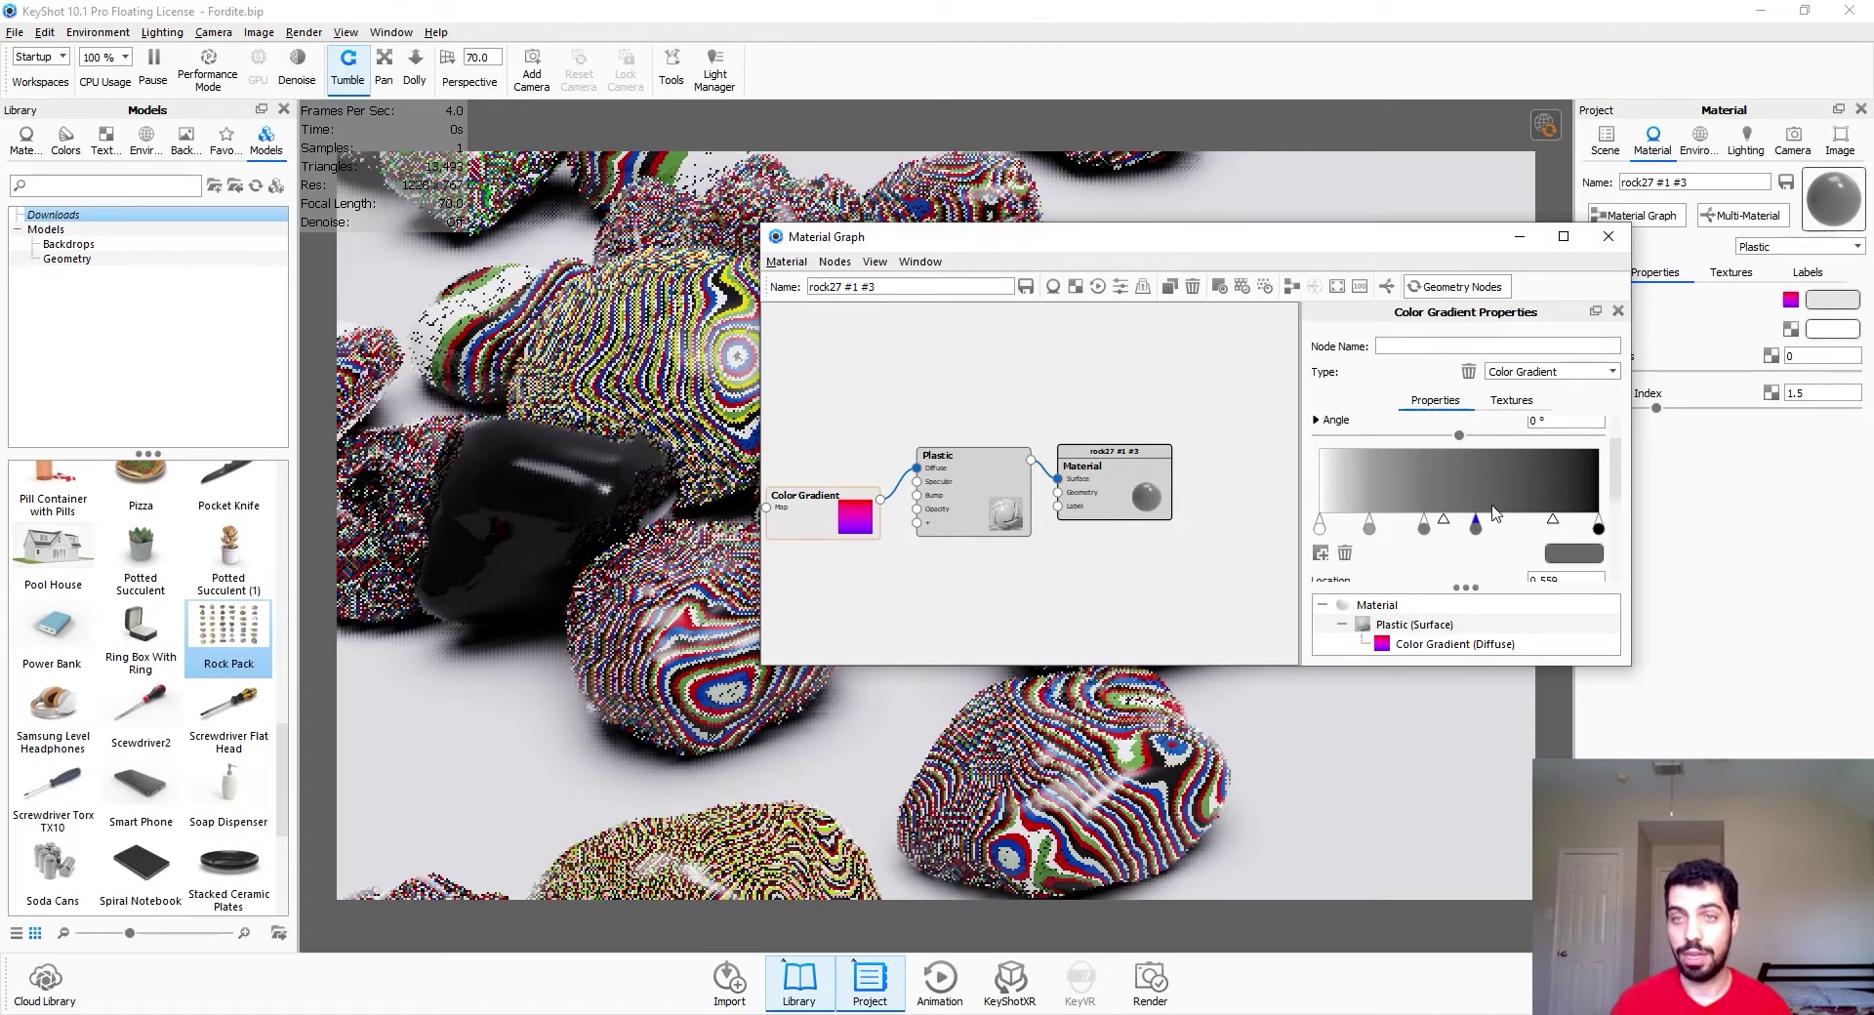
pyautogui.click(1529, 528)
pyautogui.moveTo(1536, 535)
pyautogui.mouseDown()
pyautogui.moveTo(1424, 530)
pyautogui.moveTo(1541, 535)
pyautogui.mouseUp()
pyautogui.click(1536, 530)
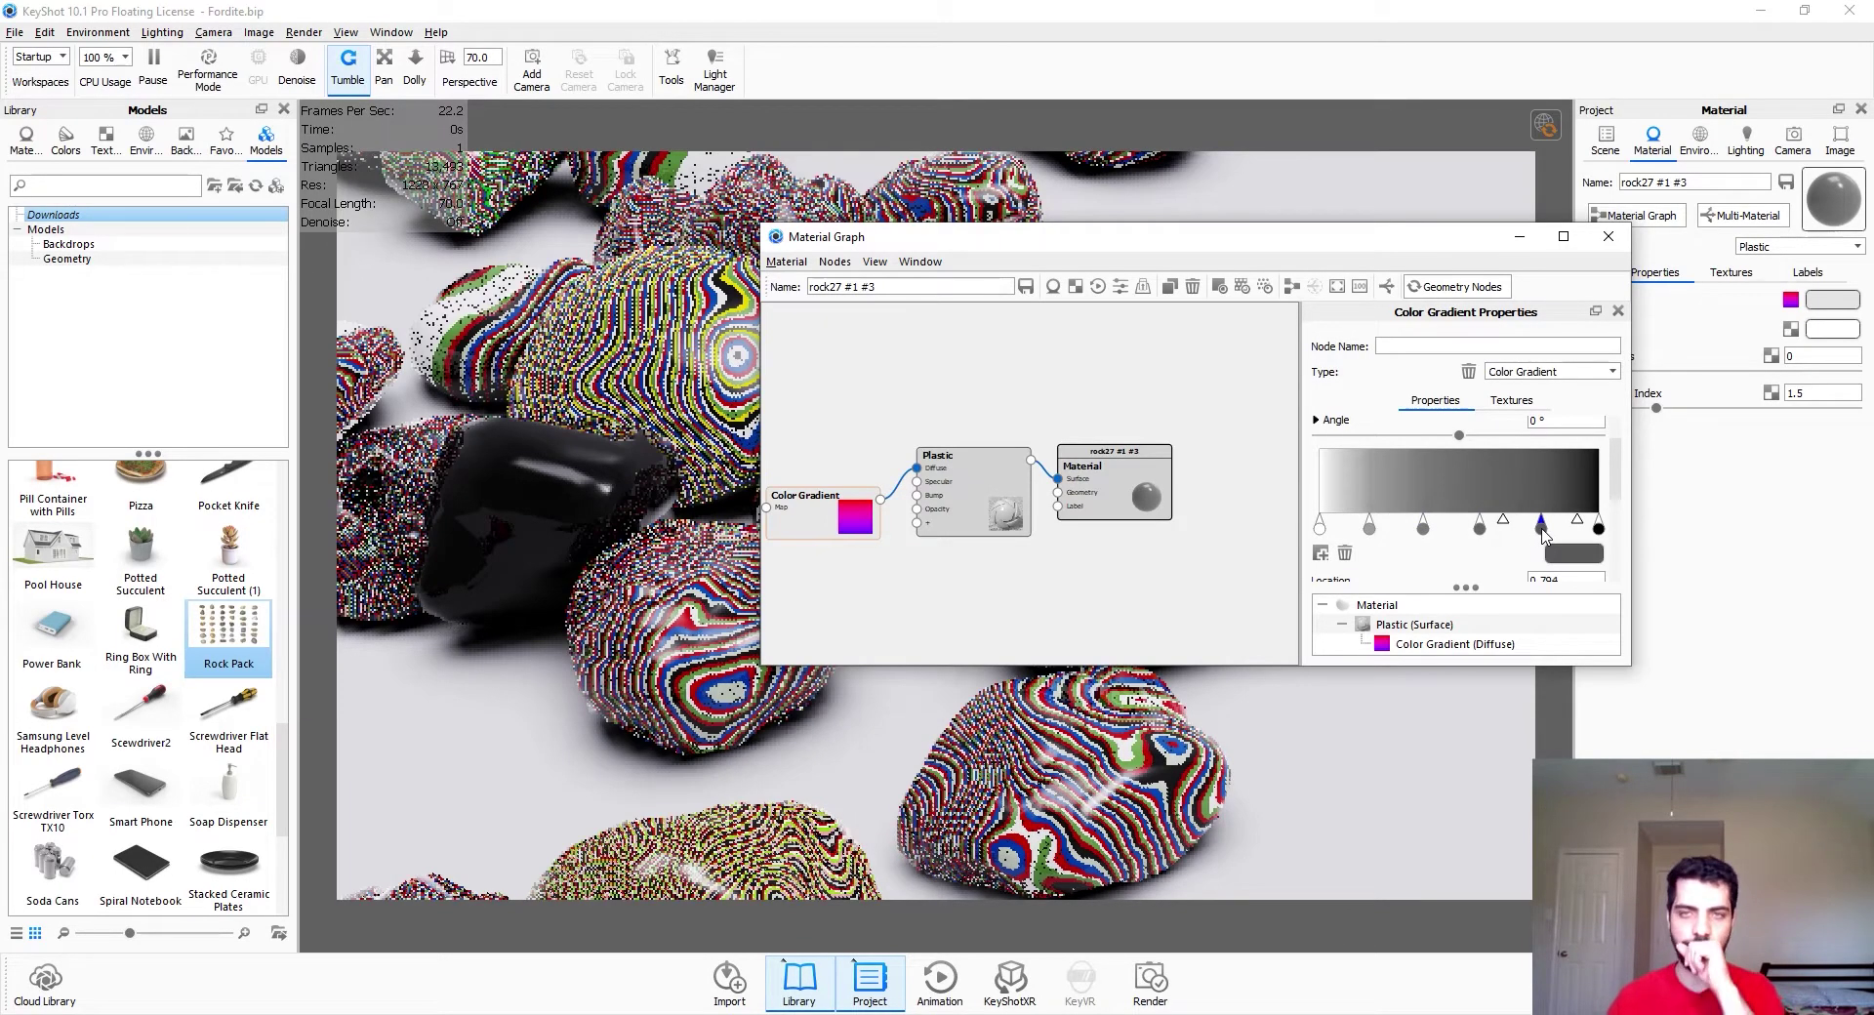
# Enlarge the Material Graph window downward and keep the Color Gradient's type set to Planar
pyautogui.scroll(-1, 1517, 555)
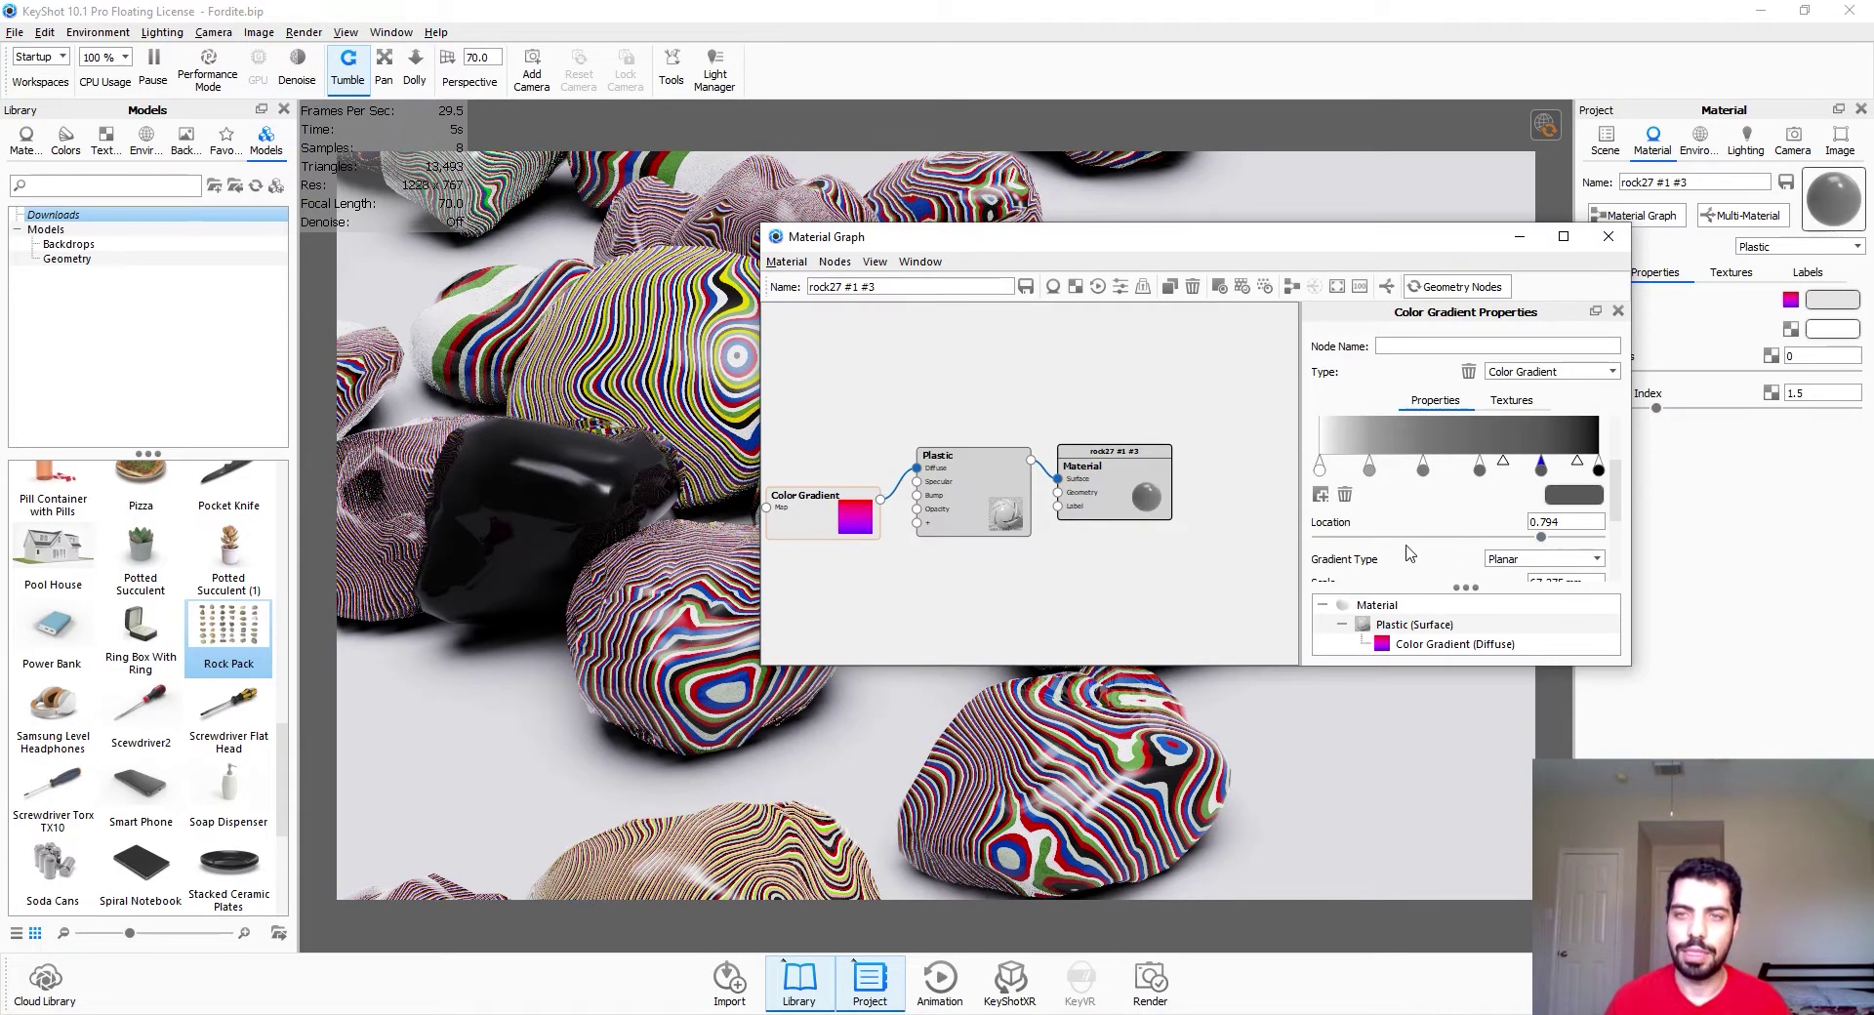
pyautogui.moveTo(506, 543); pyautogui.dragTo(556, 530, button='middle')
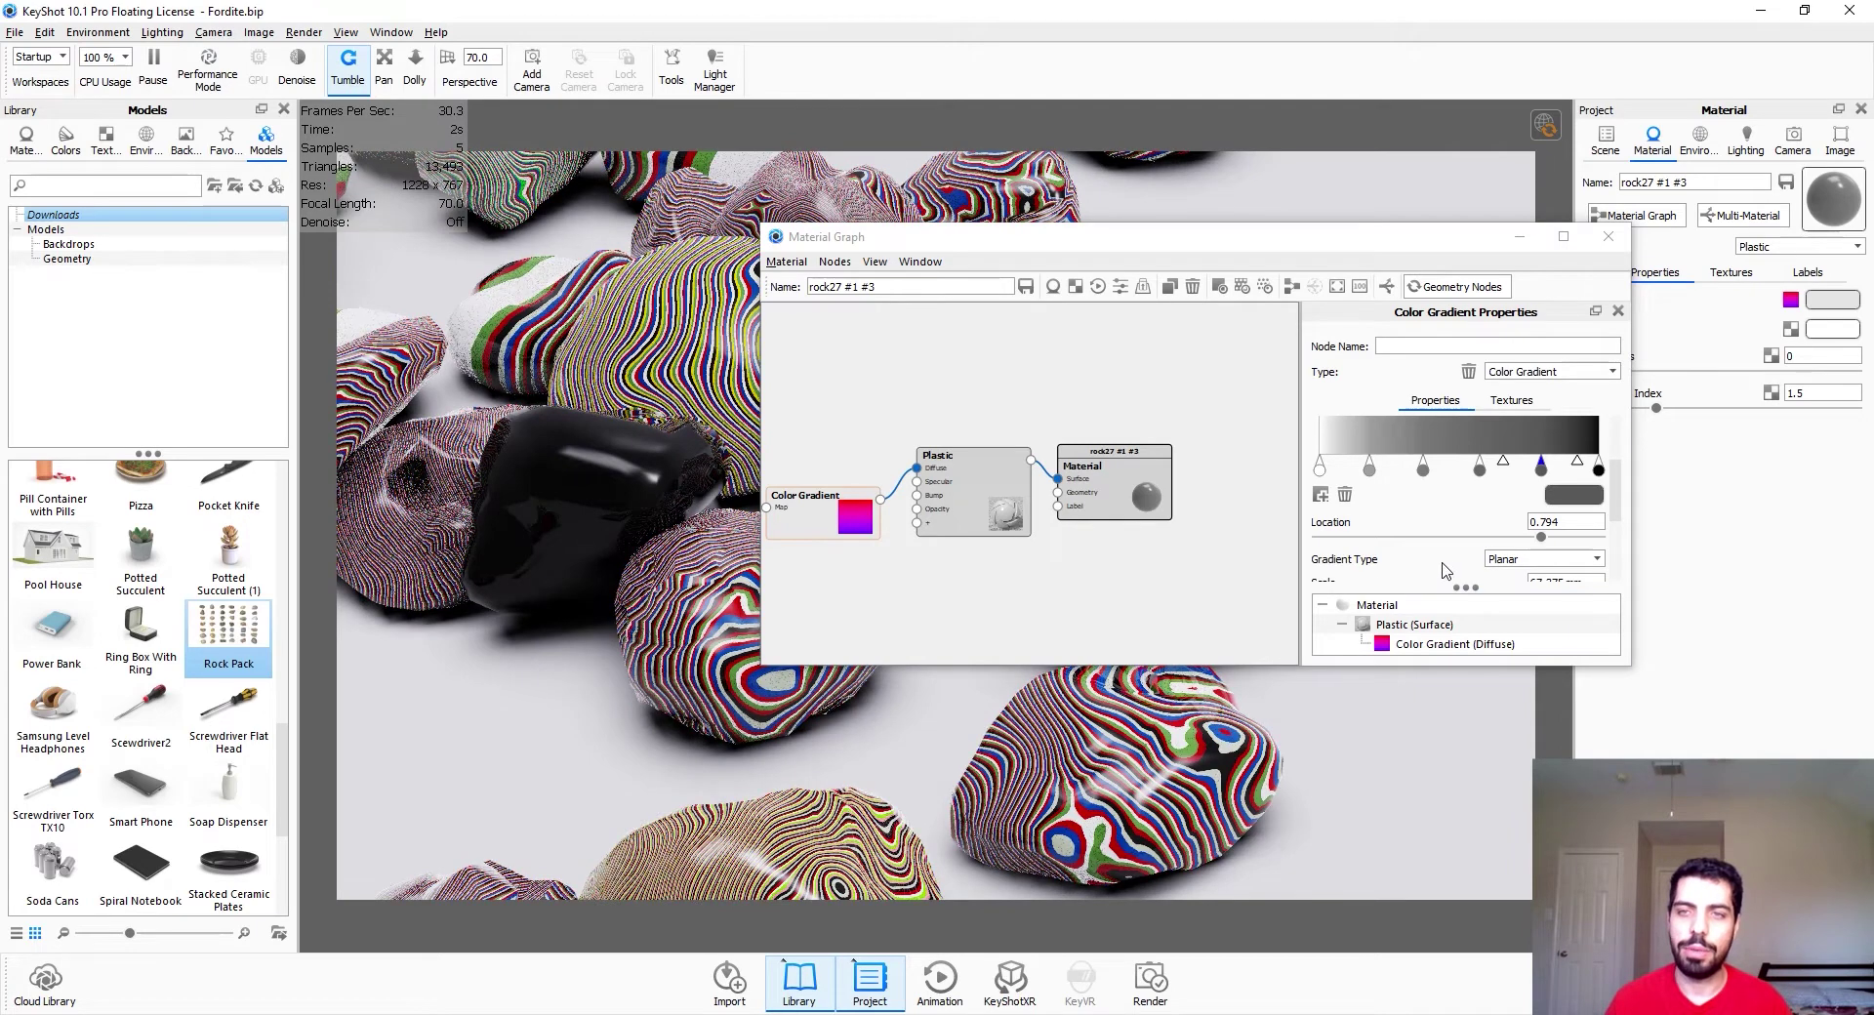
pyautogui.scroll(-1, 1500, 561)
pyautogui.moveTo(1451, 664); pyautogui.dragTo(1453, 809)
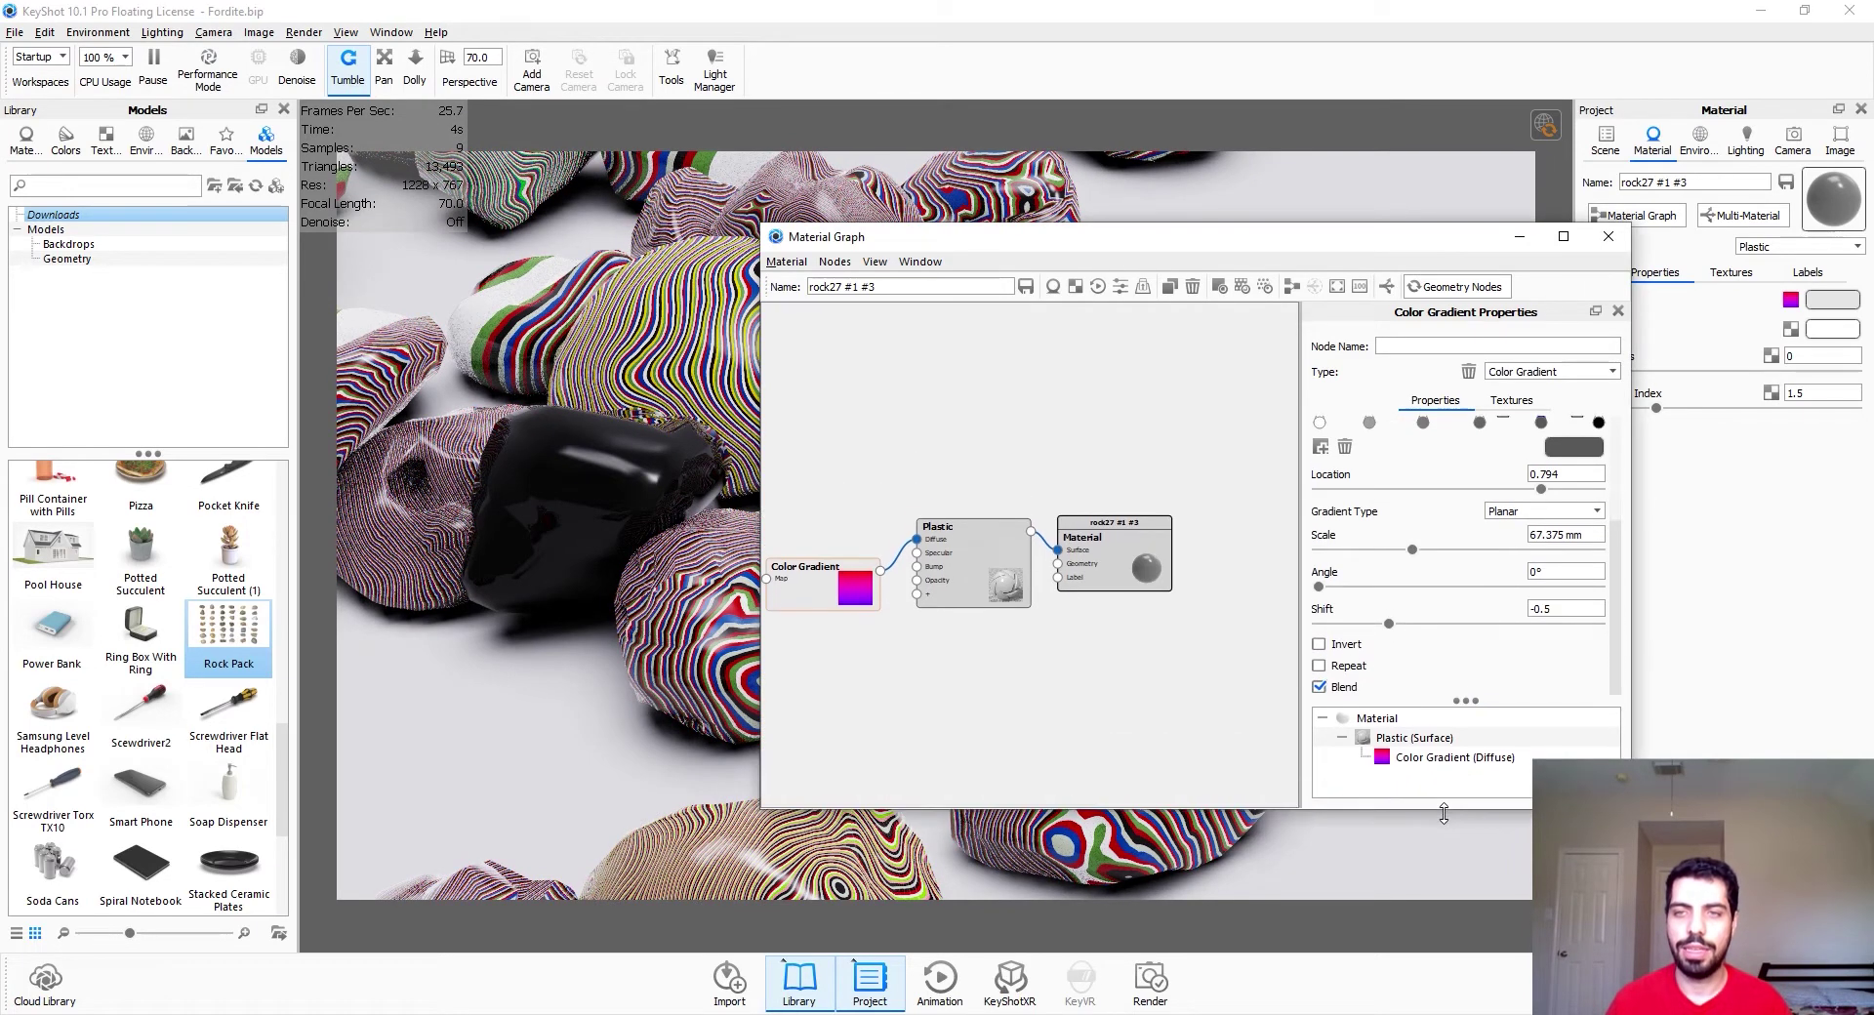
pyautogui.click(1543, 513)
pyautogui.click(1508, 528)
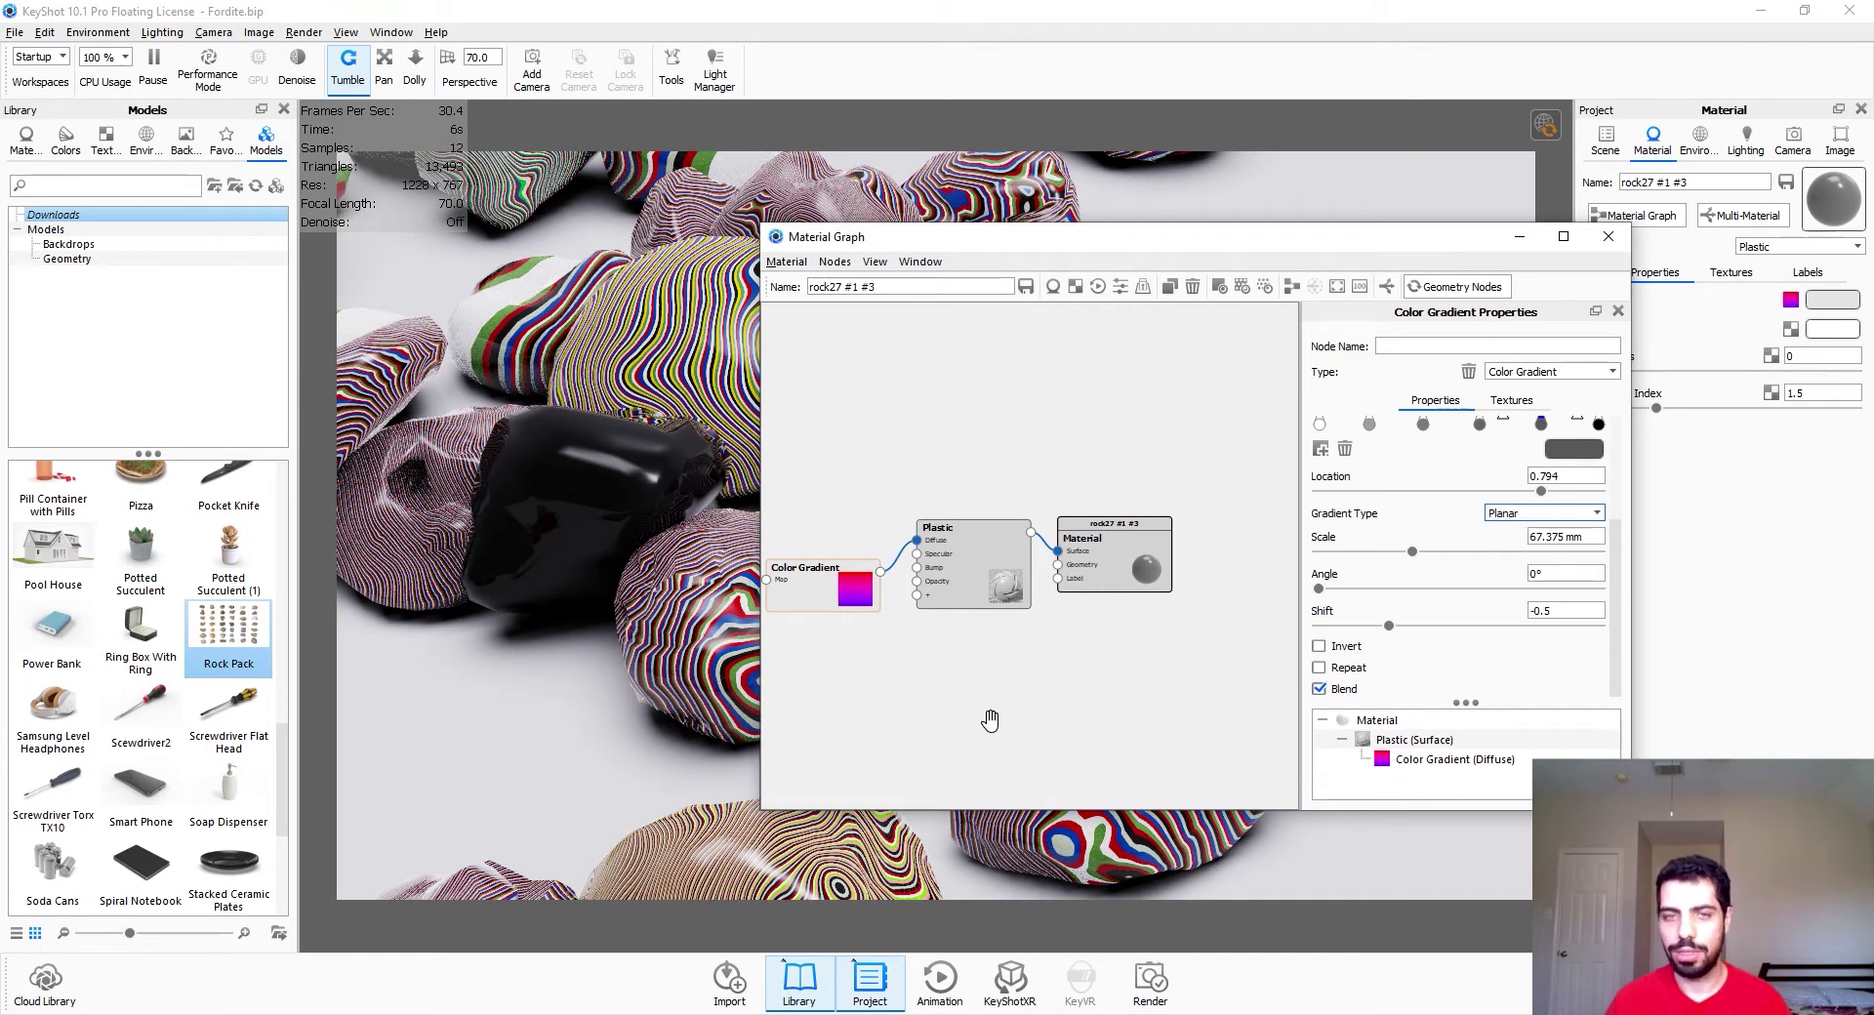
pyautogui.scroll(3, 1410, 587)
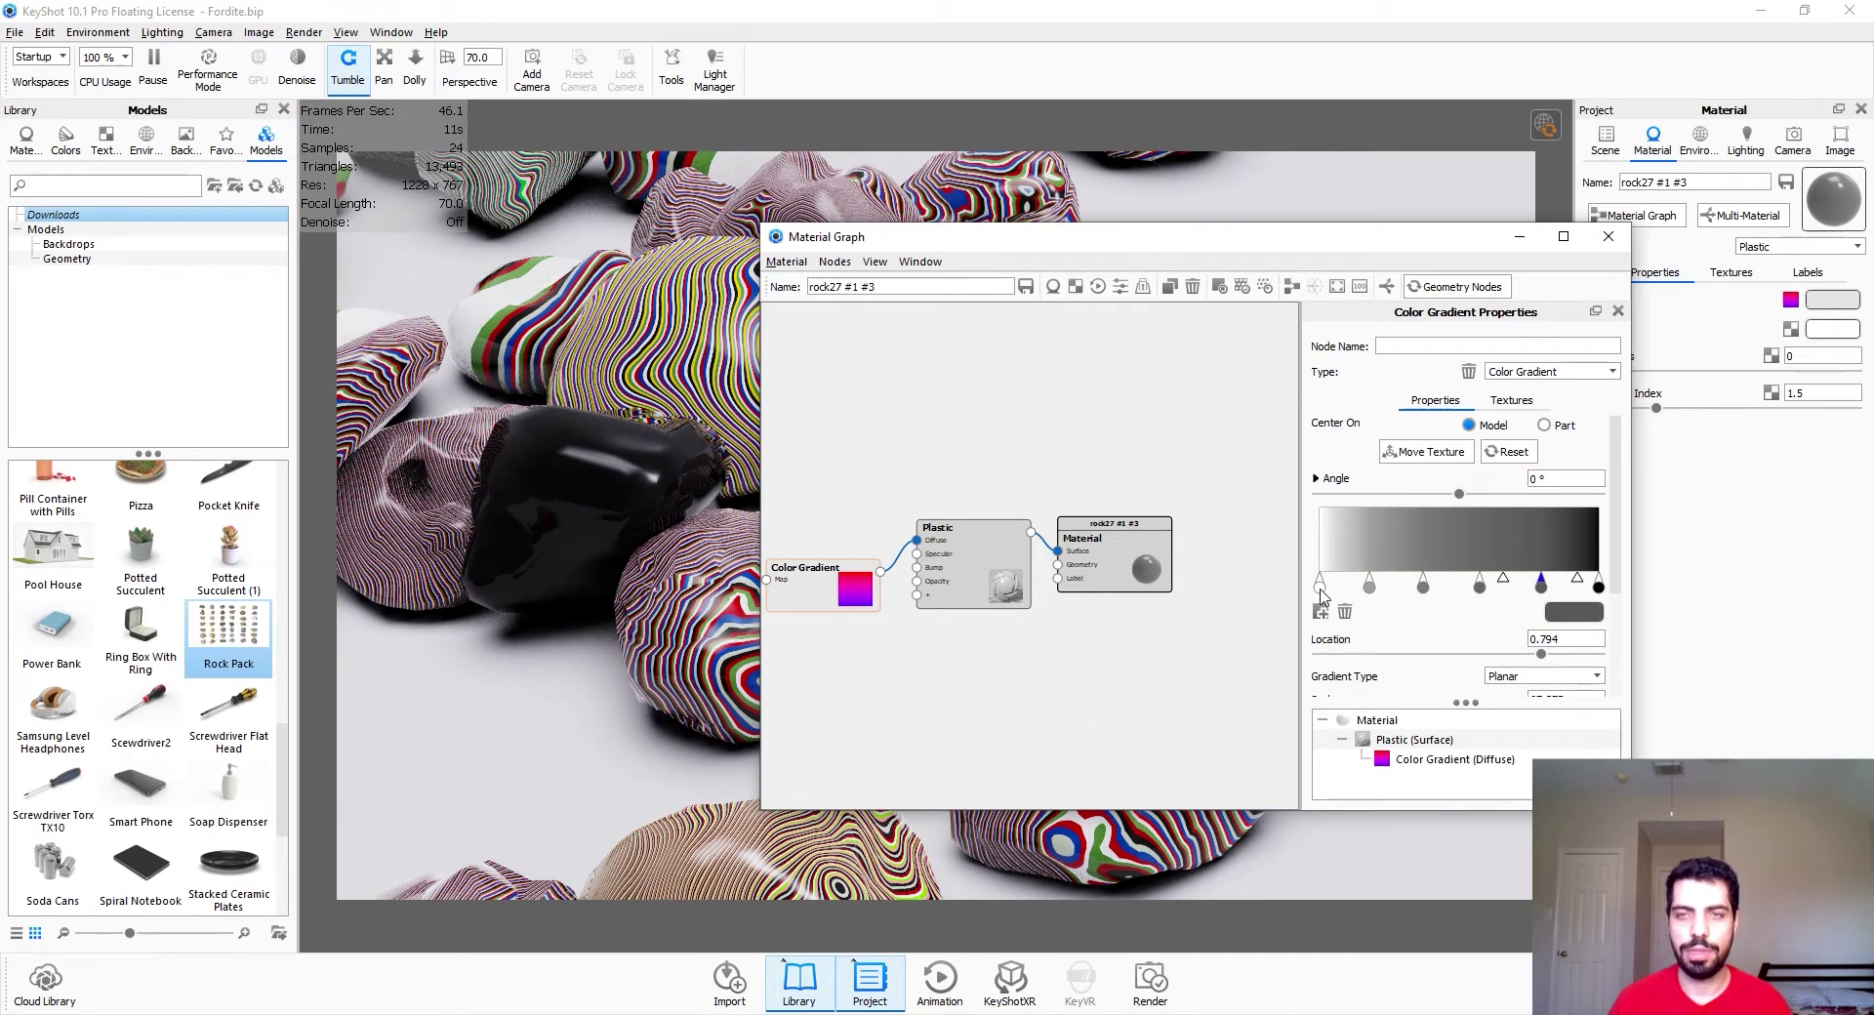
# Keep the first gradient stop white and set the second stop to a muted red with CMYK 0, 34, 34, 24%
pyautogui.doubleClick(1321, 587)
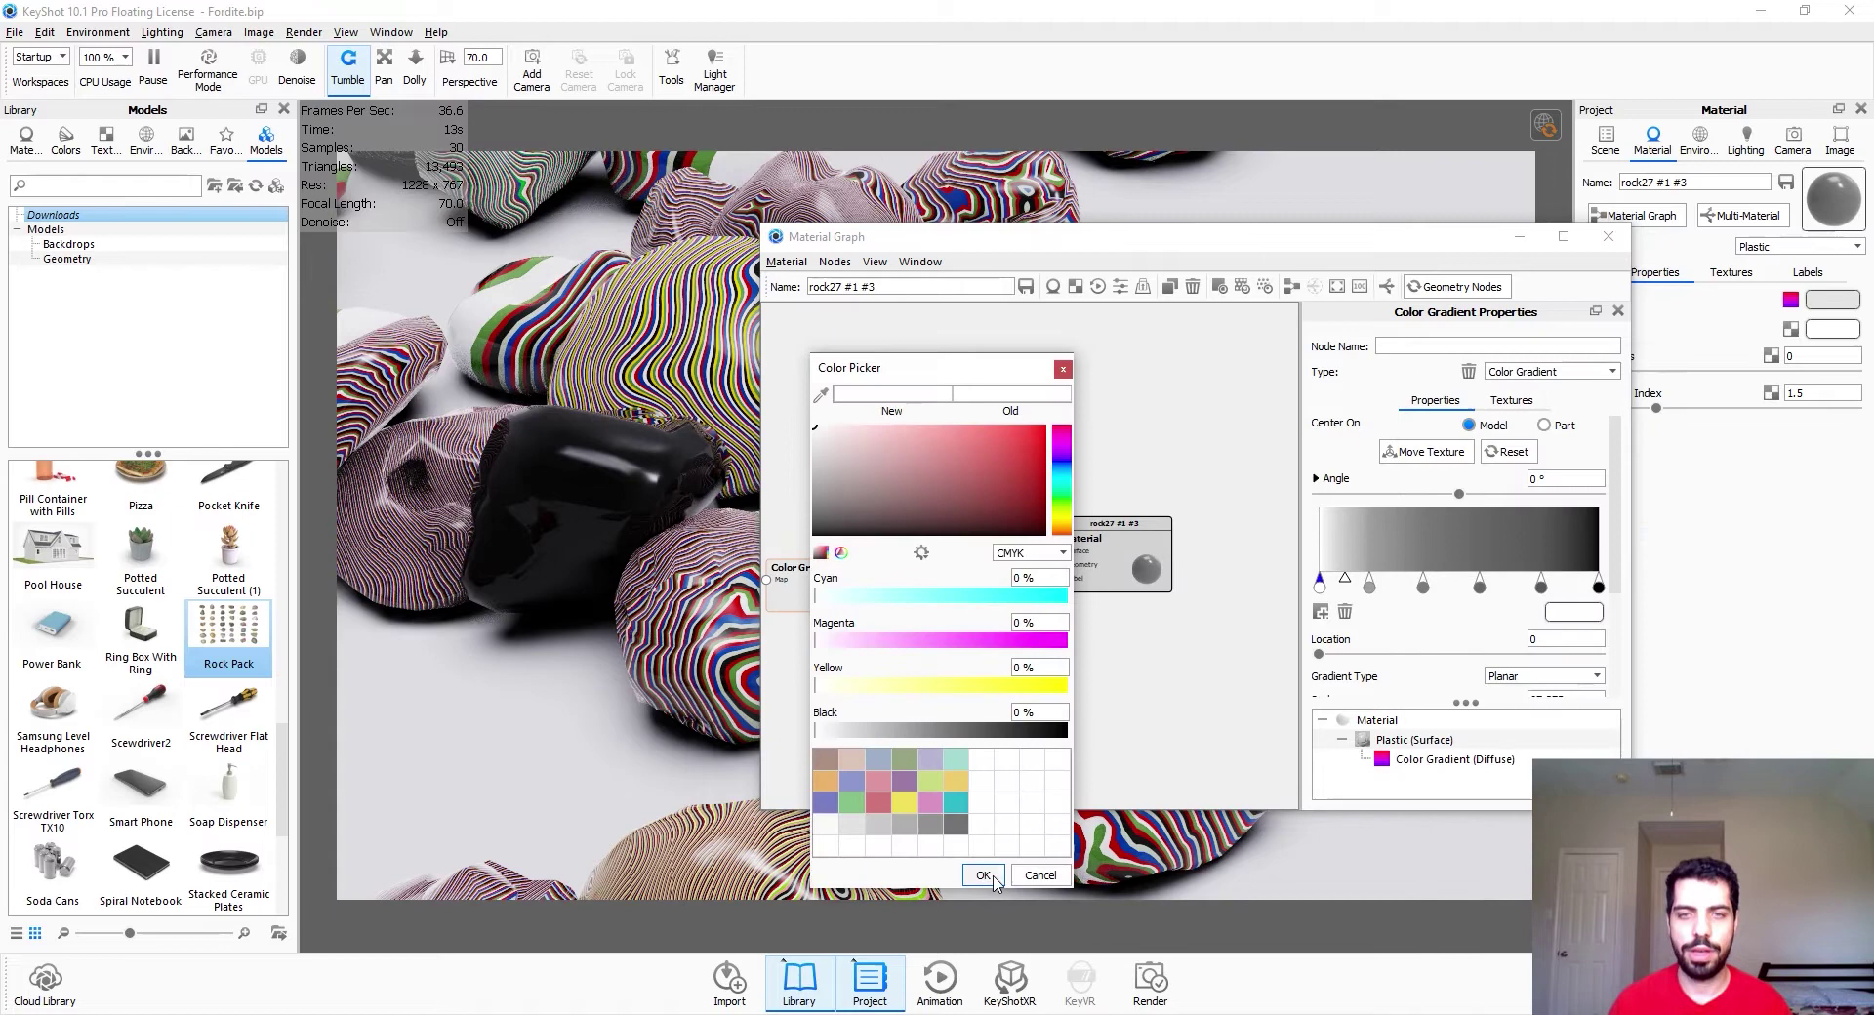
pyautogui.click(977, 876)
pyautogui.click(1370, 586)
pyautogui.doubleClick(1371, 586)
pyautogui.click(947, 479)
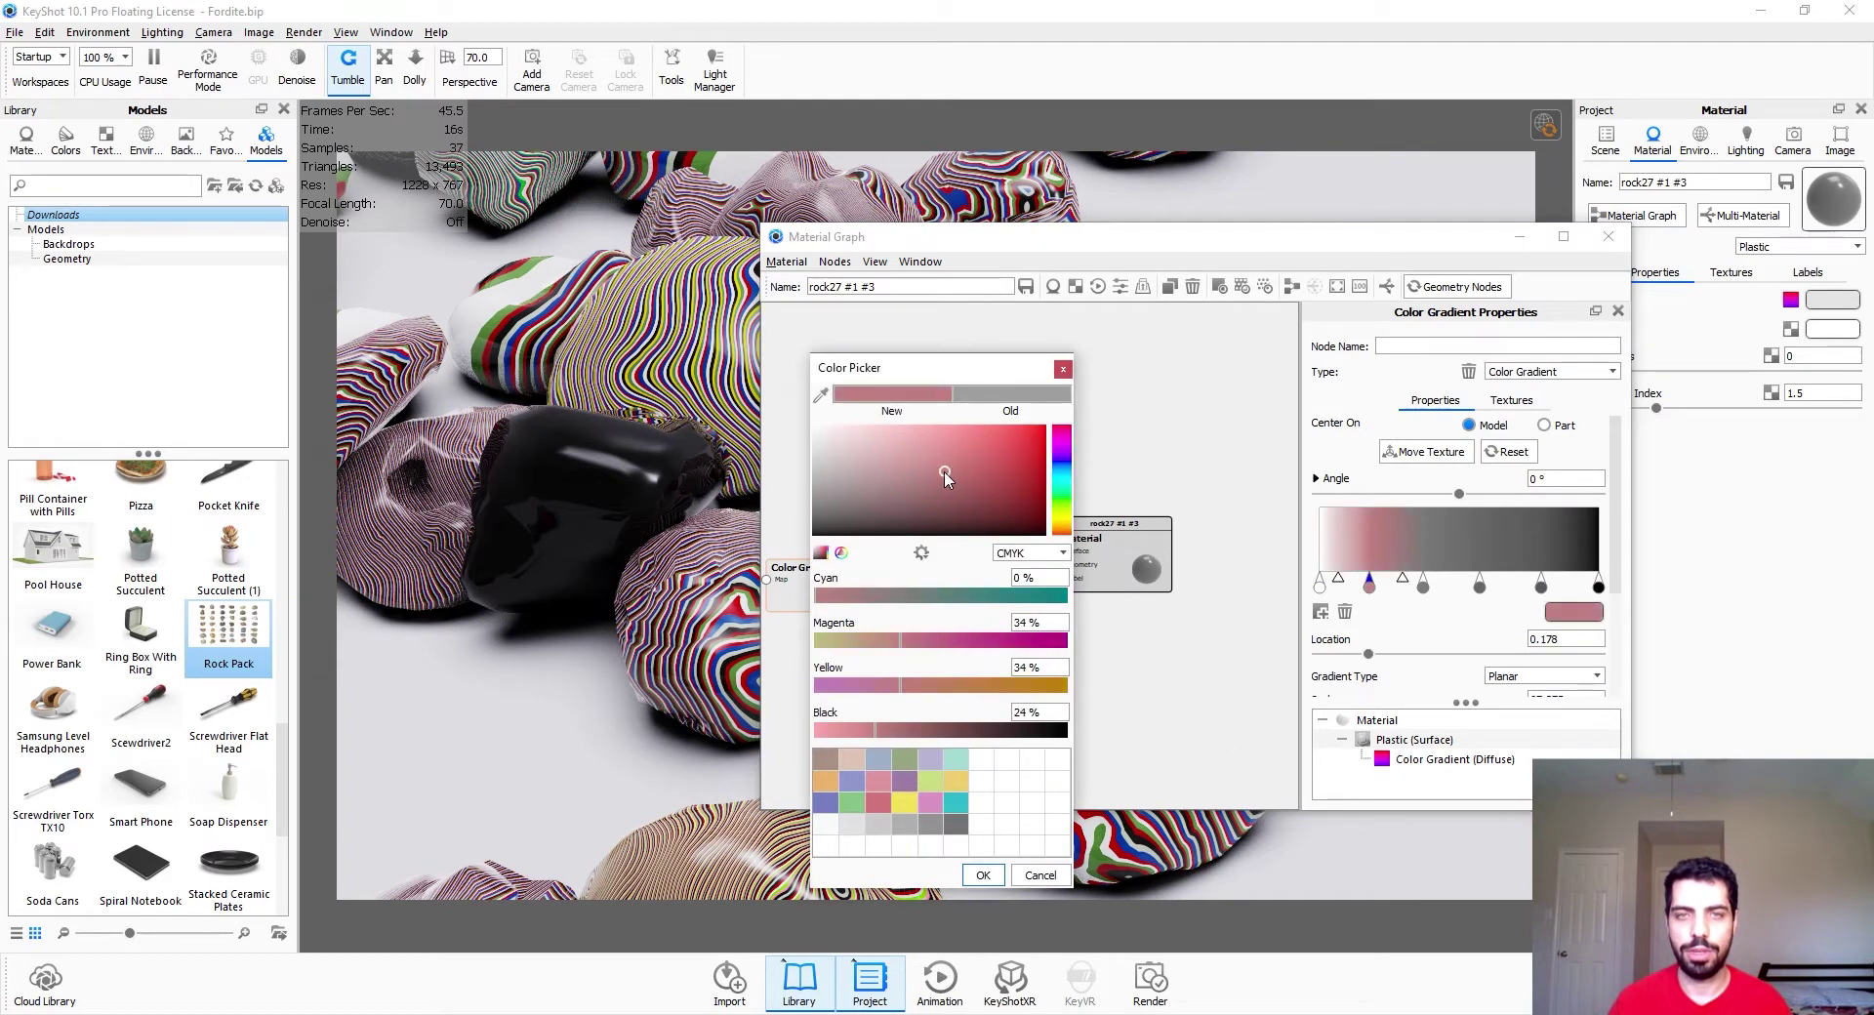
pyautogui.click(984, 875)
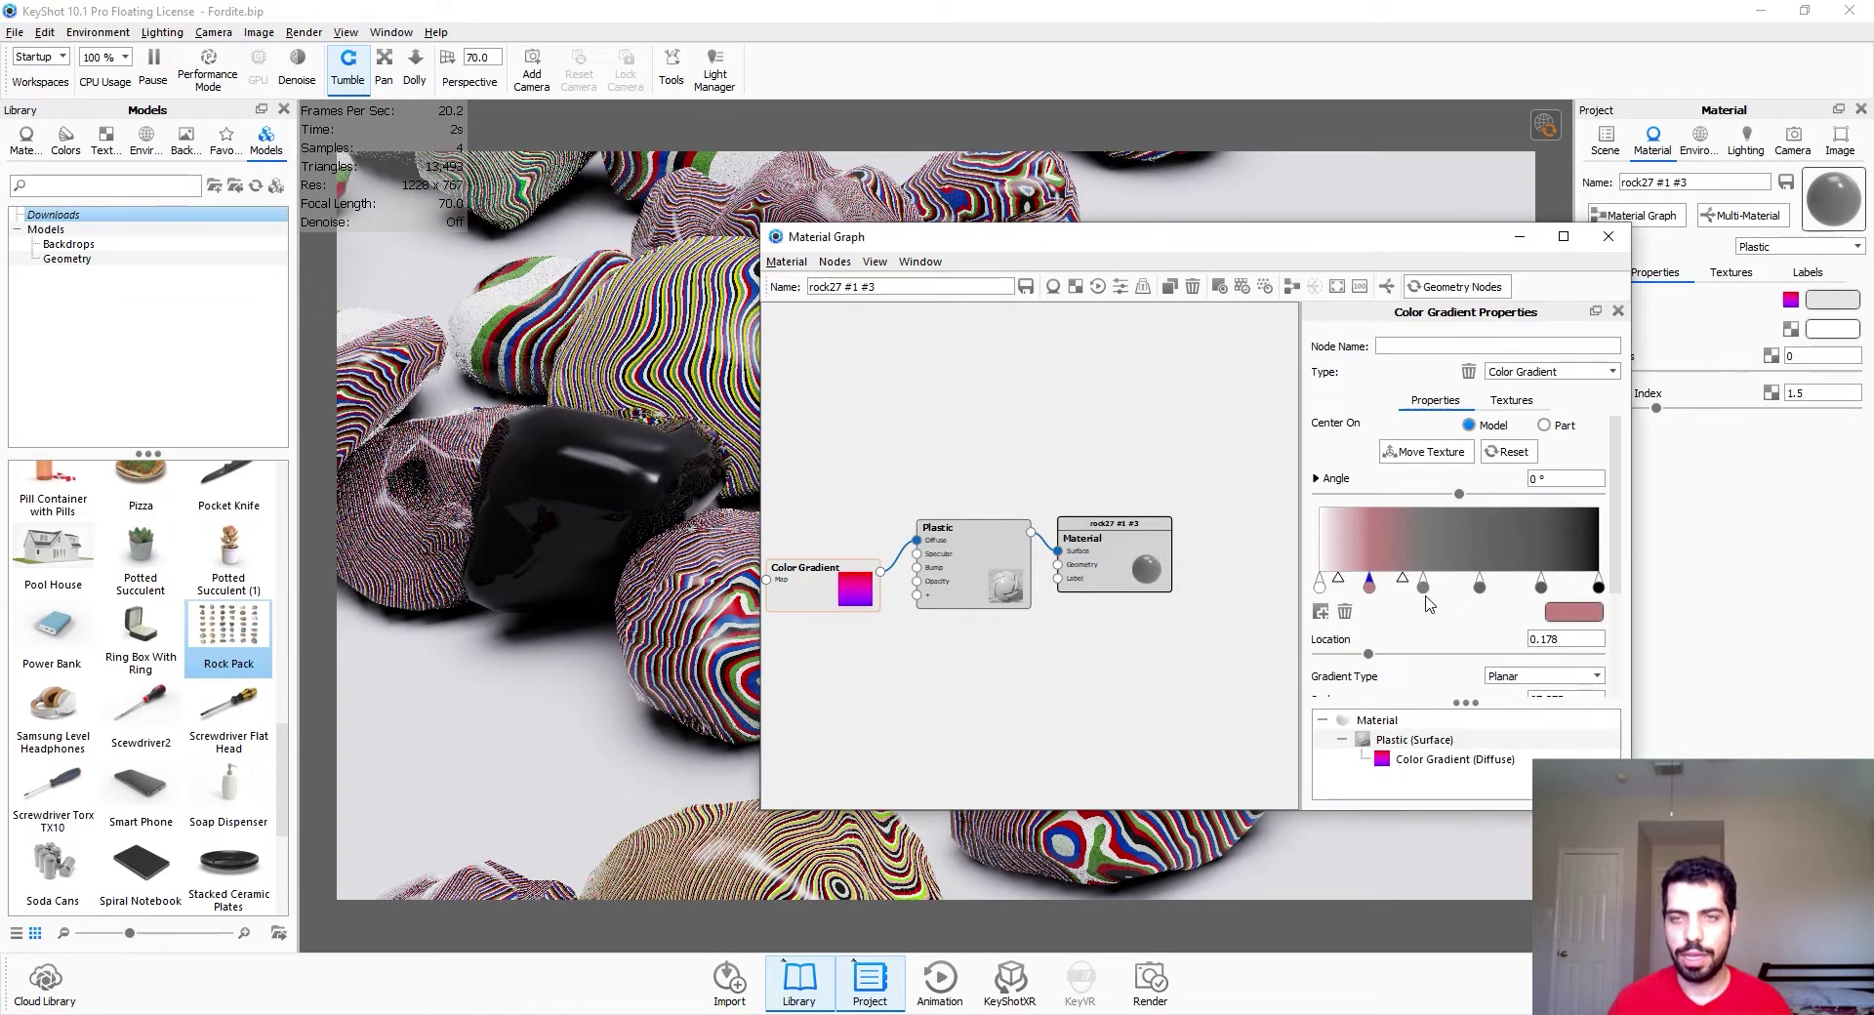
# Change the third gradient stop from grey to a medium green
pyautogui.doubleClick(1423, 585)
pyautogui.click(1061, 496)
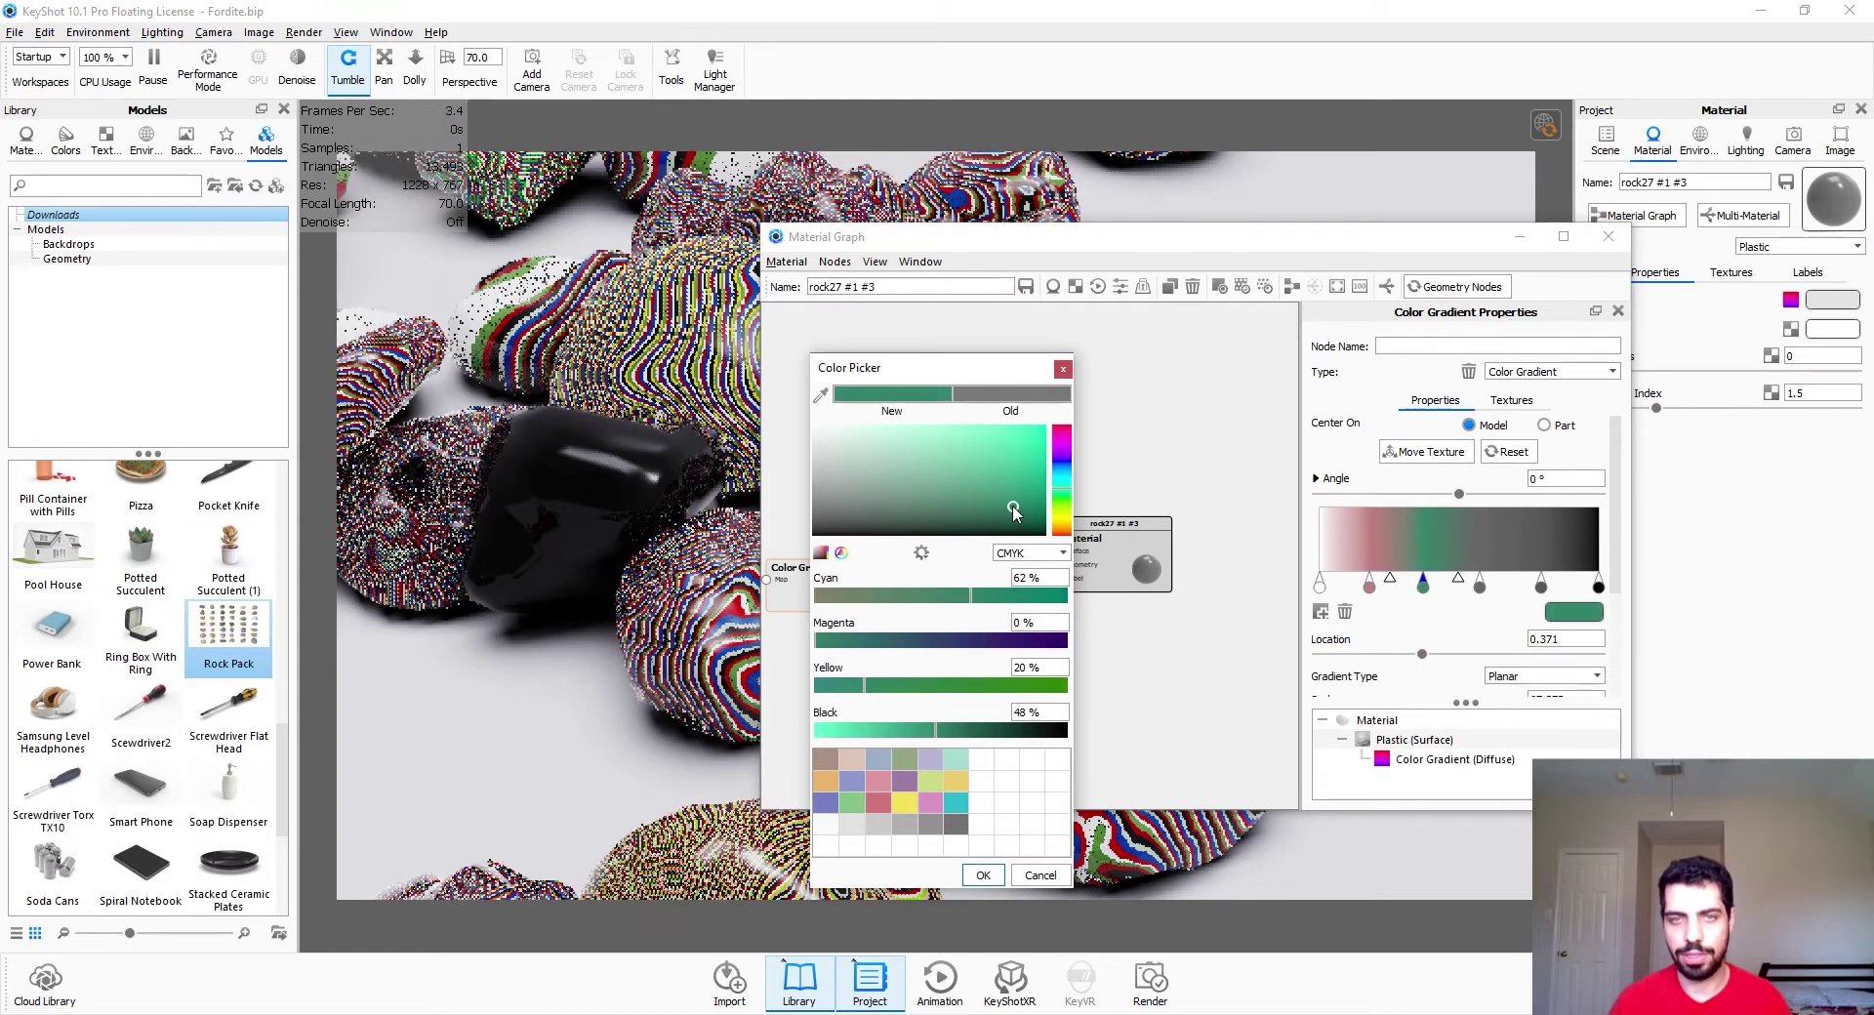
pyautogui.click(1001, 480)
pyautogui.click(983, 875)
# Set the fourth gradient stop to a light periwinkle blue with CMYK 35, 33, 0, 1%
pyautogui.doubleClick(1480, 584)
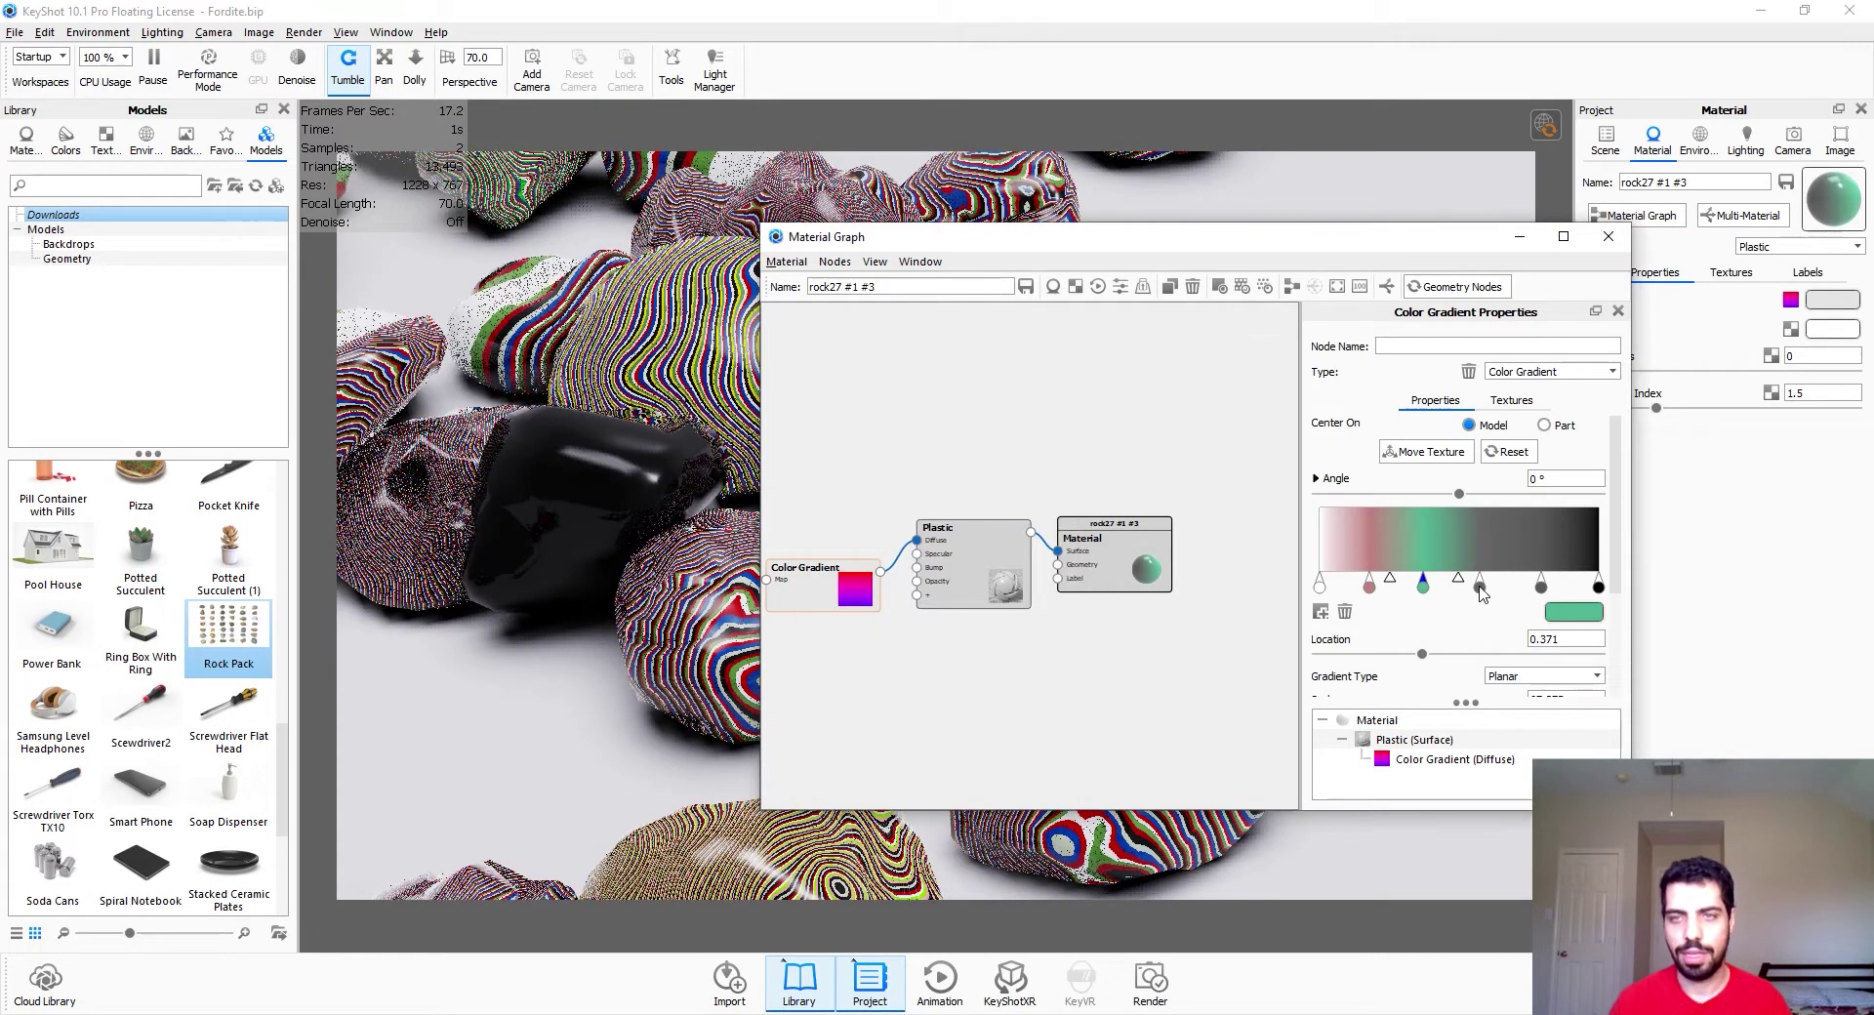
pyautogui.click(1067, 473)
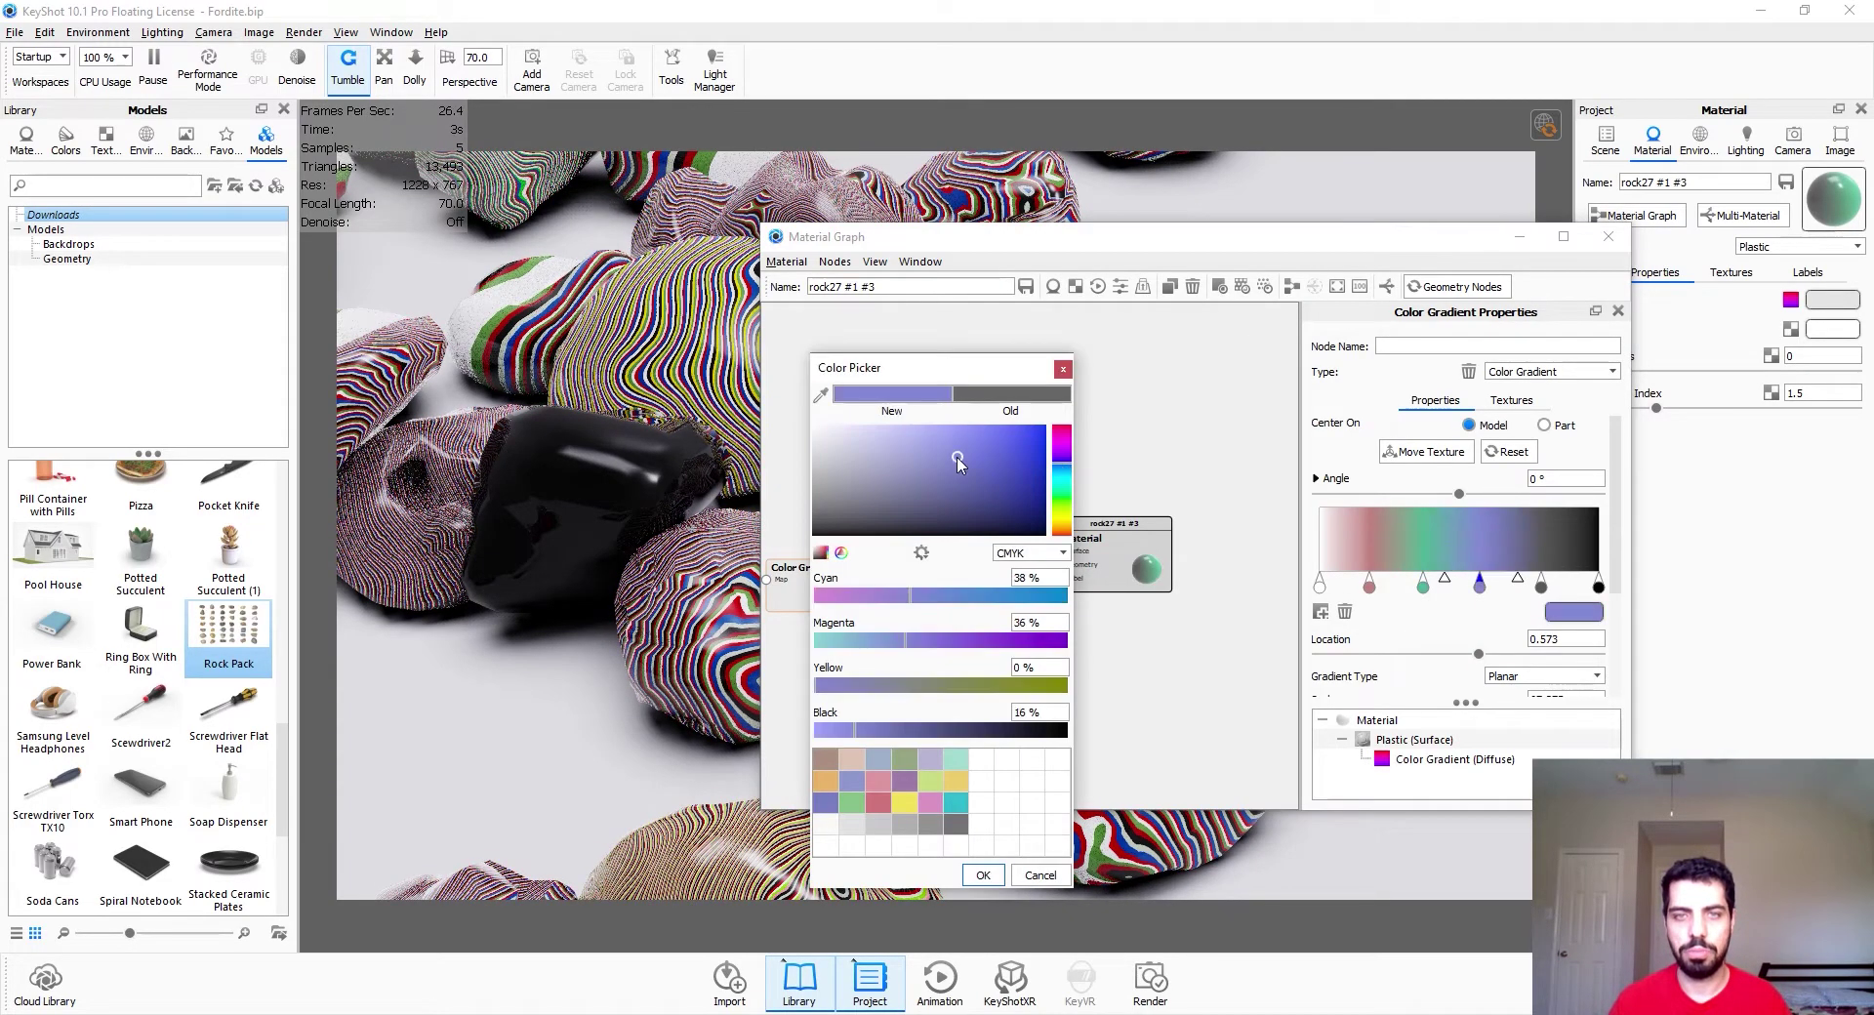
pyautogui.click(947, 430)
pyautogui.click(983, 874)
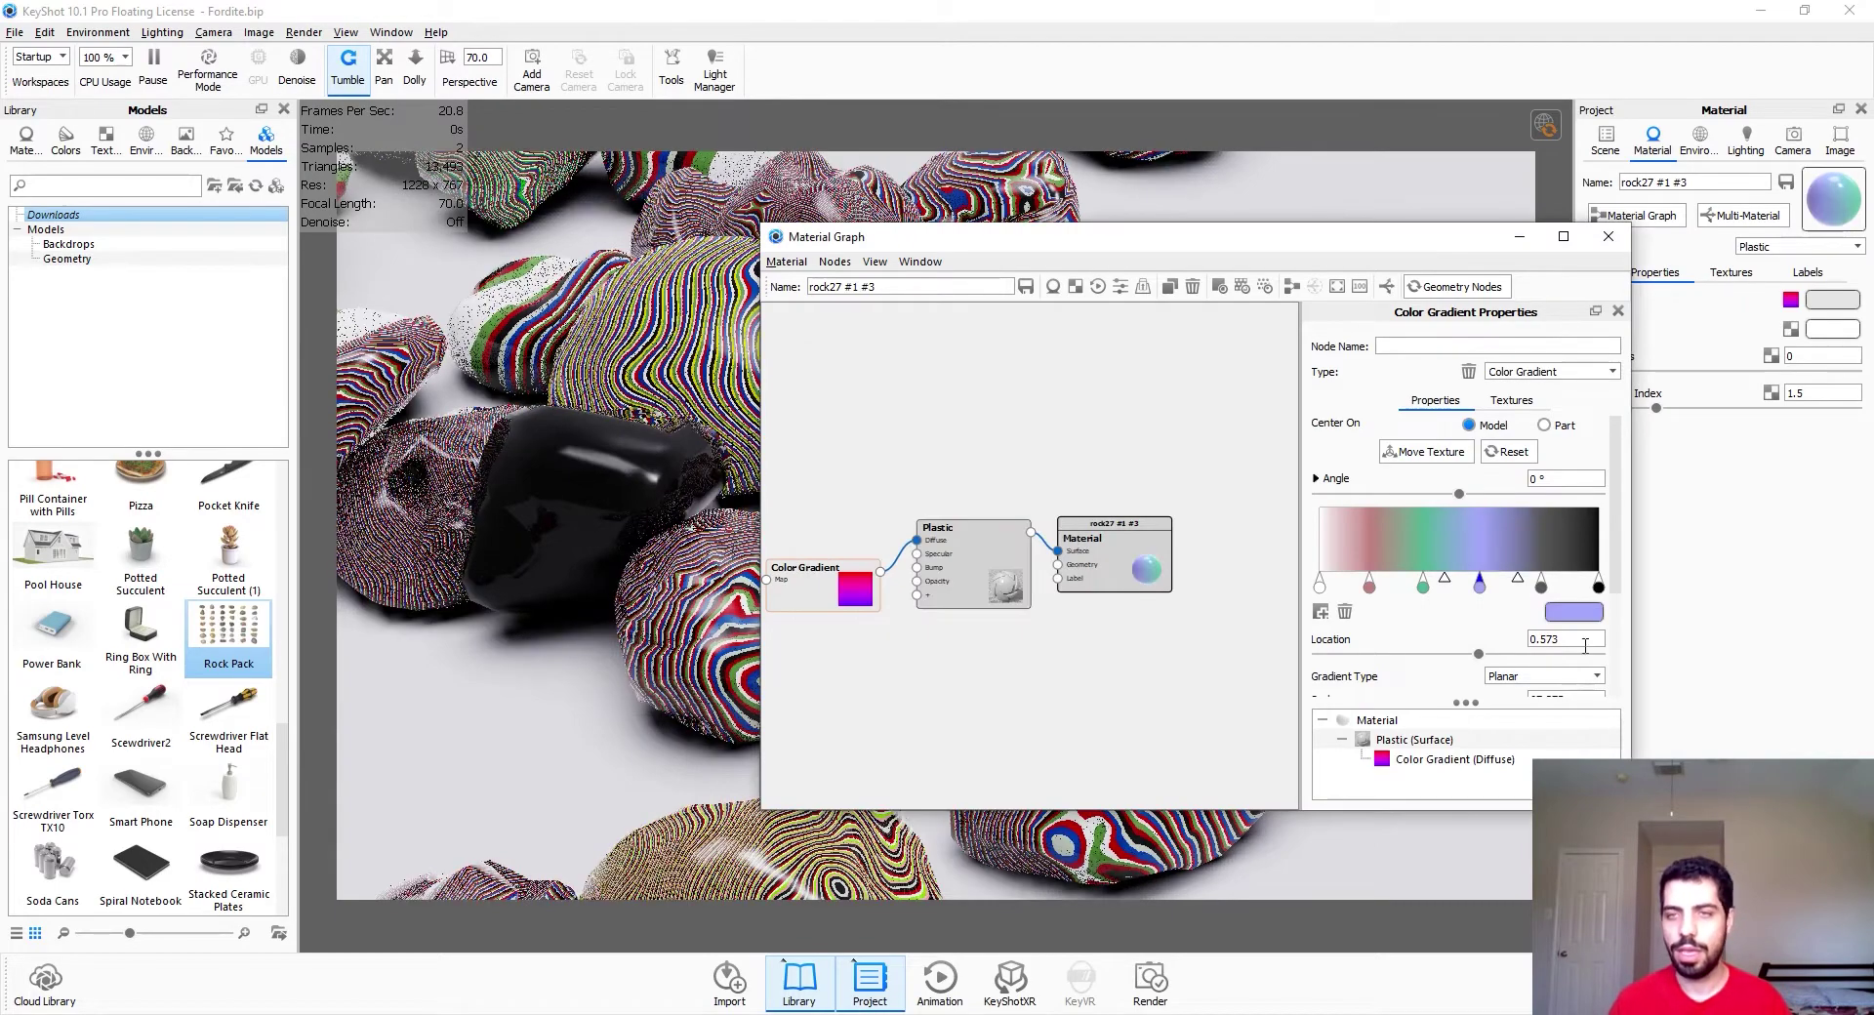
# Set the fifth gradient stop to olive with CMYK 0, 0, 65, 48% and keep the end stop black
pyautogui.doubleClick(1542, 585)
pyautogui.click(1067, 523)
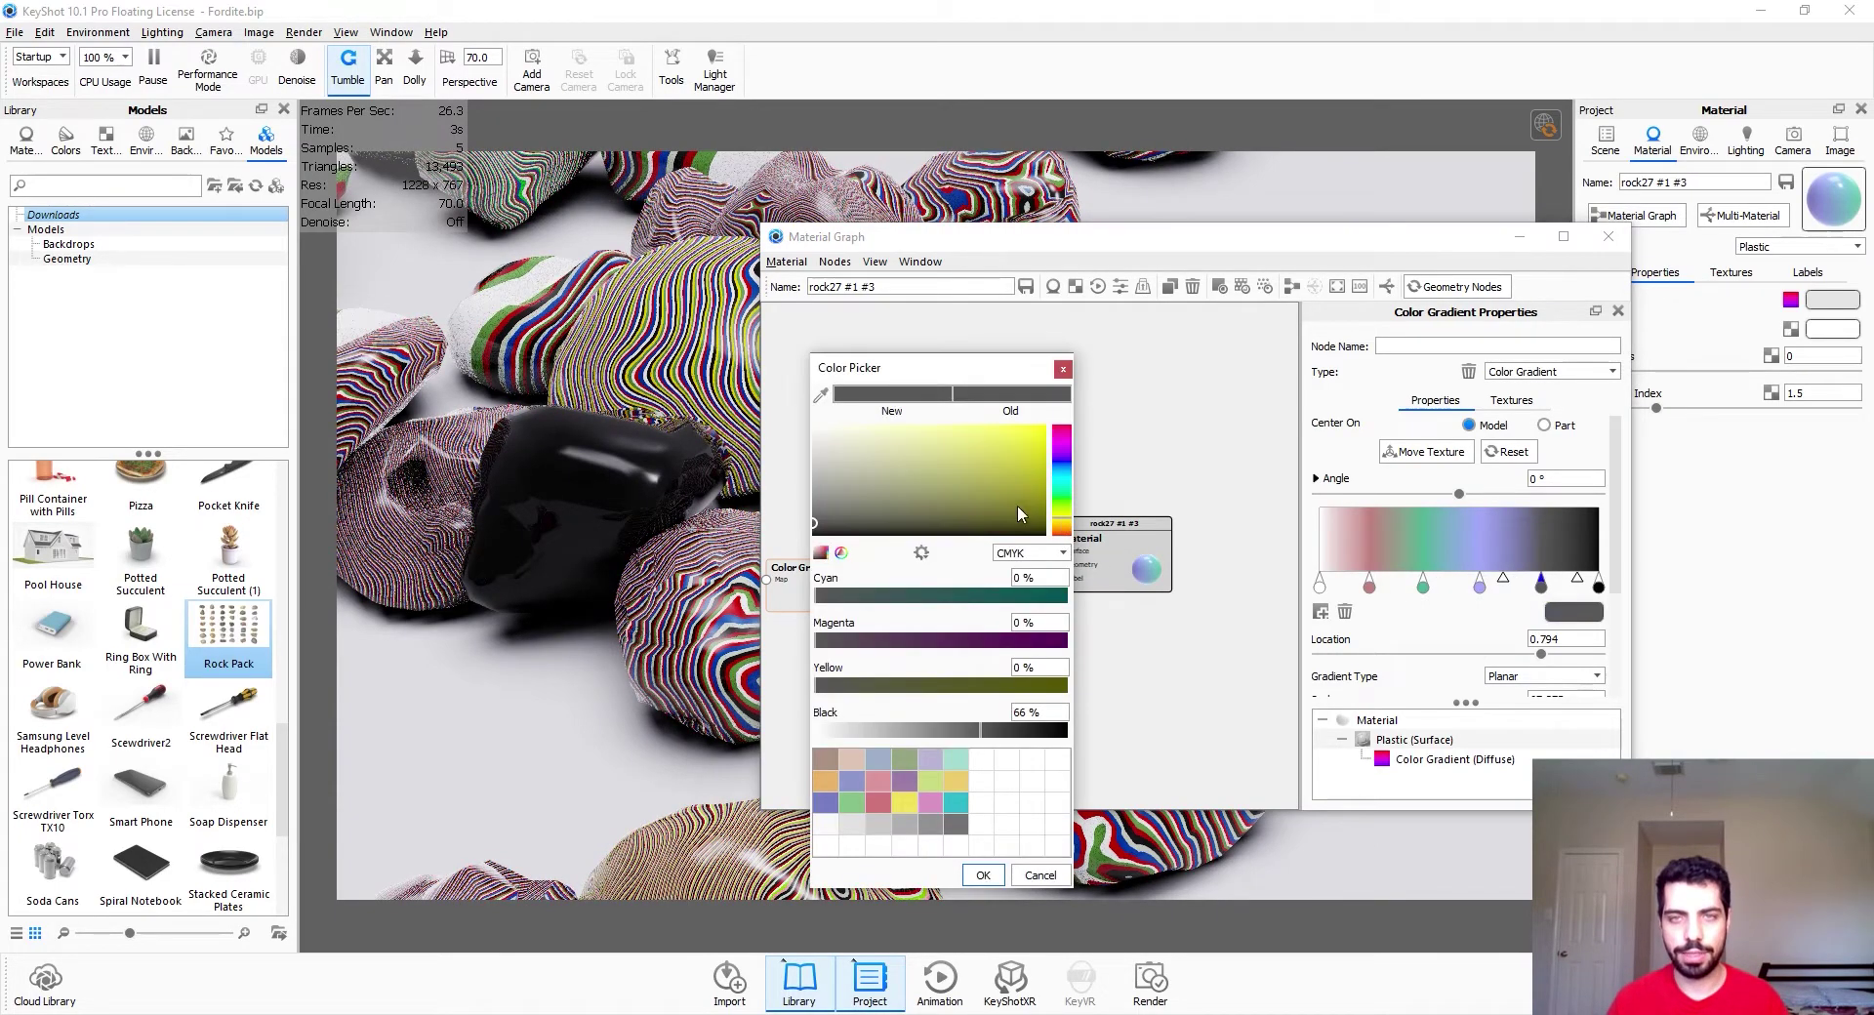
pyautogui.click(1018, 507)
pyautogui.click(1599, 586)
# Turn off the Color Gradient's Blend option and shift its stops into six roughly equal bands, with the black stop at 0.836
pyautogui.scroll(-3, 1445, 645)
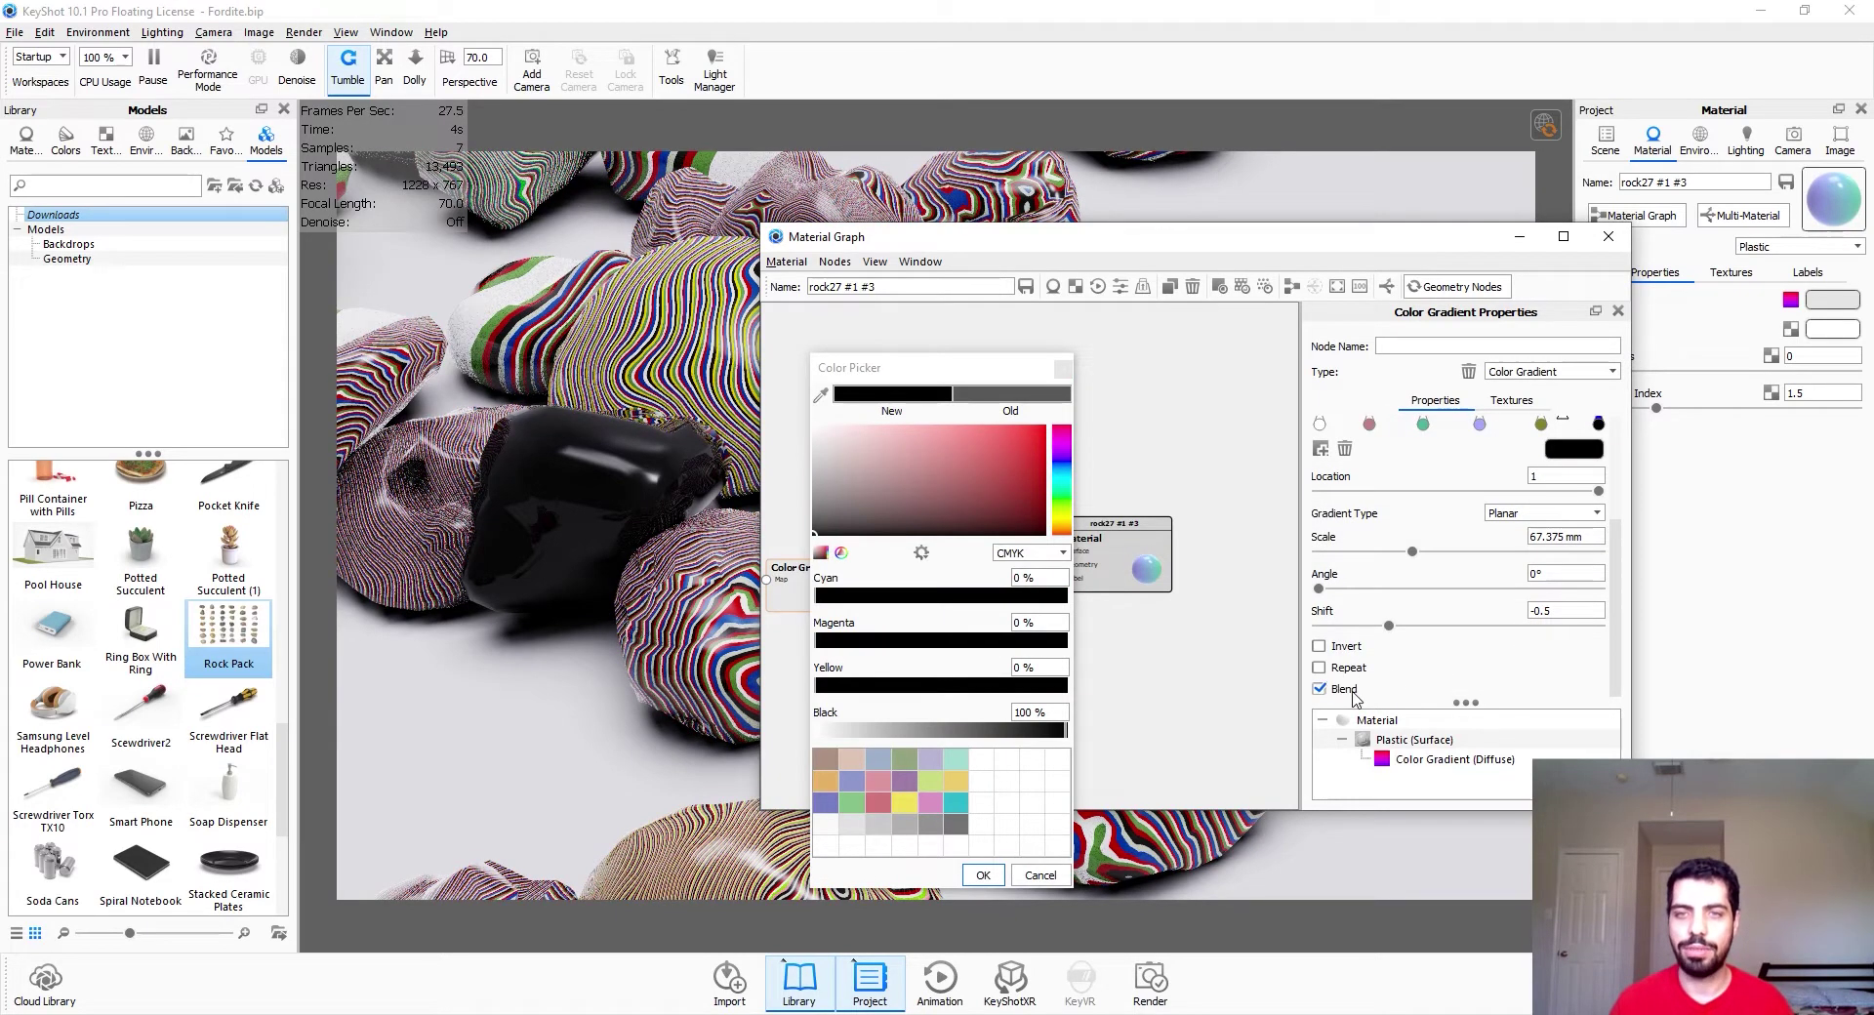
pyautogui.click(1346, 690)
pyautogui.scroll(3, 1415, 682)
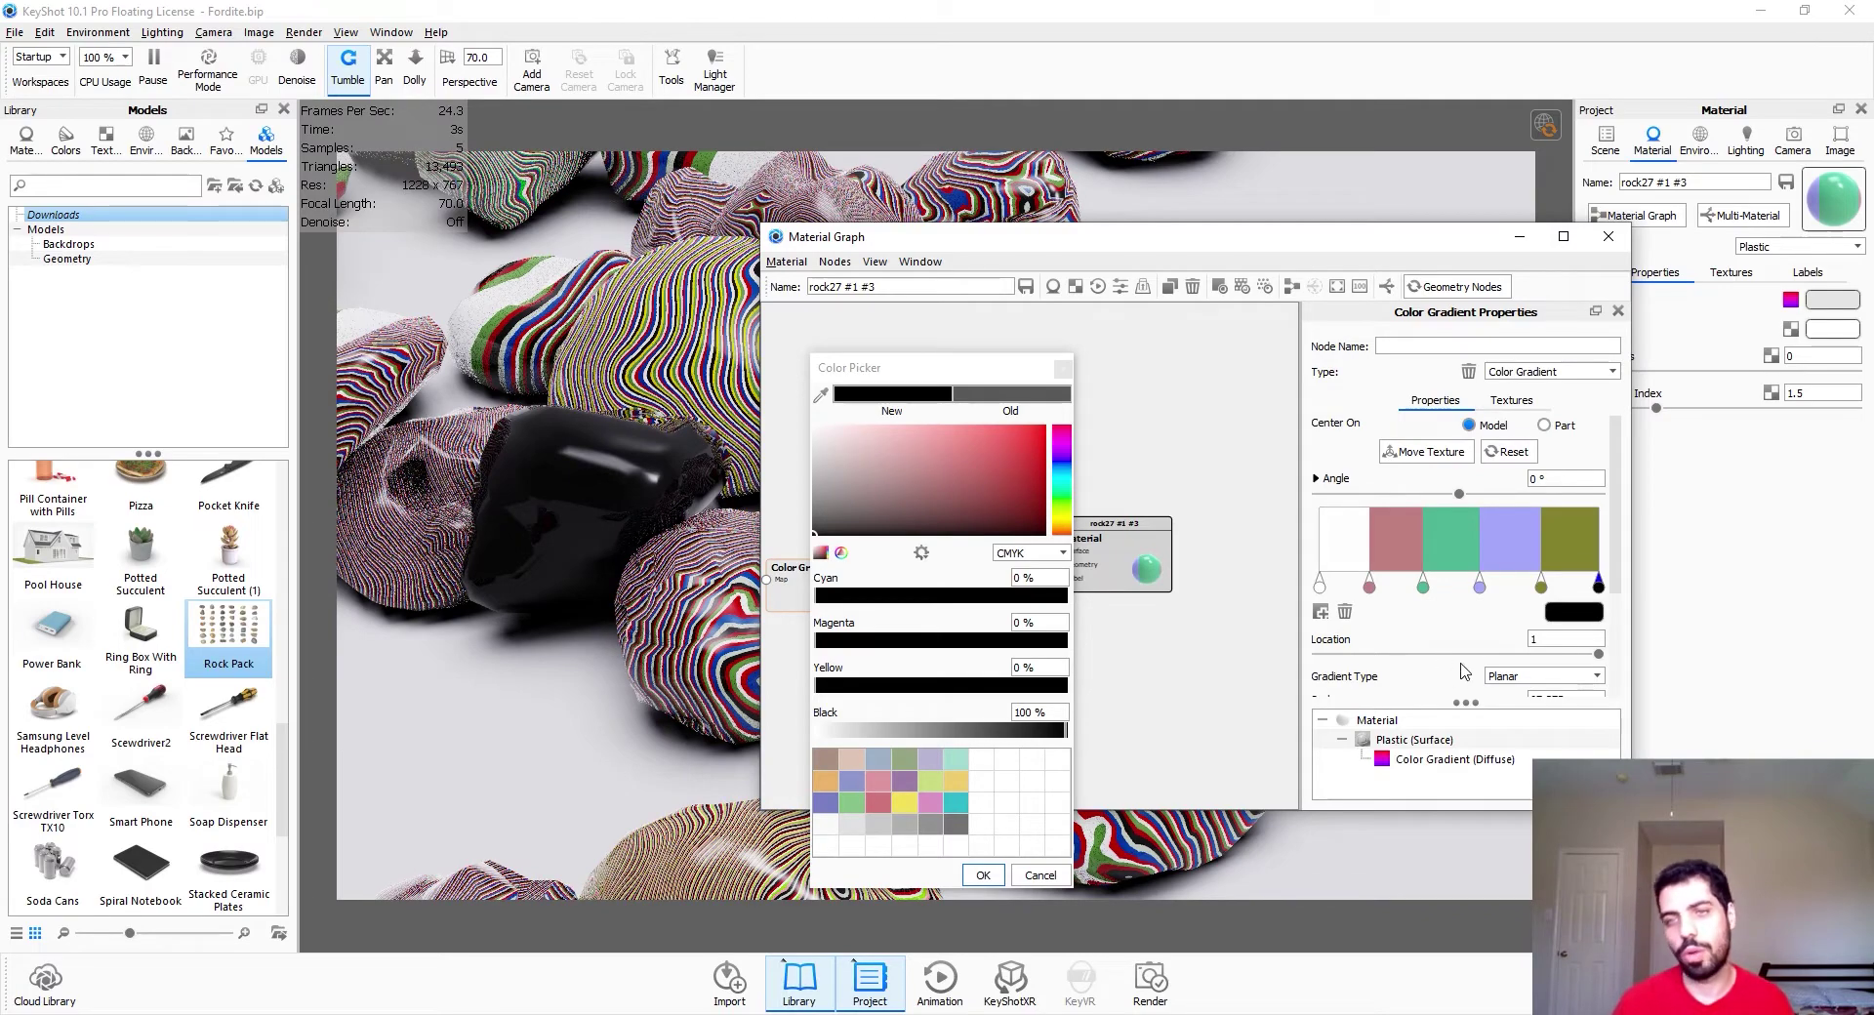
pyautogui.moveTo(1598, 586); pyautogui.dragTo(1574, 585)
pyautogui.moveTo(1370, 586); pyautogui.dragTo(1554, 586)
pyautogui.click(1540, 585)
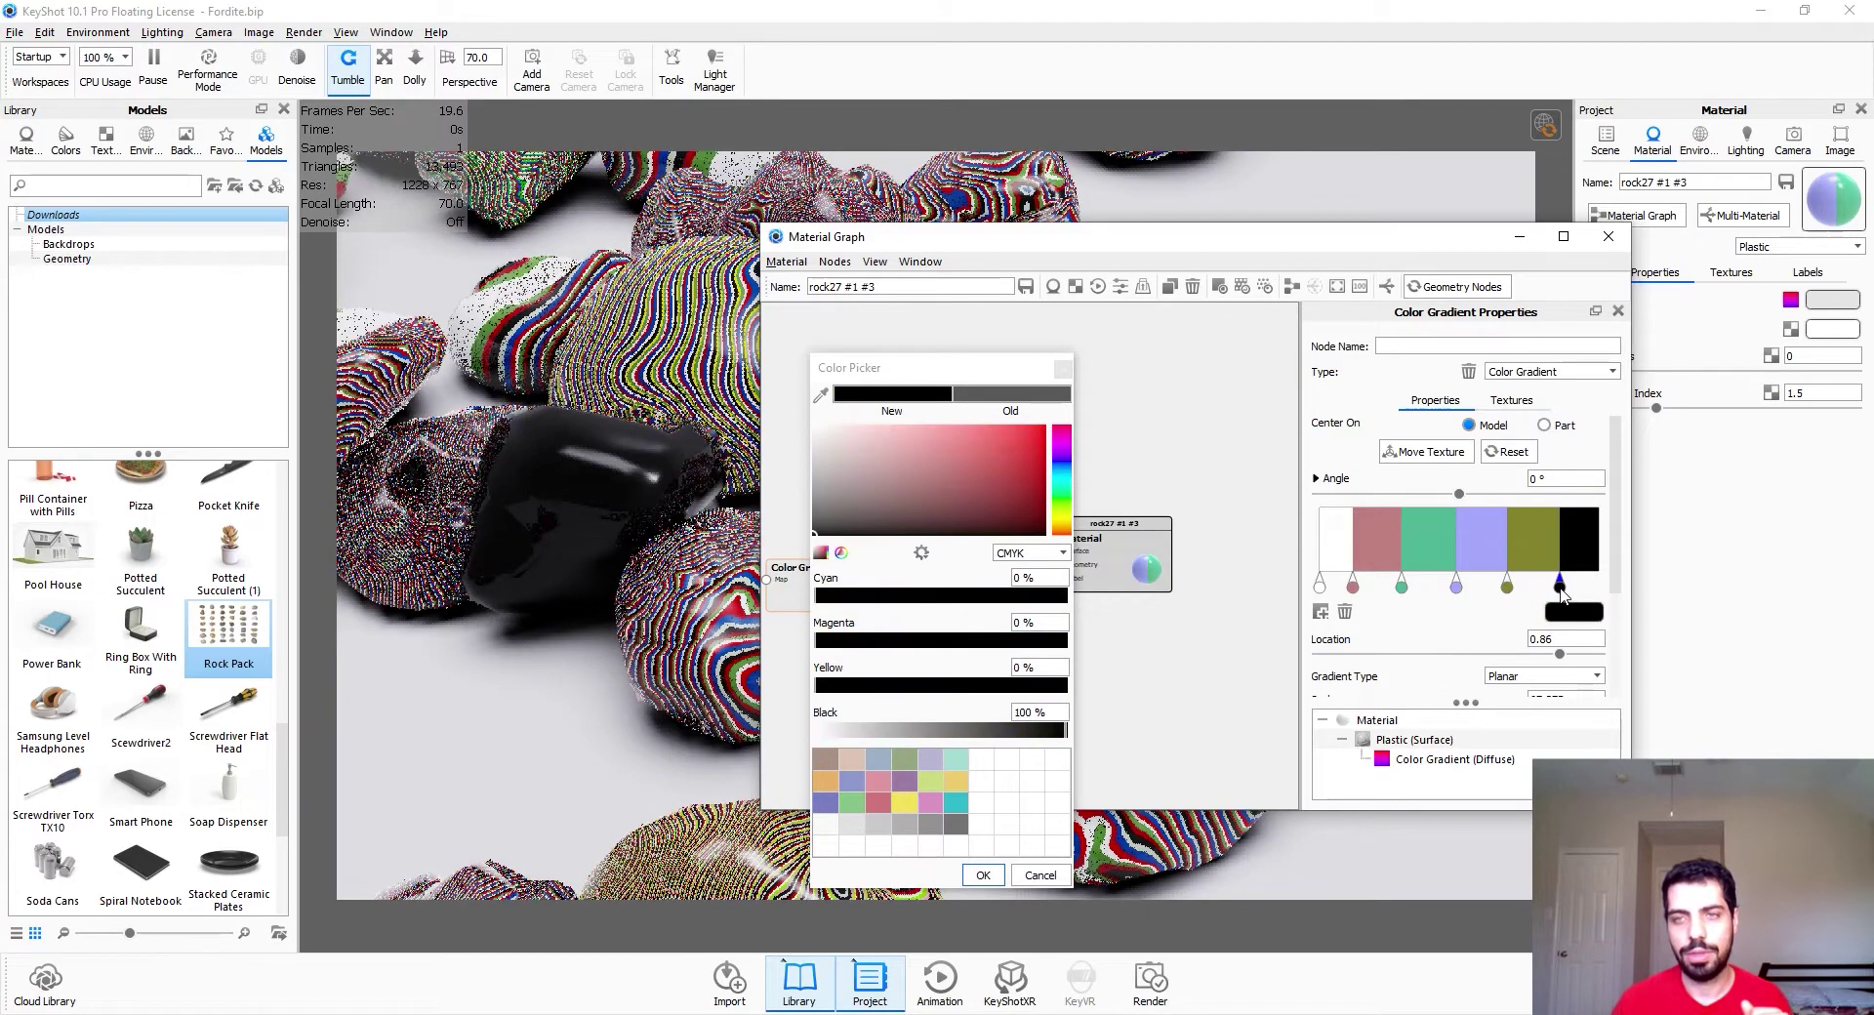
# Enable the Repeat option on the Color Gradient so its bands continue across the rock
pyautogui.scroll(-2, 1503, 620)
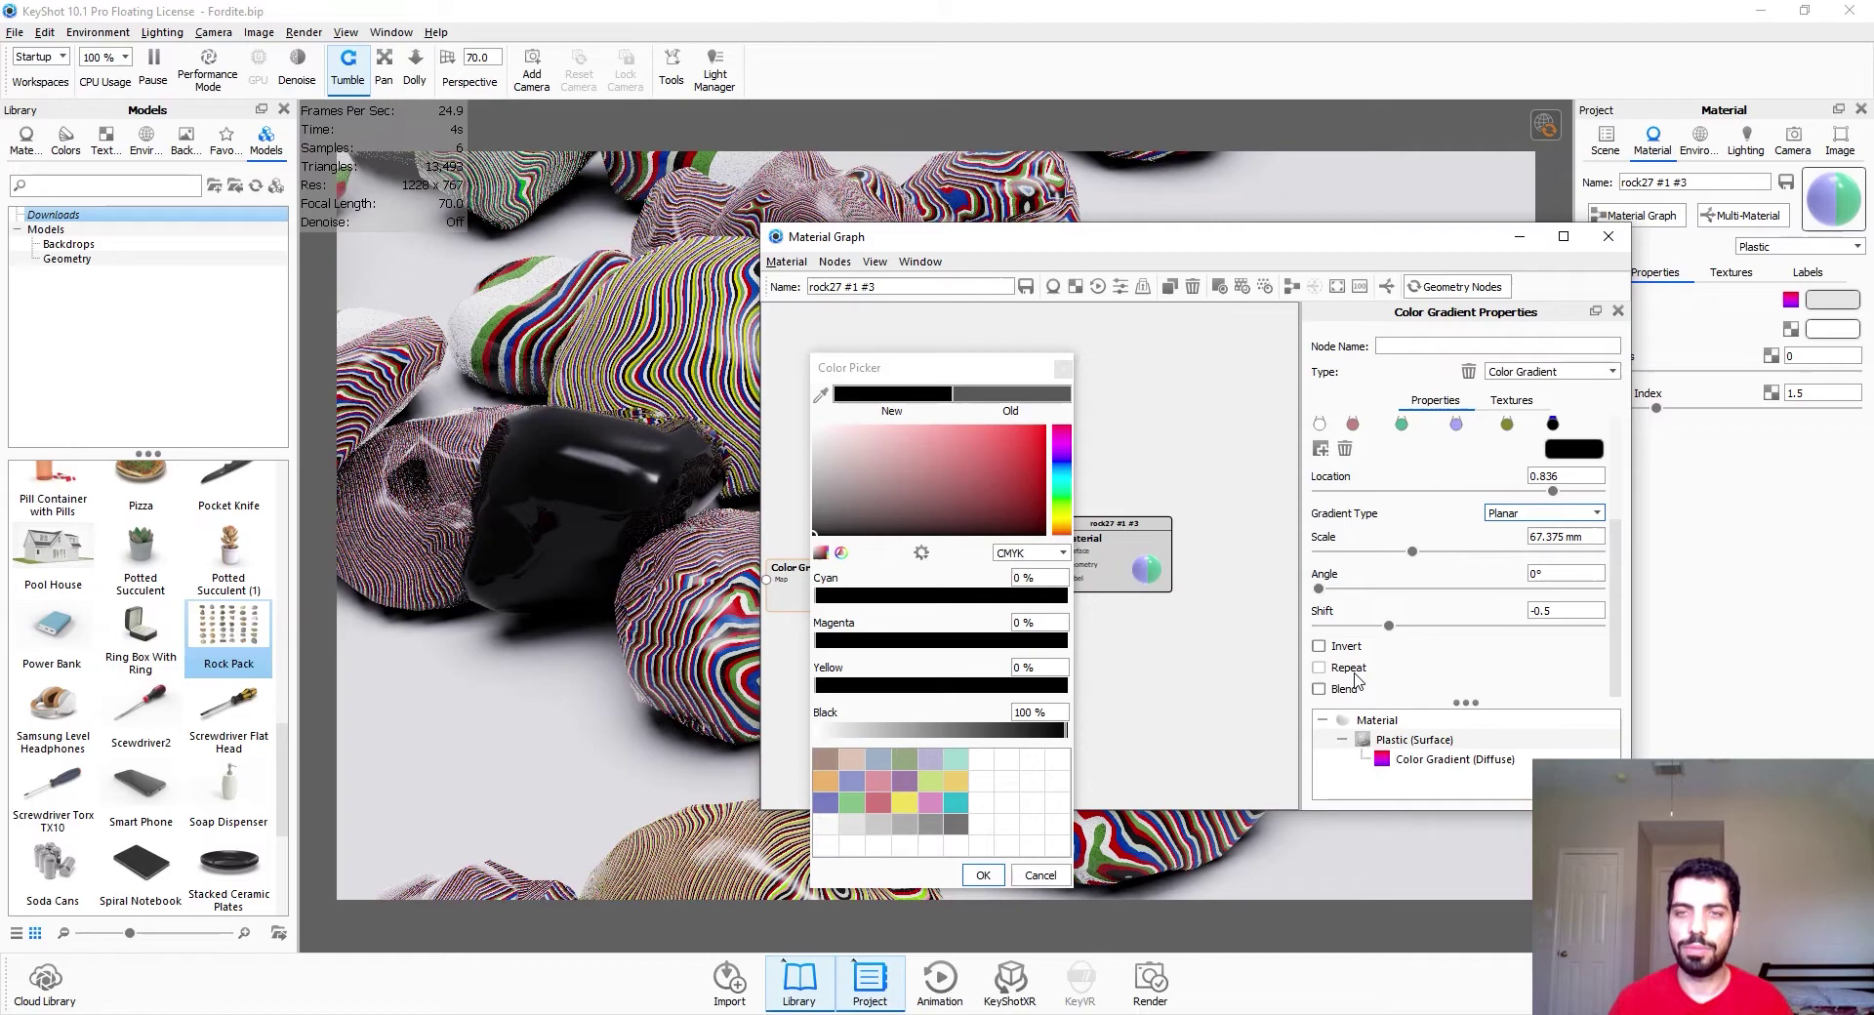
pyautogui.click(1356, 679)
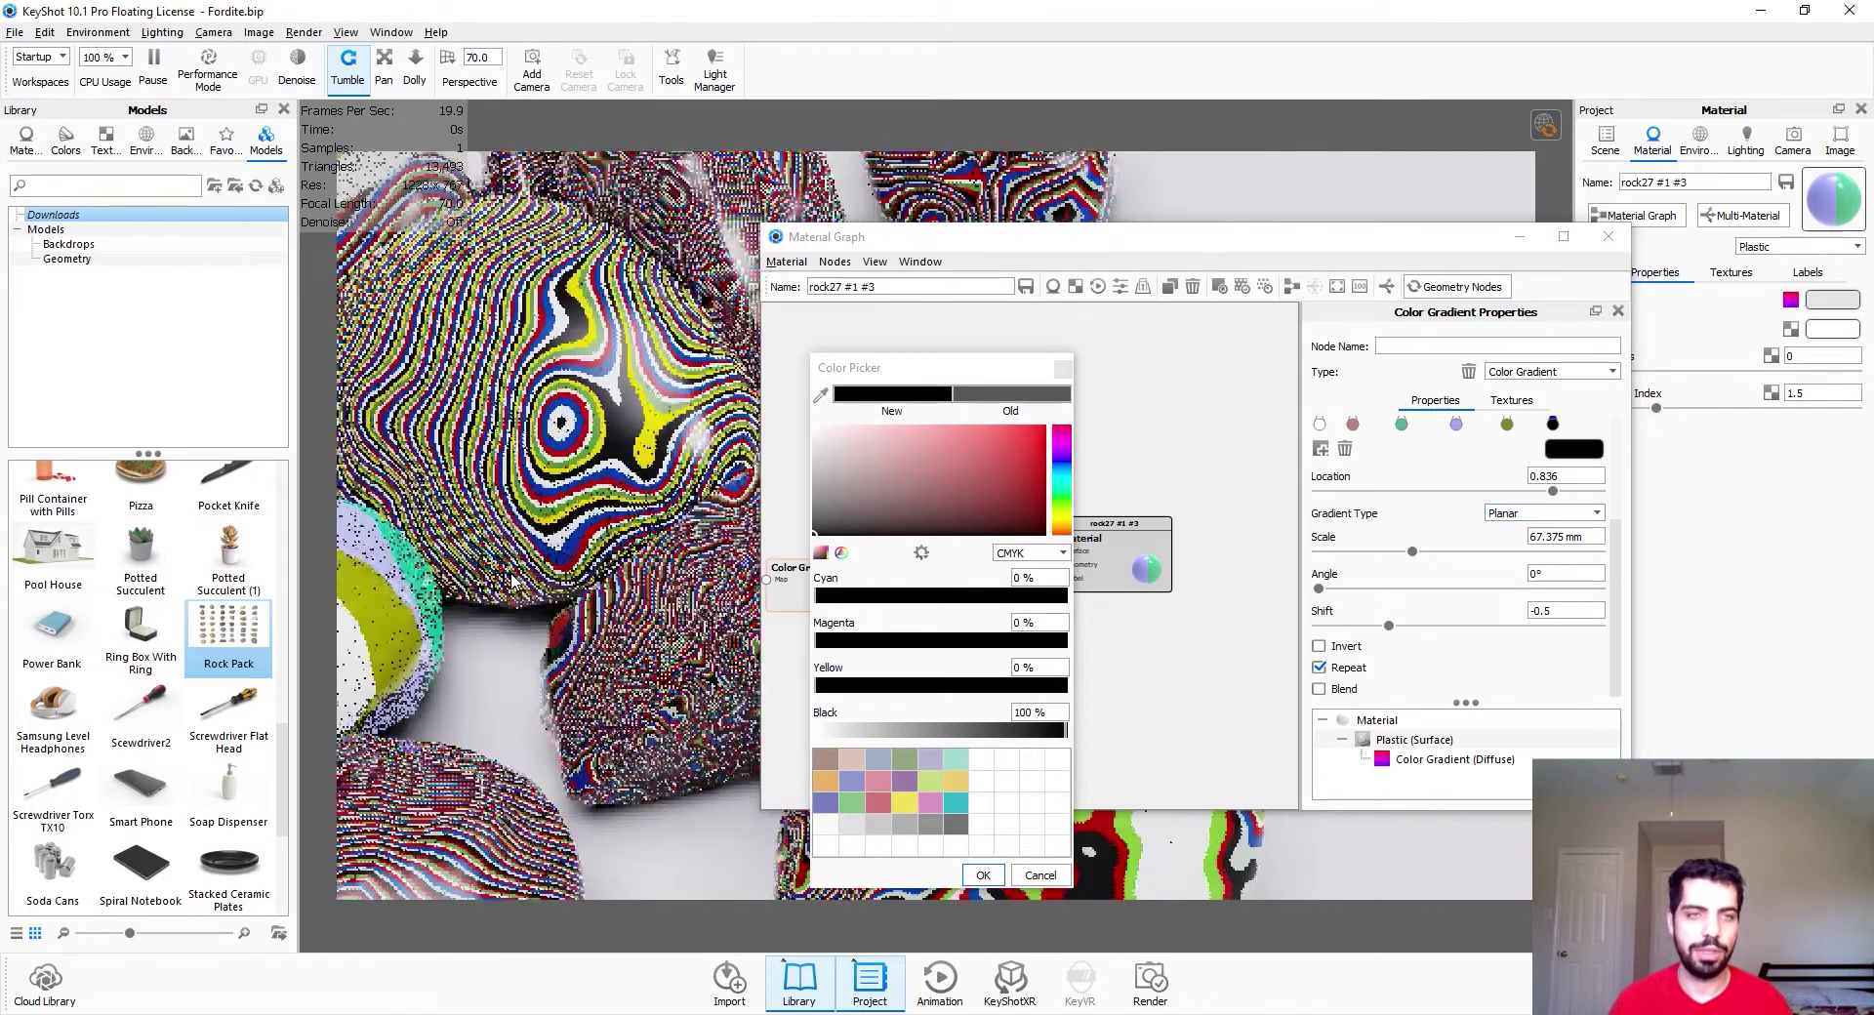
pyautogui.scroll(-5, 510, 582)
pyautogui.moveTo(517, 584)
pyautogui.mouseDown()
pyautogui.moveTo(648, 617)
pyautogui.moveTo(522, 588)
pyautogui.mouseUp()
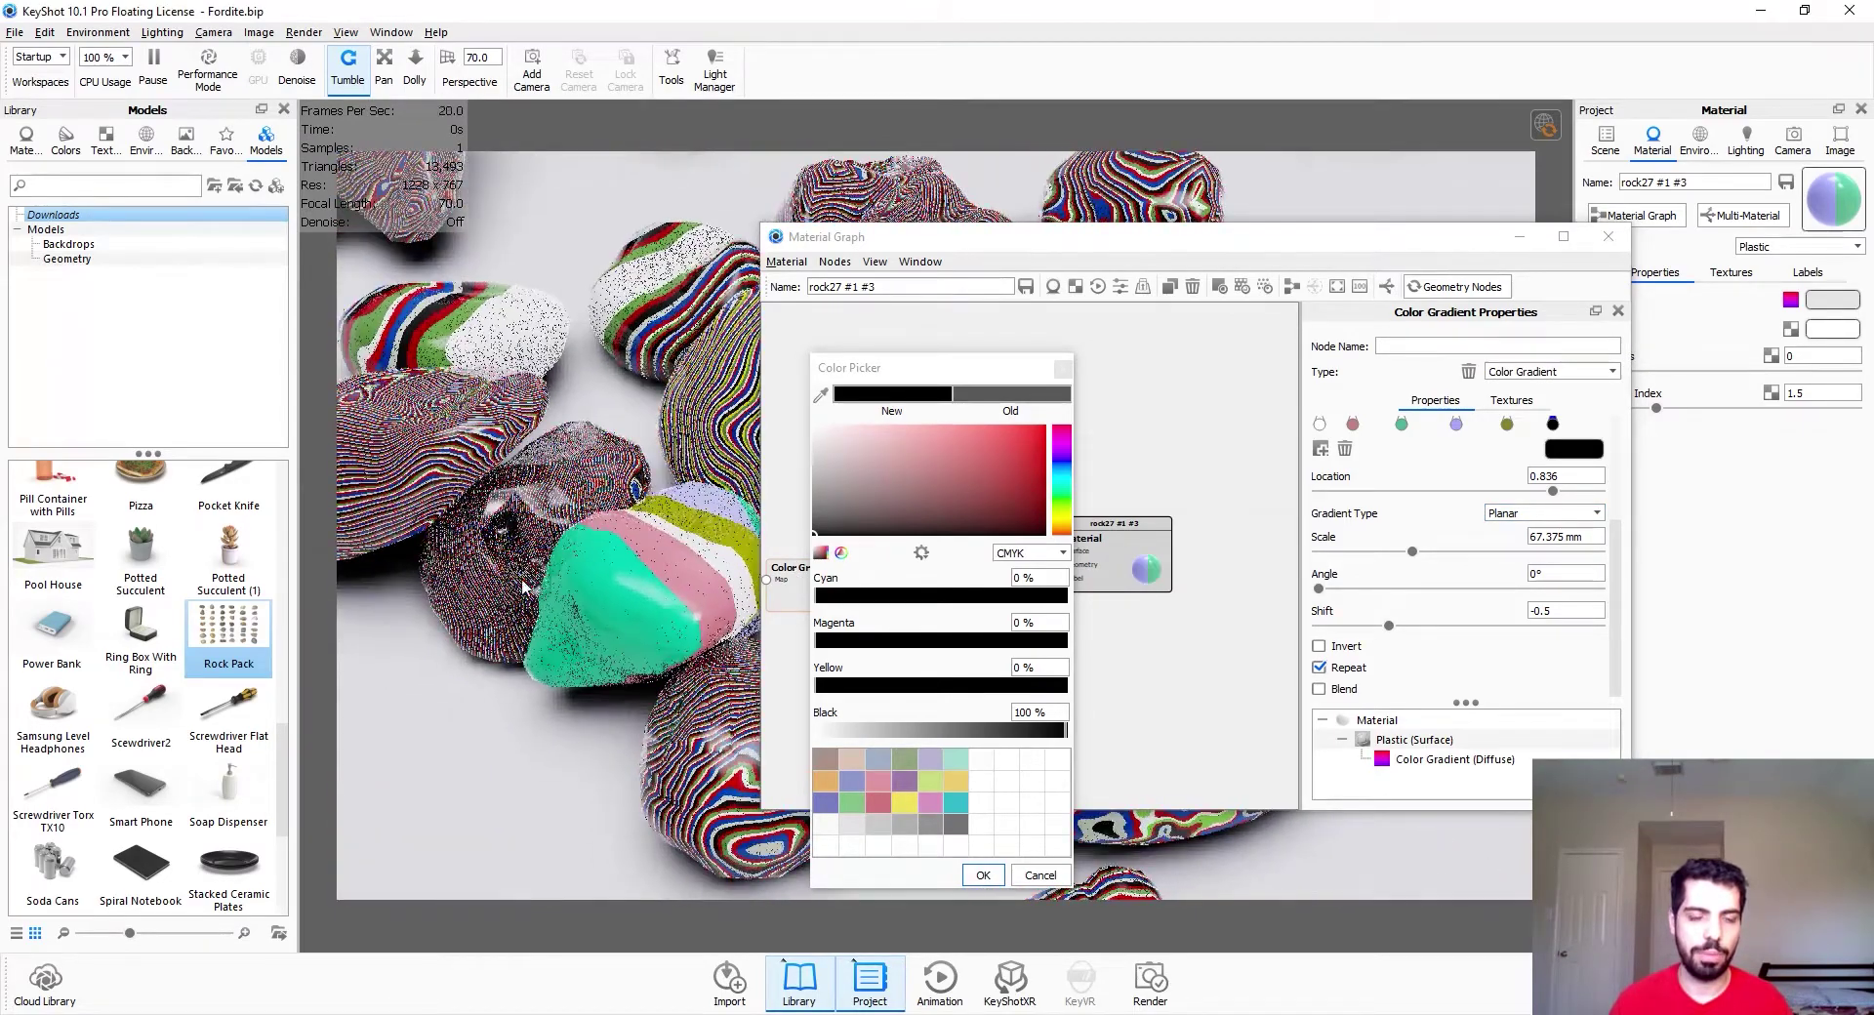
pyautogui.moveTo(522, 587); pyautogui.dragTo(452, 553, button='middle')
# Move the Material Graph and Color Picker windows clear of the rock and accept black for the end stop
pyautogui.moveTo(1011, 243); pyautogui.dragTo(1196, 206)
pyautogui.moveTo(982, 366); pyautogui.dragTo(1151, 307)
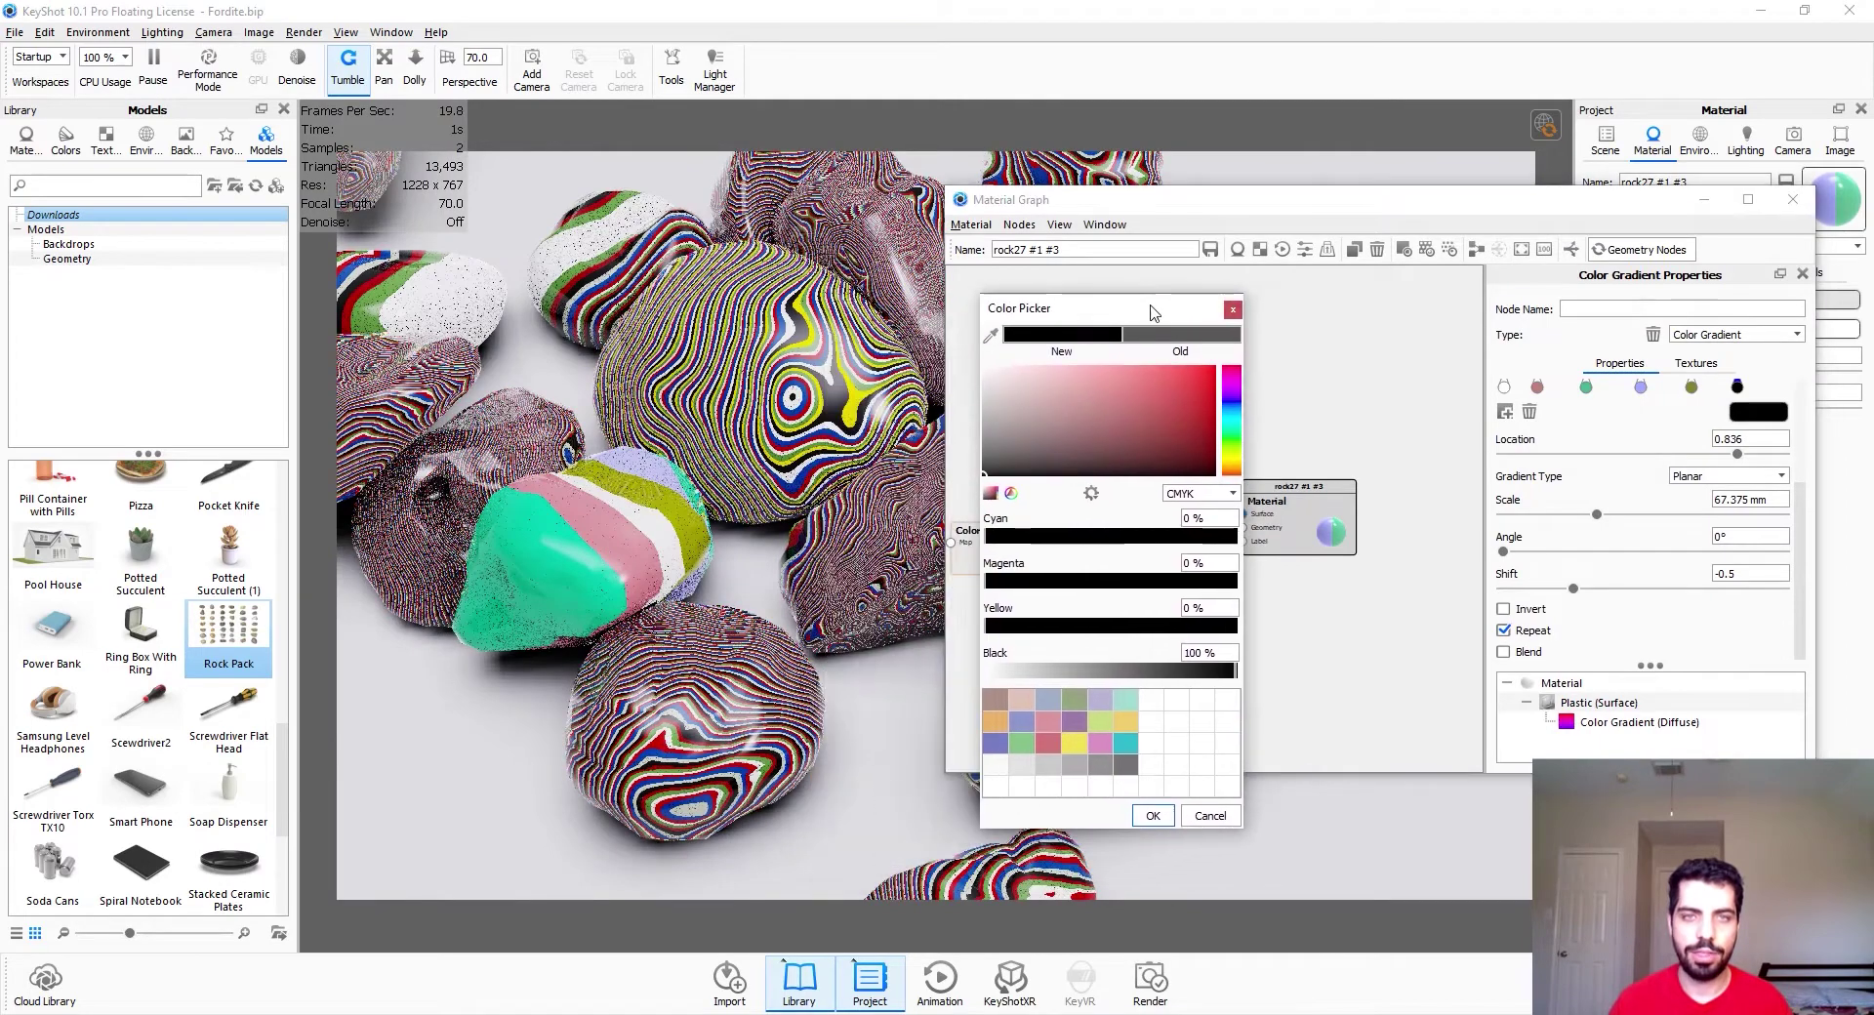
pyautogui.click(1153, 816)
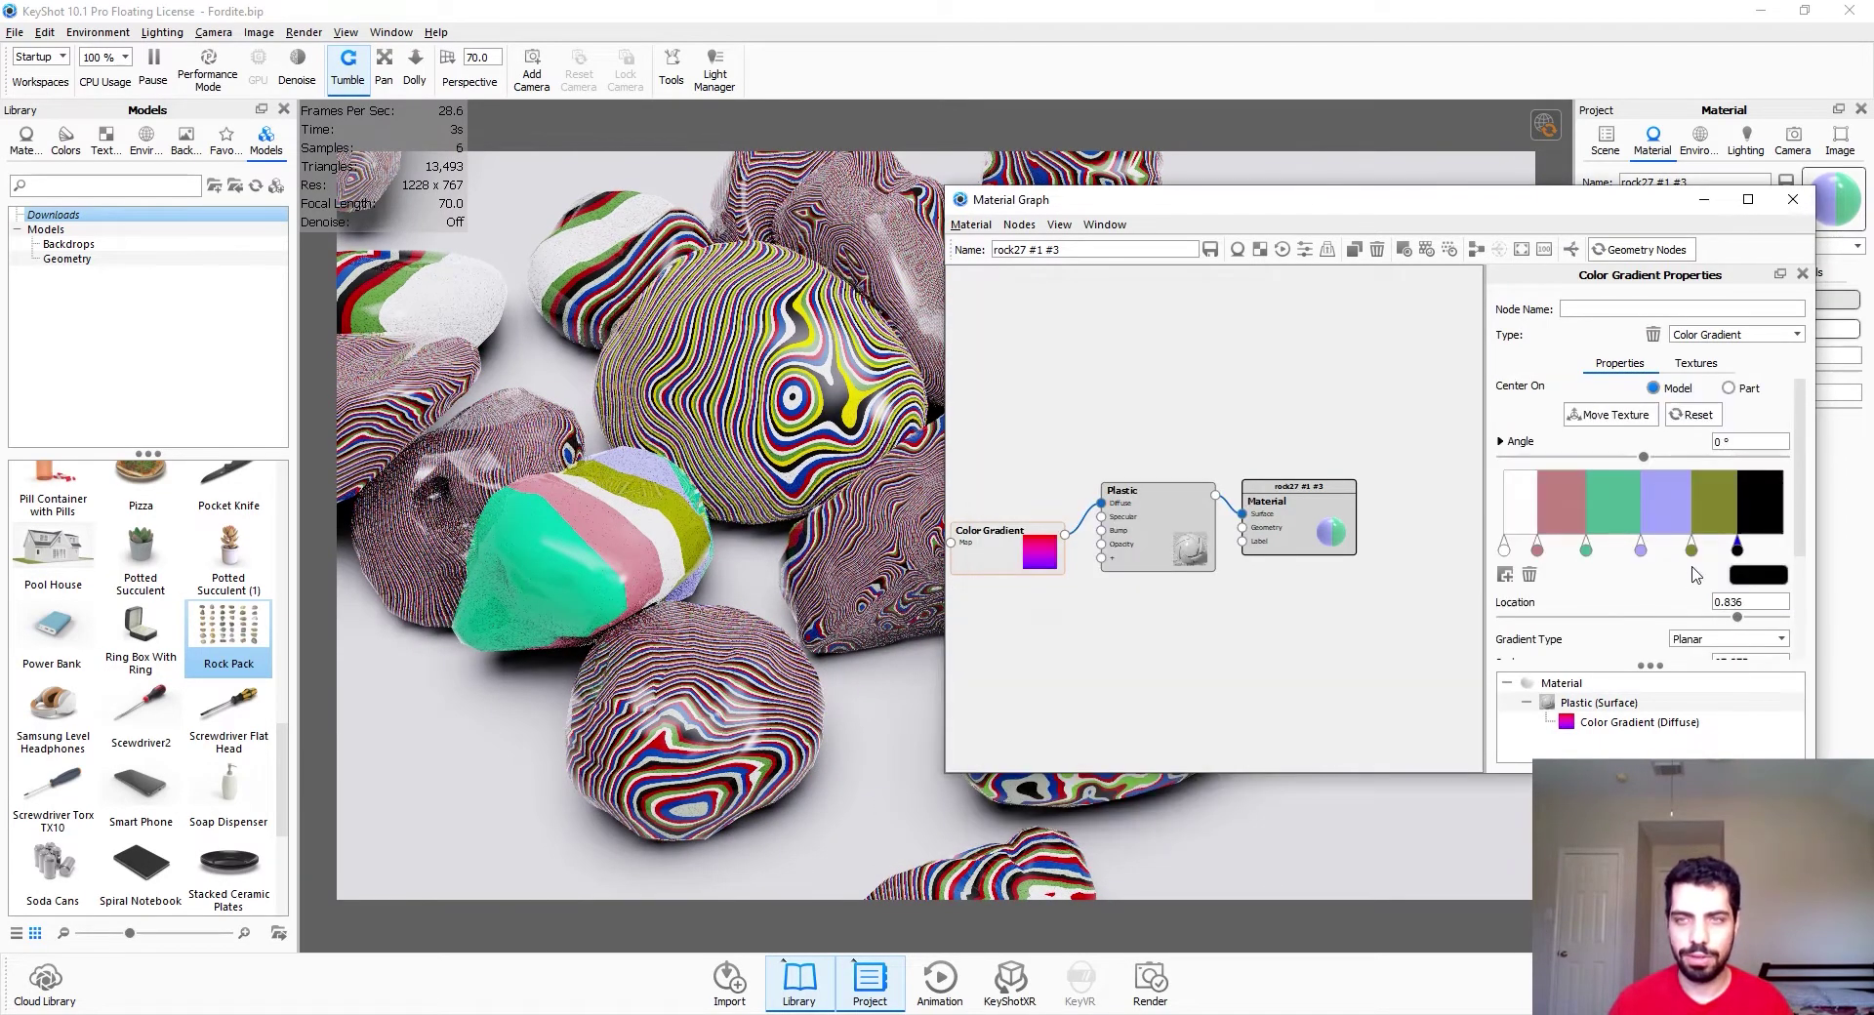
# Darken the green gradient stop and accept the new color
pyautogui.click(1592, 549)
pyautogui.doubleClick(1592, 549)
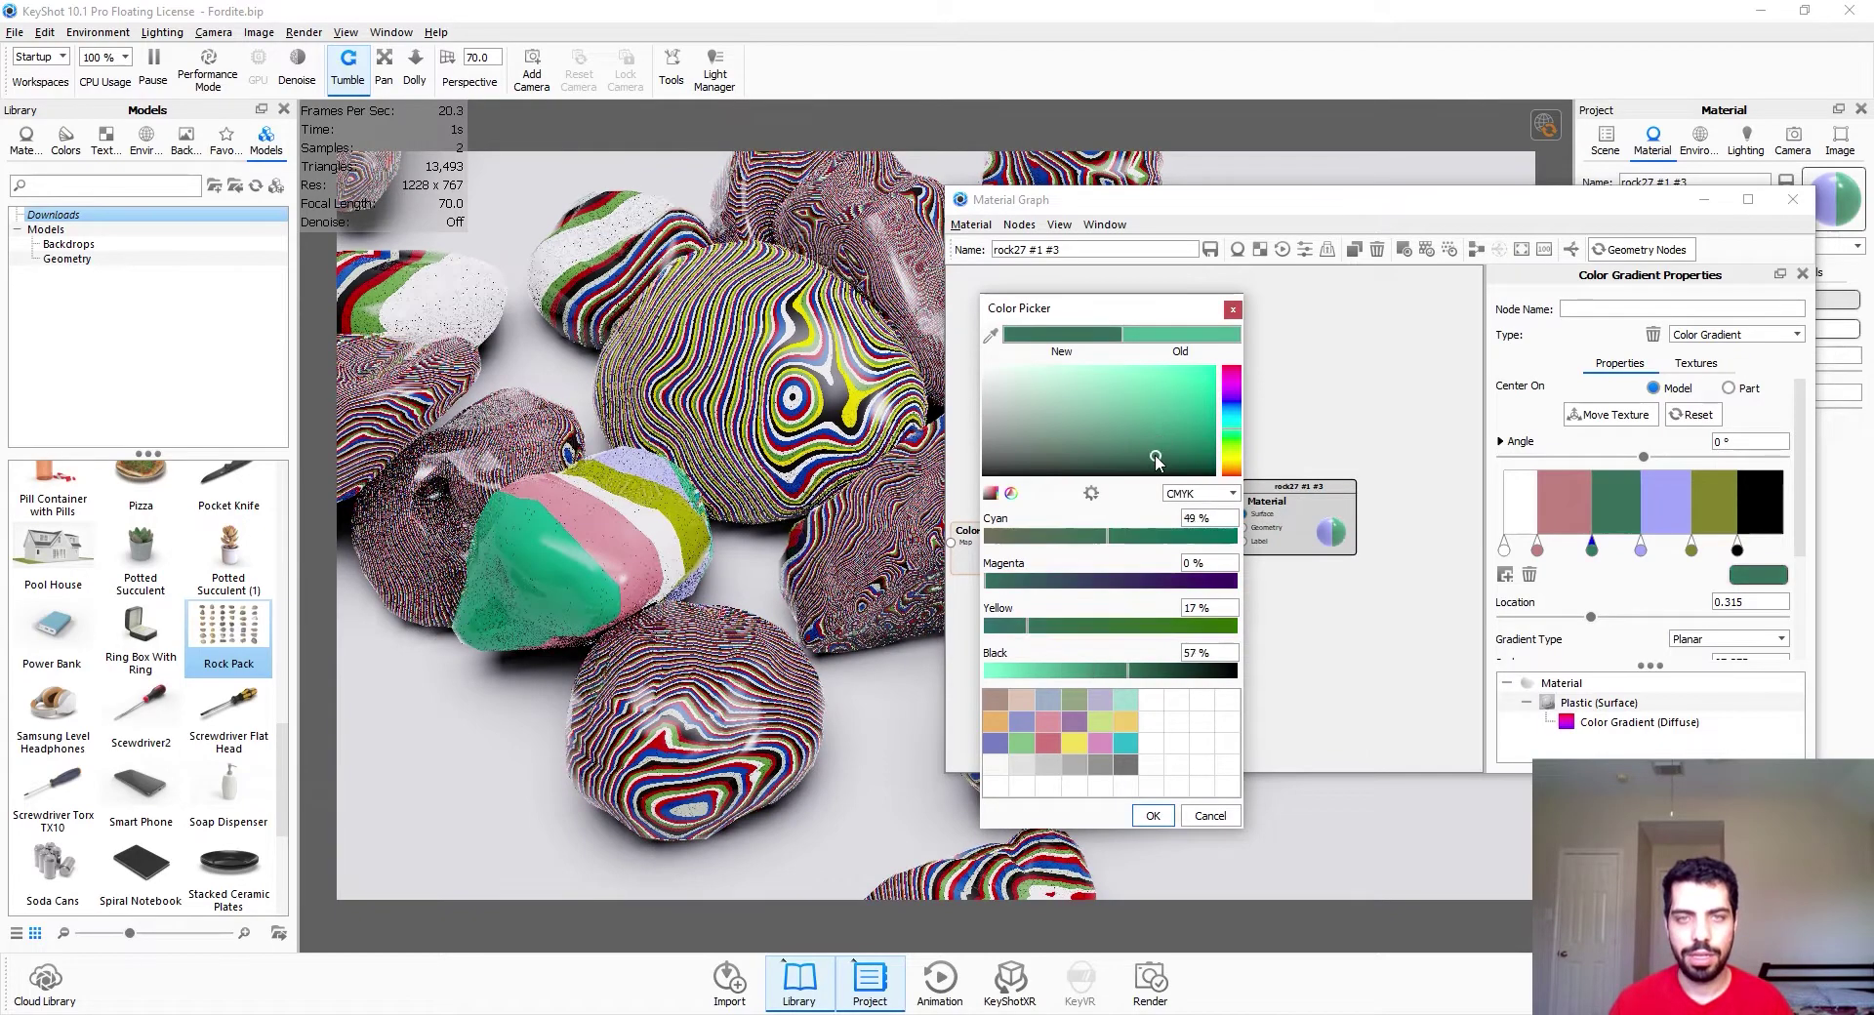
pyautogui.click(1160, 448)
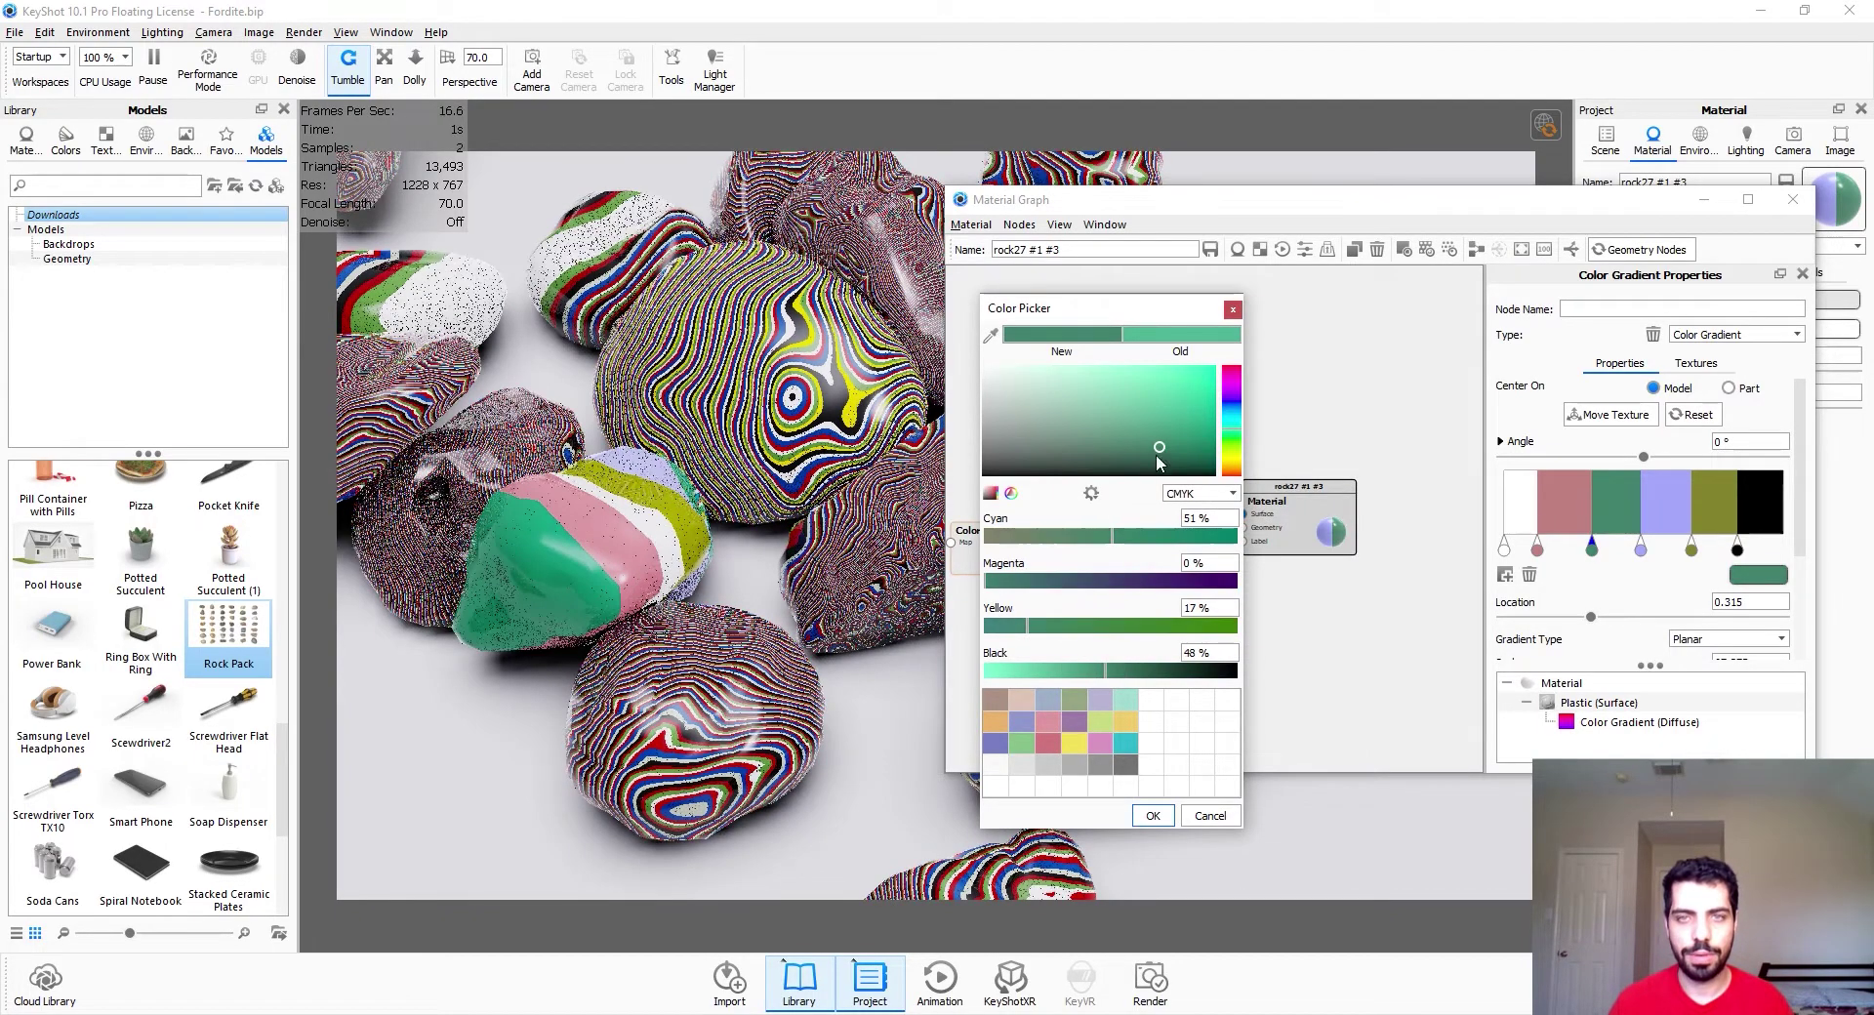
pyautogui.click(1153, 816)
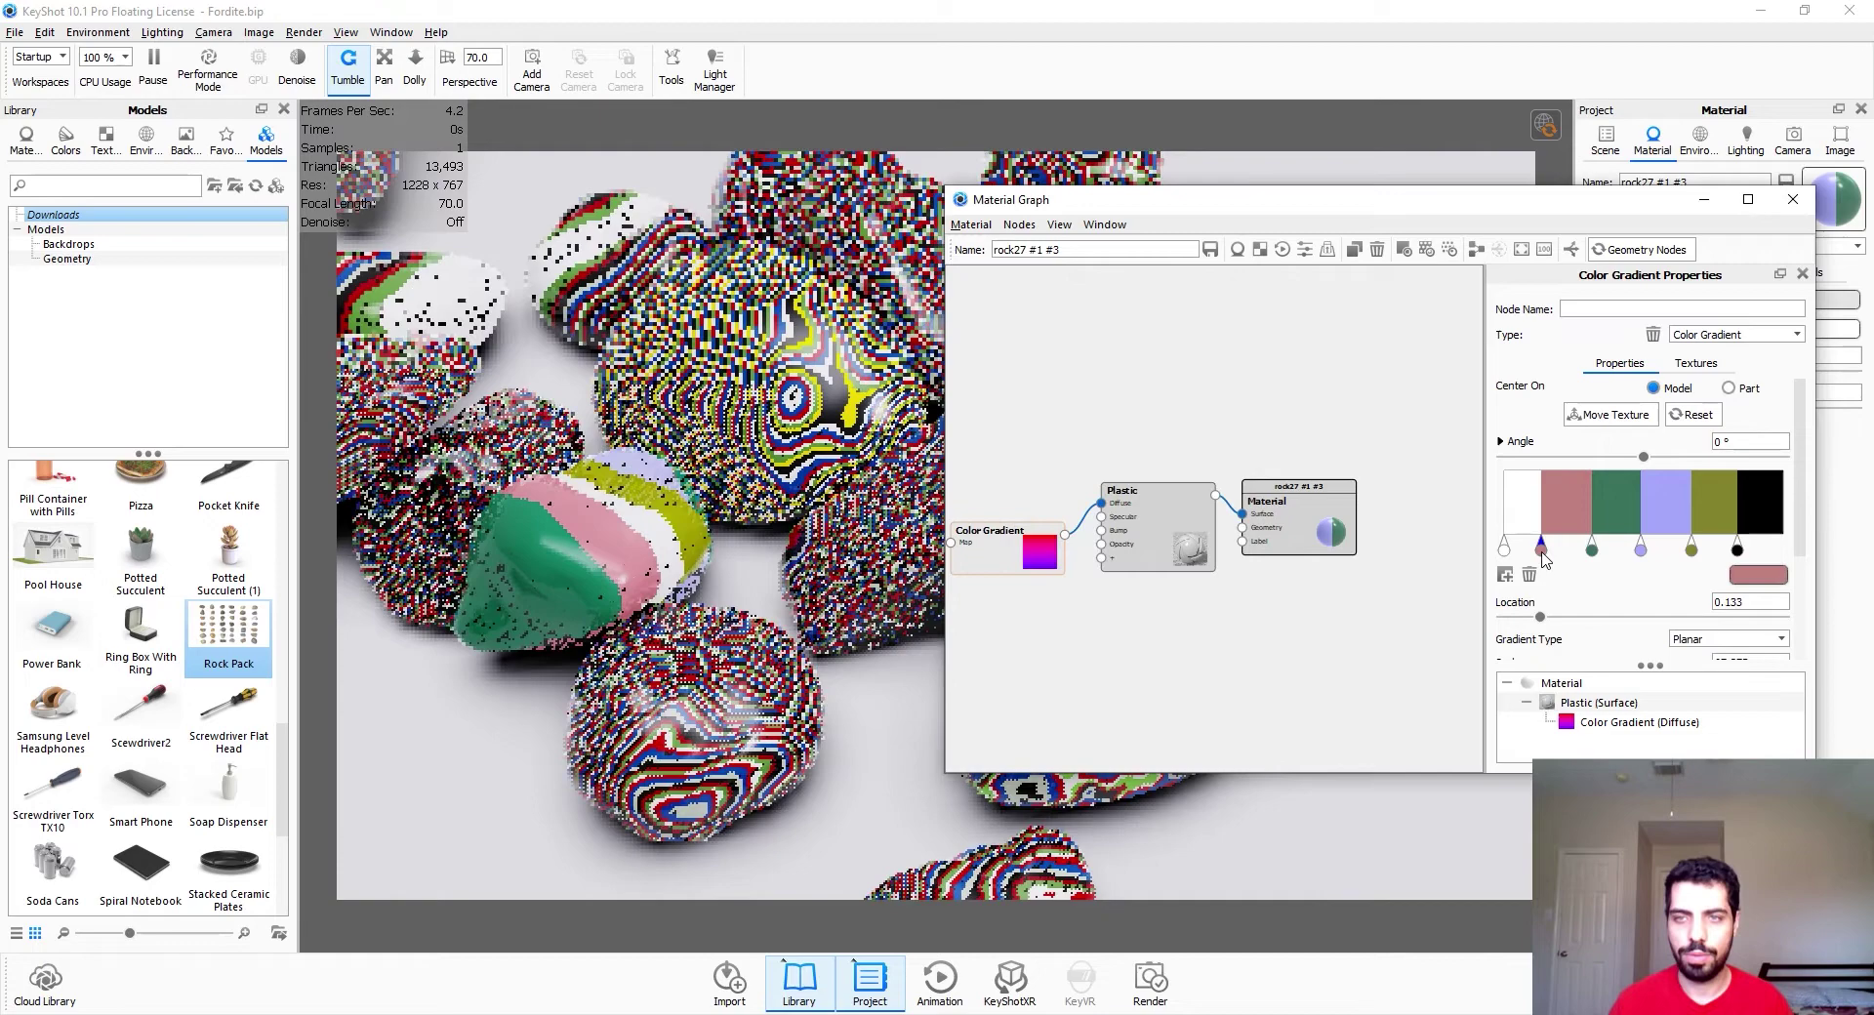
# Darken the red gradient stop to a maroon with CMYK 0, 33, 33, 49%
pyautogui.doubleClick(1538, 549)
pyautogui.click(1112, 450)
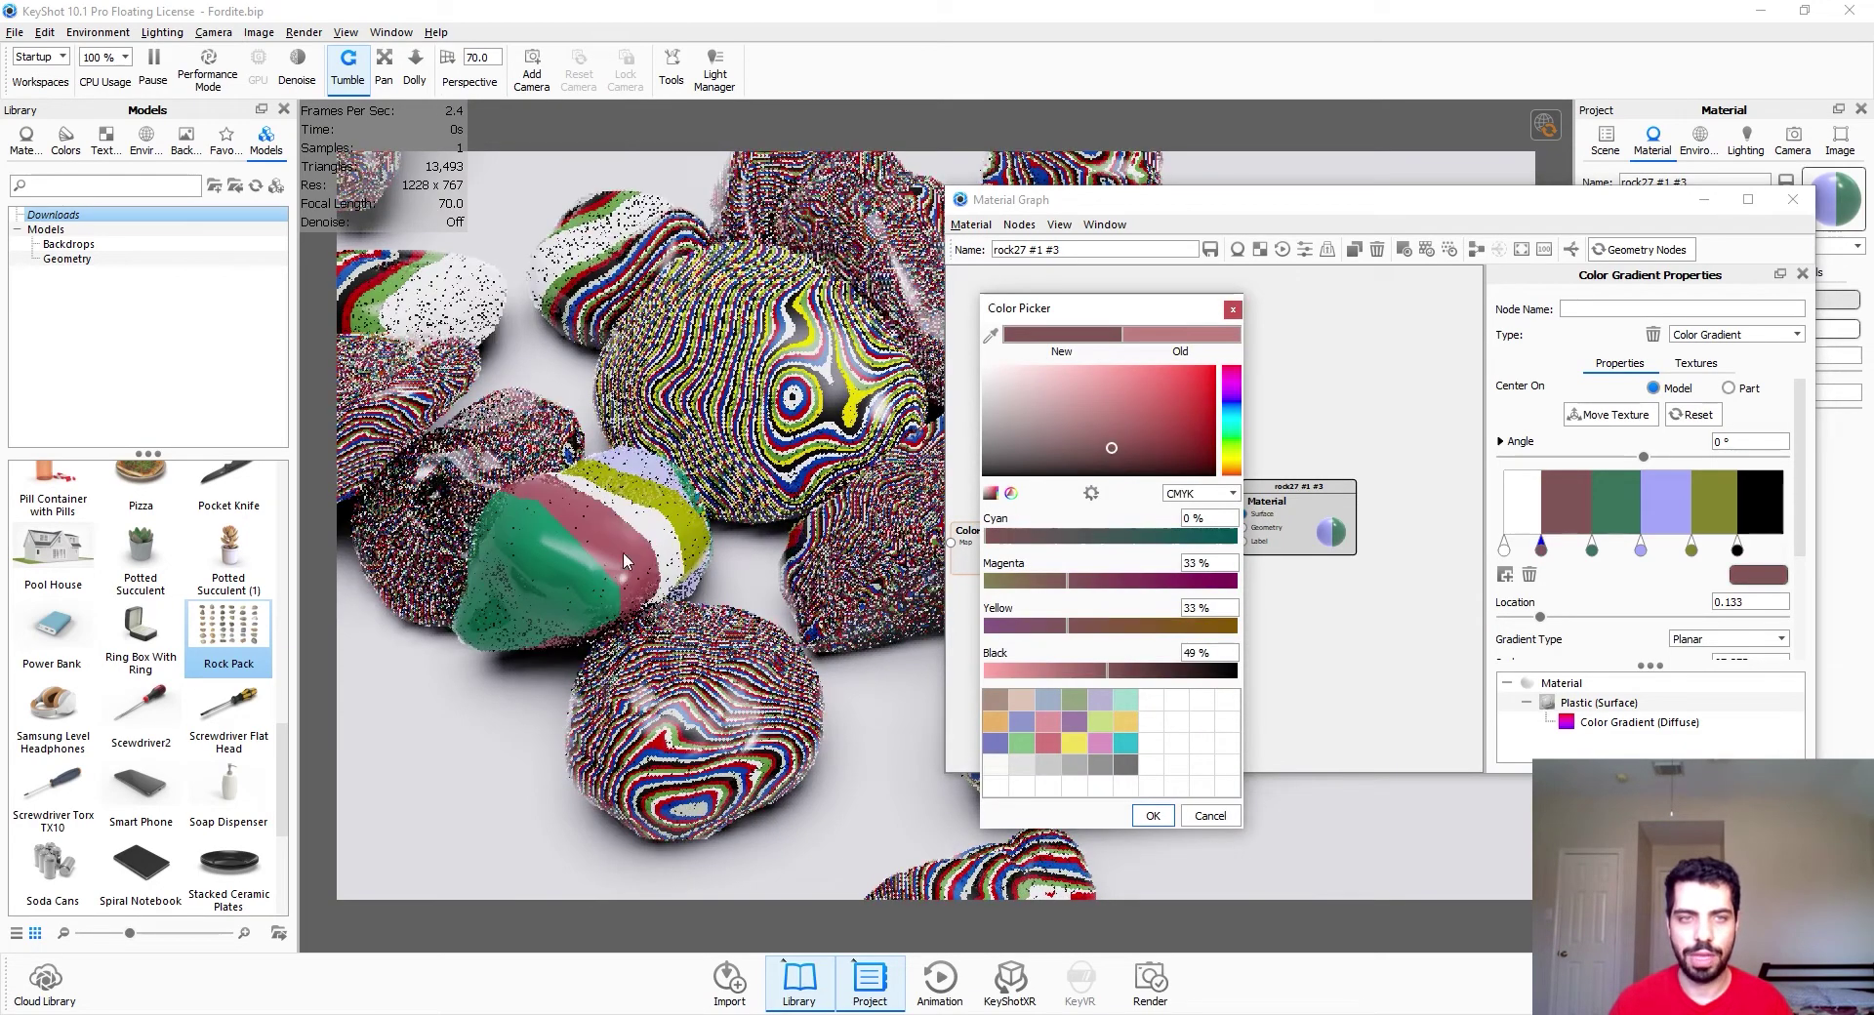
pyautogui.click(1153, 817)
# Brighten the olive gradient stop to a vivid yellow-green with CMYK 0, 0, 76, 25%
pyautogui.doubleClick(1692, 549)
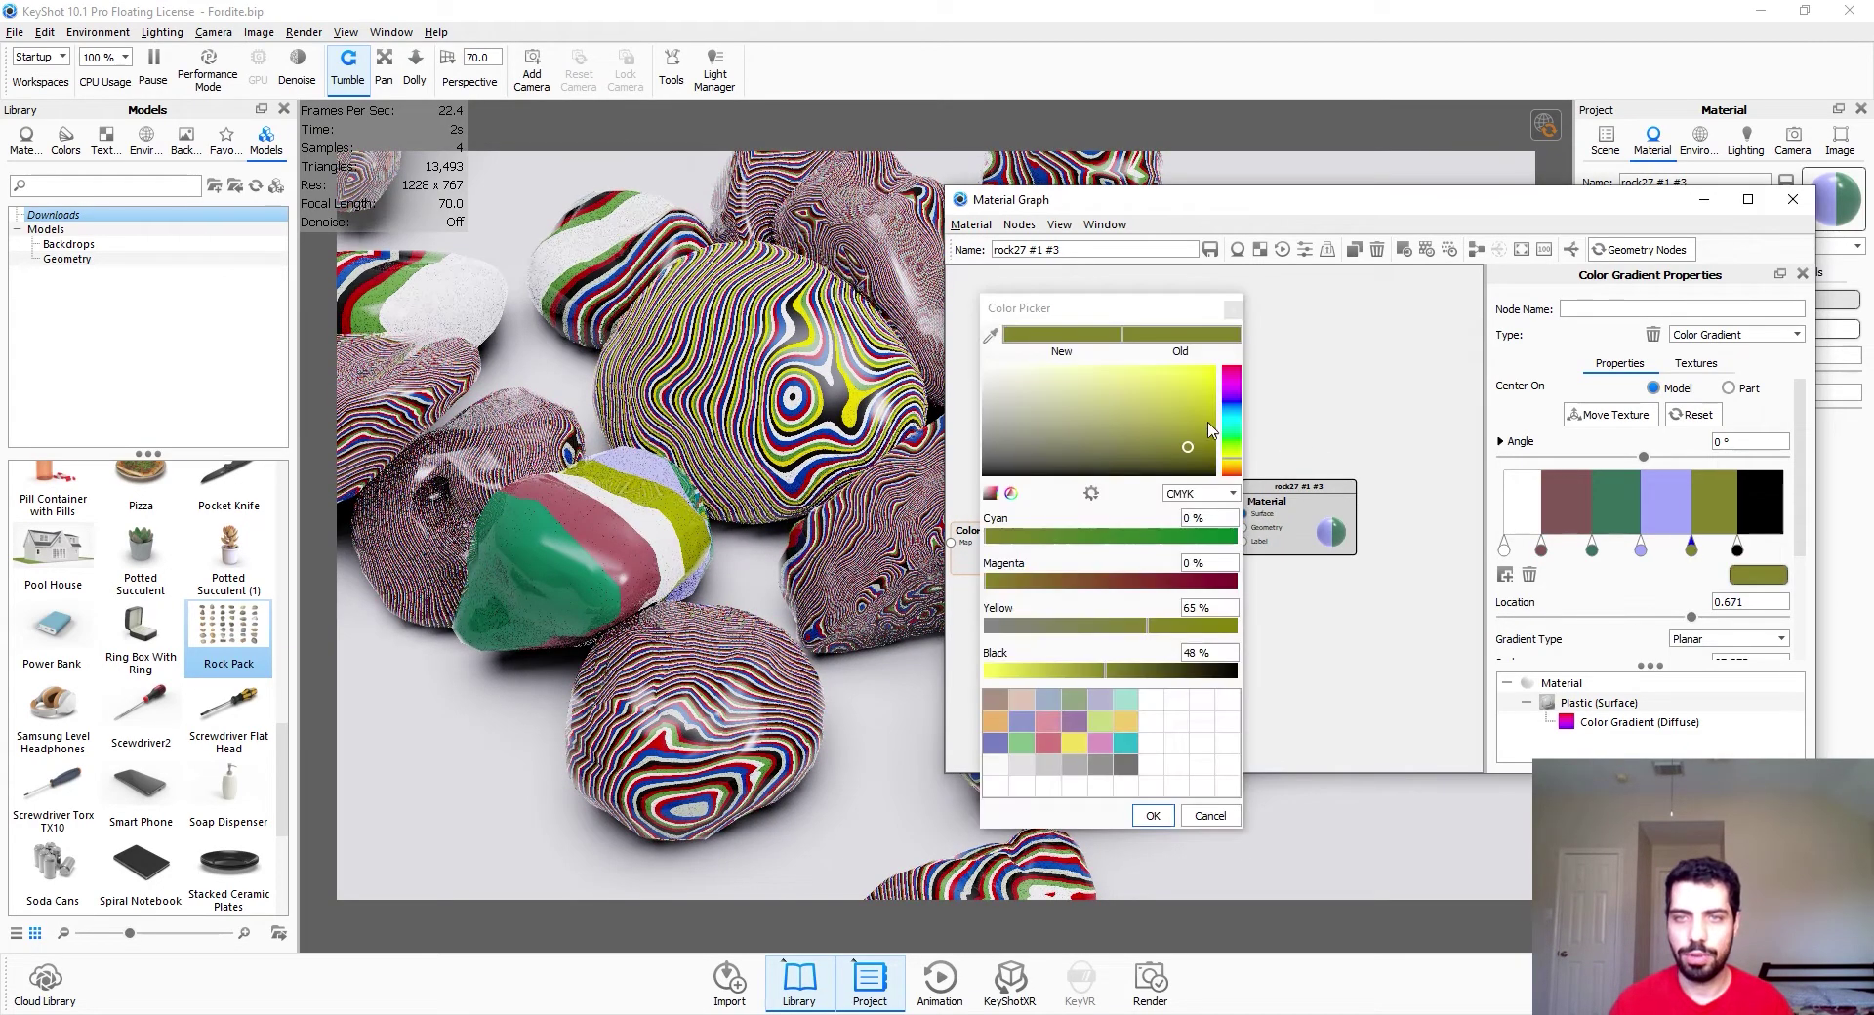
pyautogui.click(1203, 415)
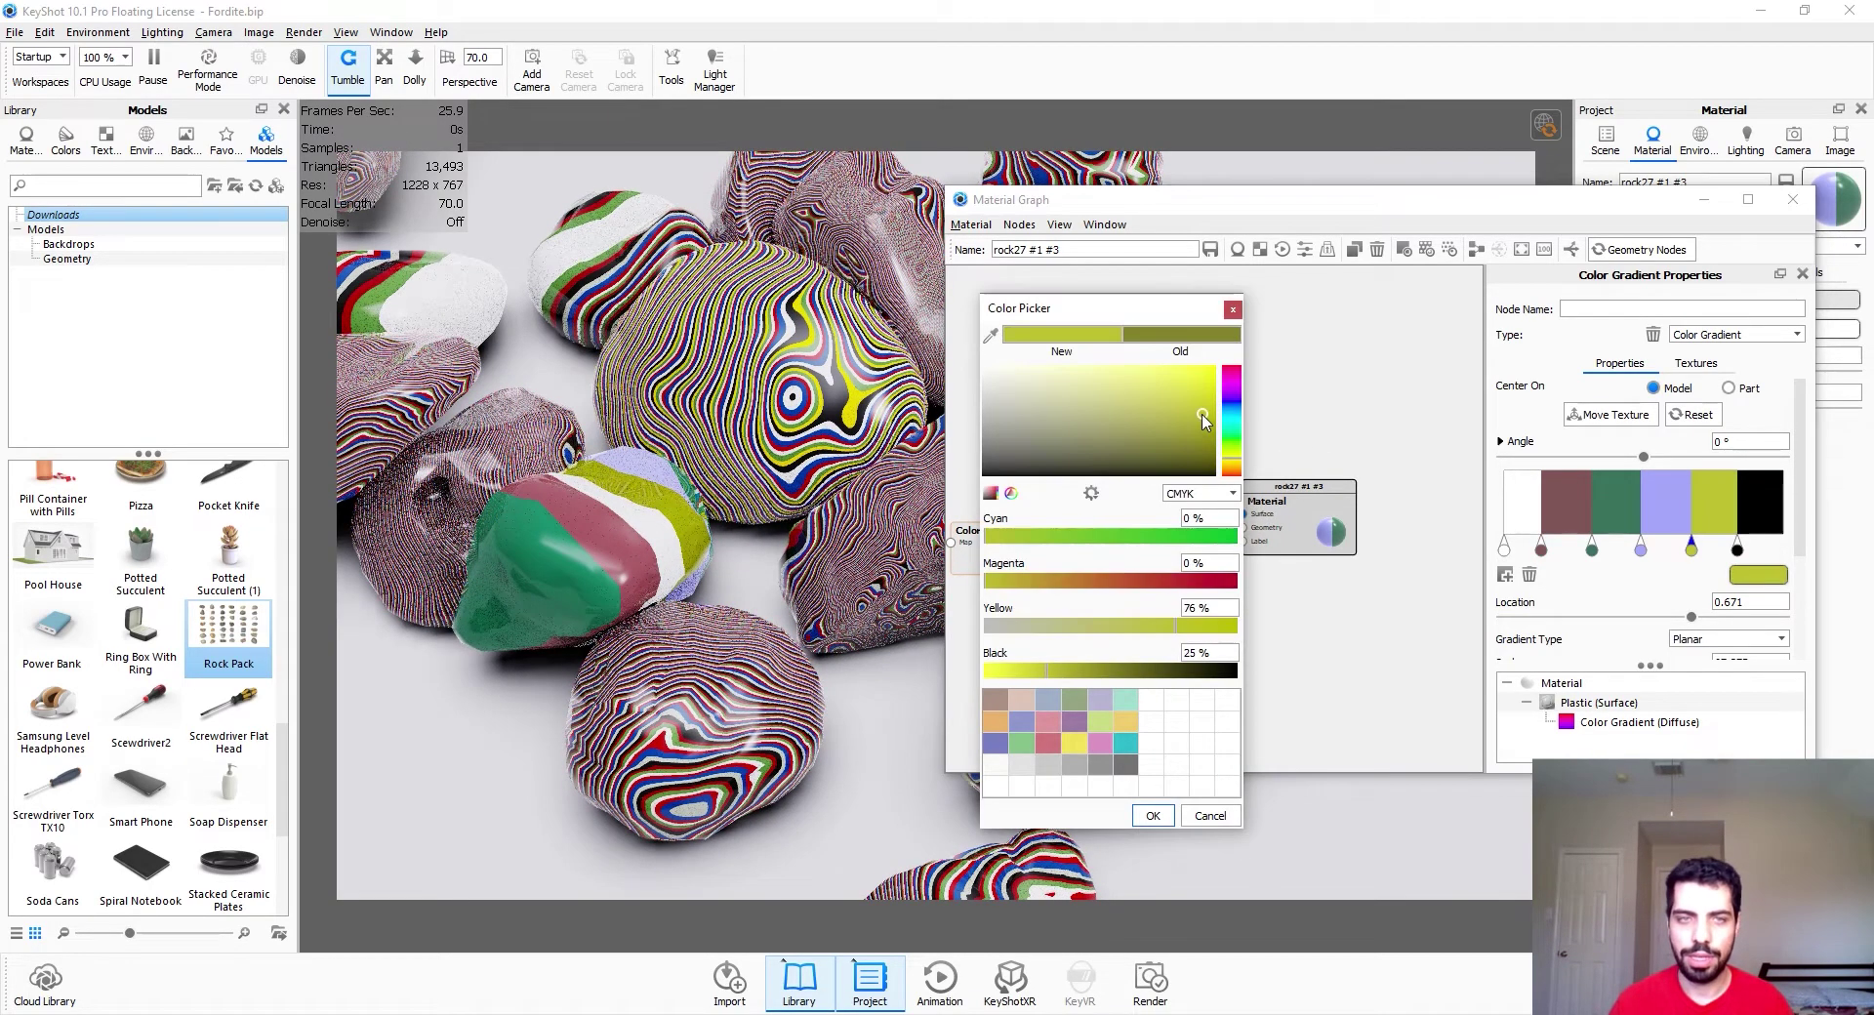
pyautogui.click(1153, 816)
# Deepen the periwinkle gradient stop to a stronger blue with CMYK 45, 42, 0, 12%
pyautogui.doubleClick(1641, 548)
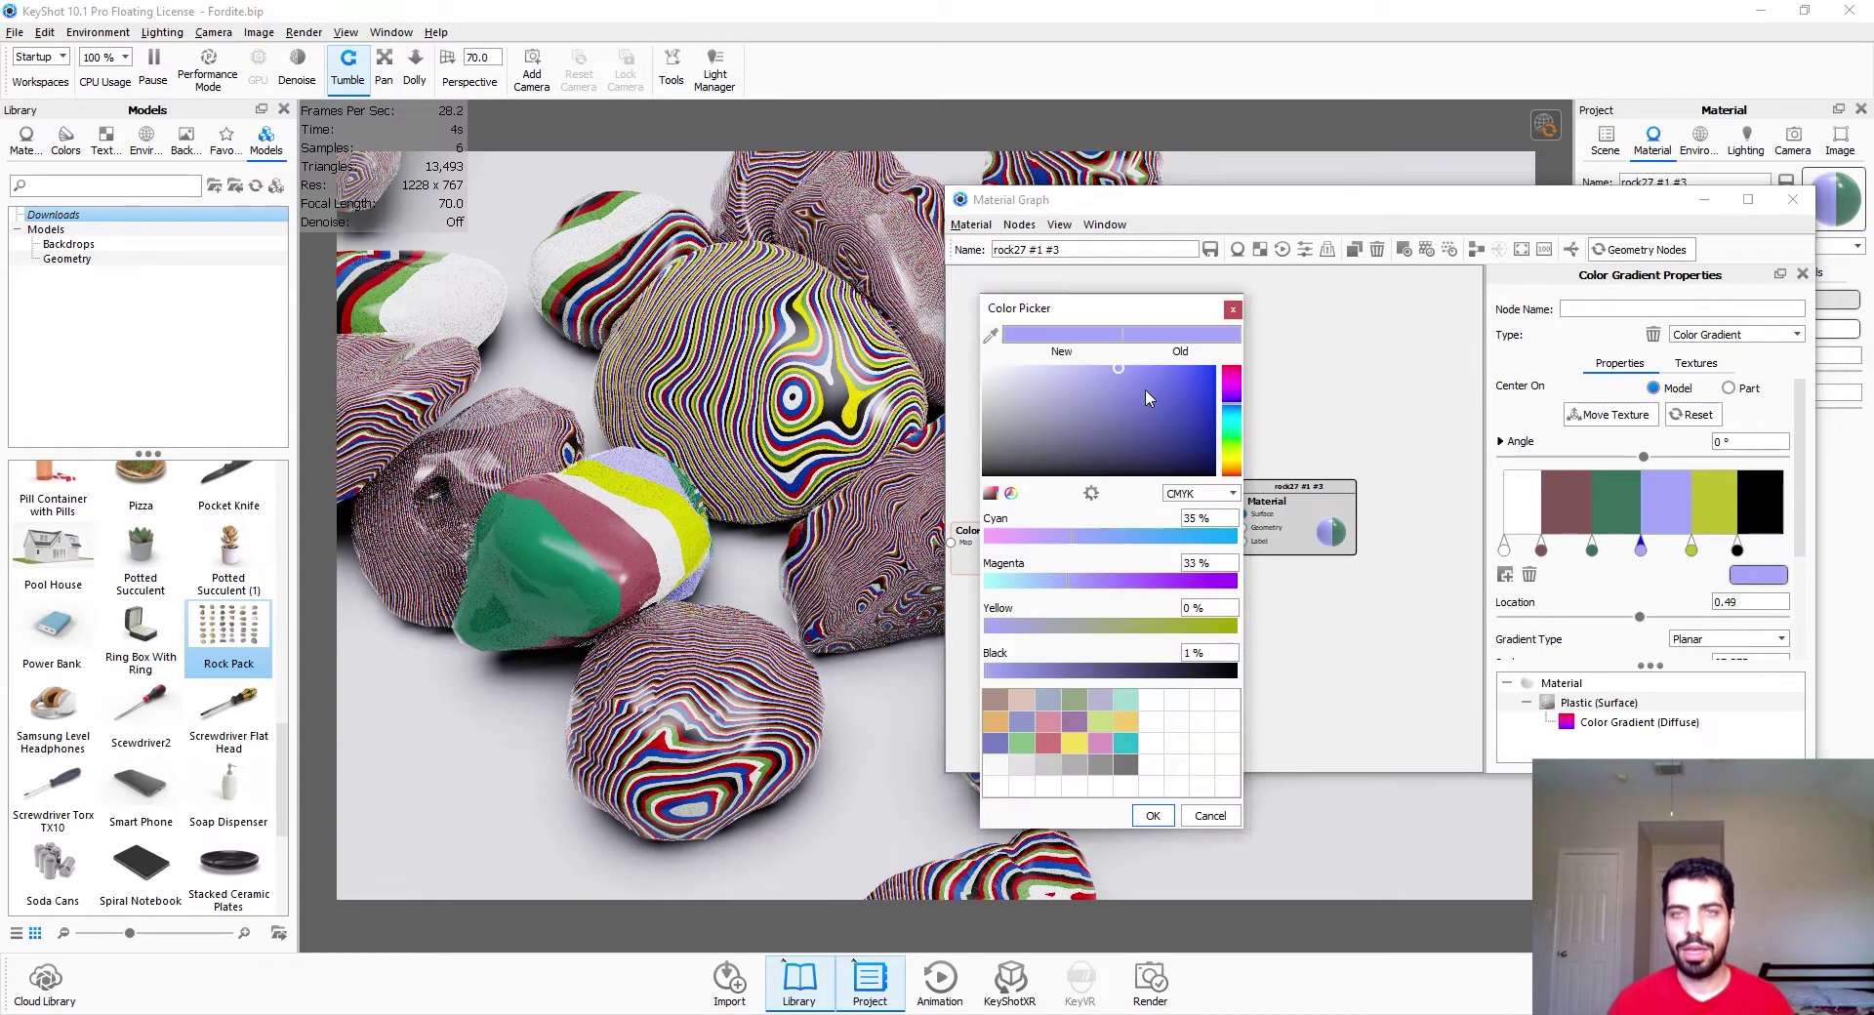
pyautogui.click(1146, 390)
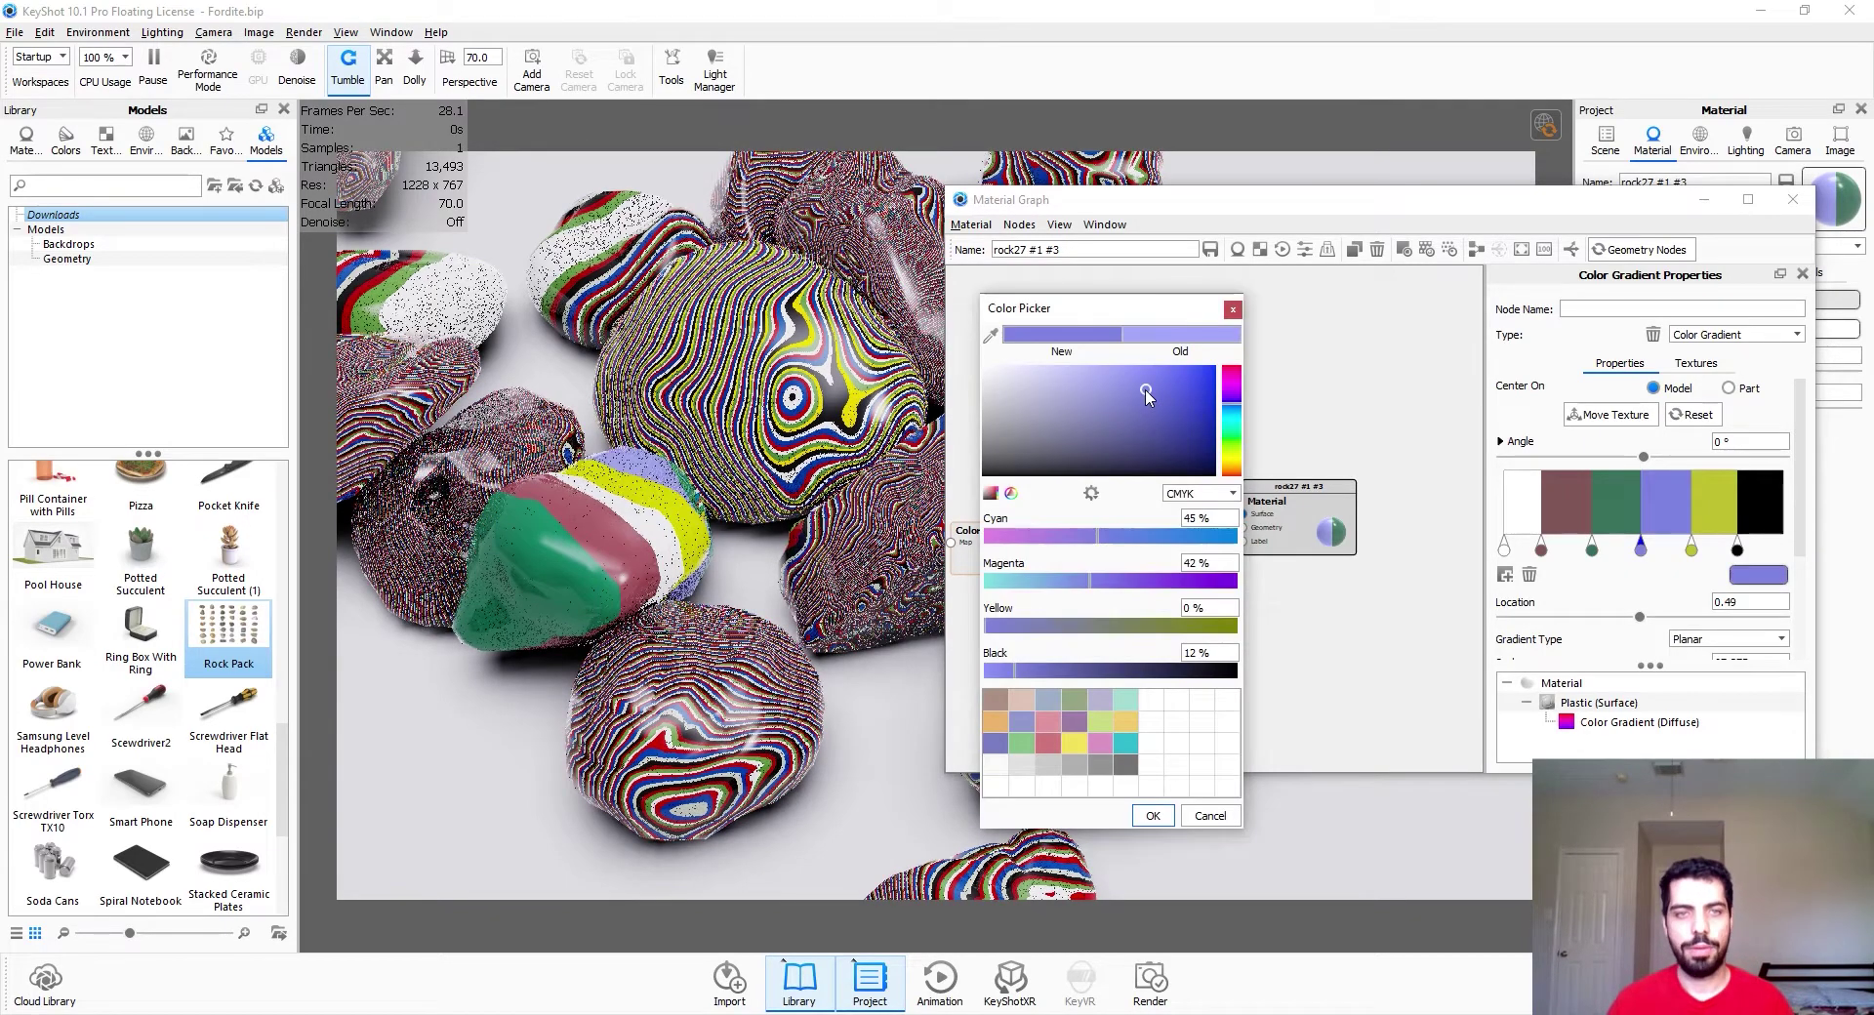
pyautogui.click(1162, 820)
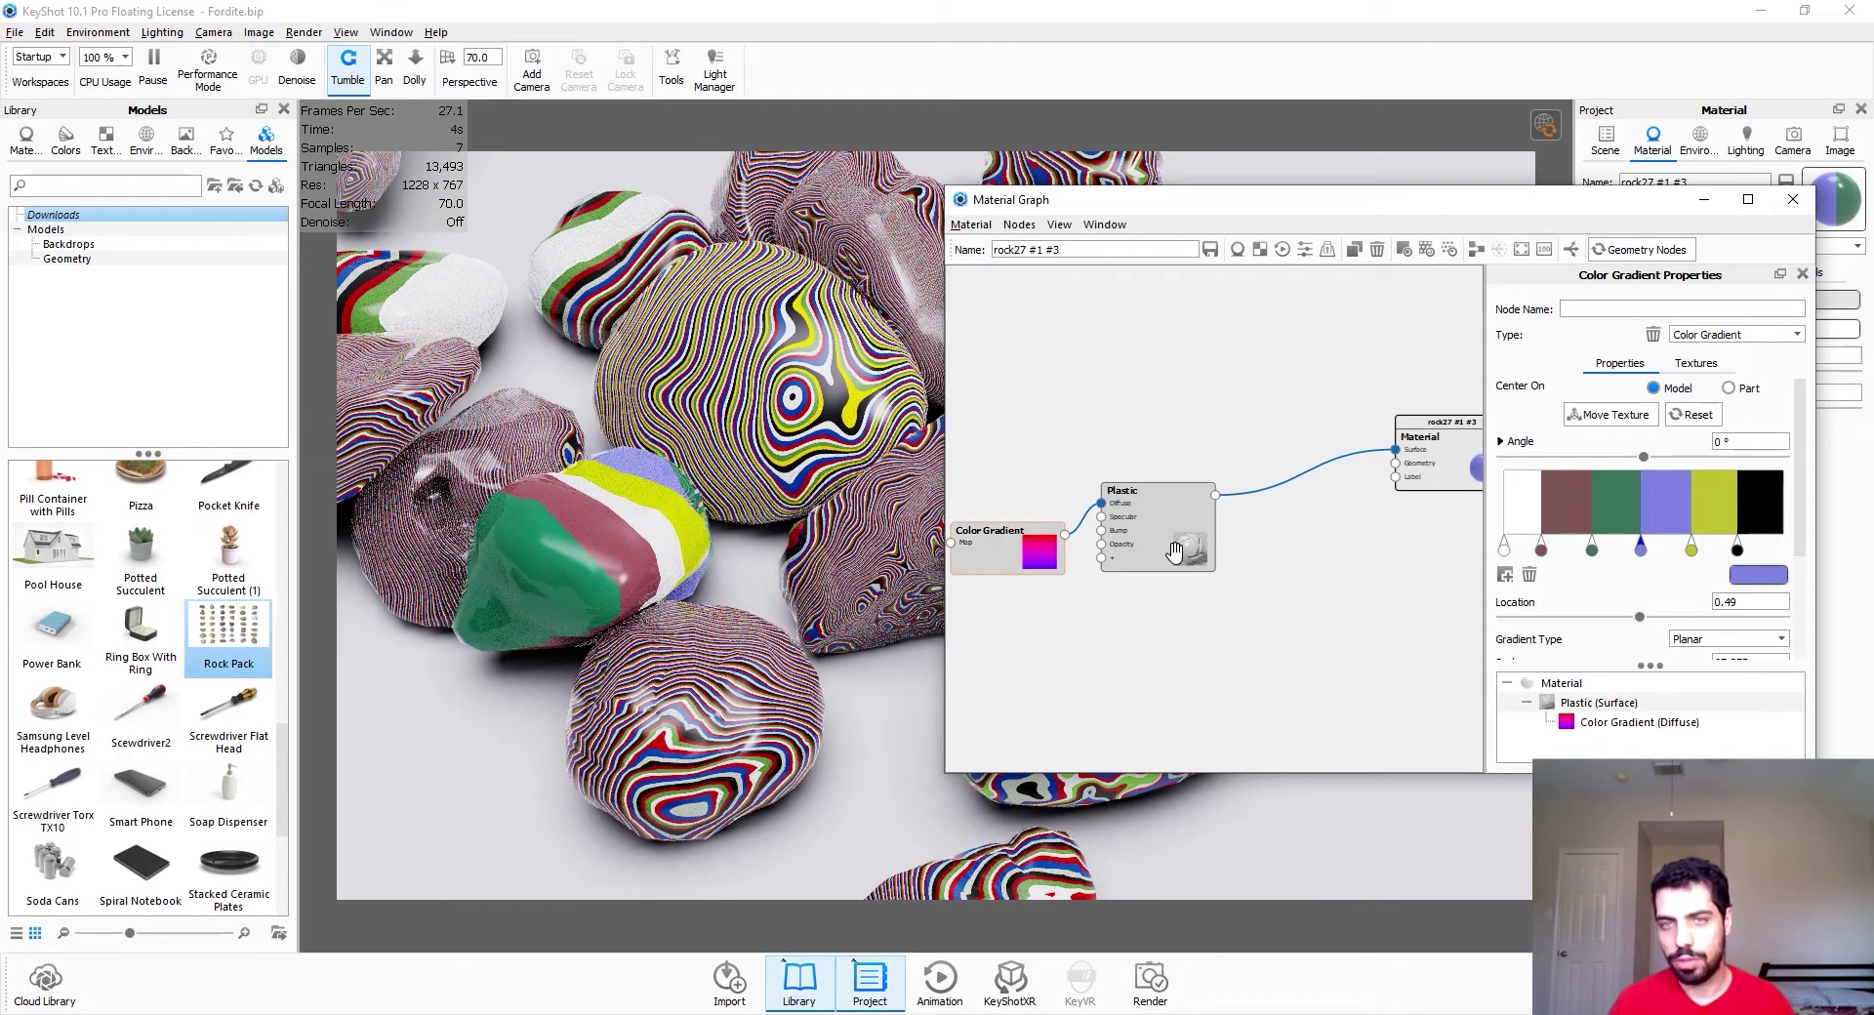
# Shift the existing nodes to make room and connect a new Marble texture node to the Color Gradient's Map input
pyautogui.moveTo(1175, 553); pyautogui.dragTo(1321, 486)
pyautogui.moveTo(1033, 566); pyautogui.dragTo(1170, 474)
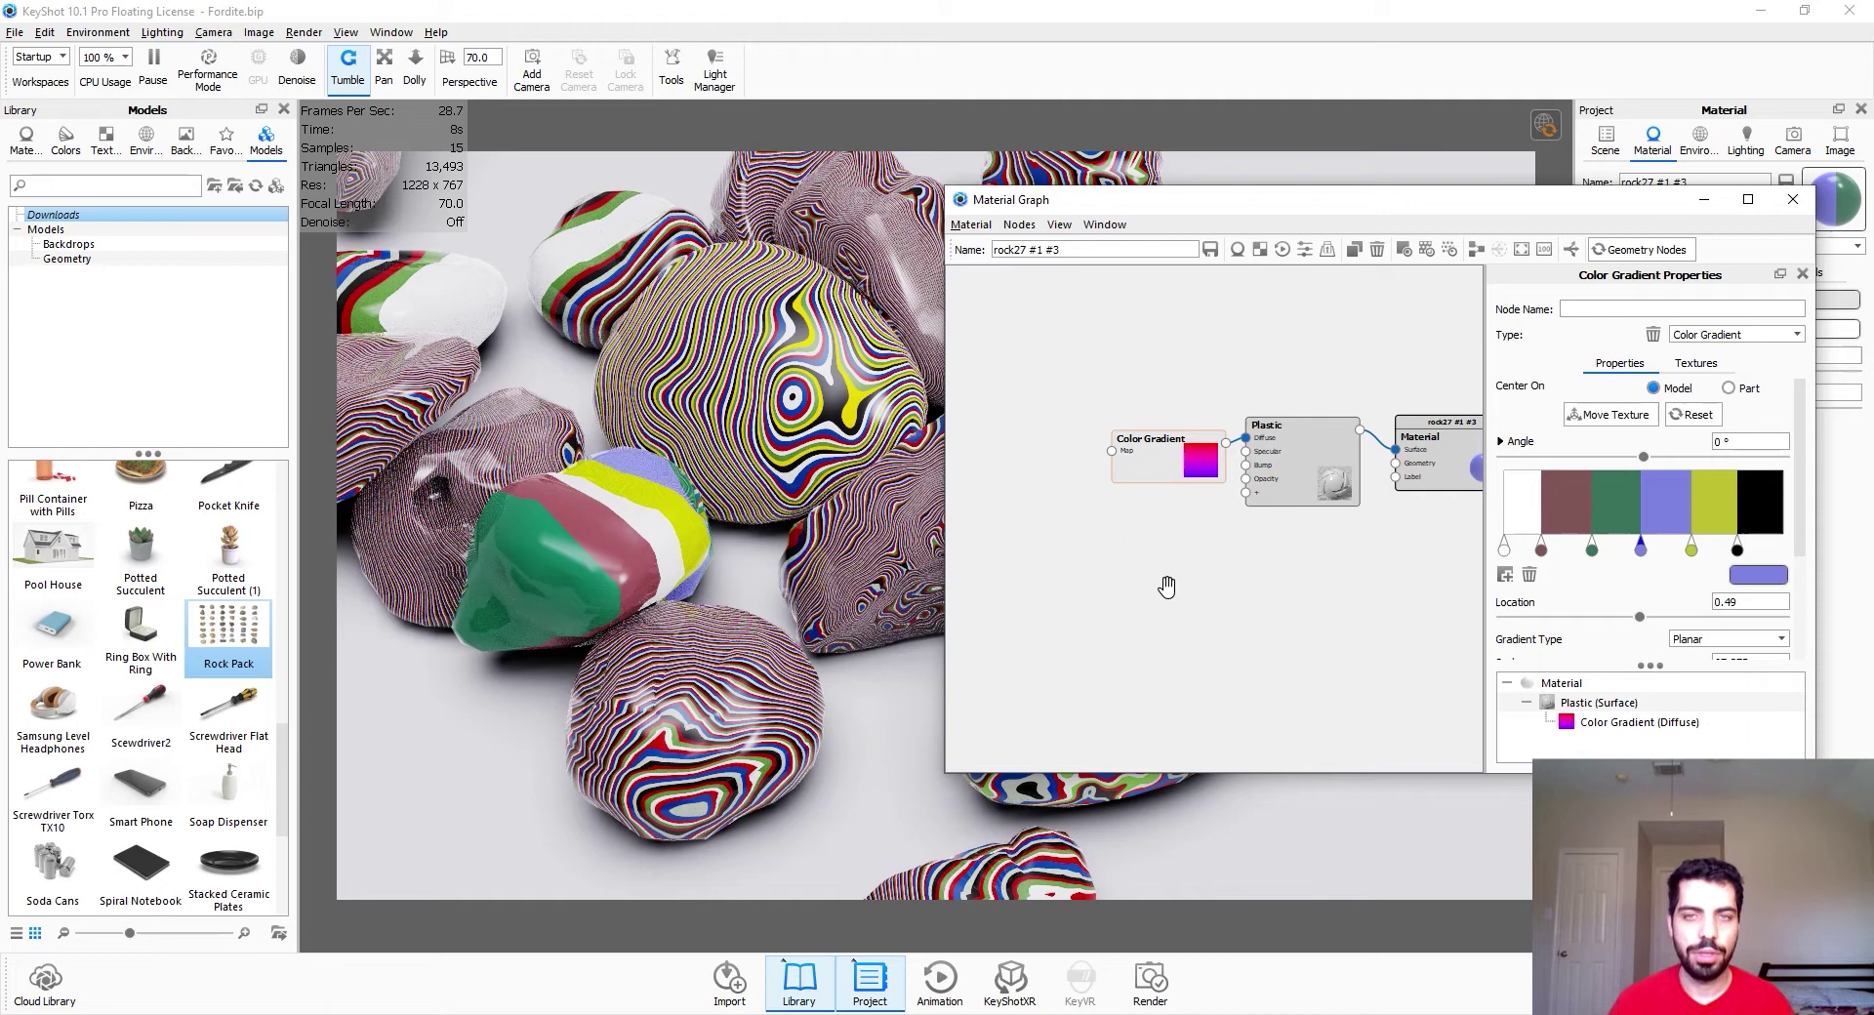
pyautogui.rightClick(1022, 600)
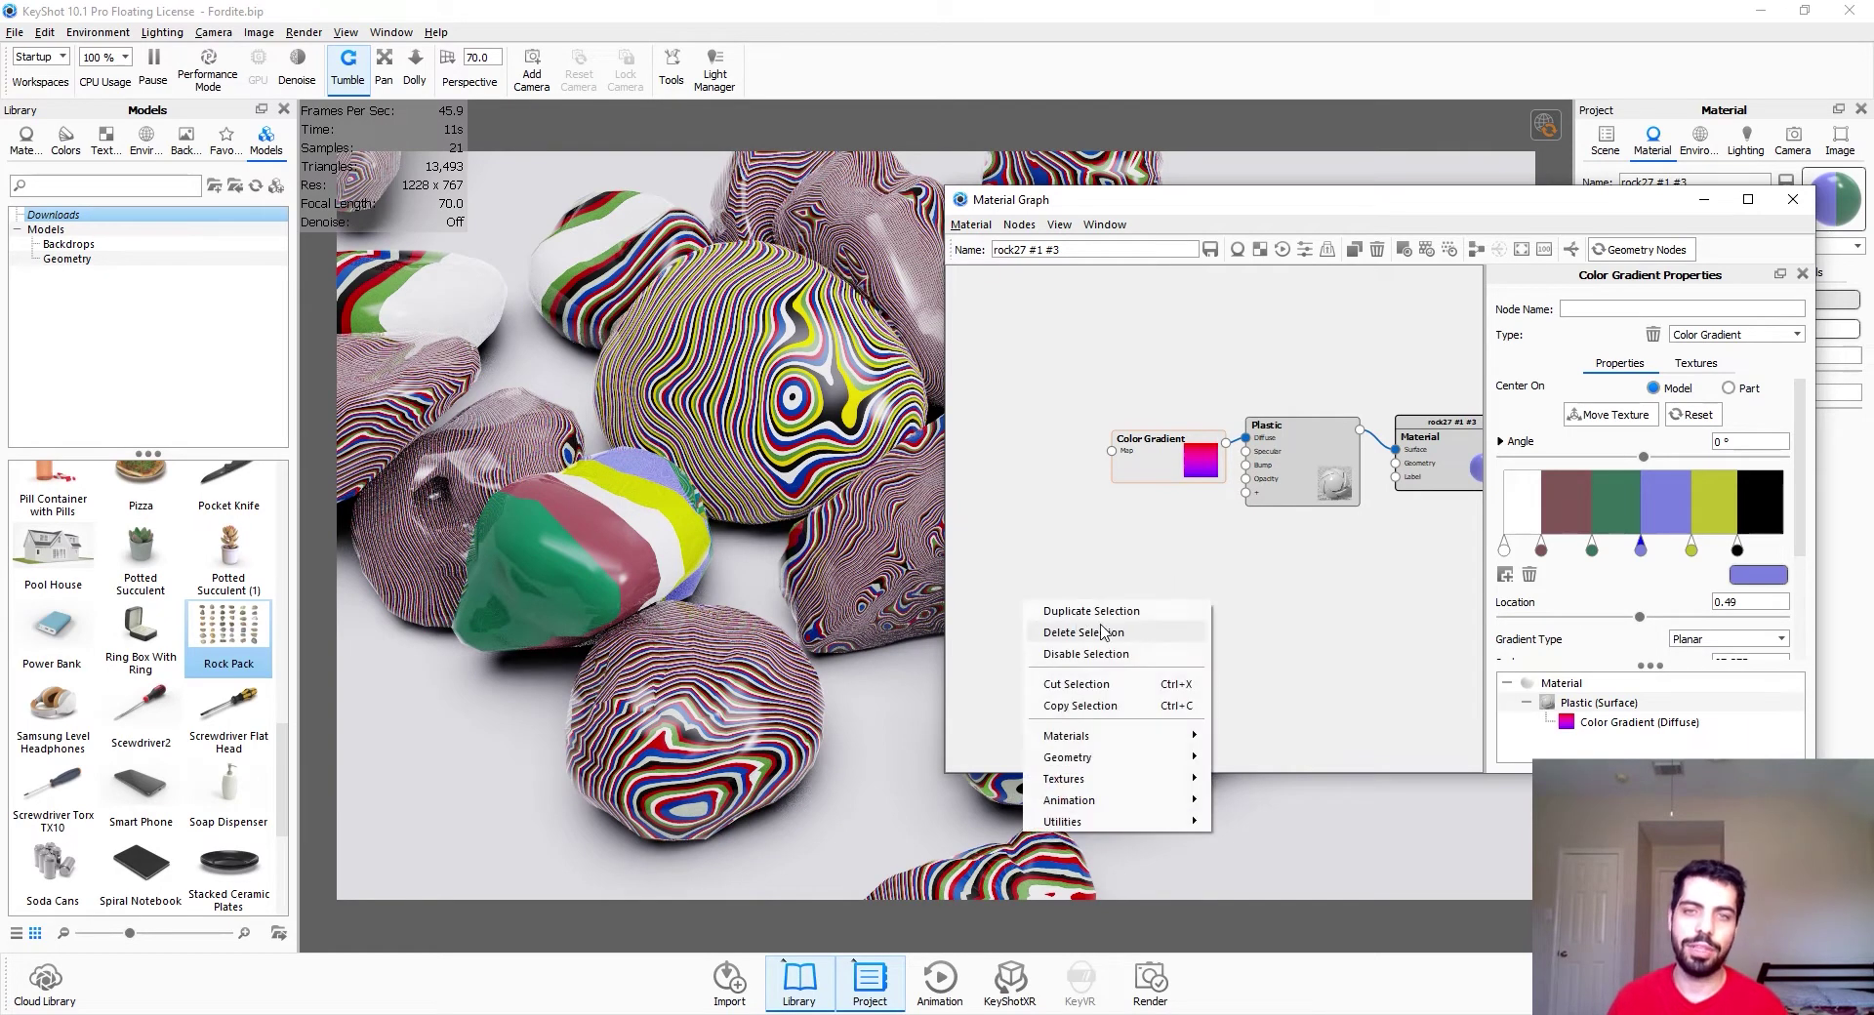
pyautogui.moveTo(1116, 783)
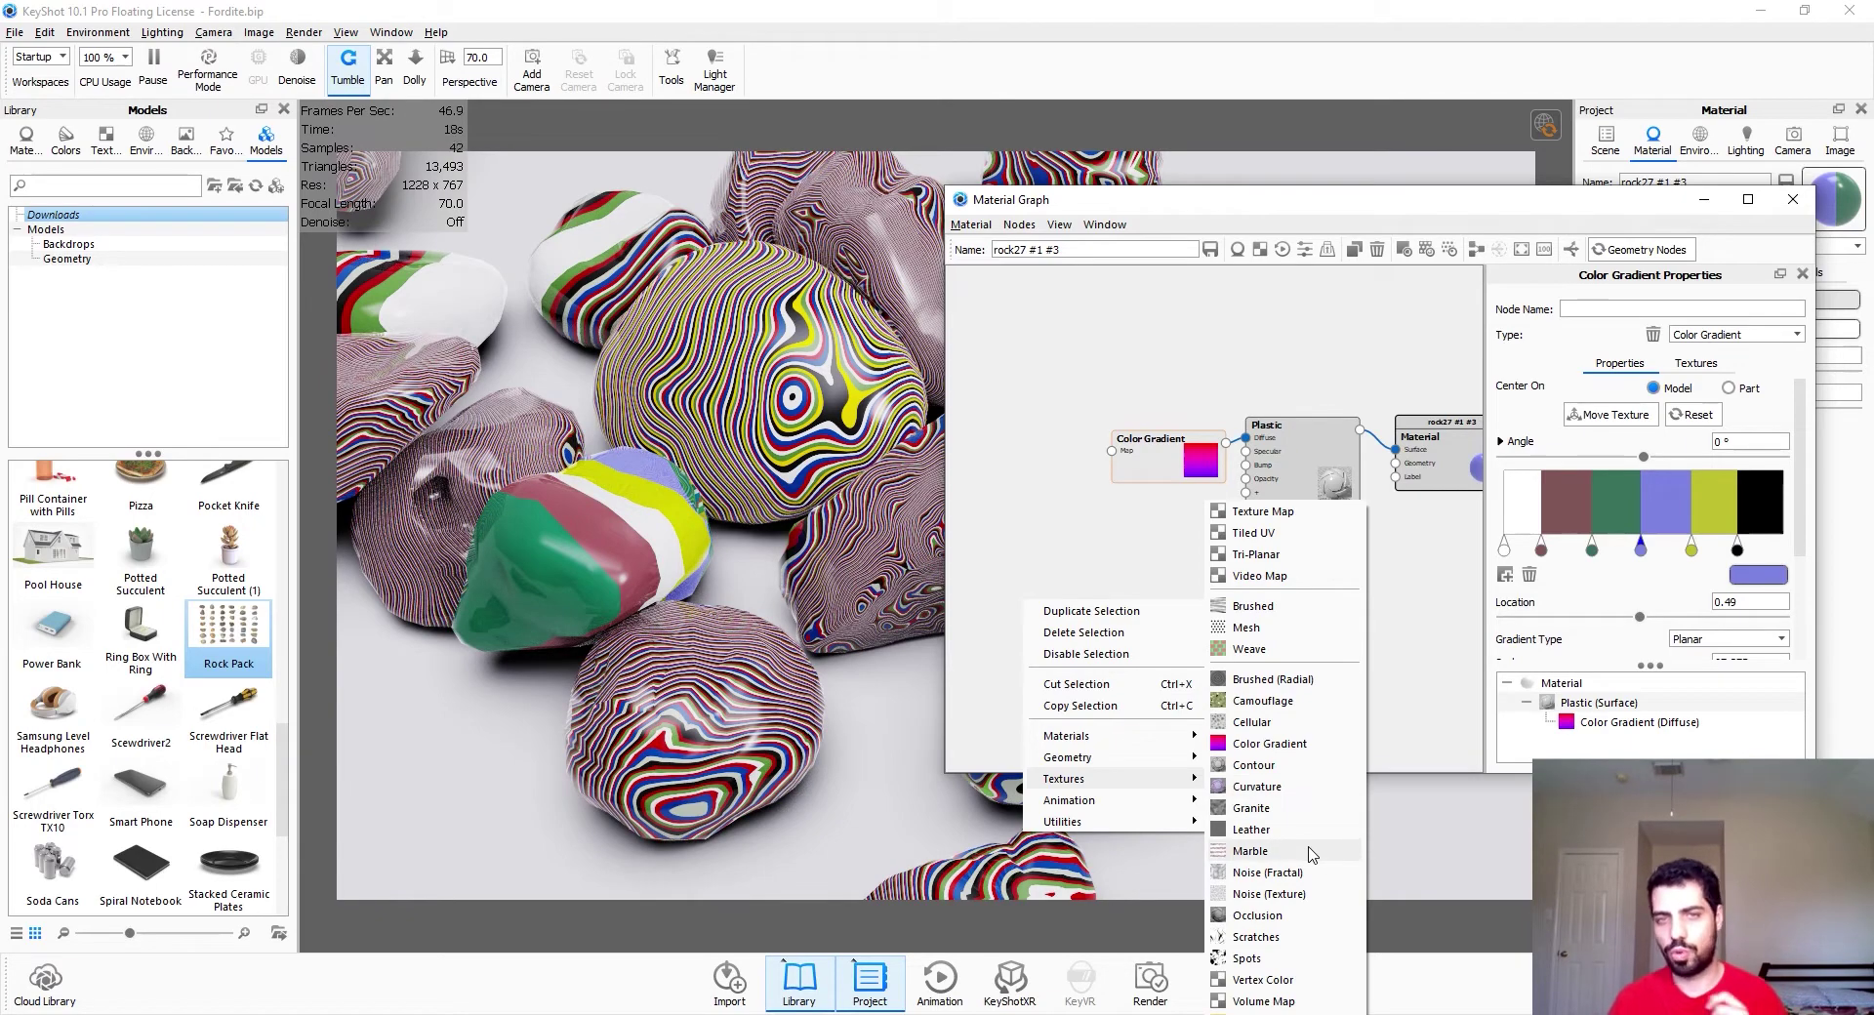
pyautogui.click(1309, 850)
pyautogui.moveTo(1091, 622); pyautogui.dragTo(1116, 459)
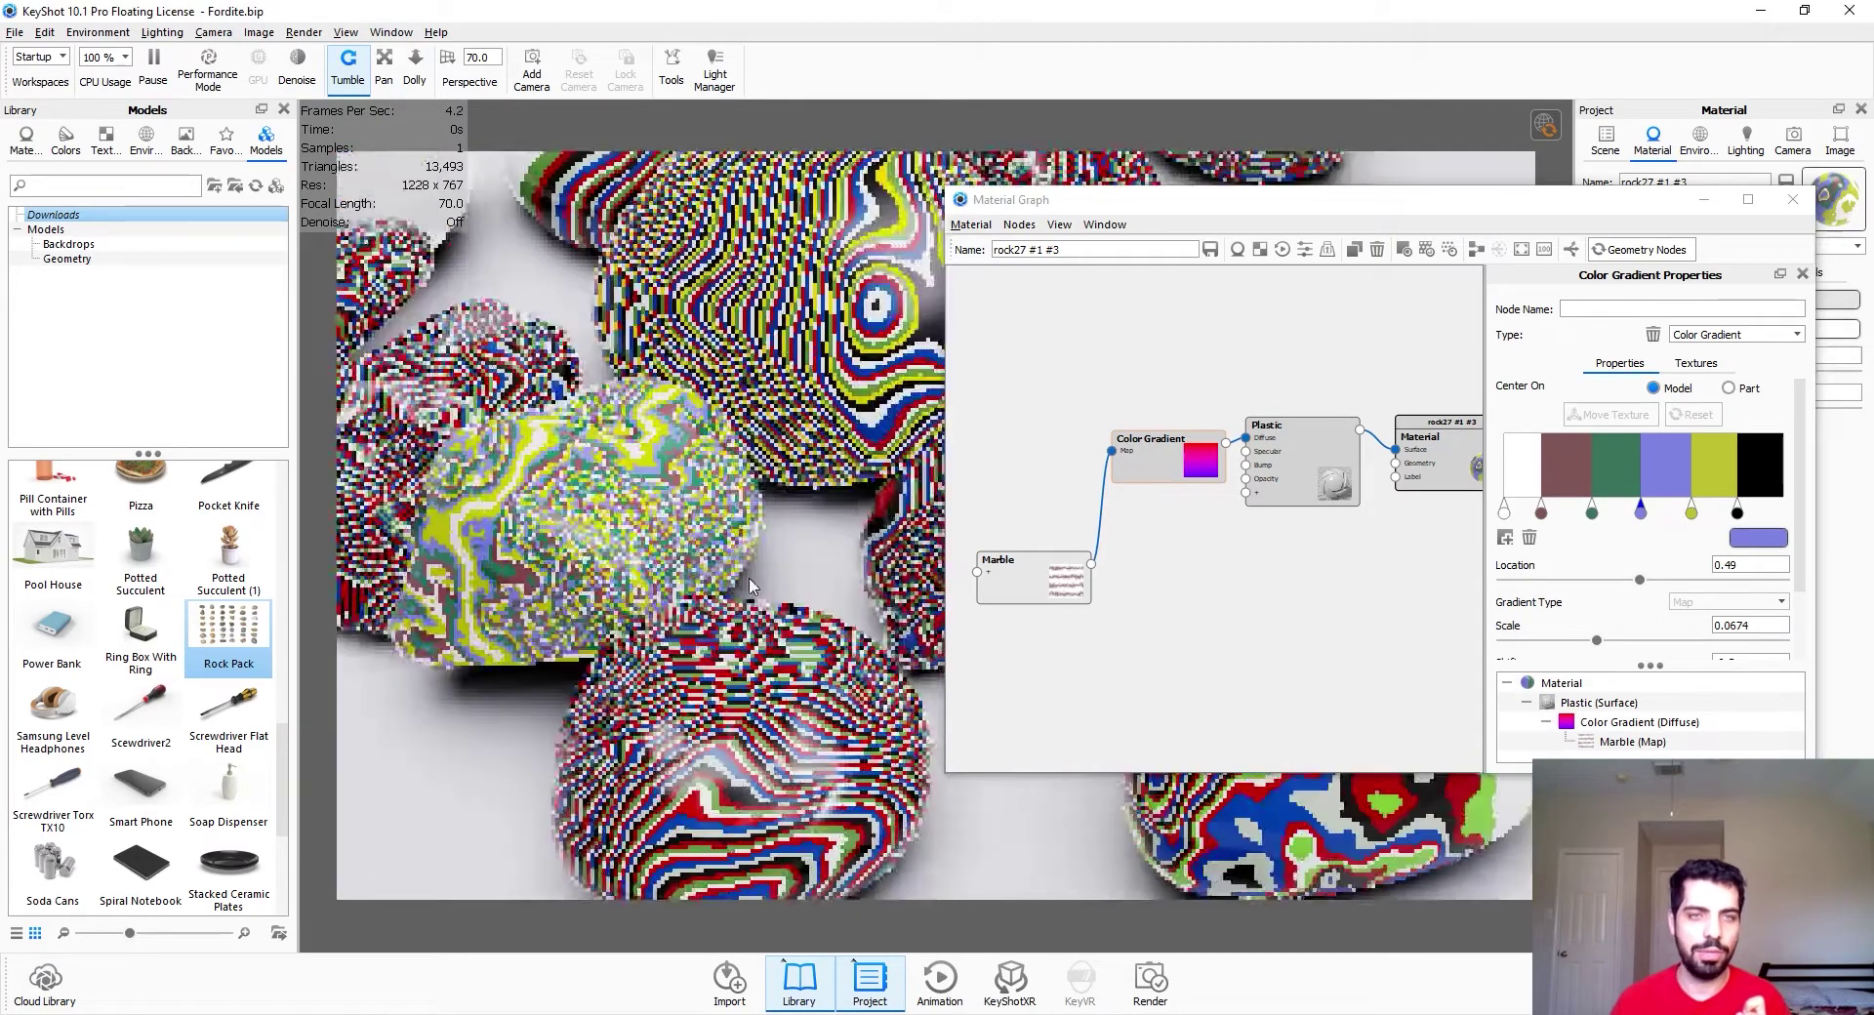
# Set the Marble node's Scale to 383.5 mm and its Vein Noise Scale to 0.94
pyautogui.moveTo(750, 586); pyautogui.dragTo(745, 660)
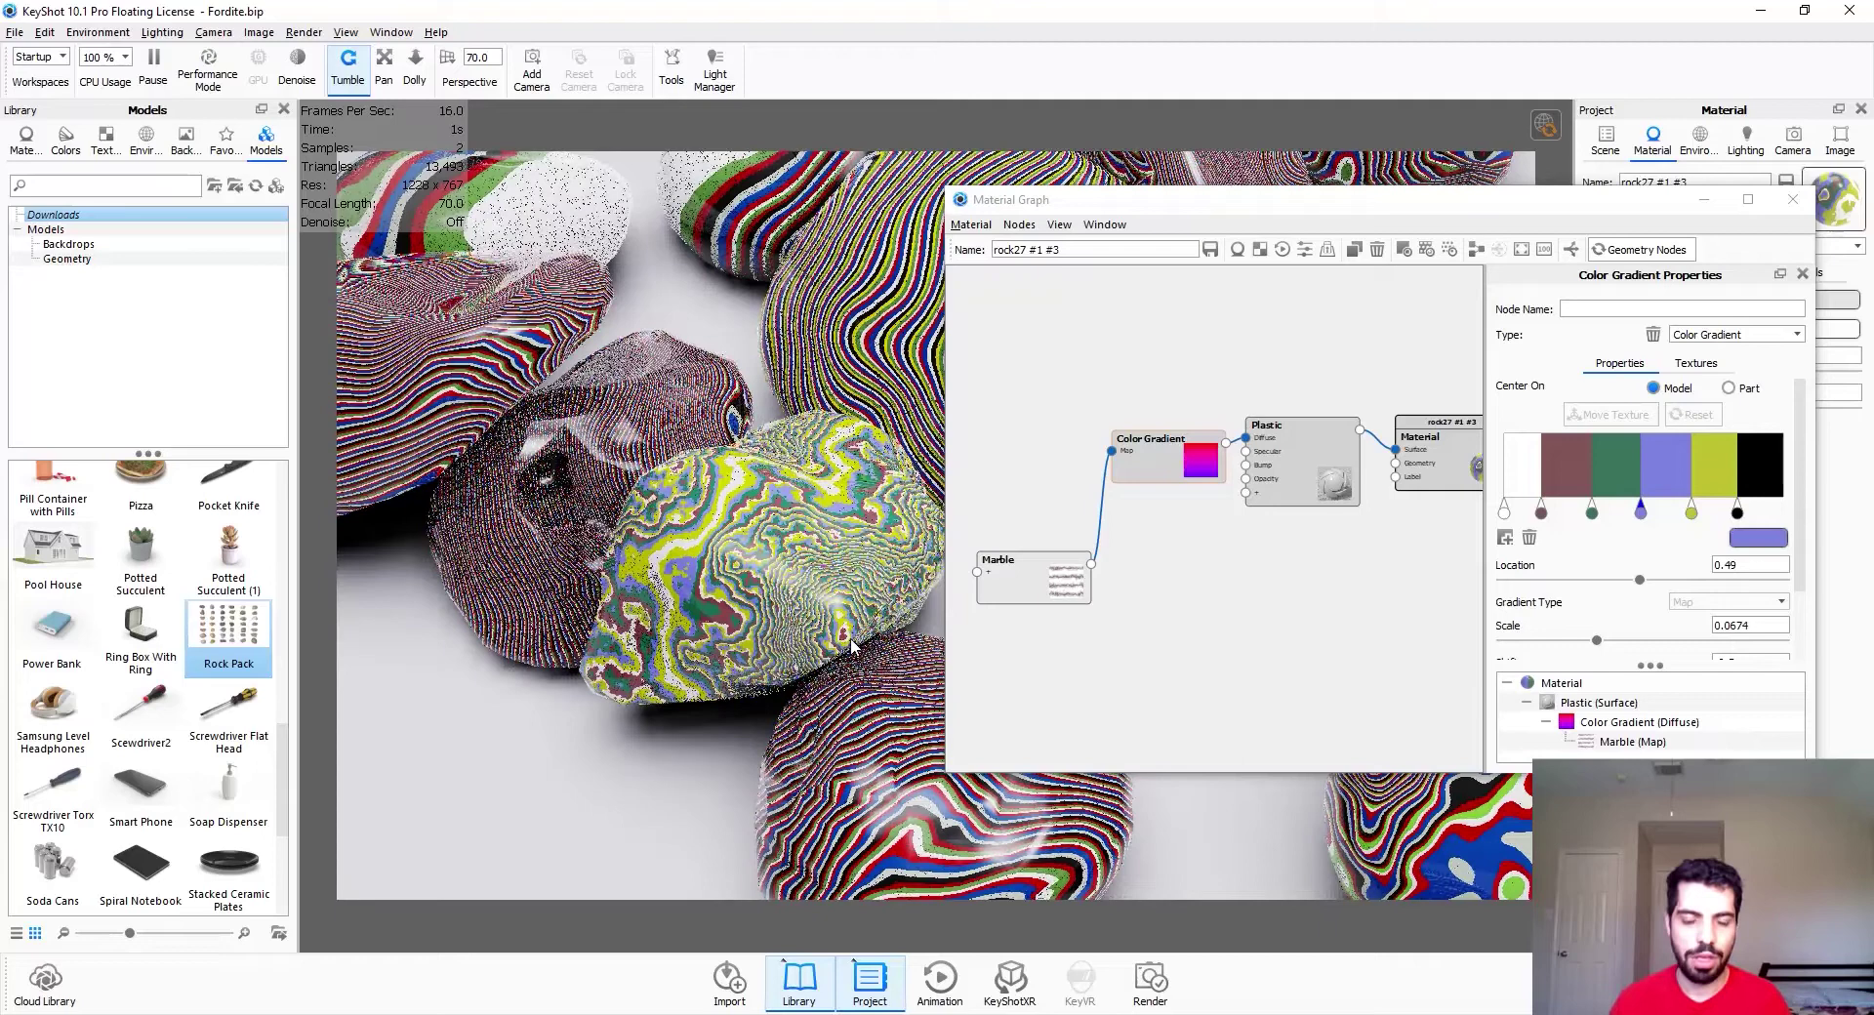
pyautogui.click(1034, 579)
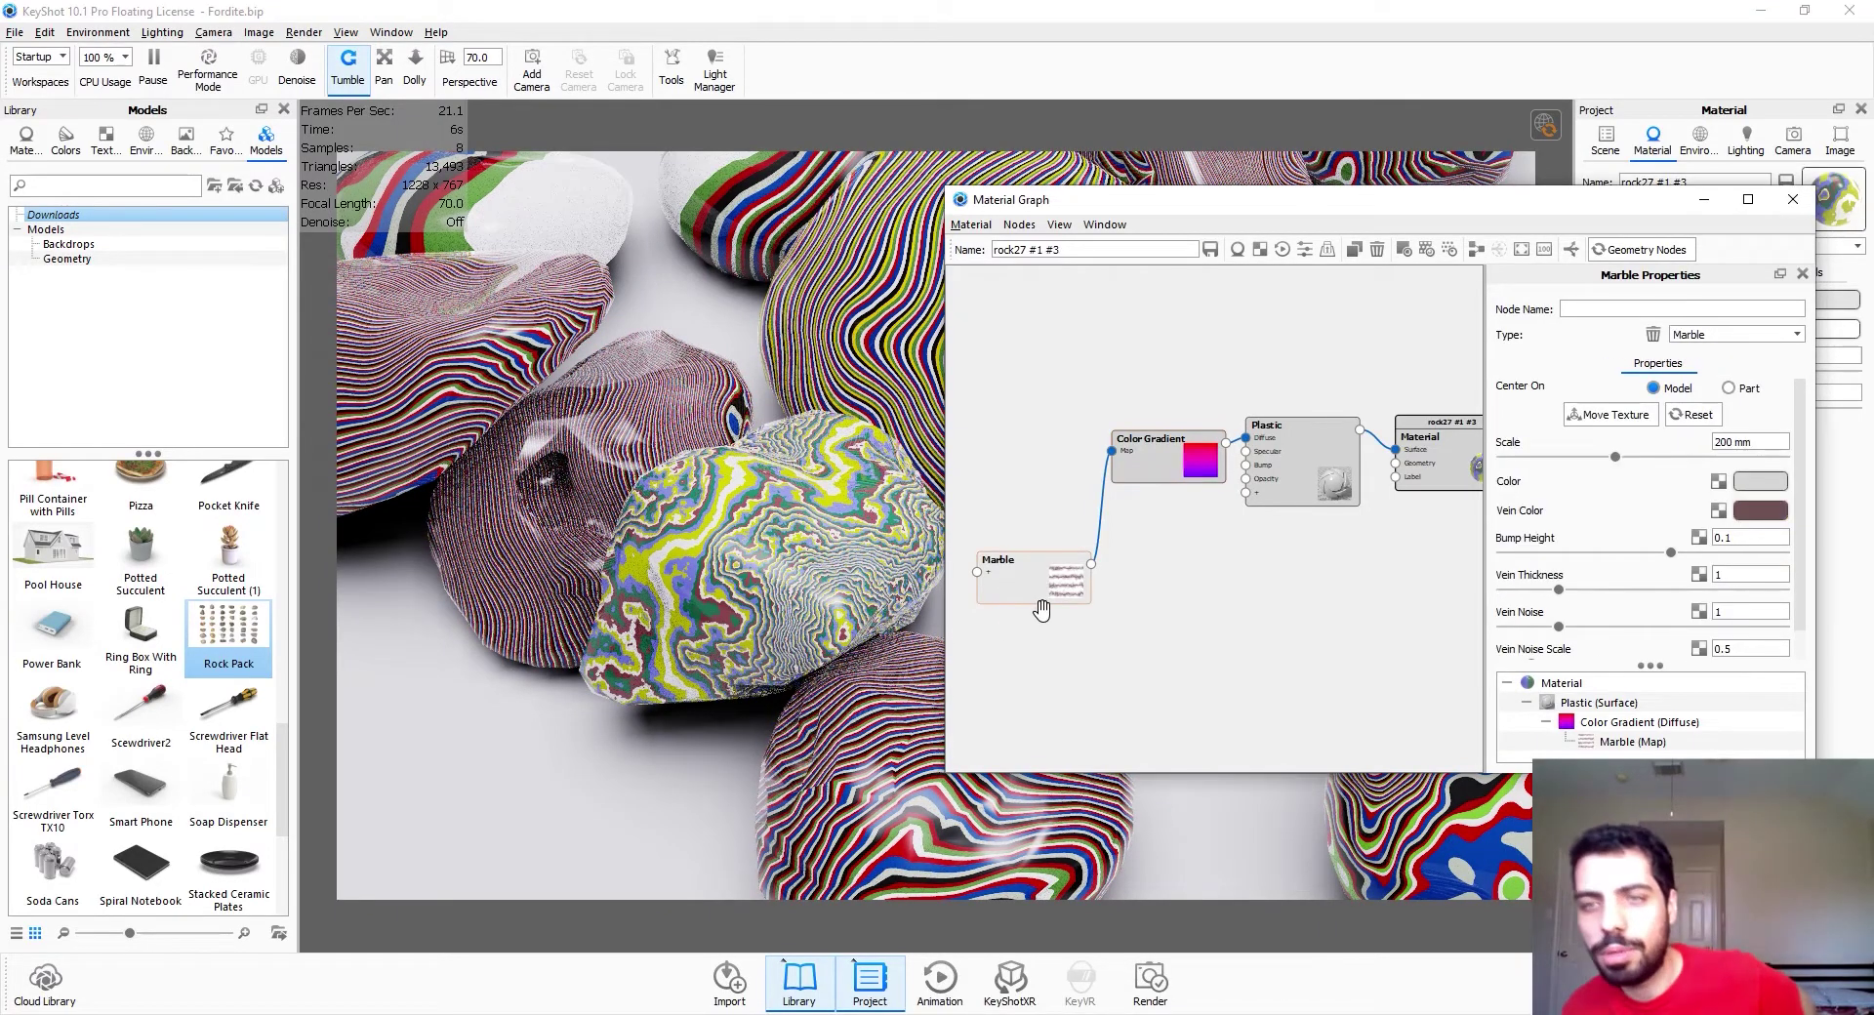
pyautogui.moveTo(1683, 470); pyautogui.dragTo(1720, 465)
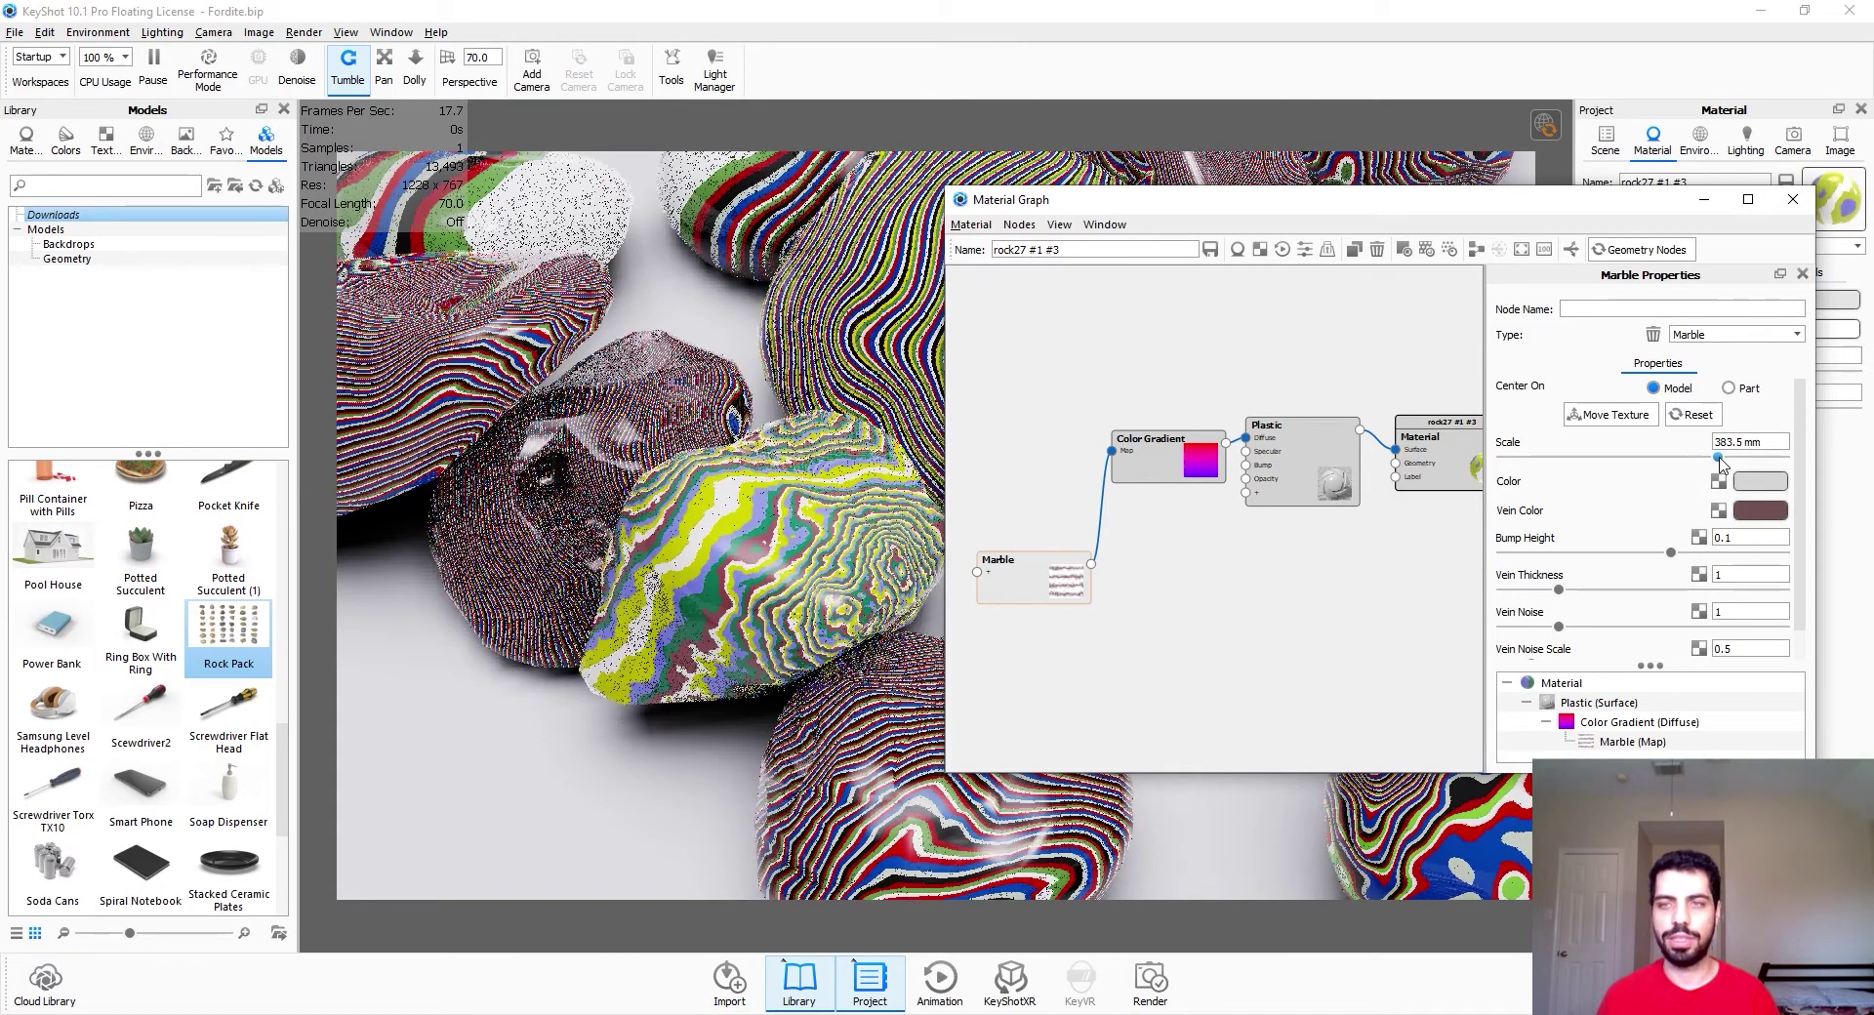
pyautogui.scroll(-1, 1562, 566)
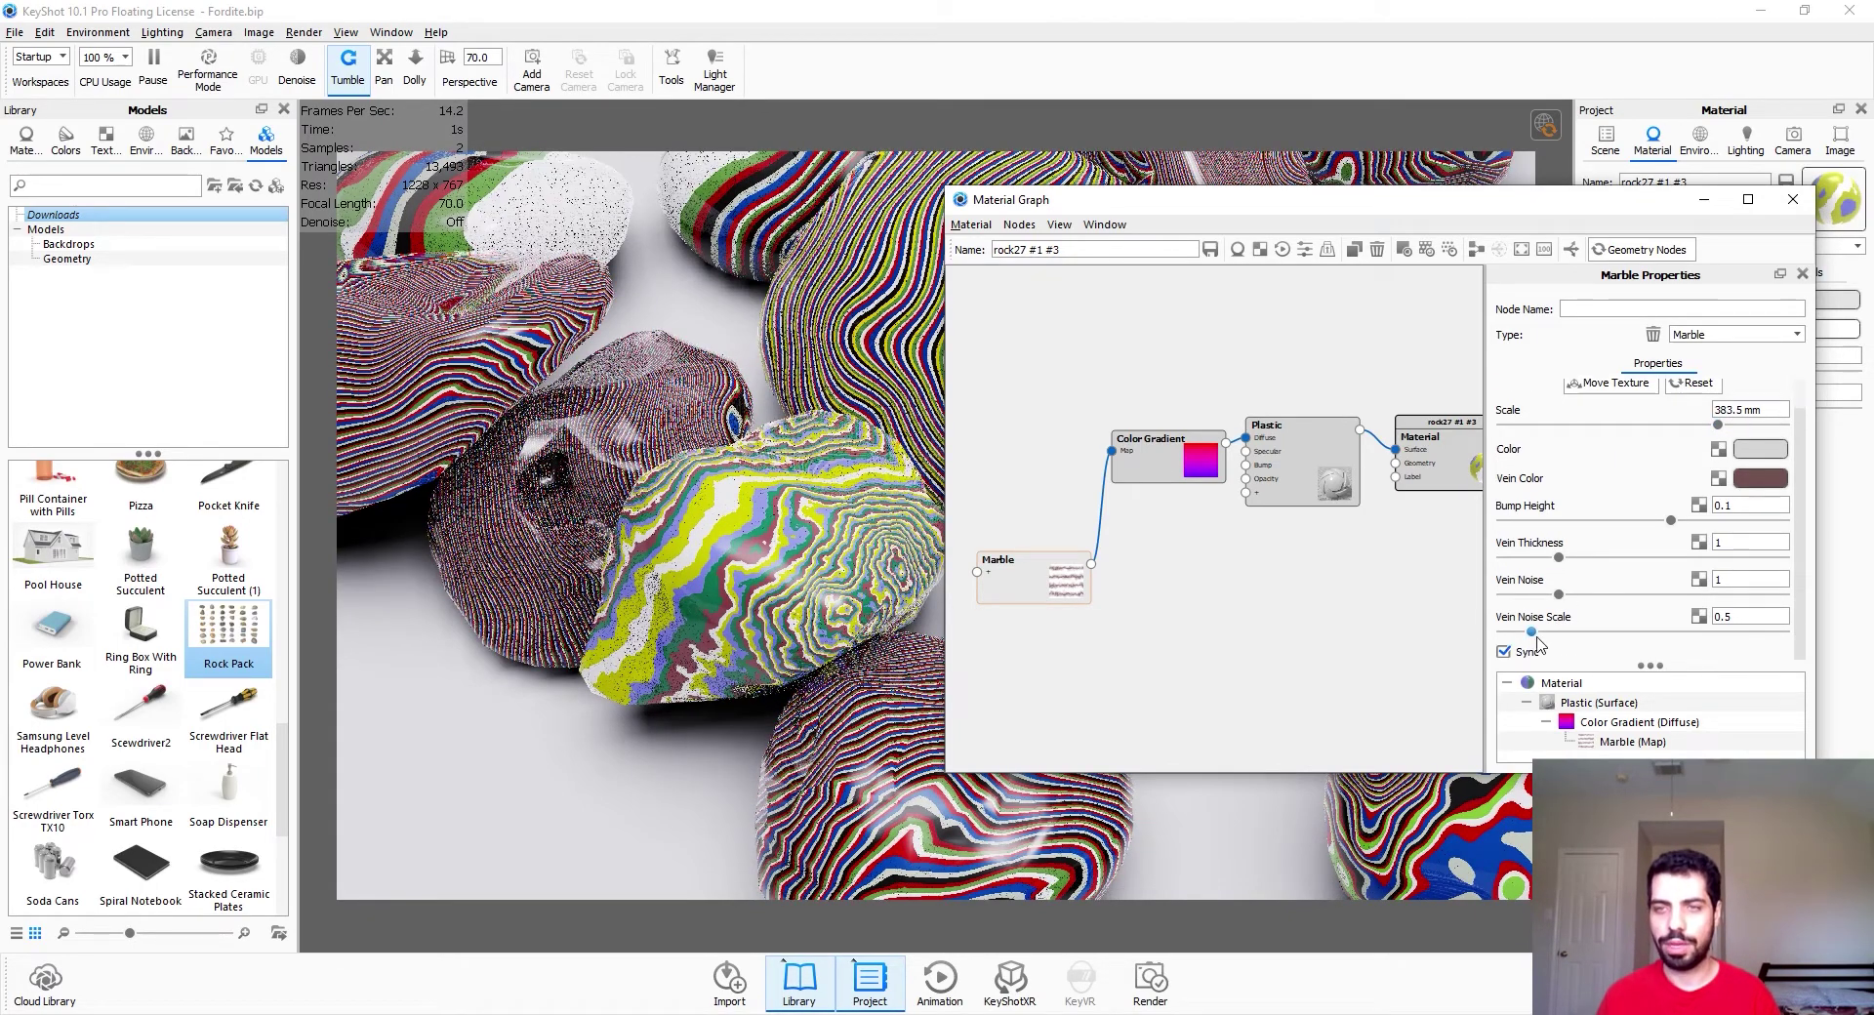
pyautogui.moveTo(1533, 634)
pyautogui.mouseDown()
pyautogui.moveTo(1715, 632)
pyautogui.moveTo(1560, 654)
pyautogui.mouseUp()
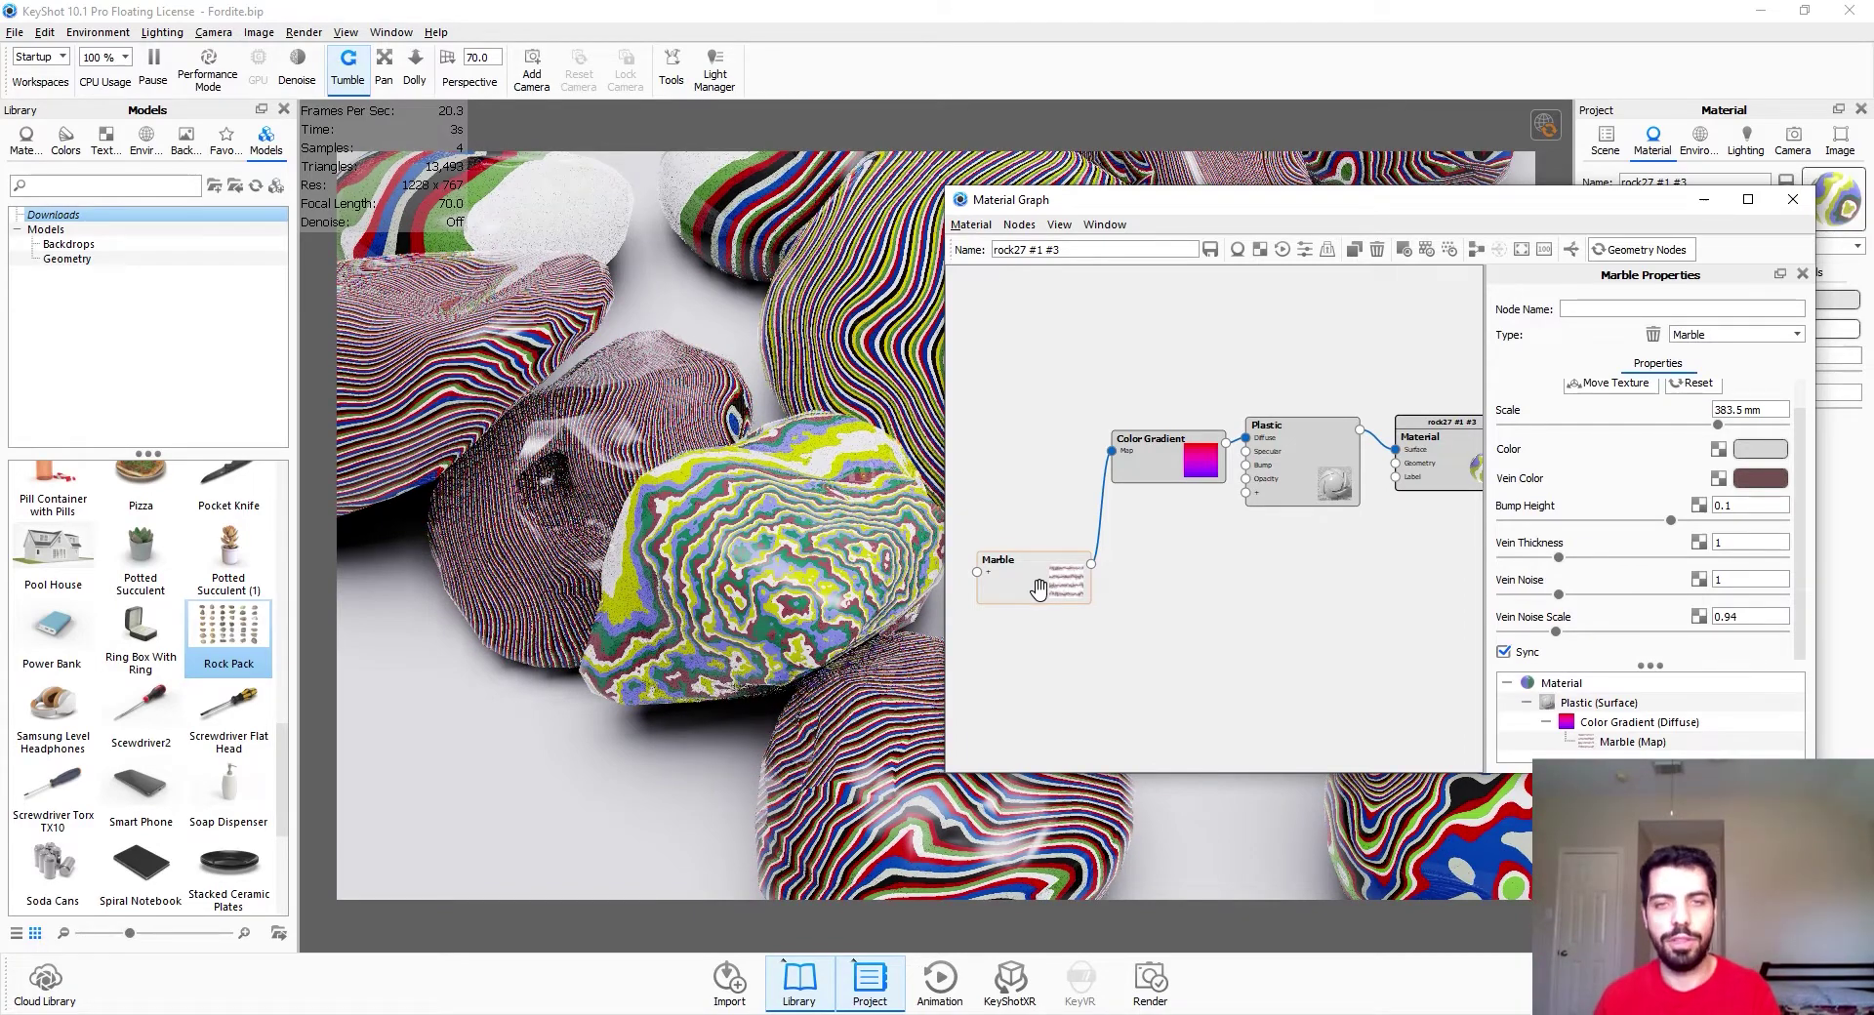
# Preview the Marble texture alone on the rock and return to the full material
pyautogui.press('c')
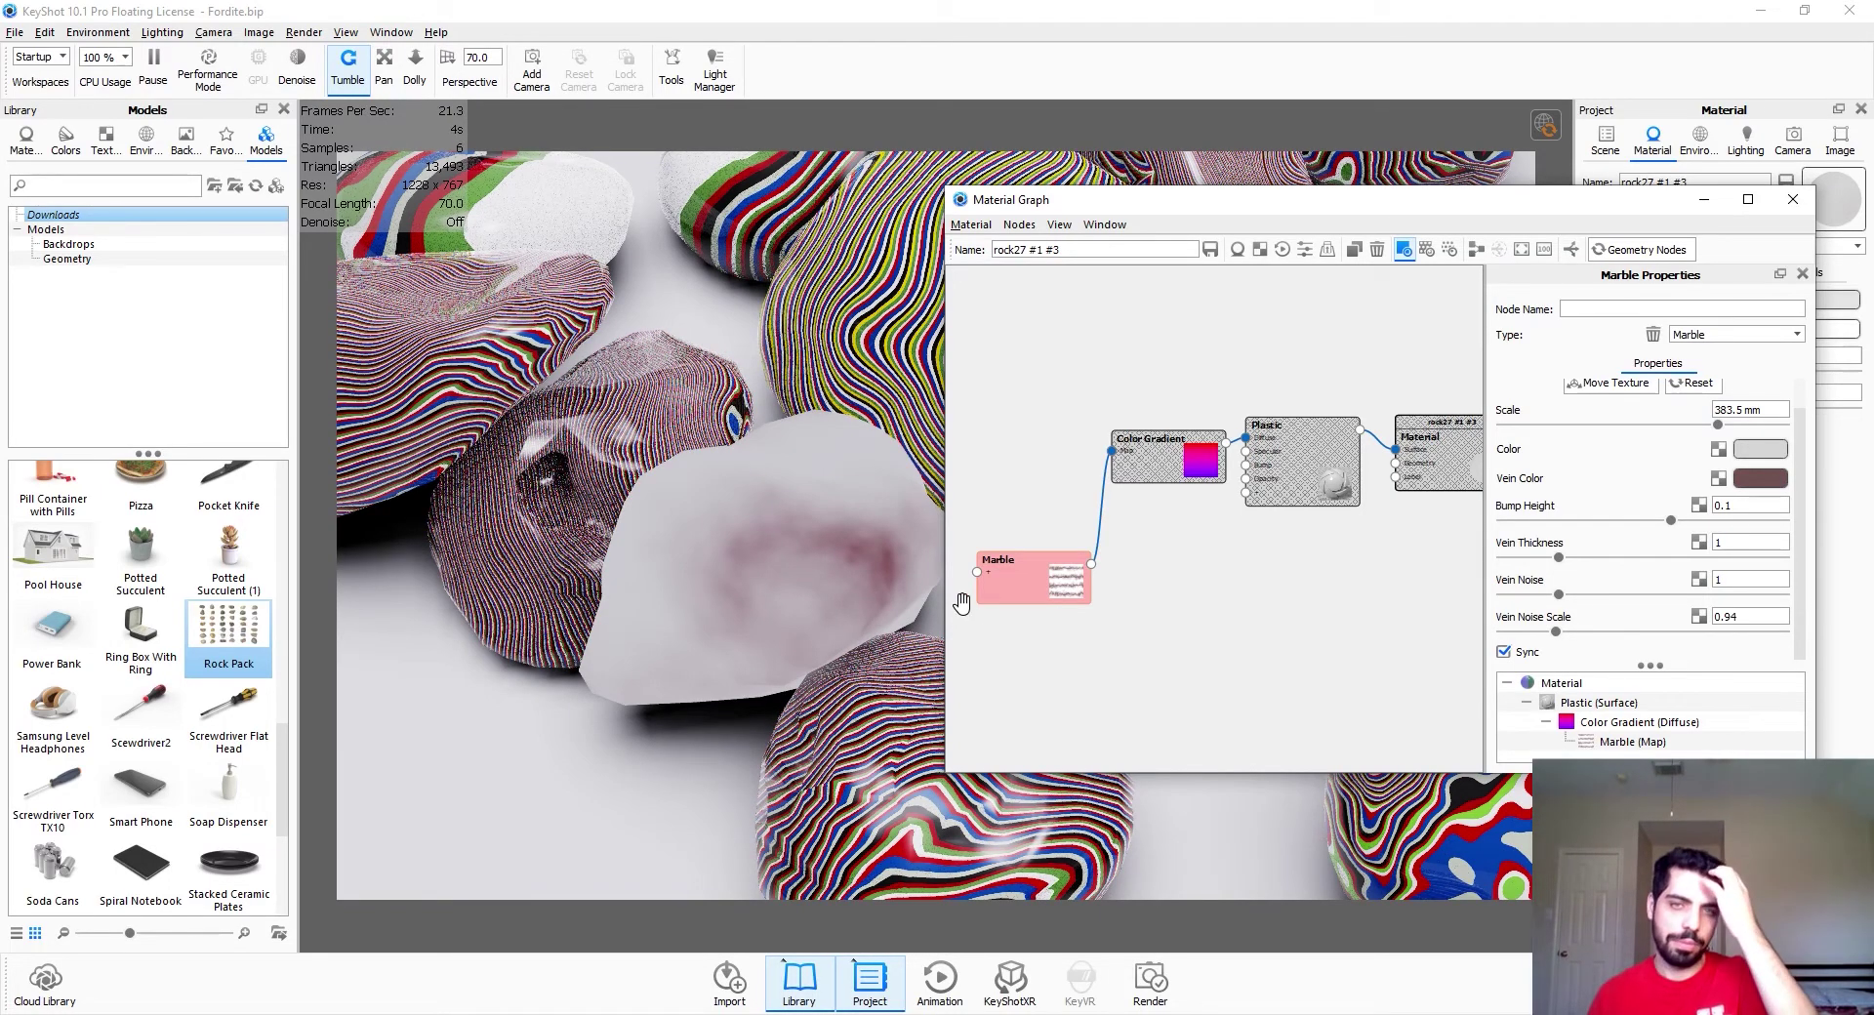
pyautogui.press('c')
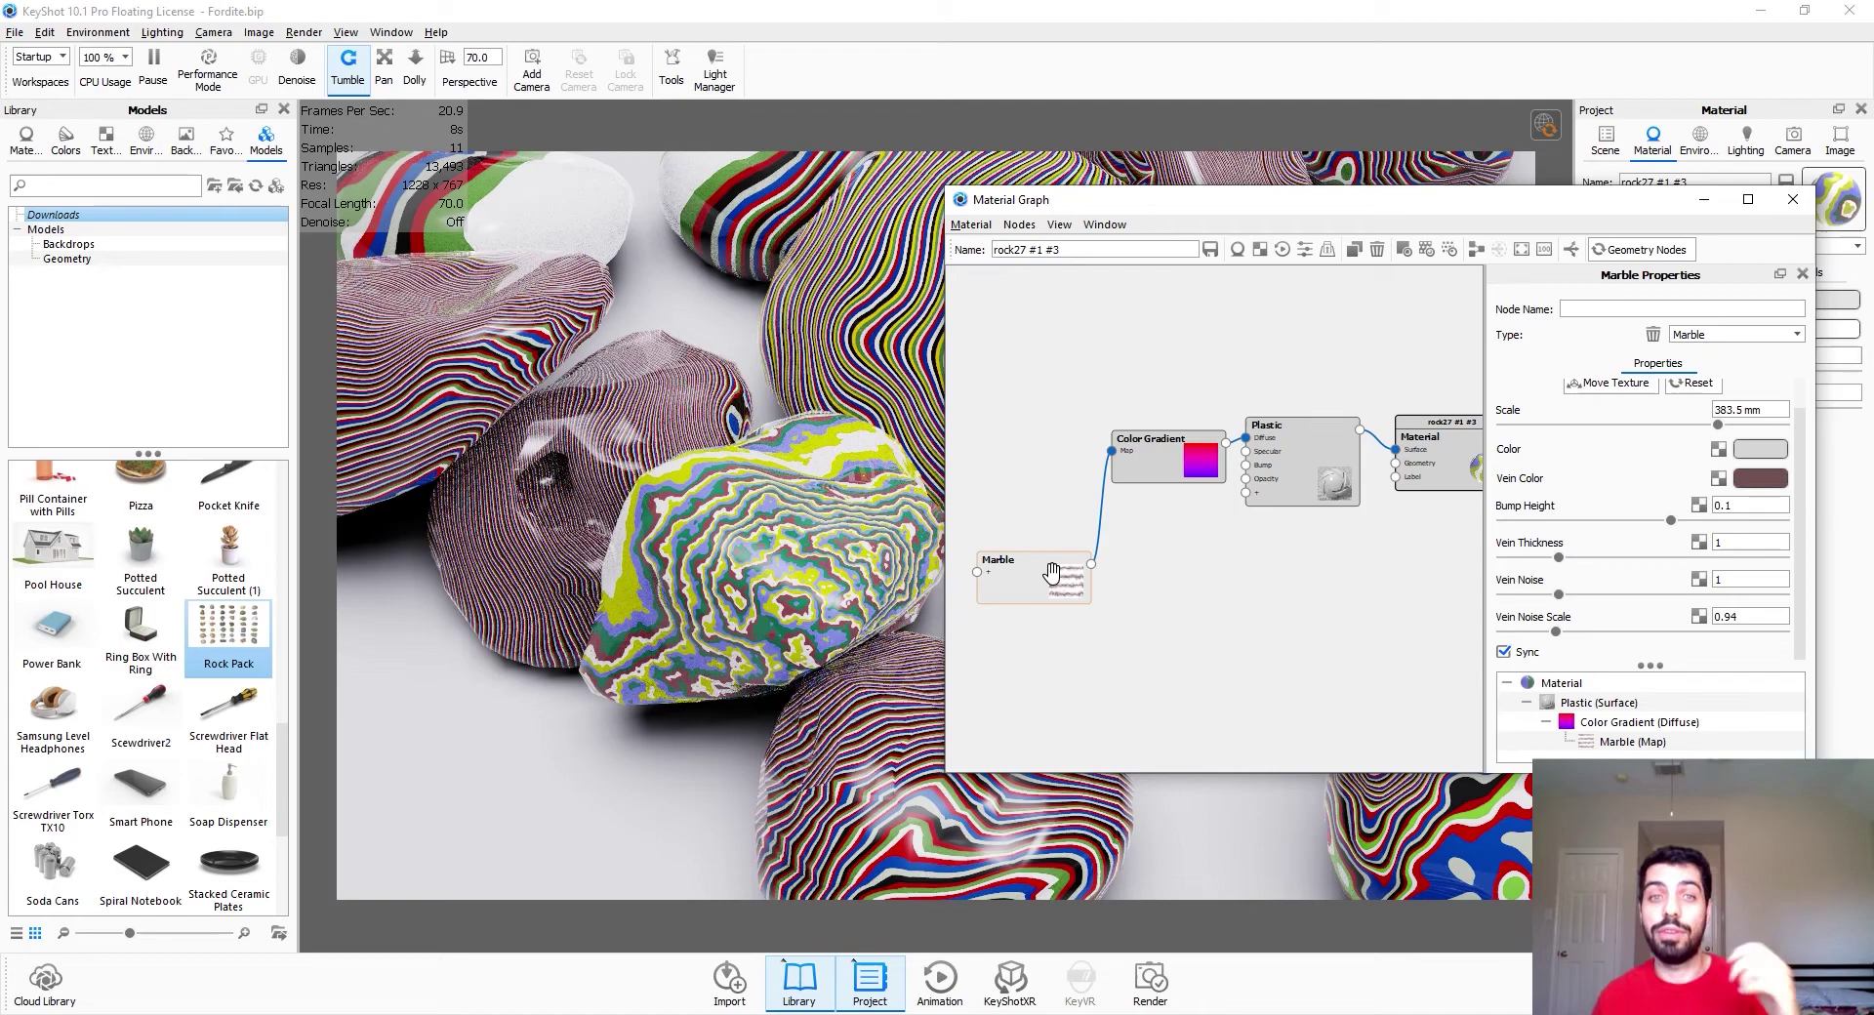
# Set the Marble's Vein Thickness to 0.785, Vein Noise to 0.105 and Vein Noise Scale to 4.27
pyautogui.moveTo(1560, 556); pyautogui.dragTo(1510, 606)
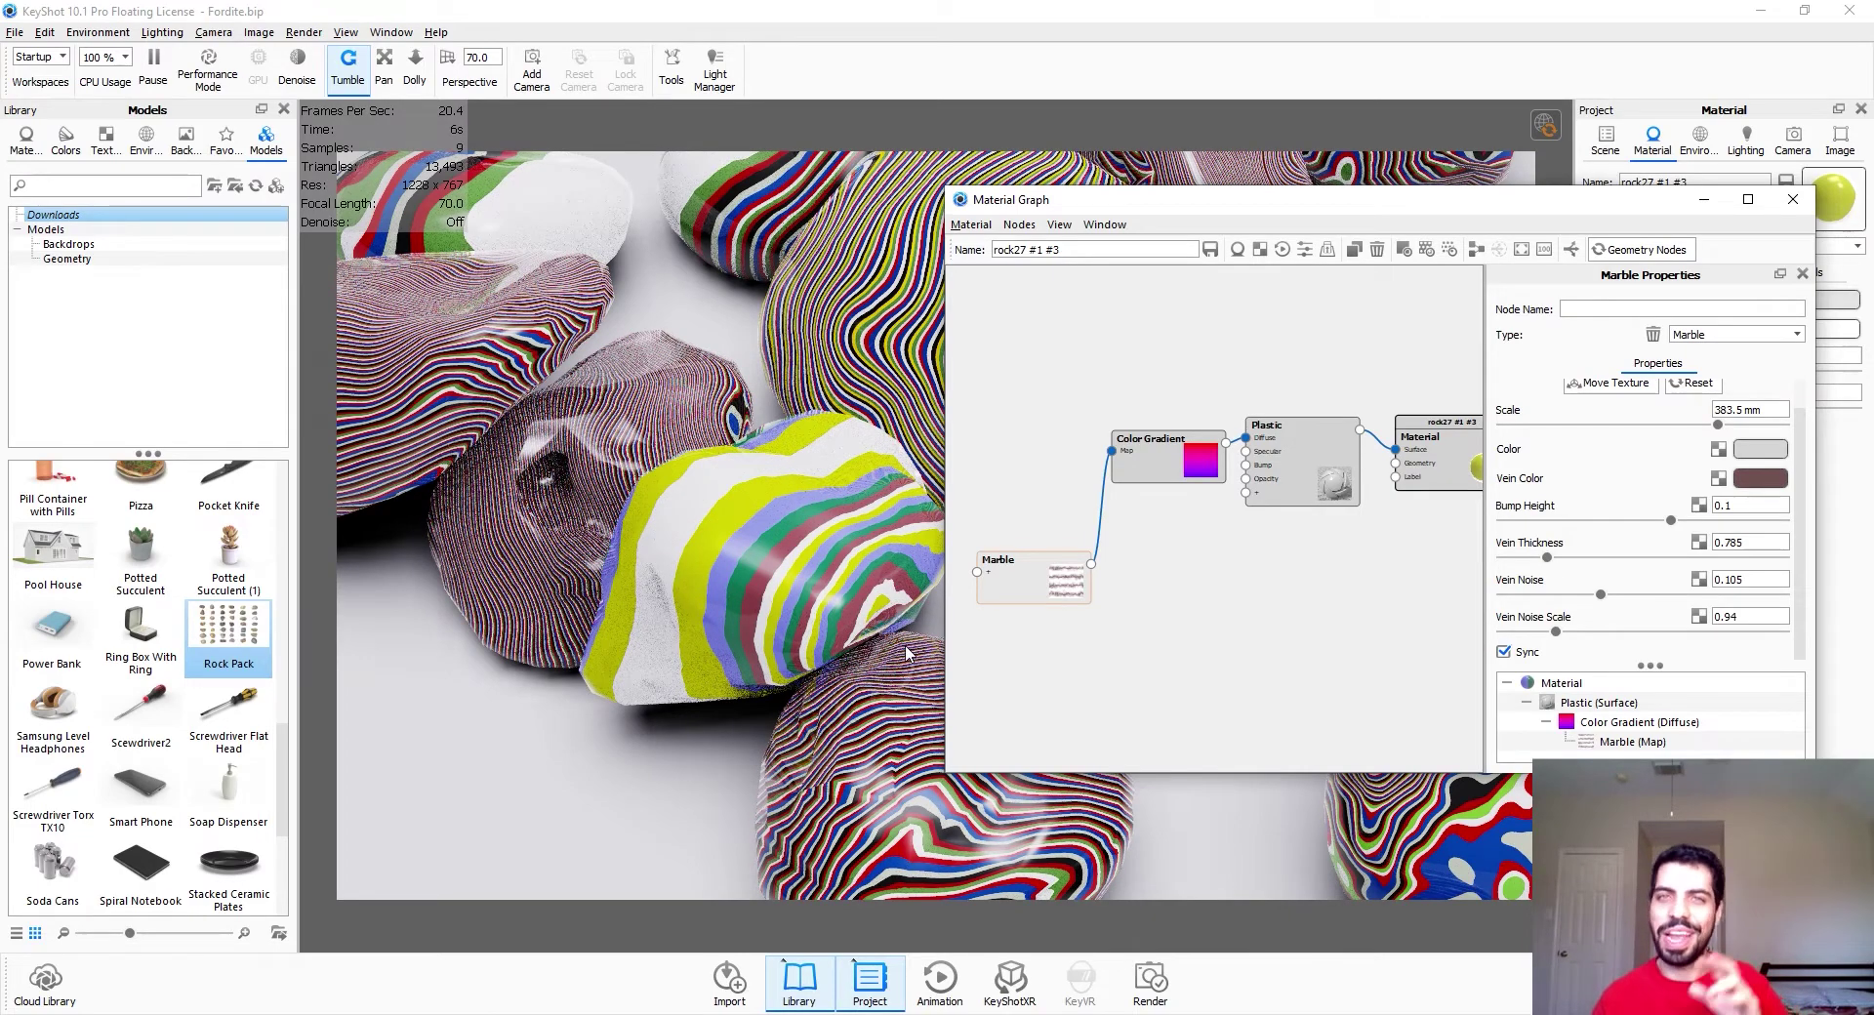
pyautogui.moveTo(1557, 634); pyautogui.dragTo(1746, 649)
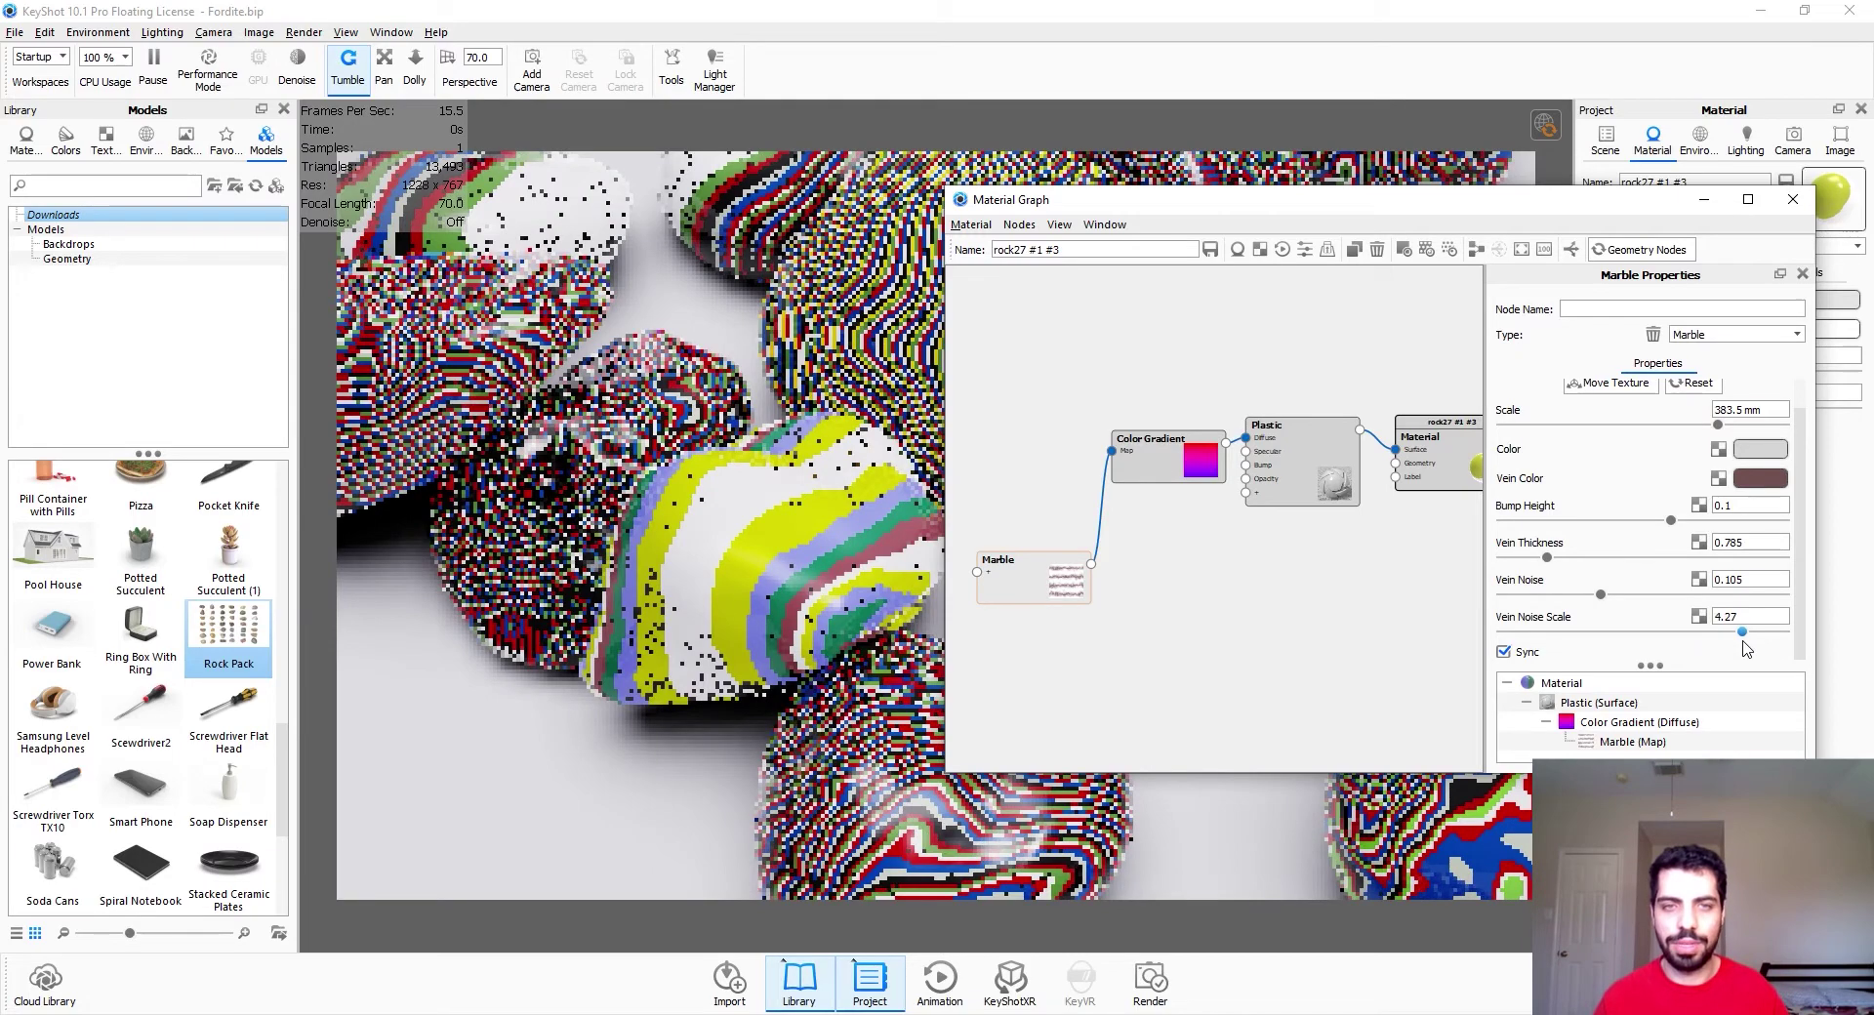
# Set the Marble node's Bump Height to 0, Scale to 200 mm and Vein Thickness to 1.165
pyautogui.scroll(1, 1689, 576)
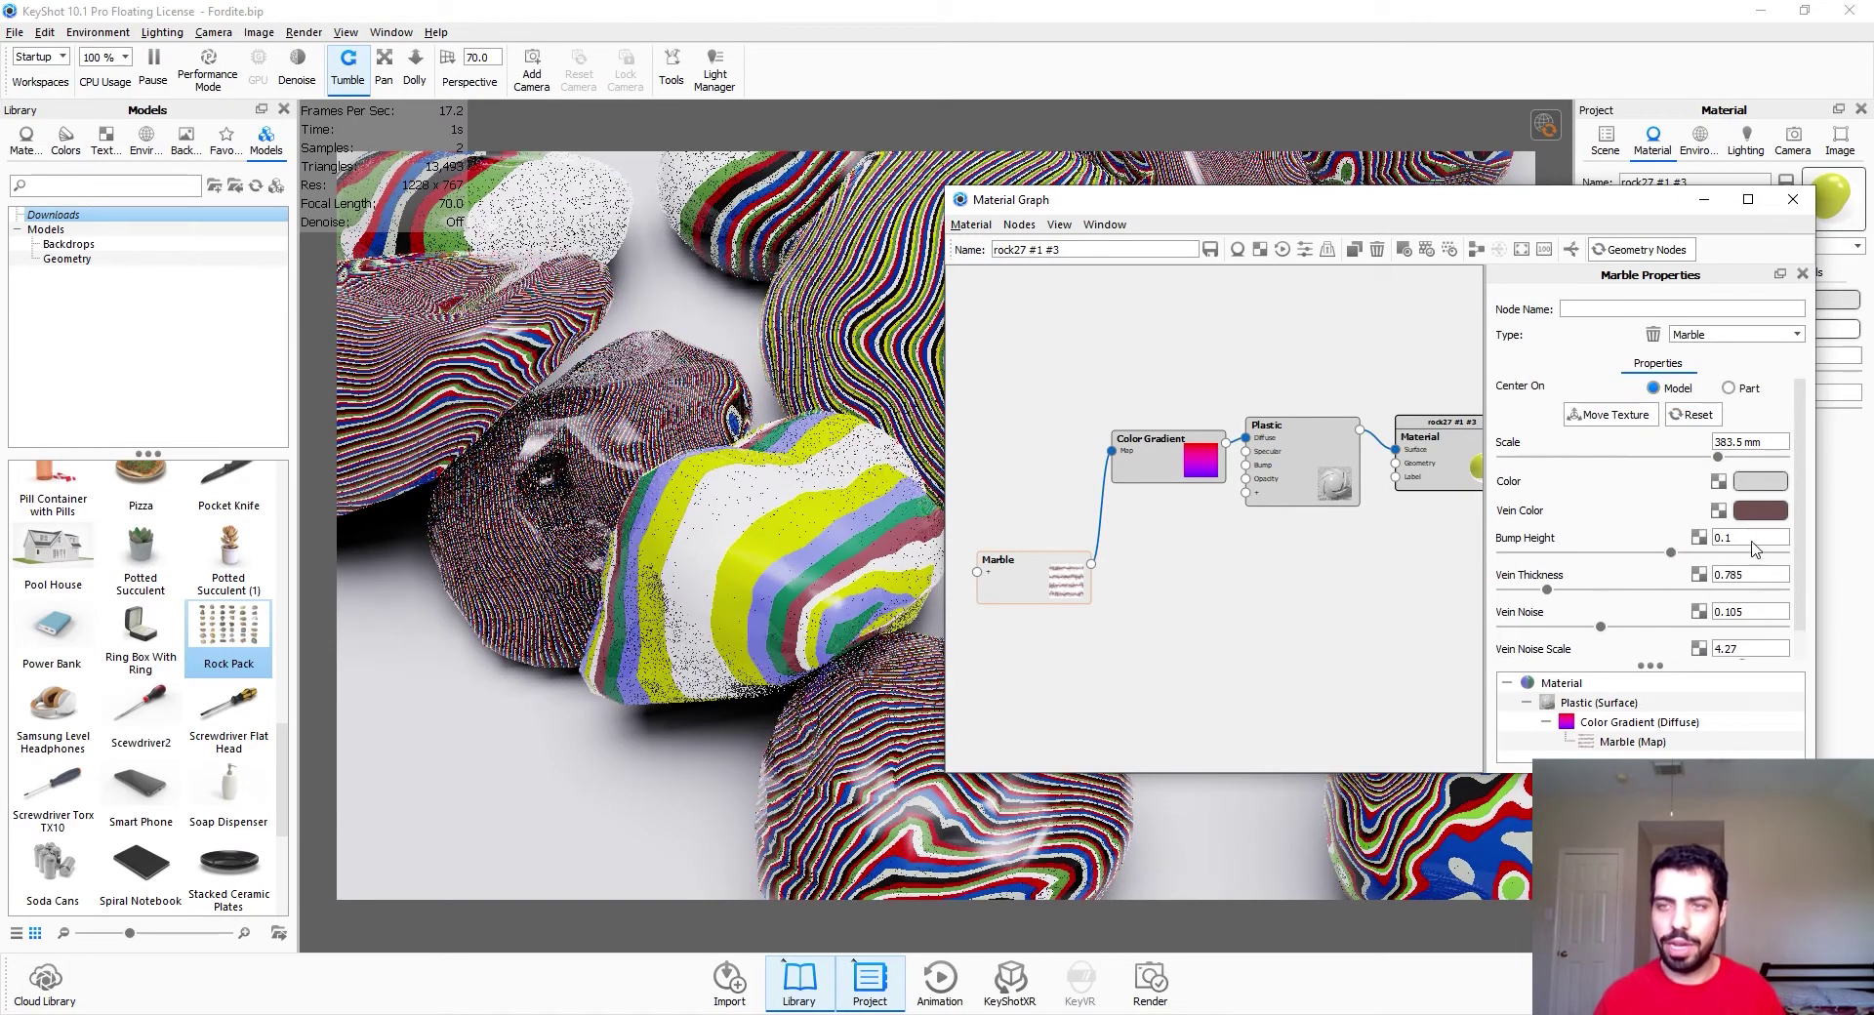
pyautogui.moveTo(1752, 543); pyautogui.dragTo(1674, 545)
pyautogui.write('0')
pyautogui.press('Return')
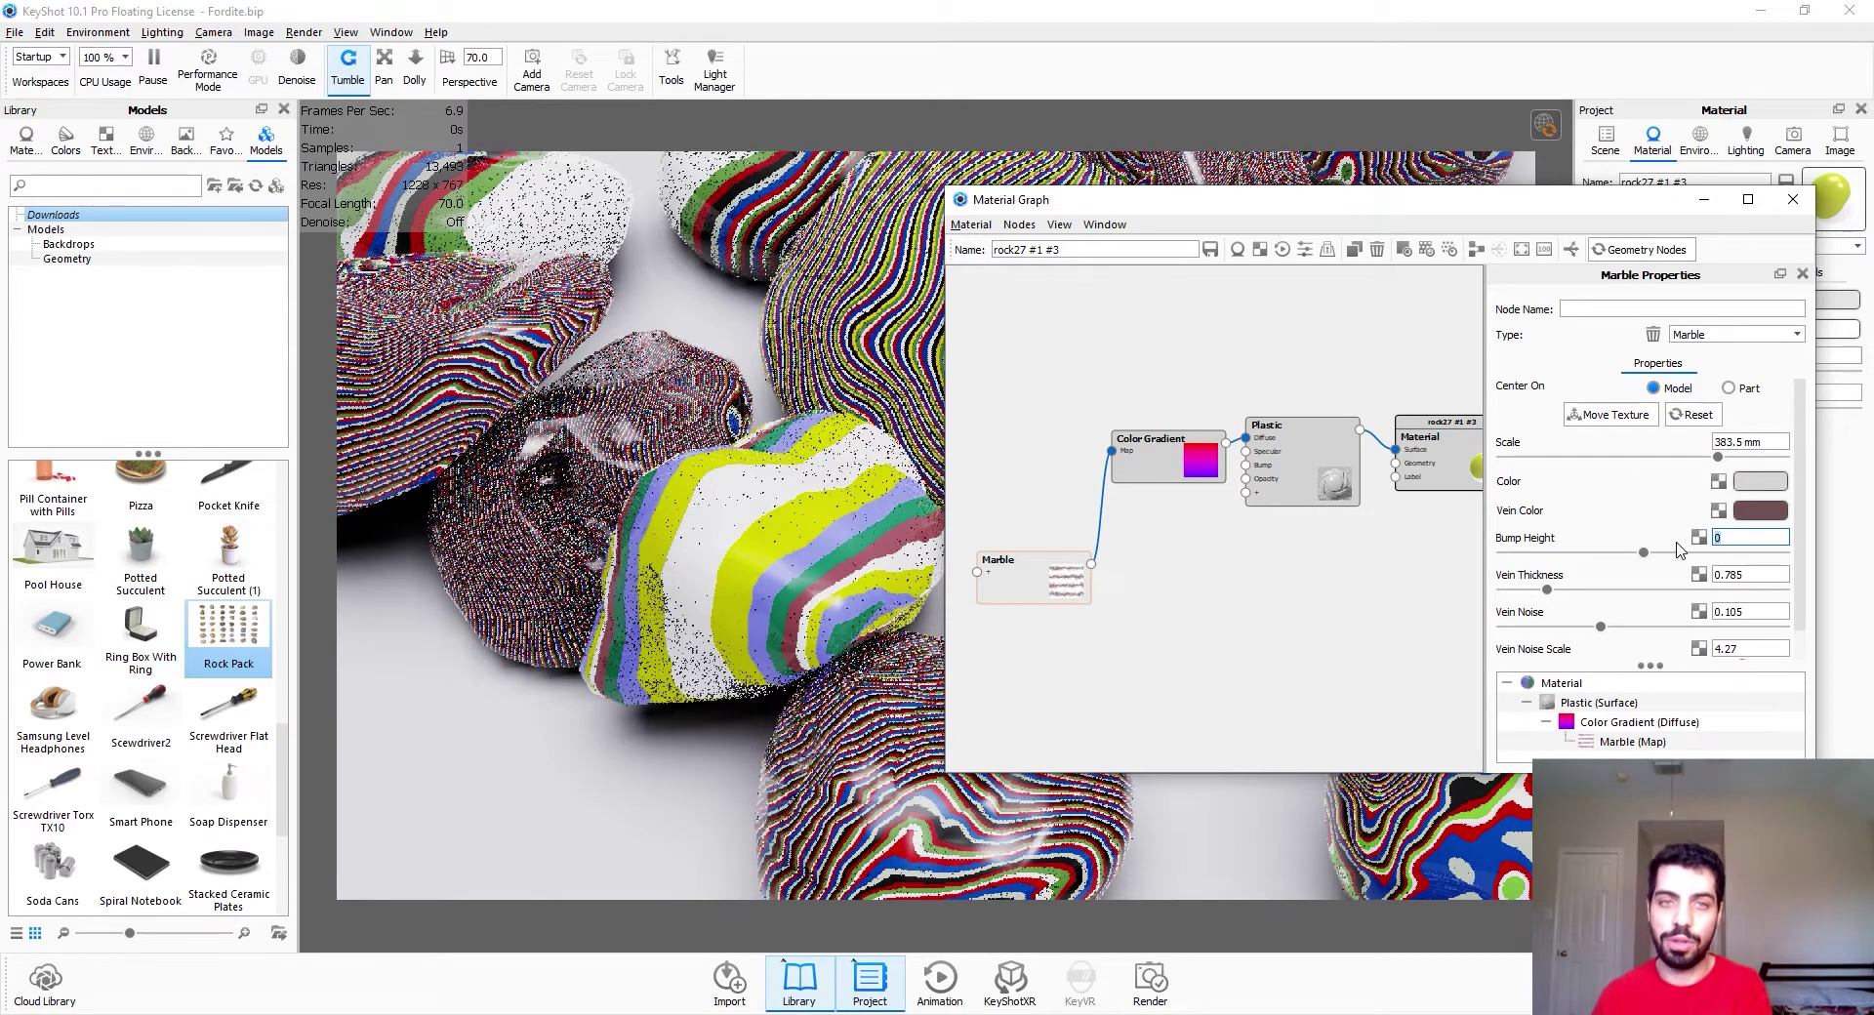
pyautogui.moveTo(1718, 456); pyautogui.dragTo(1621, 485)
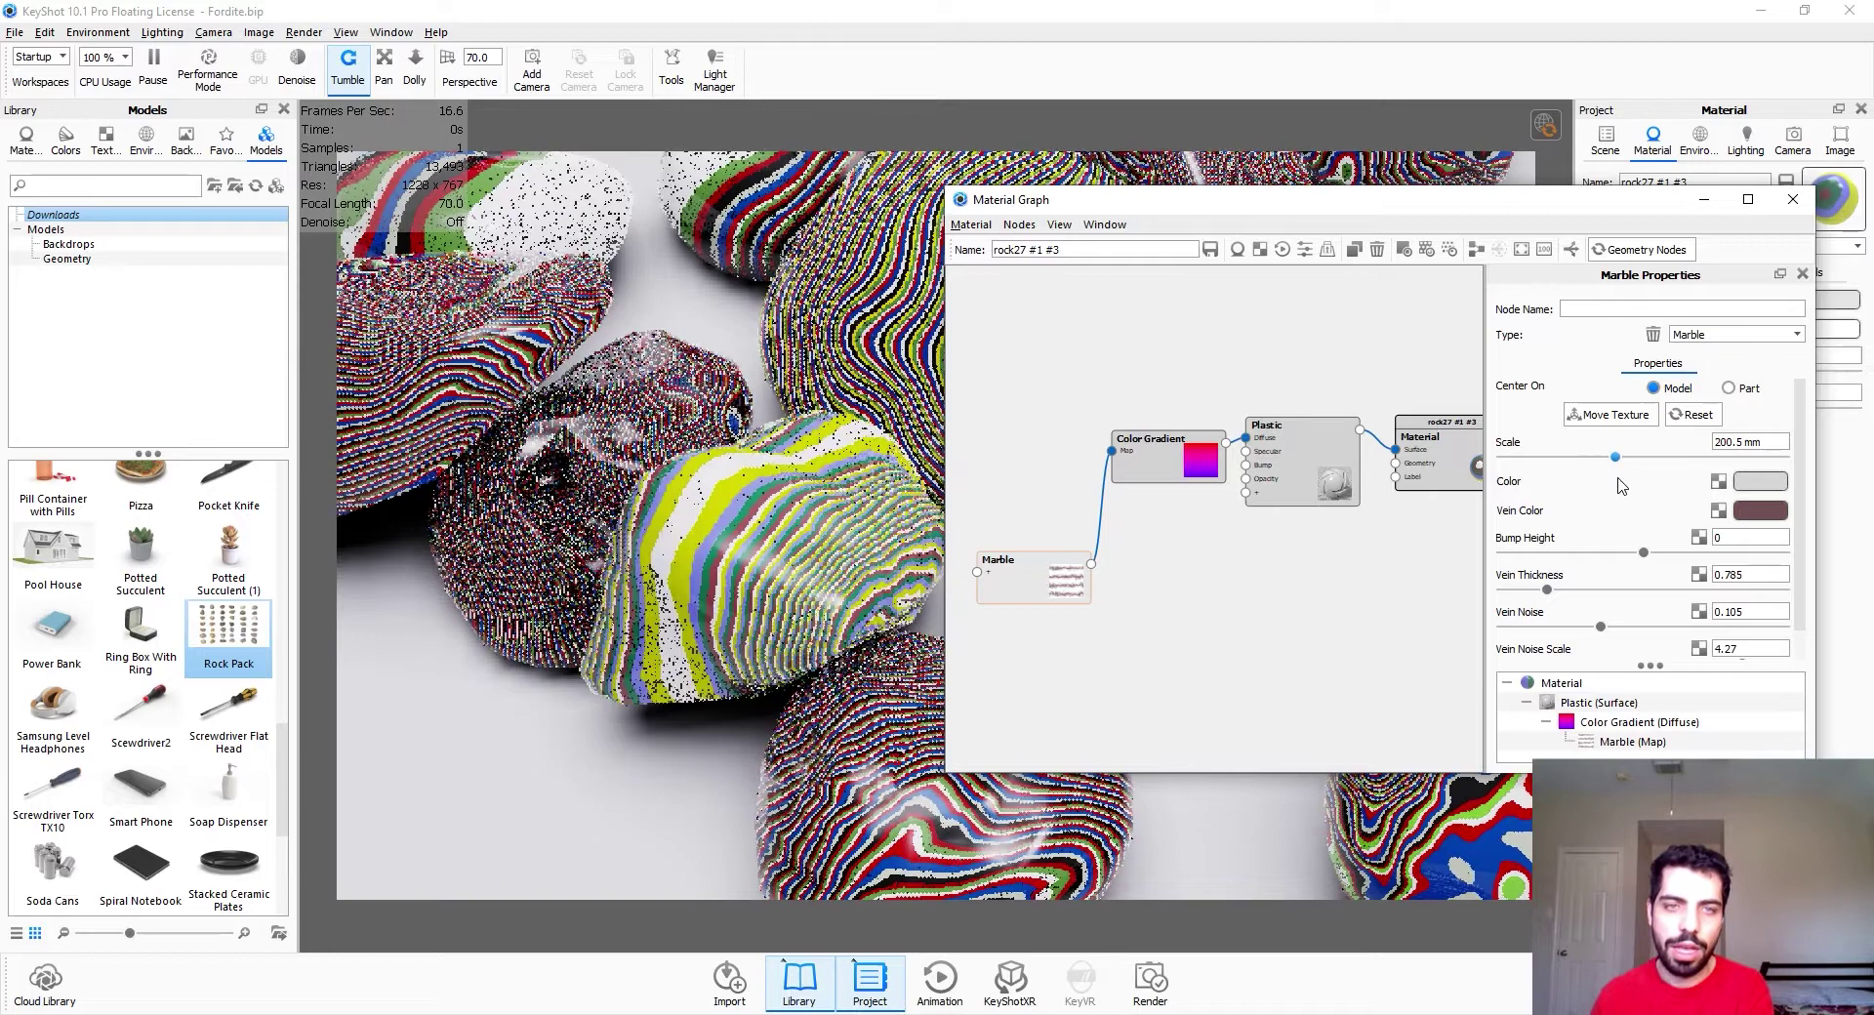
pyautogui.click(1743, 442)
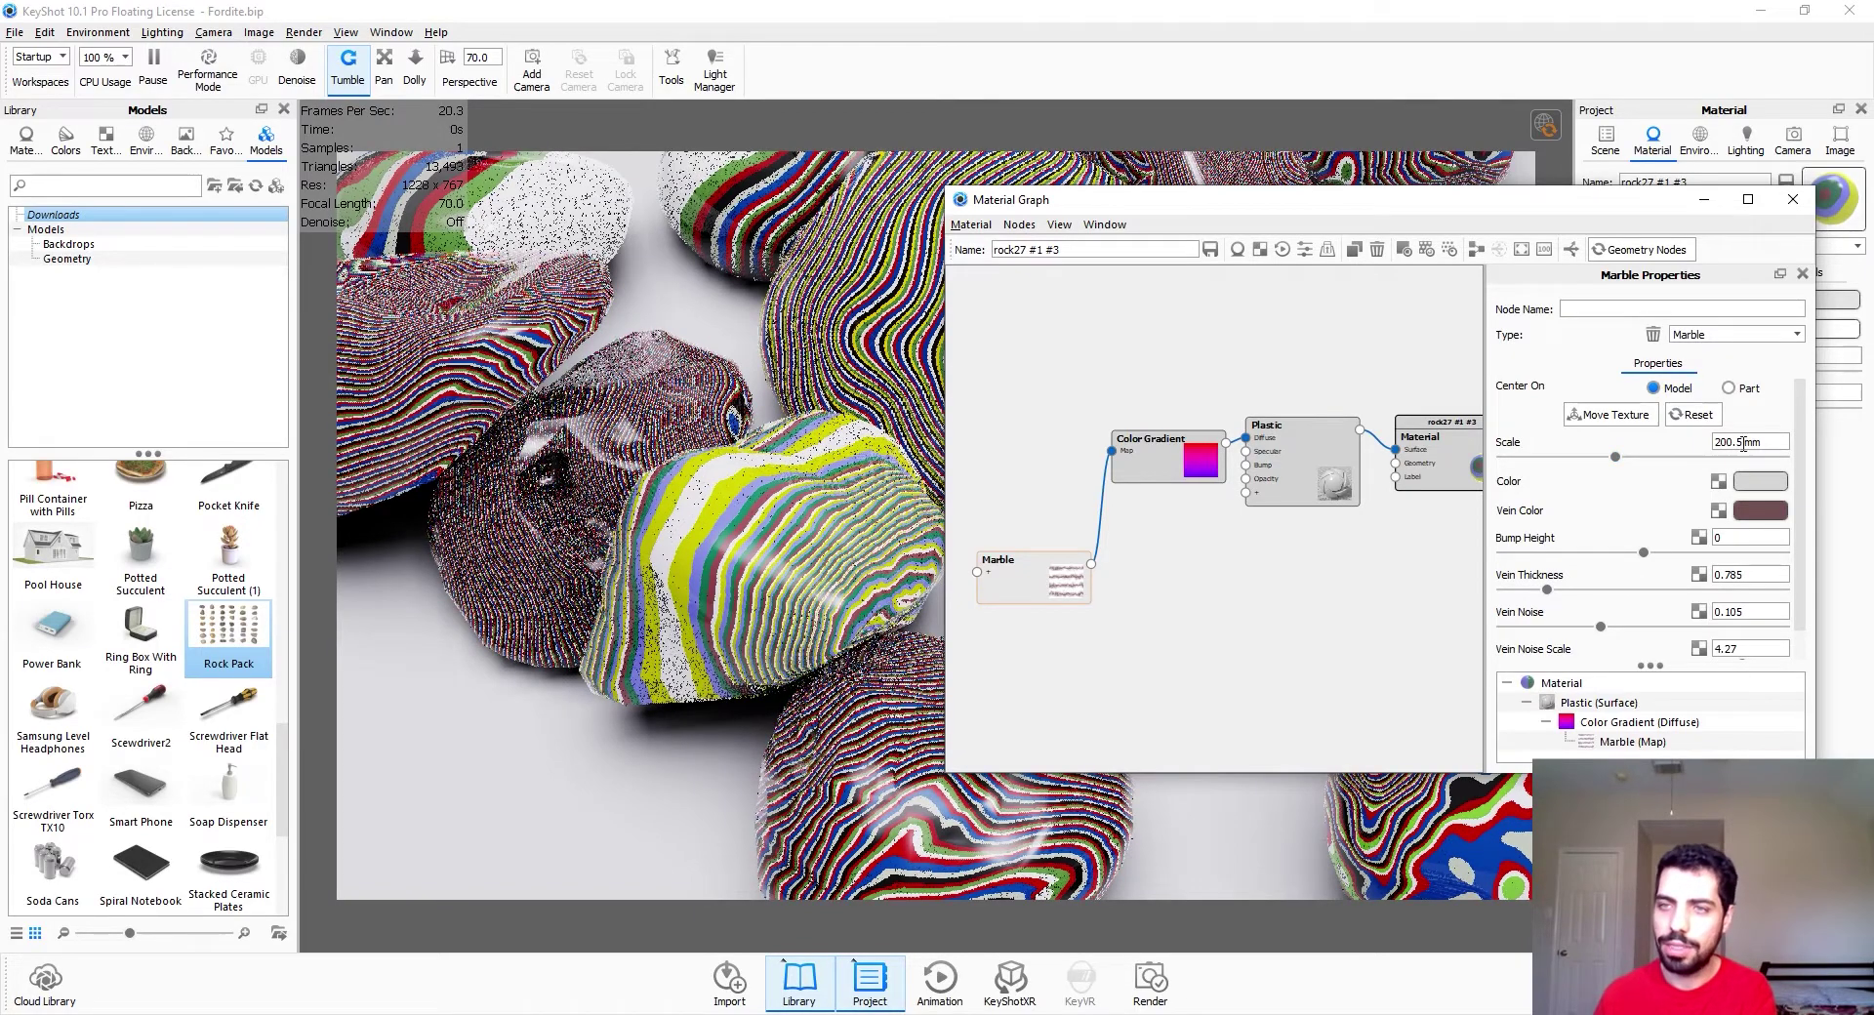
pyautogui.write('200')
pyautogui.press('Return')
pyautogui.scroll(-1, 1593, 525)
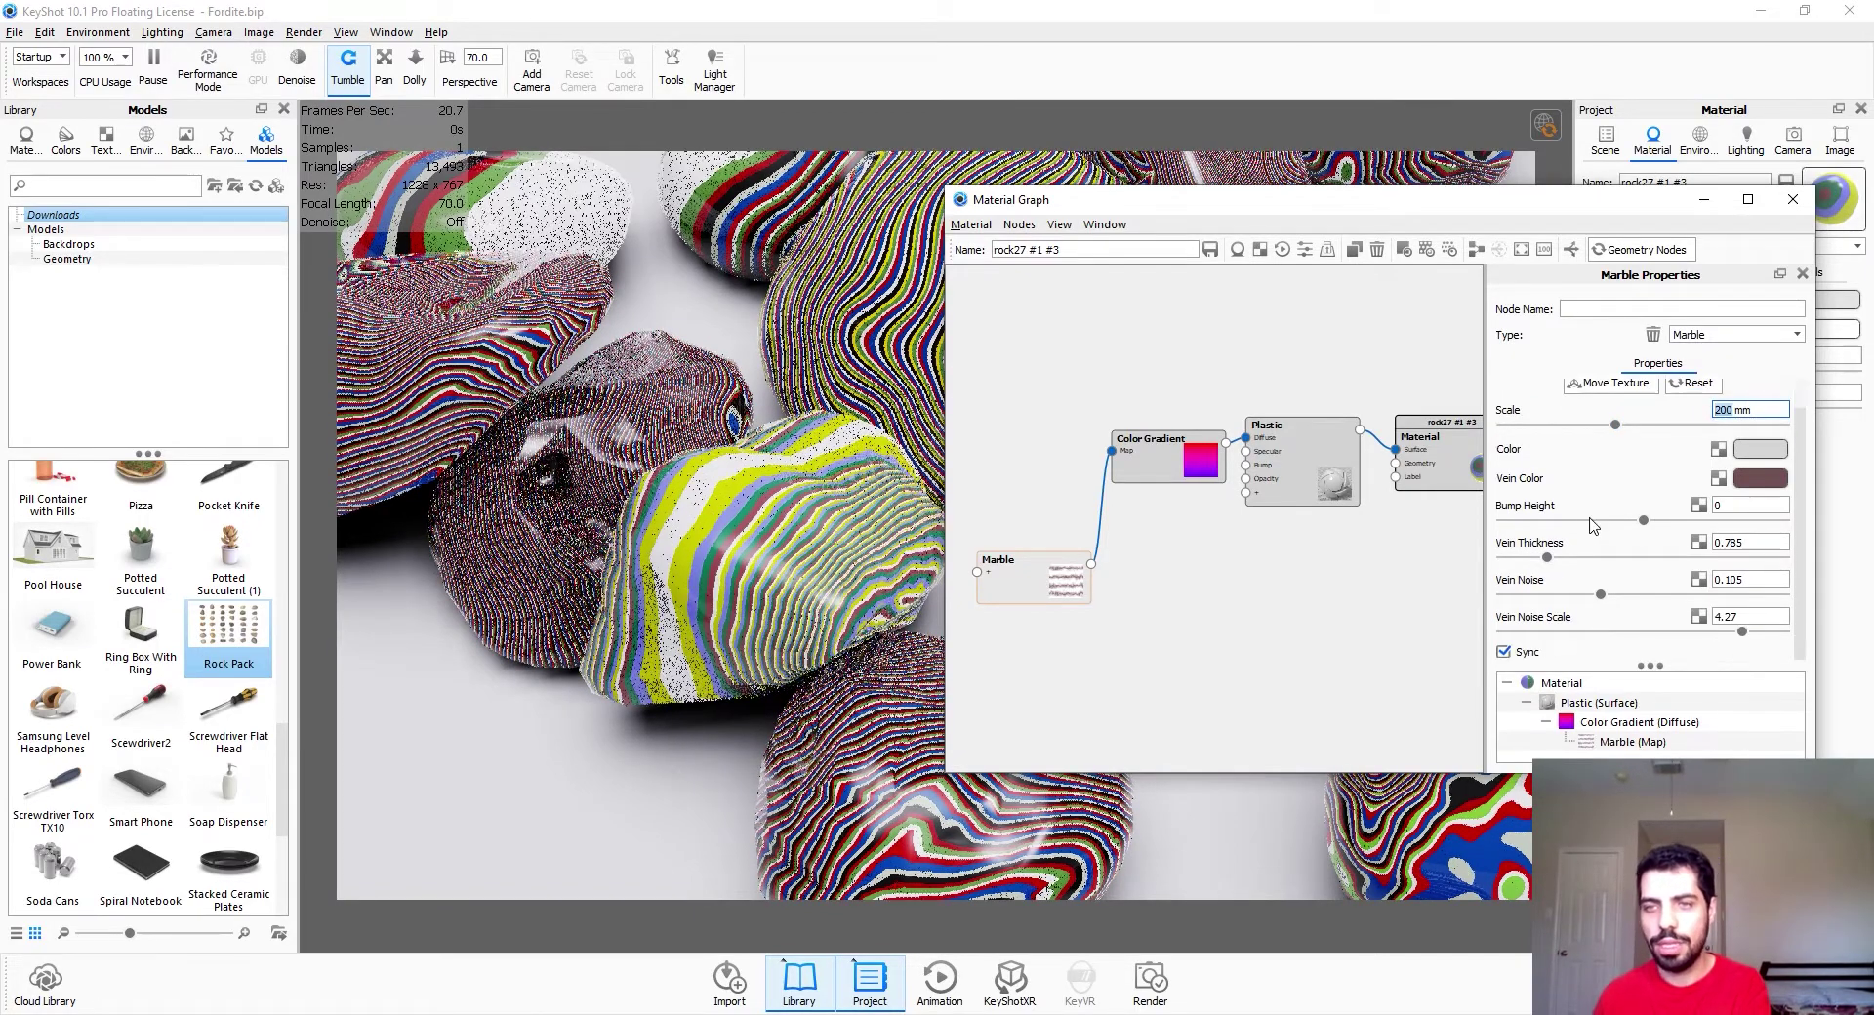
pyautogui.moveTo(1546, 558); pyautogui.dragTo(1570, 567)
pyautogui.scroll(1, 1591, 486)
# Start moving the Marble texture and rotate its pattern on the rock with the model-centered manipulator
pyautogui.click(1615, 414)
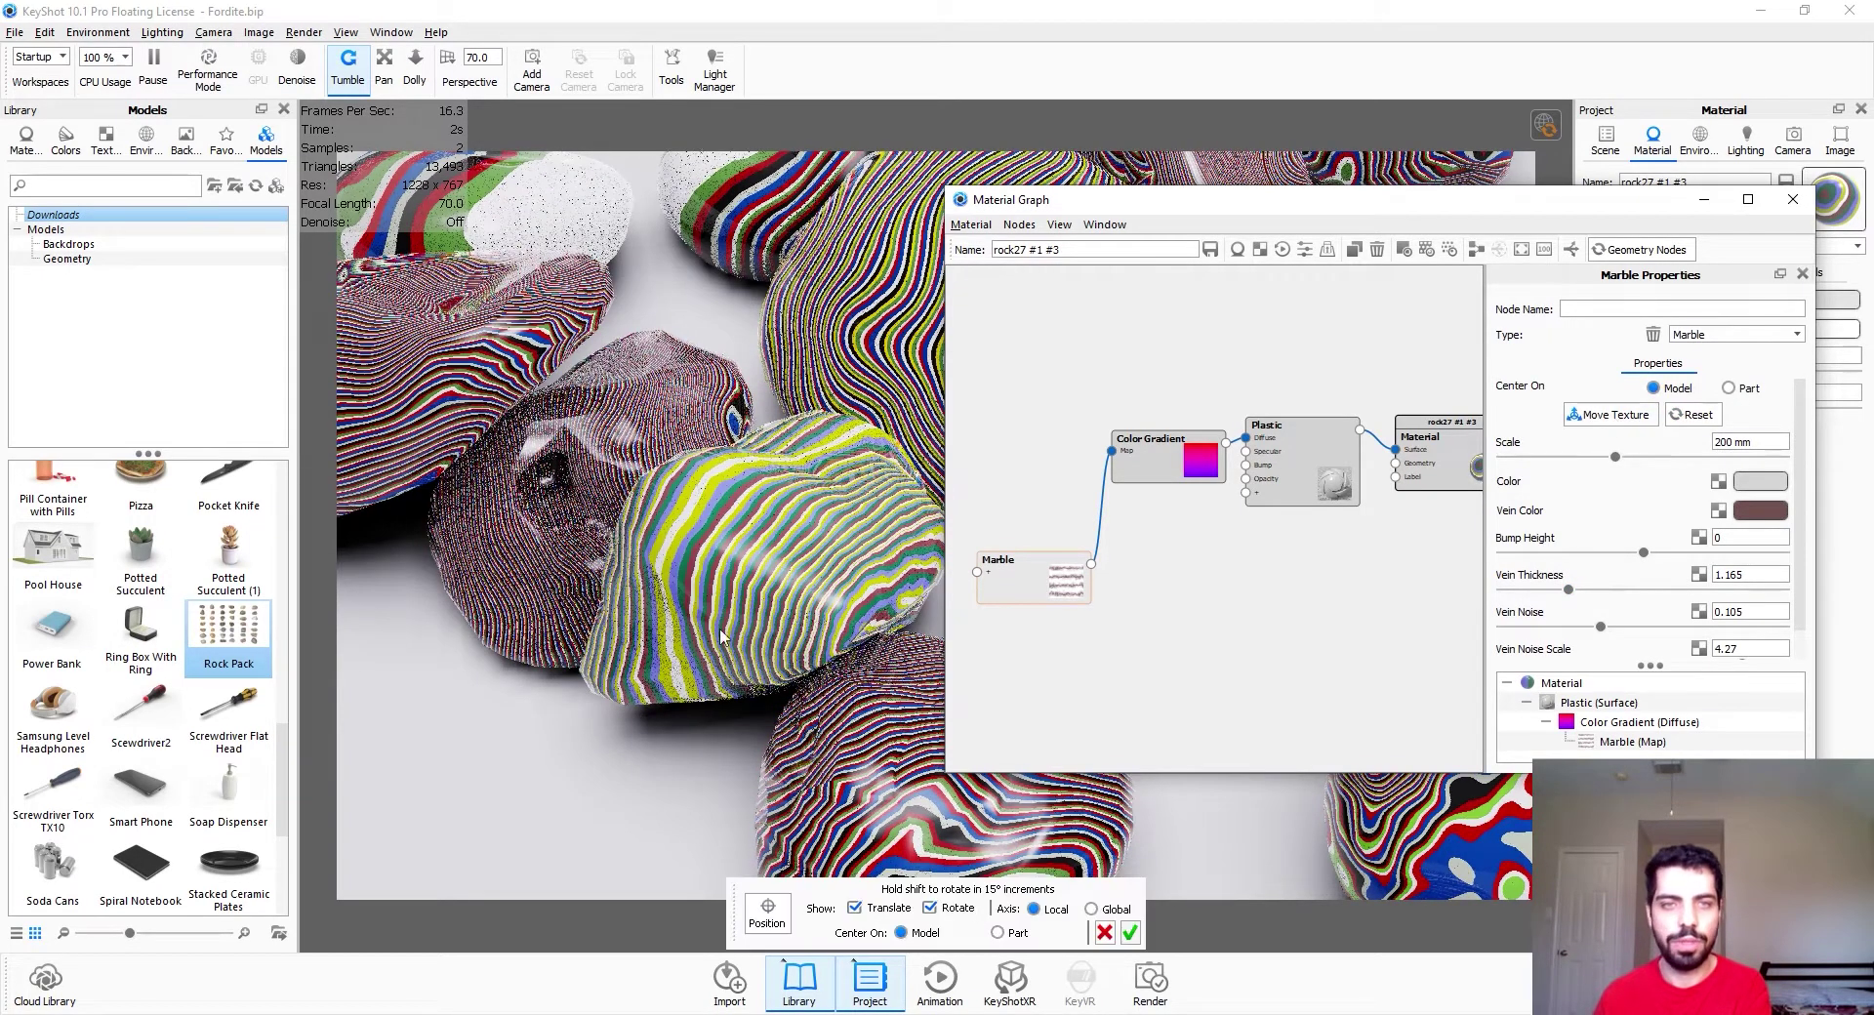
pyautogui.scroll(-5, 487, 772)
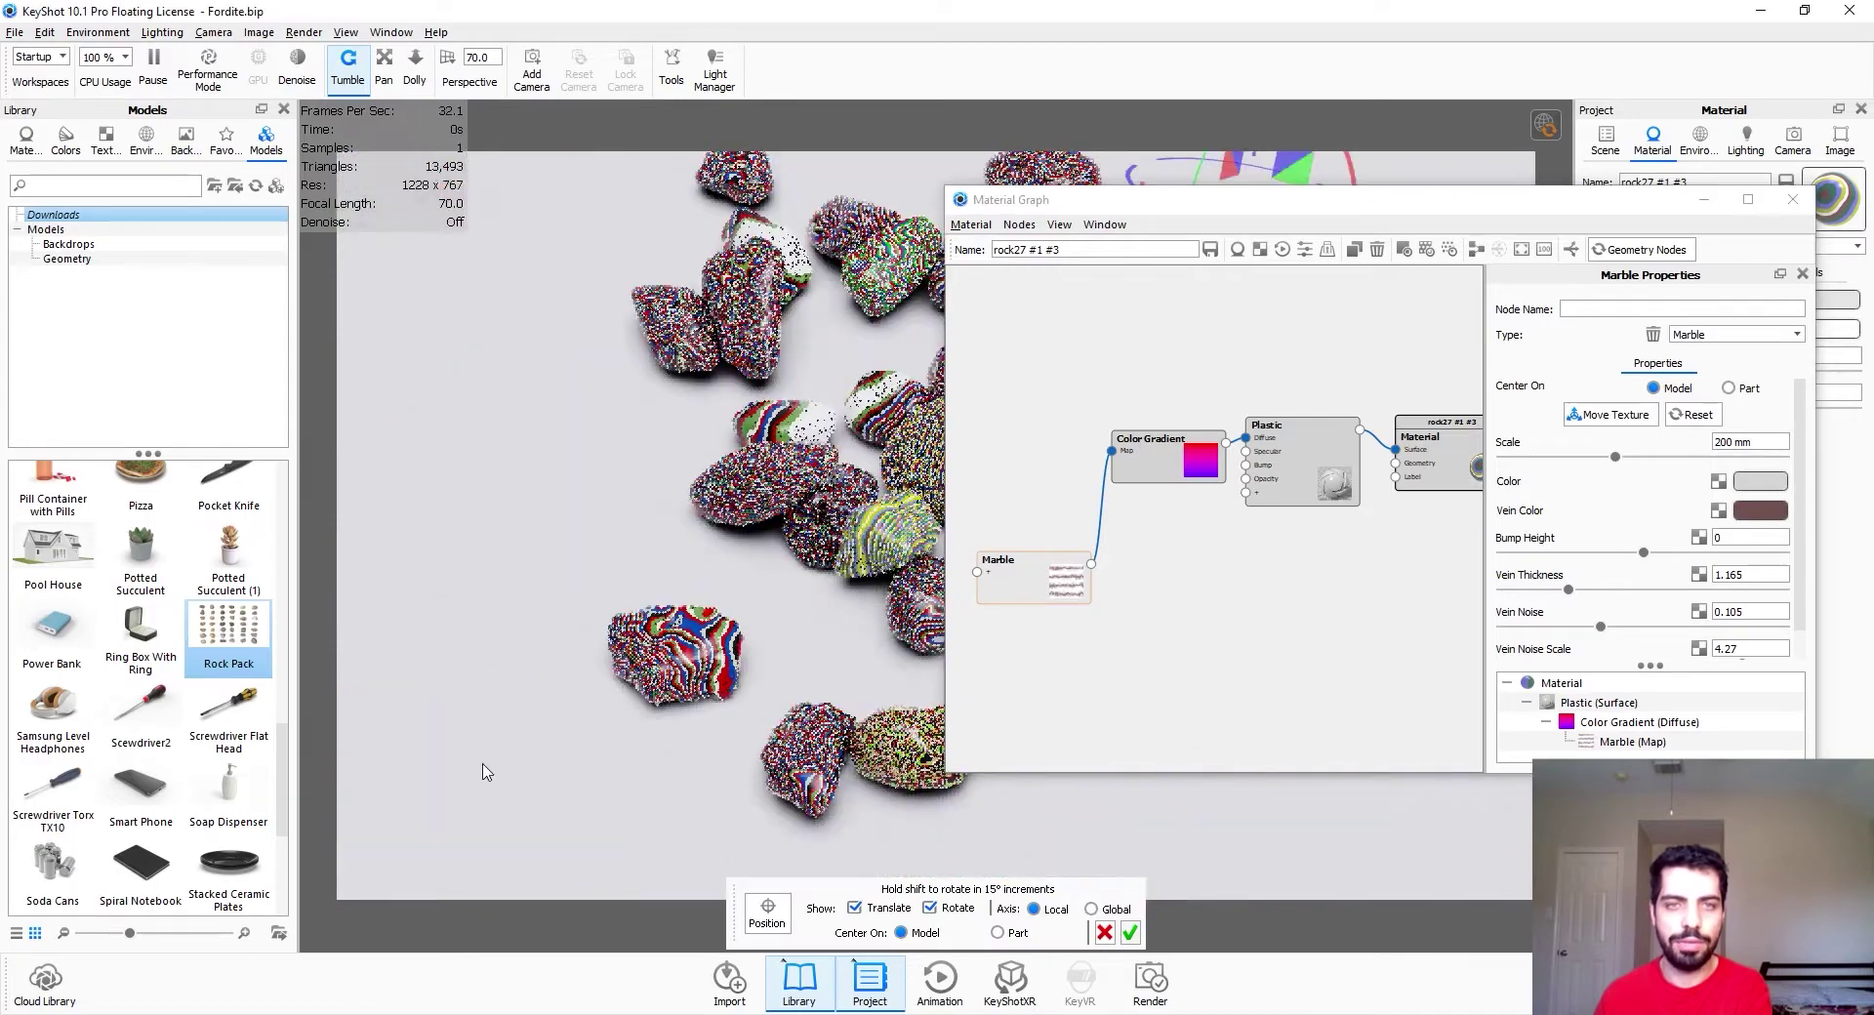
pyautogui.moveTo(633, 735); pyautogui.dragTo(486, 772, button='middle')
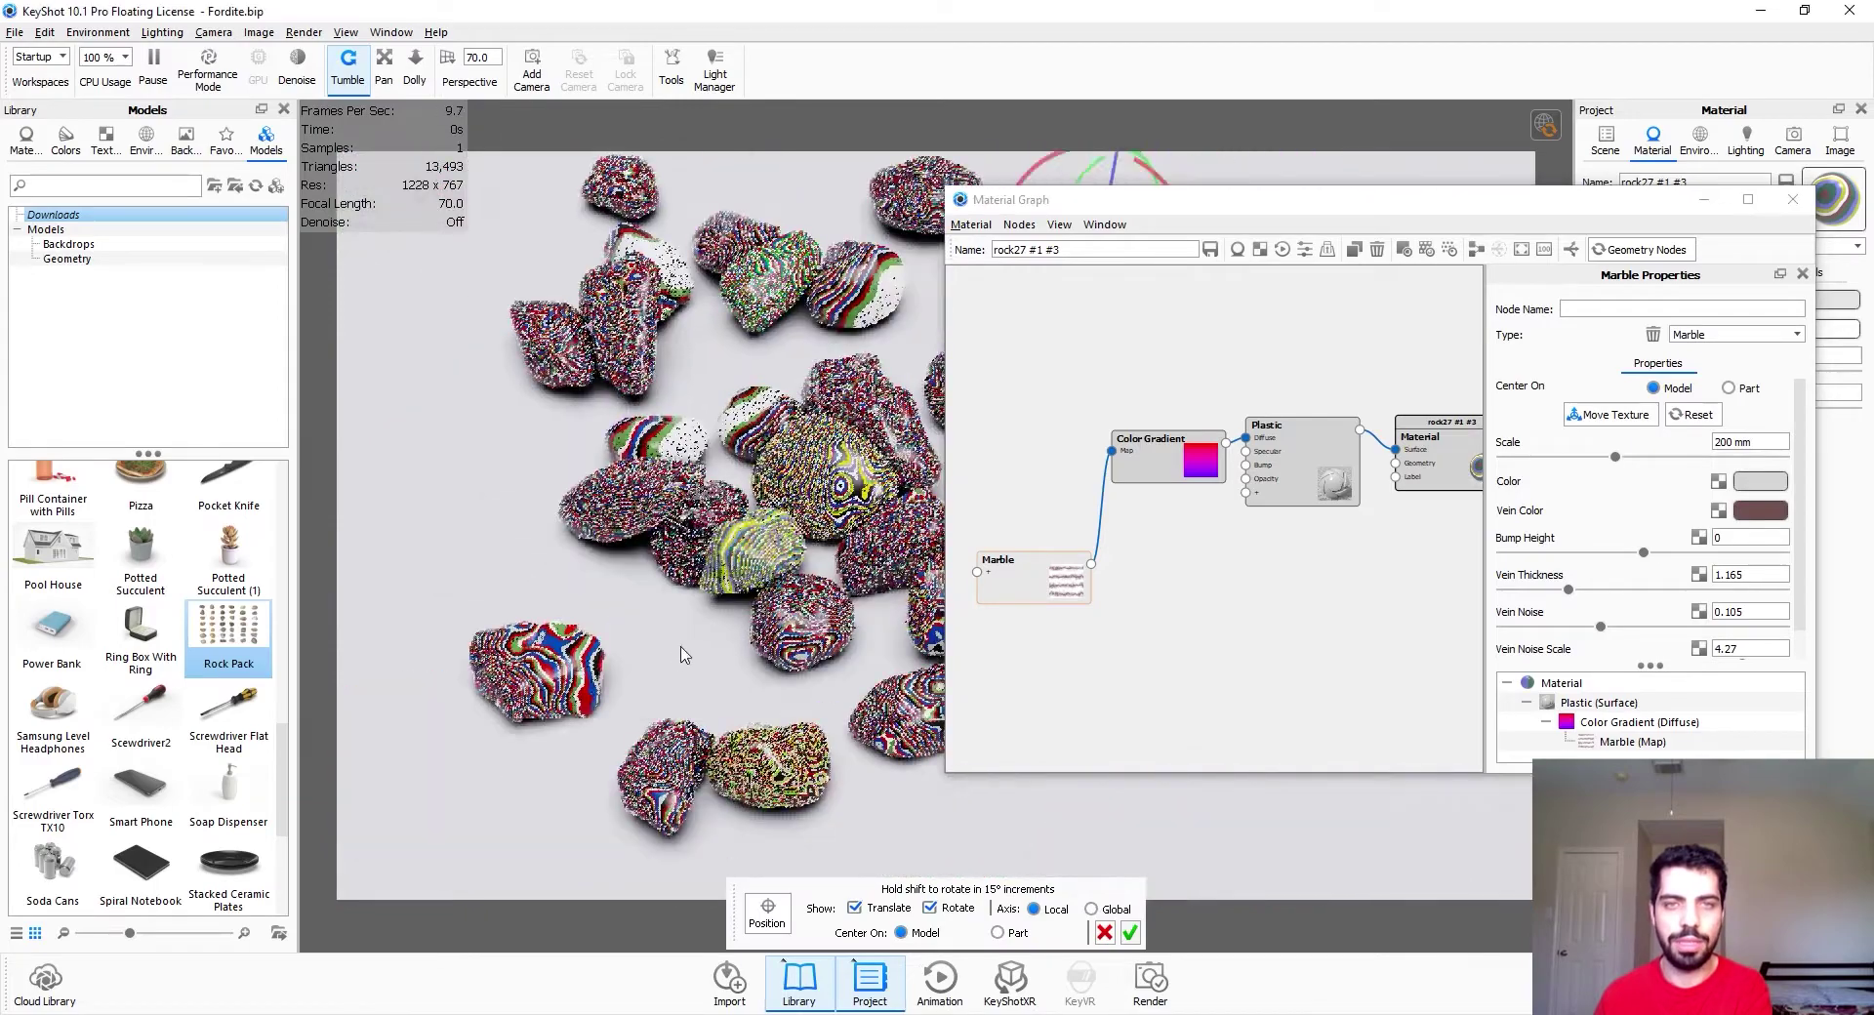
pyautogui.scroll(-3, 682, 653)
pyautogui.moveTo(674, 655); pyautogui.dragTo(390, 720, button='middle')
pyautogui.moveTo(910, 346); pyautogui.dragTo(809, 293)
pyautogui.scroll(5, 762, 419)
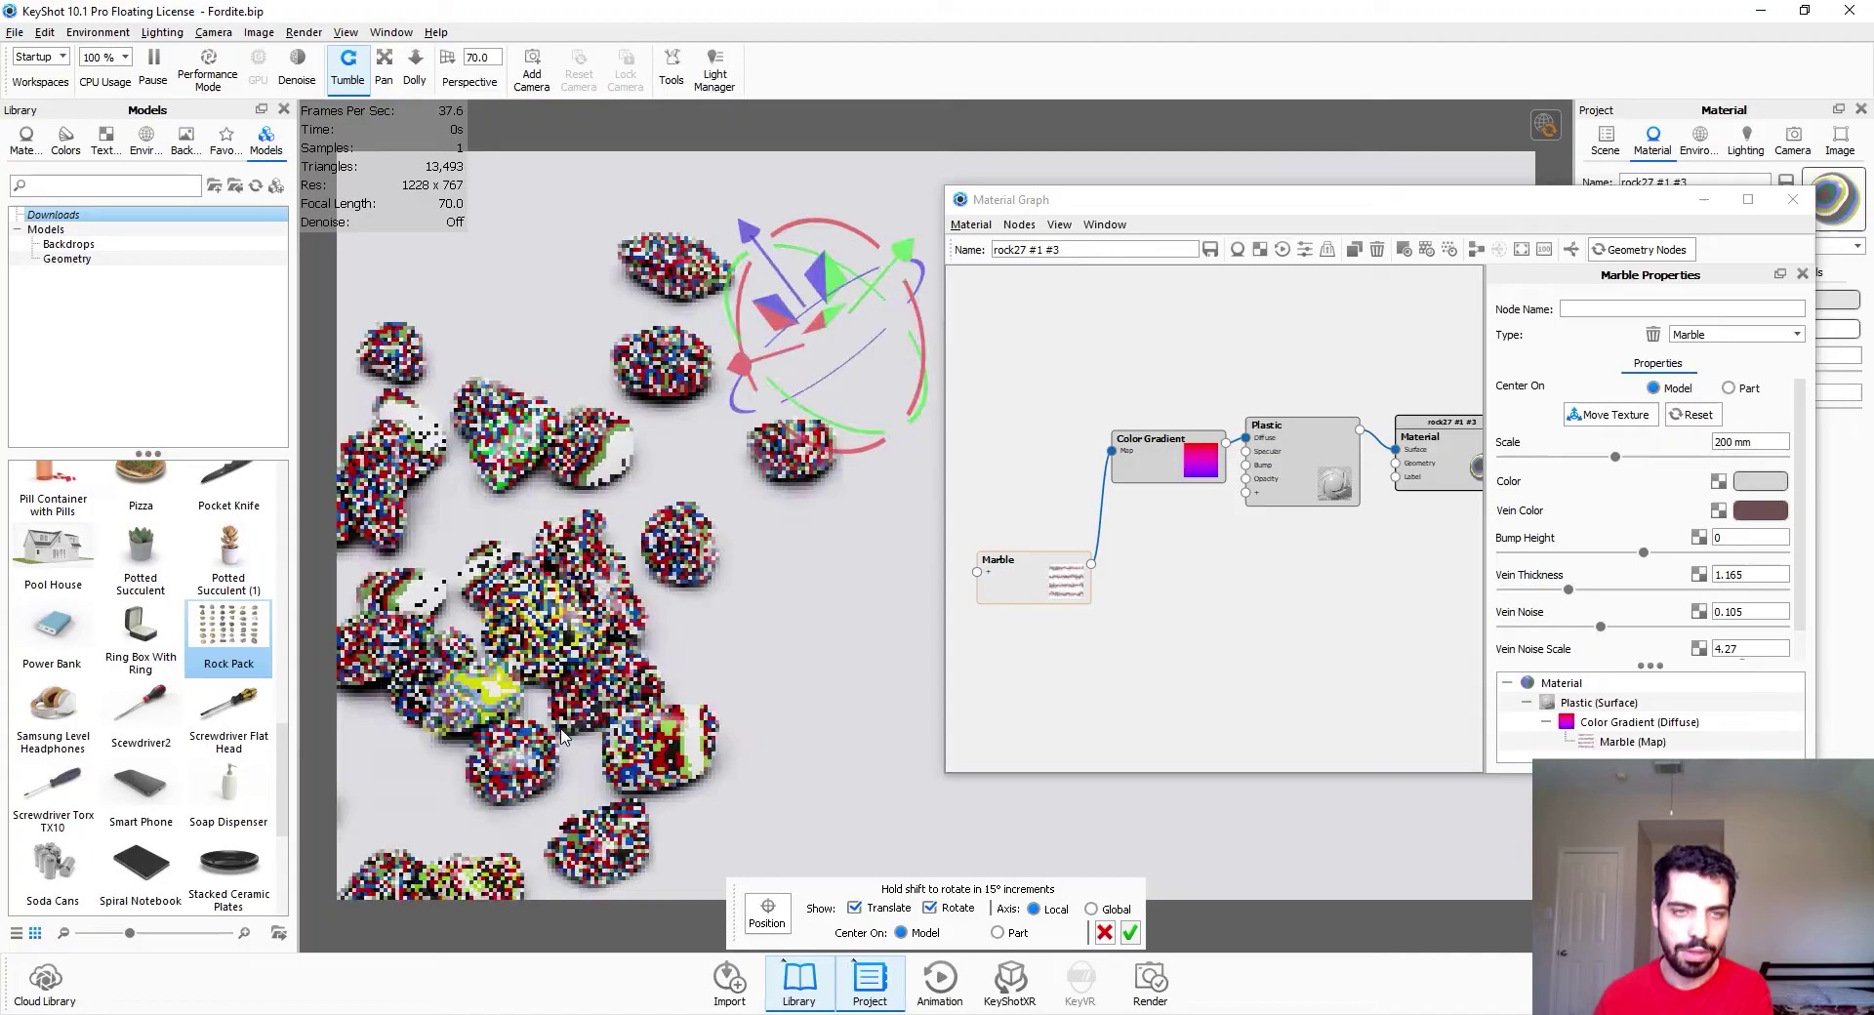
pyautogui.moveTo(718, 527); pyautogui.dragTo(897, 396, button='middle')
pyautogui.scroll(4, 884, 410)
pyautogui.moveTo(1253, 480); pyautogui.dragTo(1366, 420, button='middle')
pyautogui.scroll(4, 752, 420)
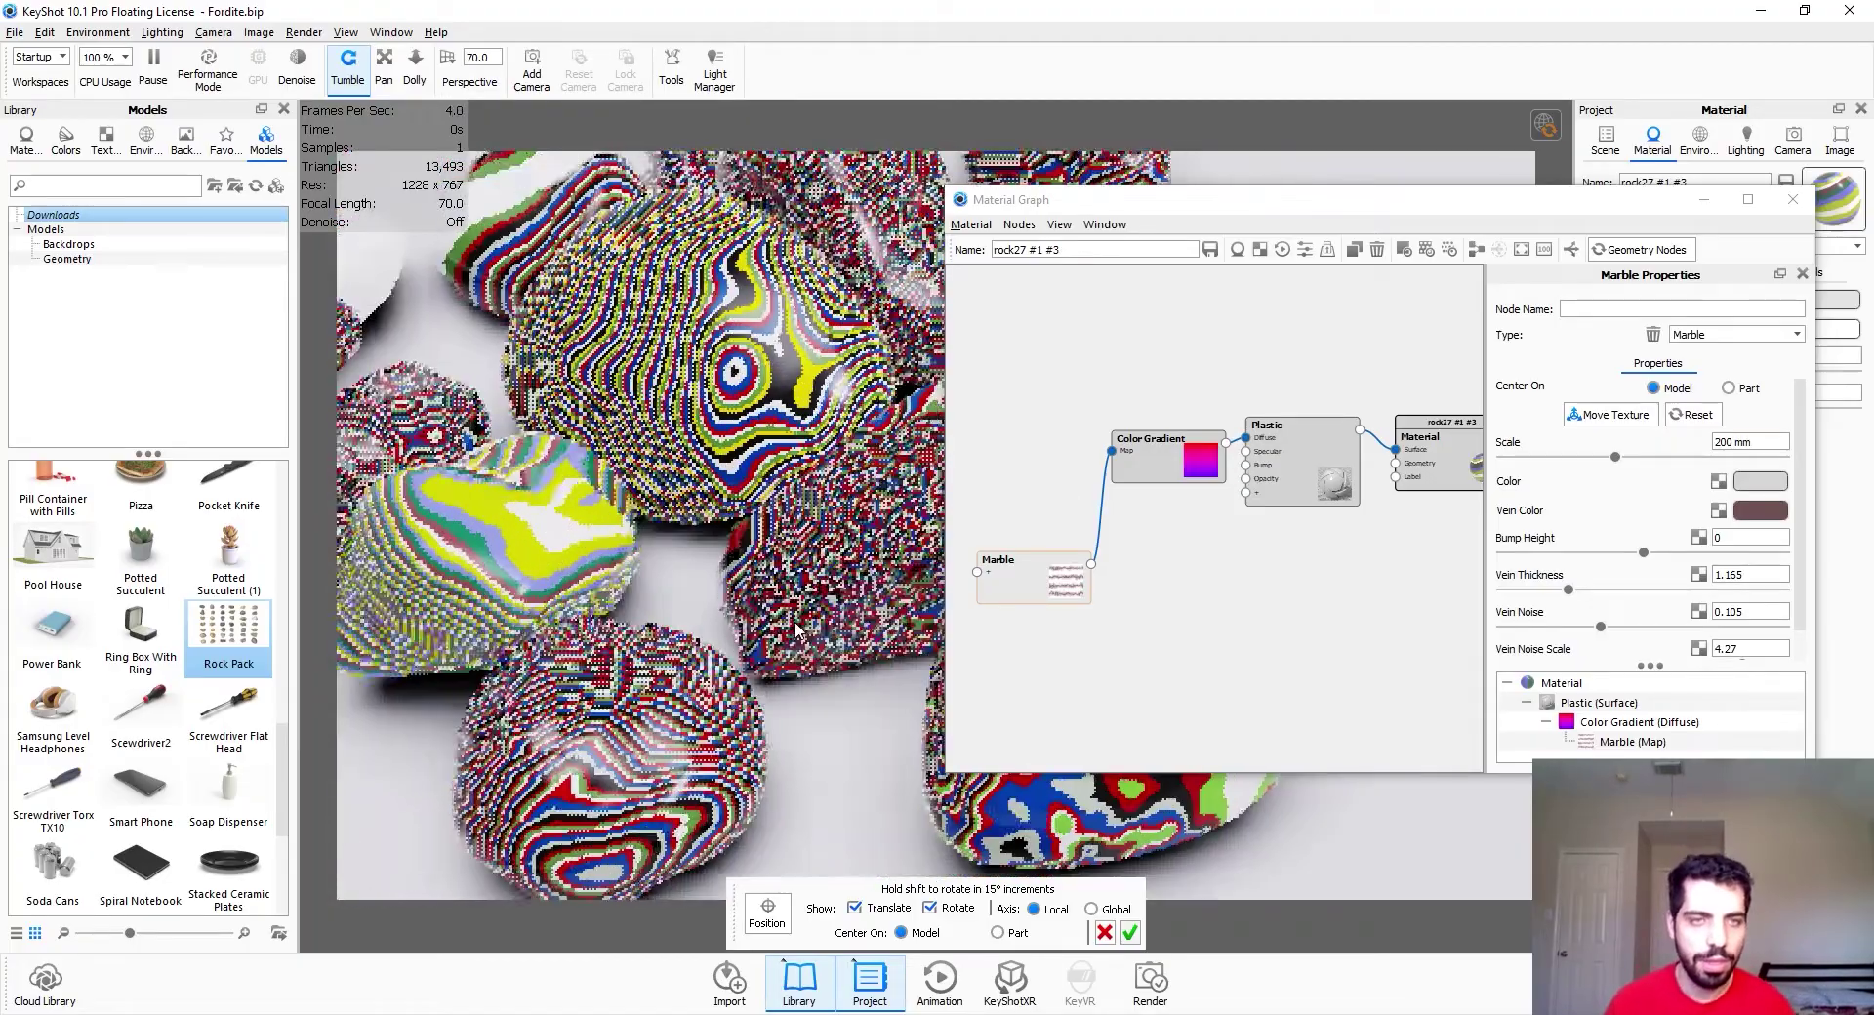
pyautogui.moveTo(703, 508); pyautogui.dragTo(834, 457, button='middle')
# With Performance Mode on, center the Marble texture on the part, rotate its pattern around the rock and accept the placement
pyautogui.click(224, 86)
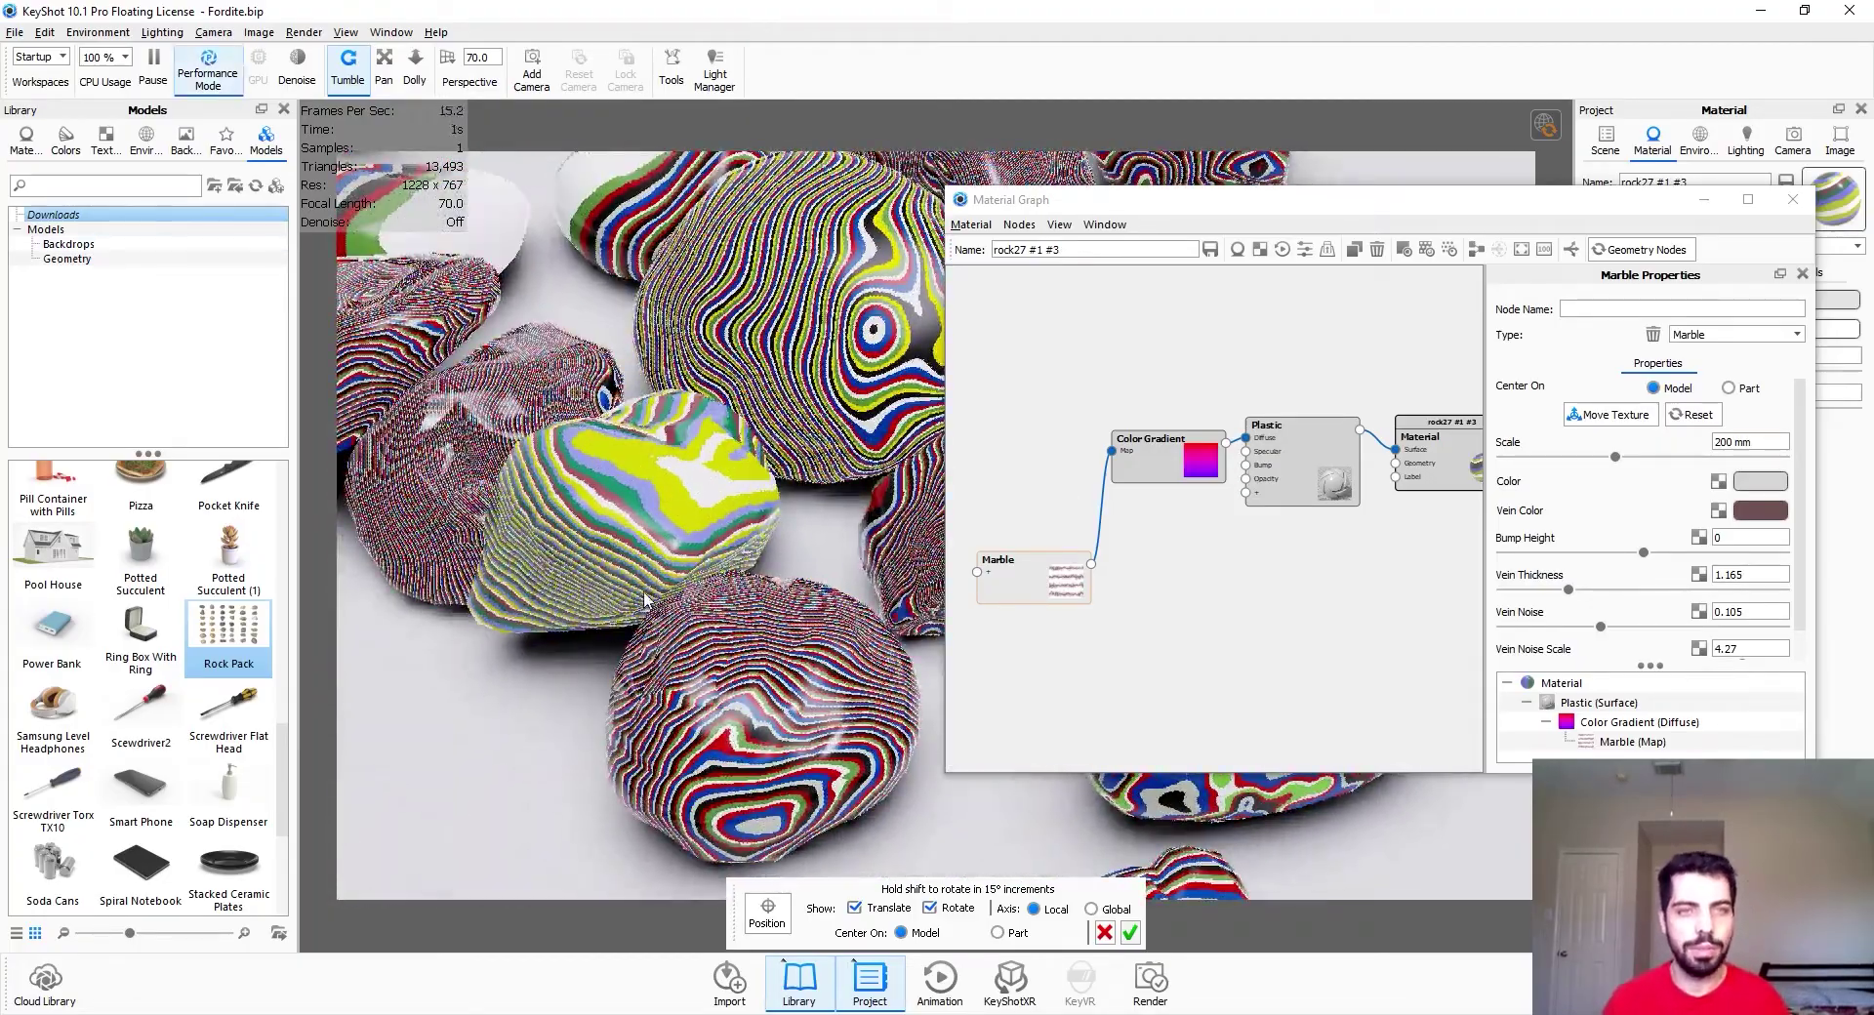
pyautogui.scroll(2, 758, 520)
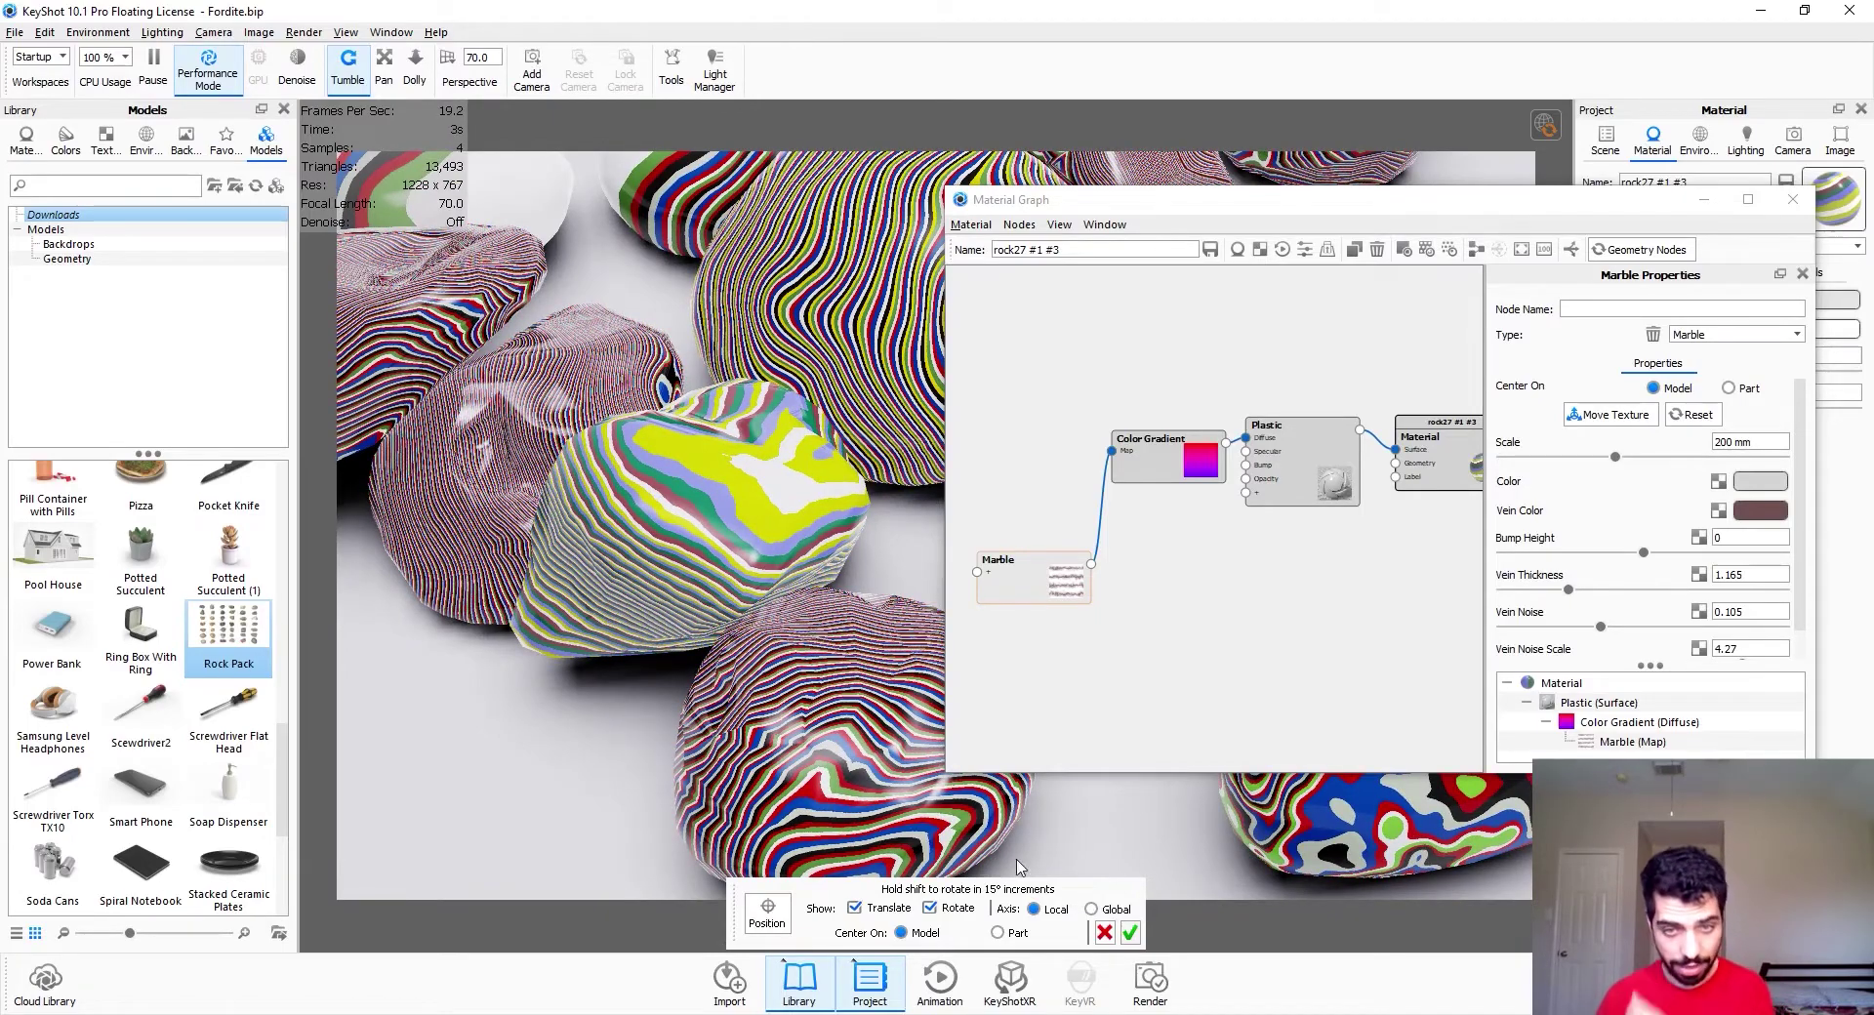
pyautogui.scroll(-5, 796, 702)
pyautogui.click(998, 934)
pyautogui.scroll(3, 800, 503)
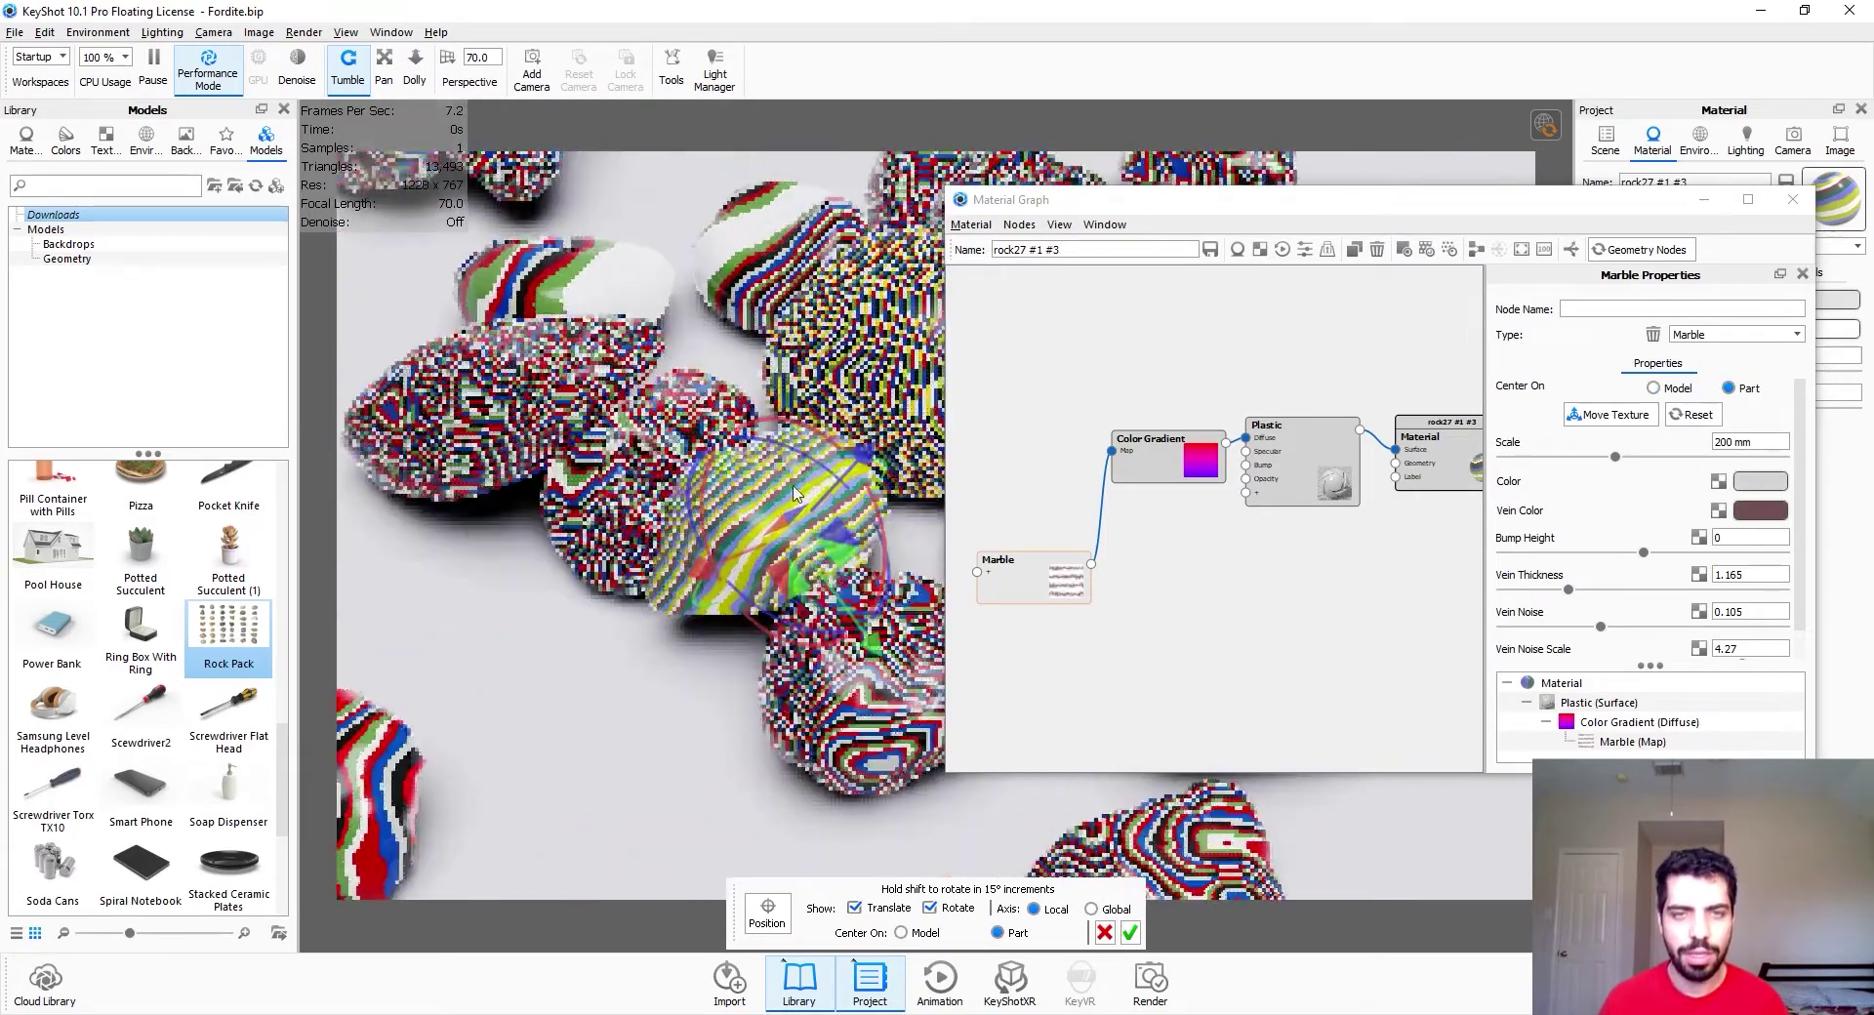
pyautogui.moveTo(799, 500); pyautogui.dragTo(819, 589)
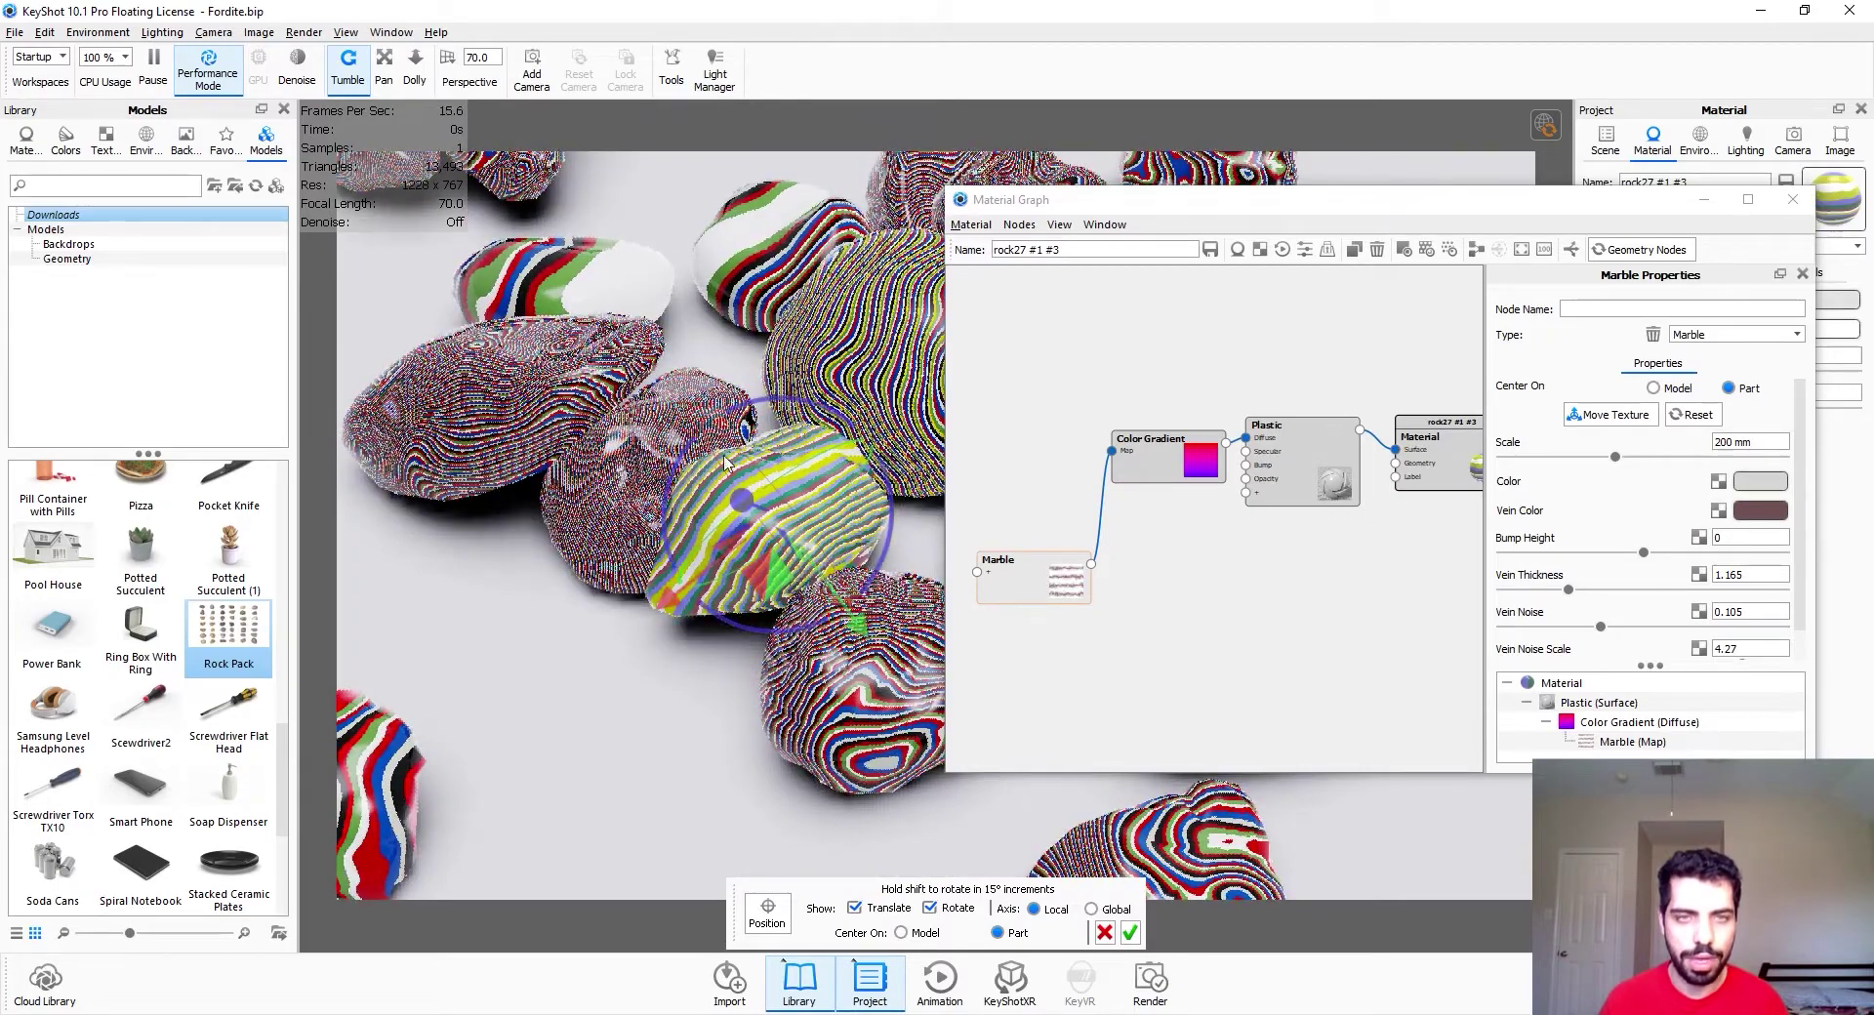
pyautogui.moveTo(717, 469); pyautogui.dragTo(832, 587)
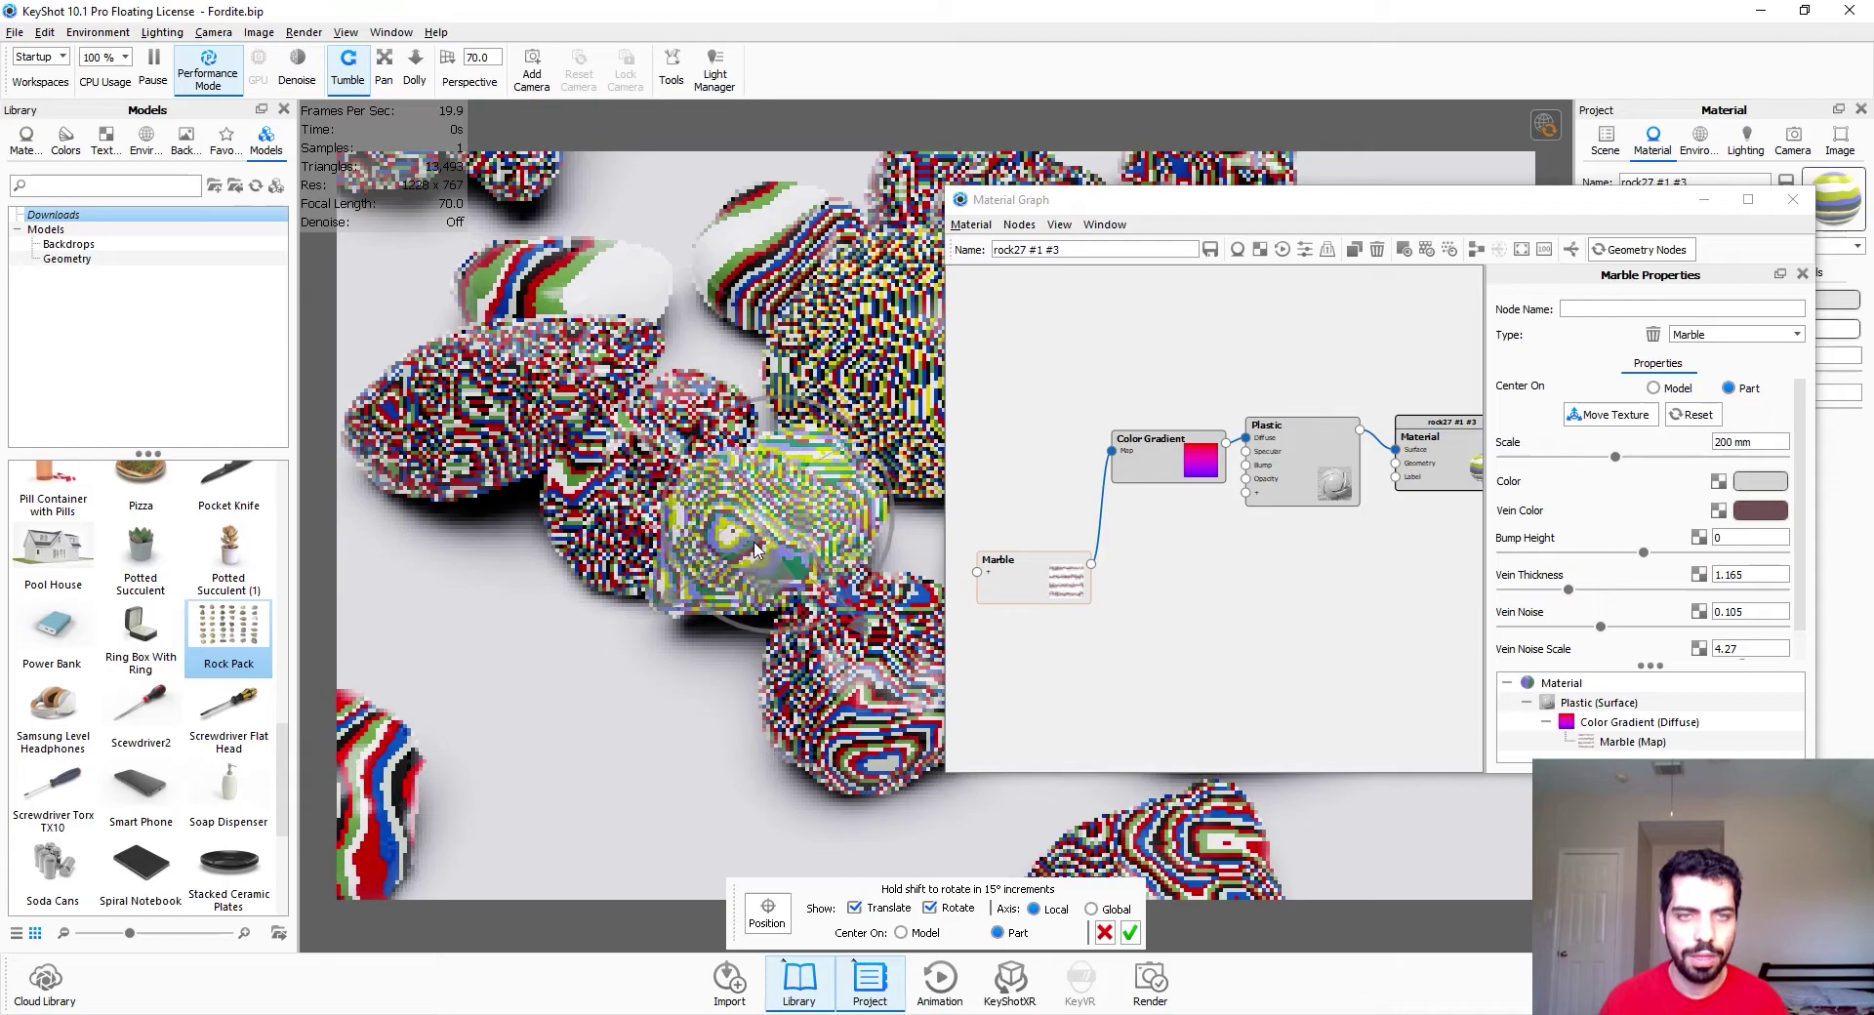
pyautogui.click(1130, 935)
pyautogui.scroll(5, 849, 612)
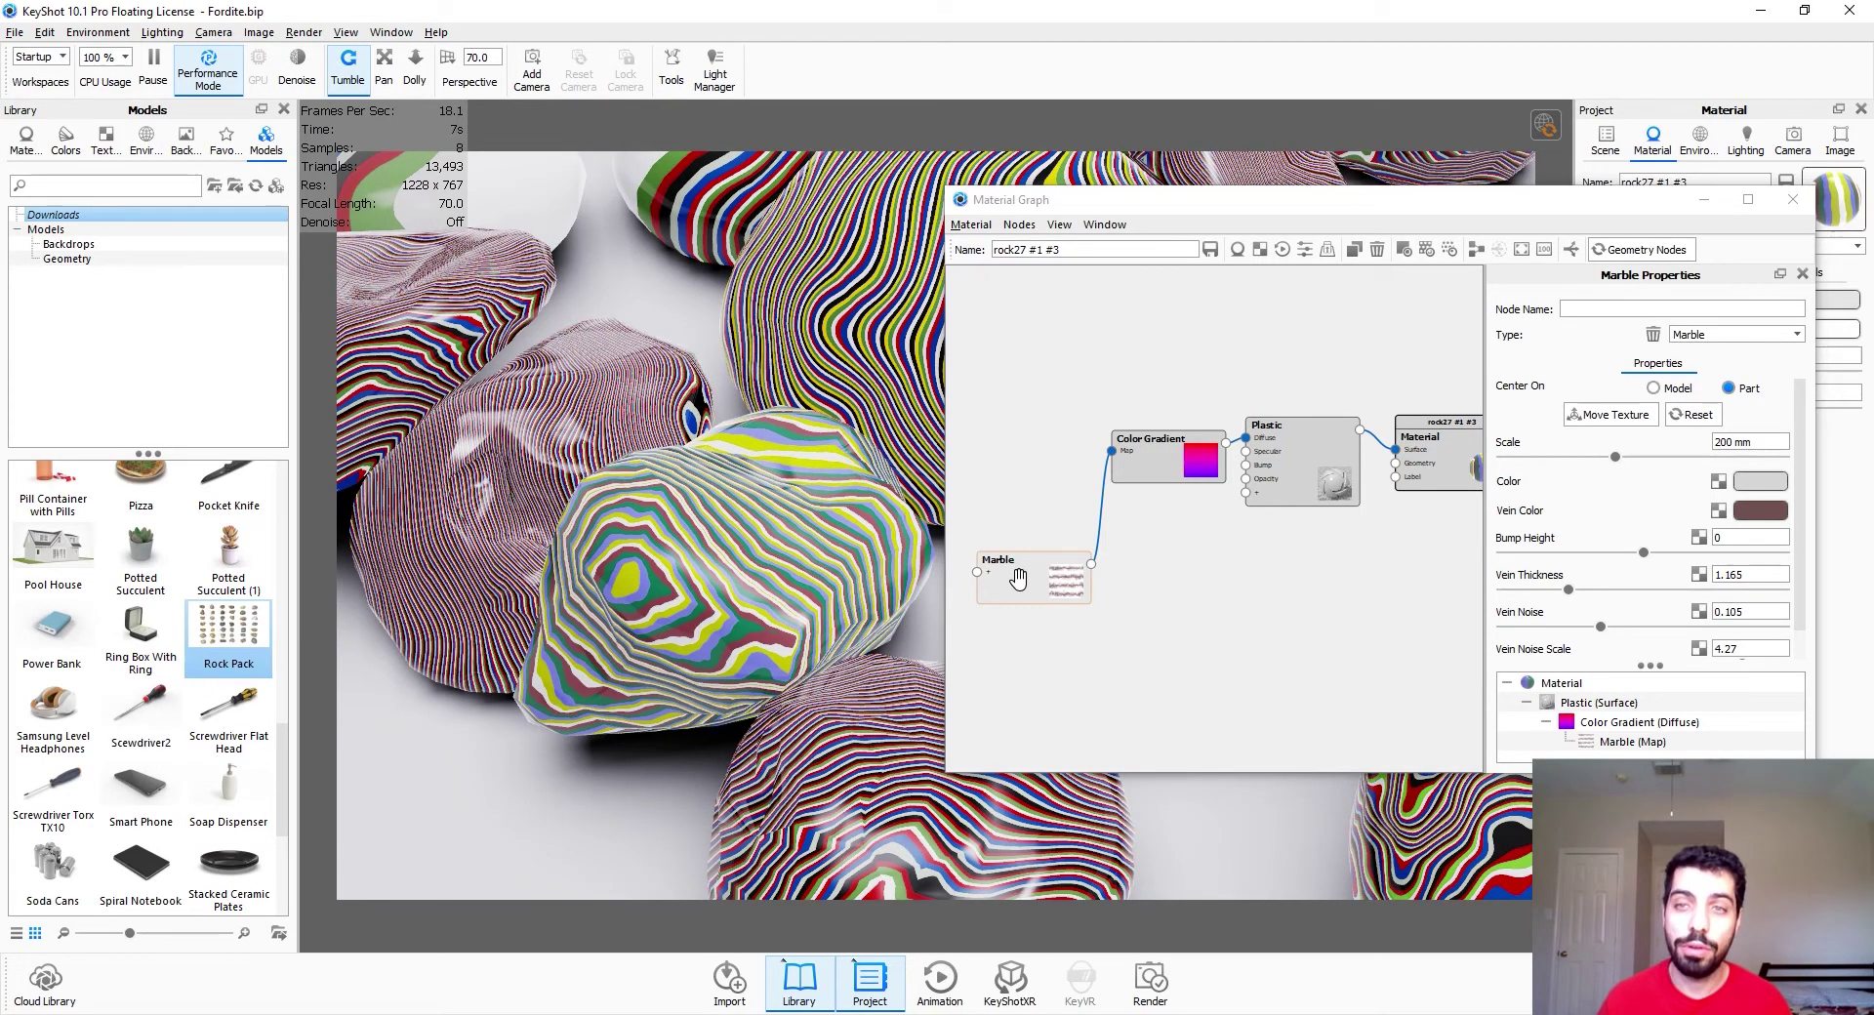
# Close the Material Graph and bring the entire rock pile into view
pyautogui.scroll(-1, 1659, 602)
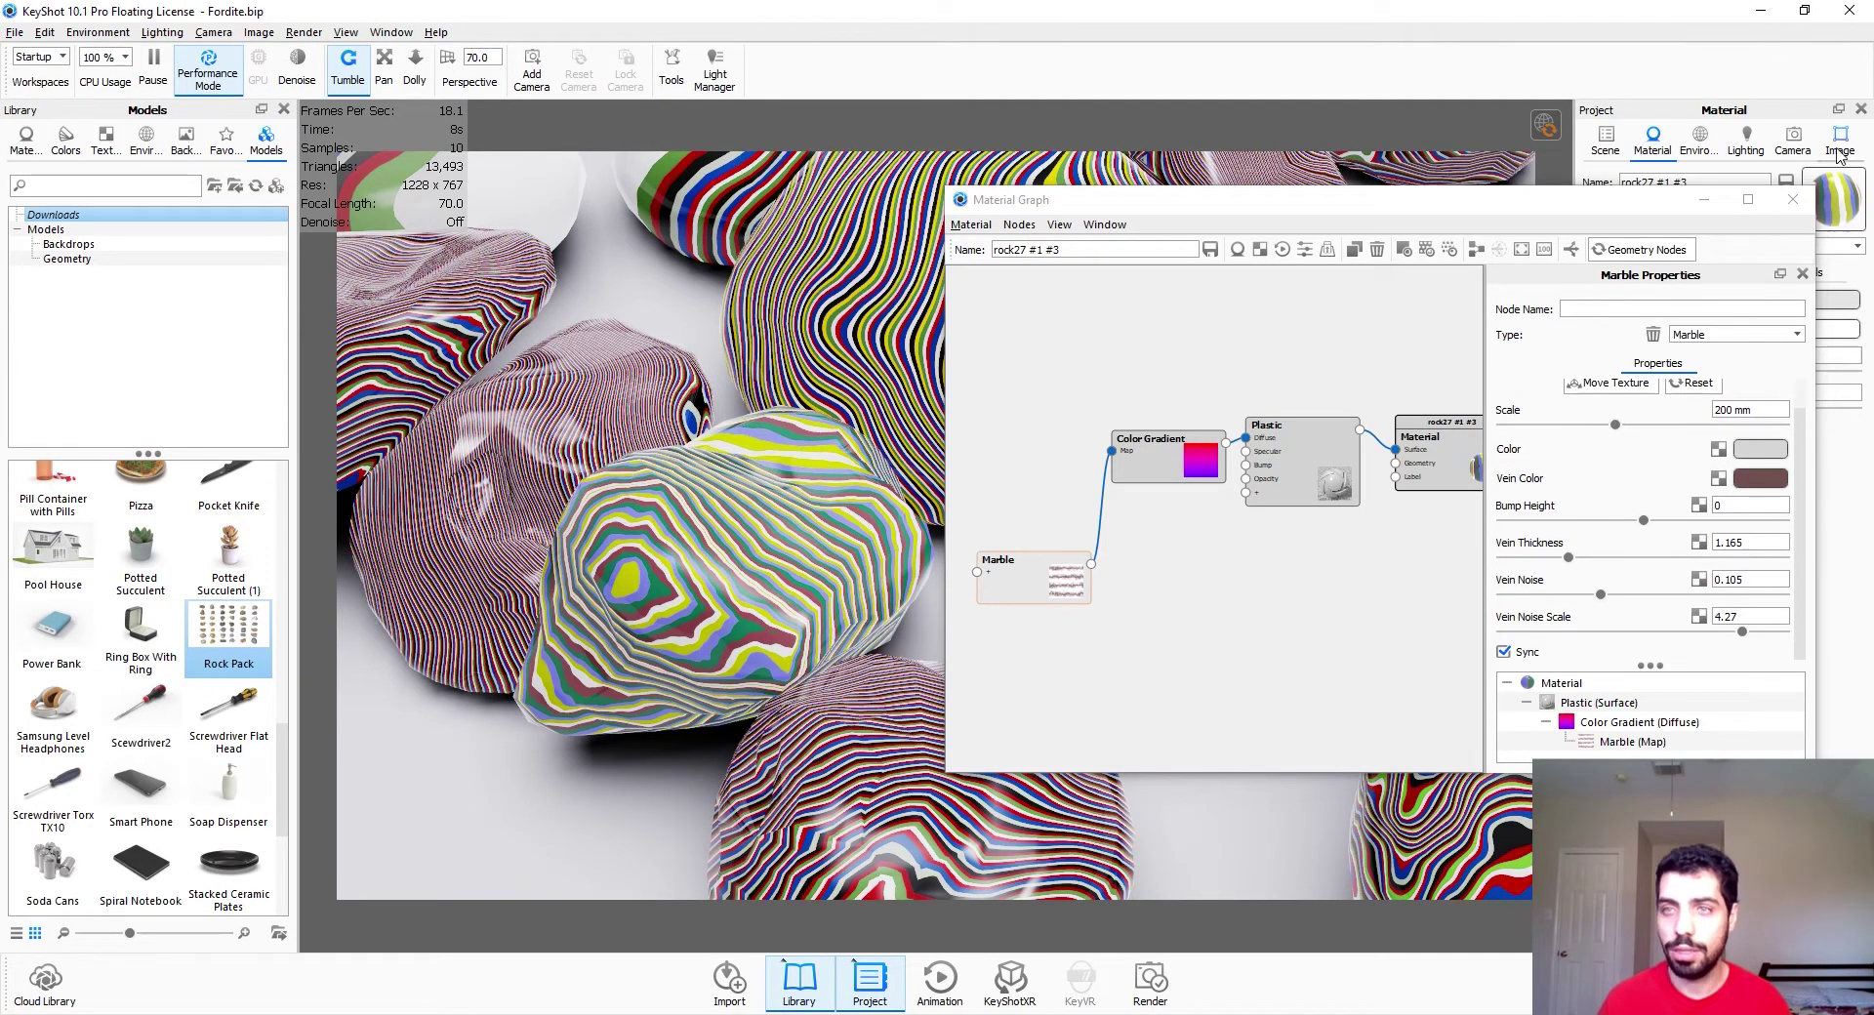
pyautogui.click(1792, 199)
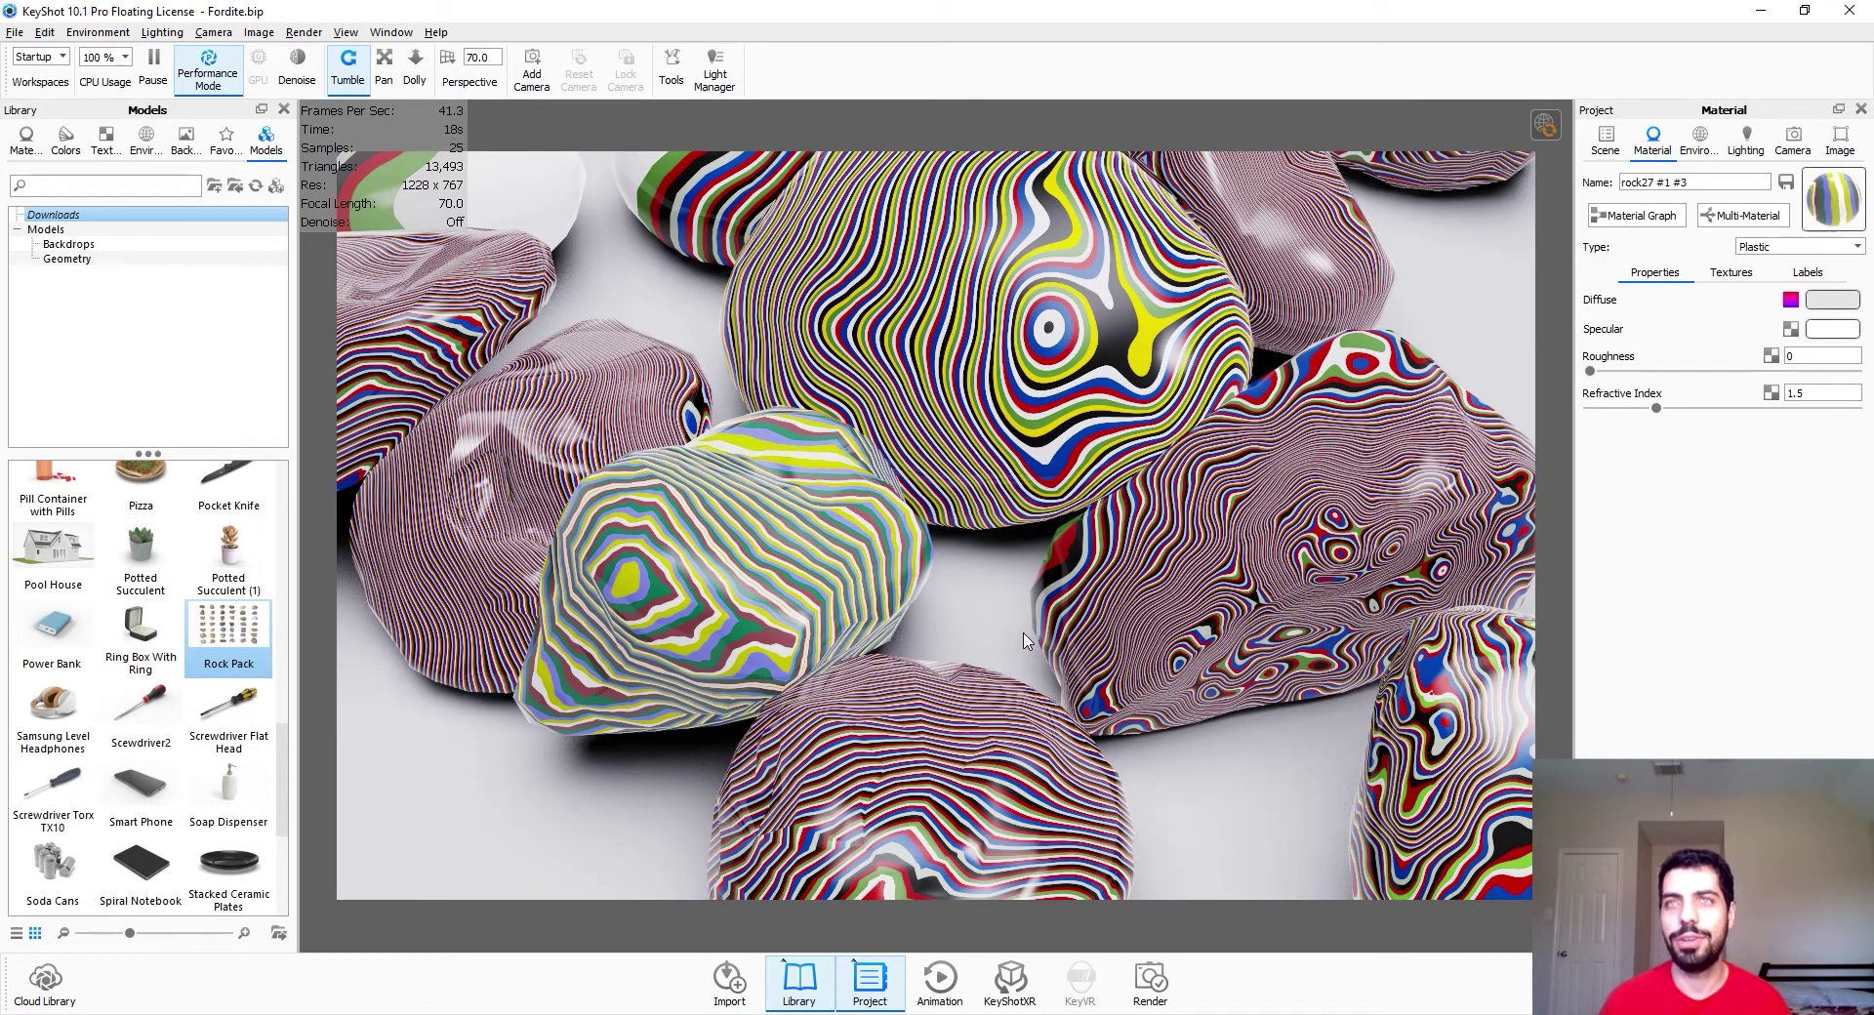
pyautogui.scroll(-10, 1025, 642)
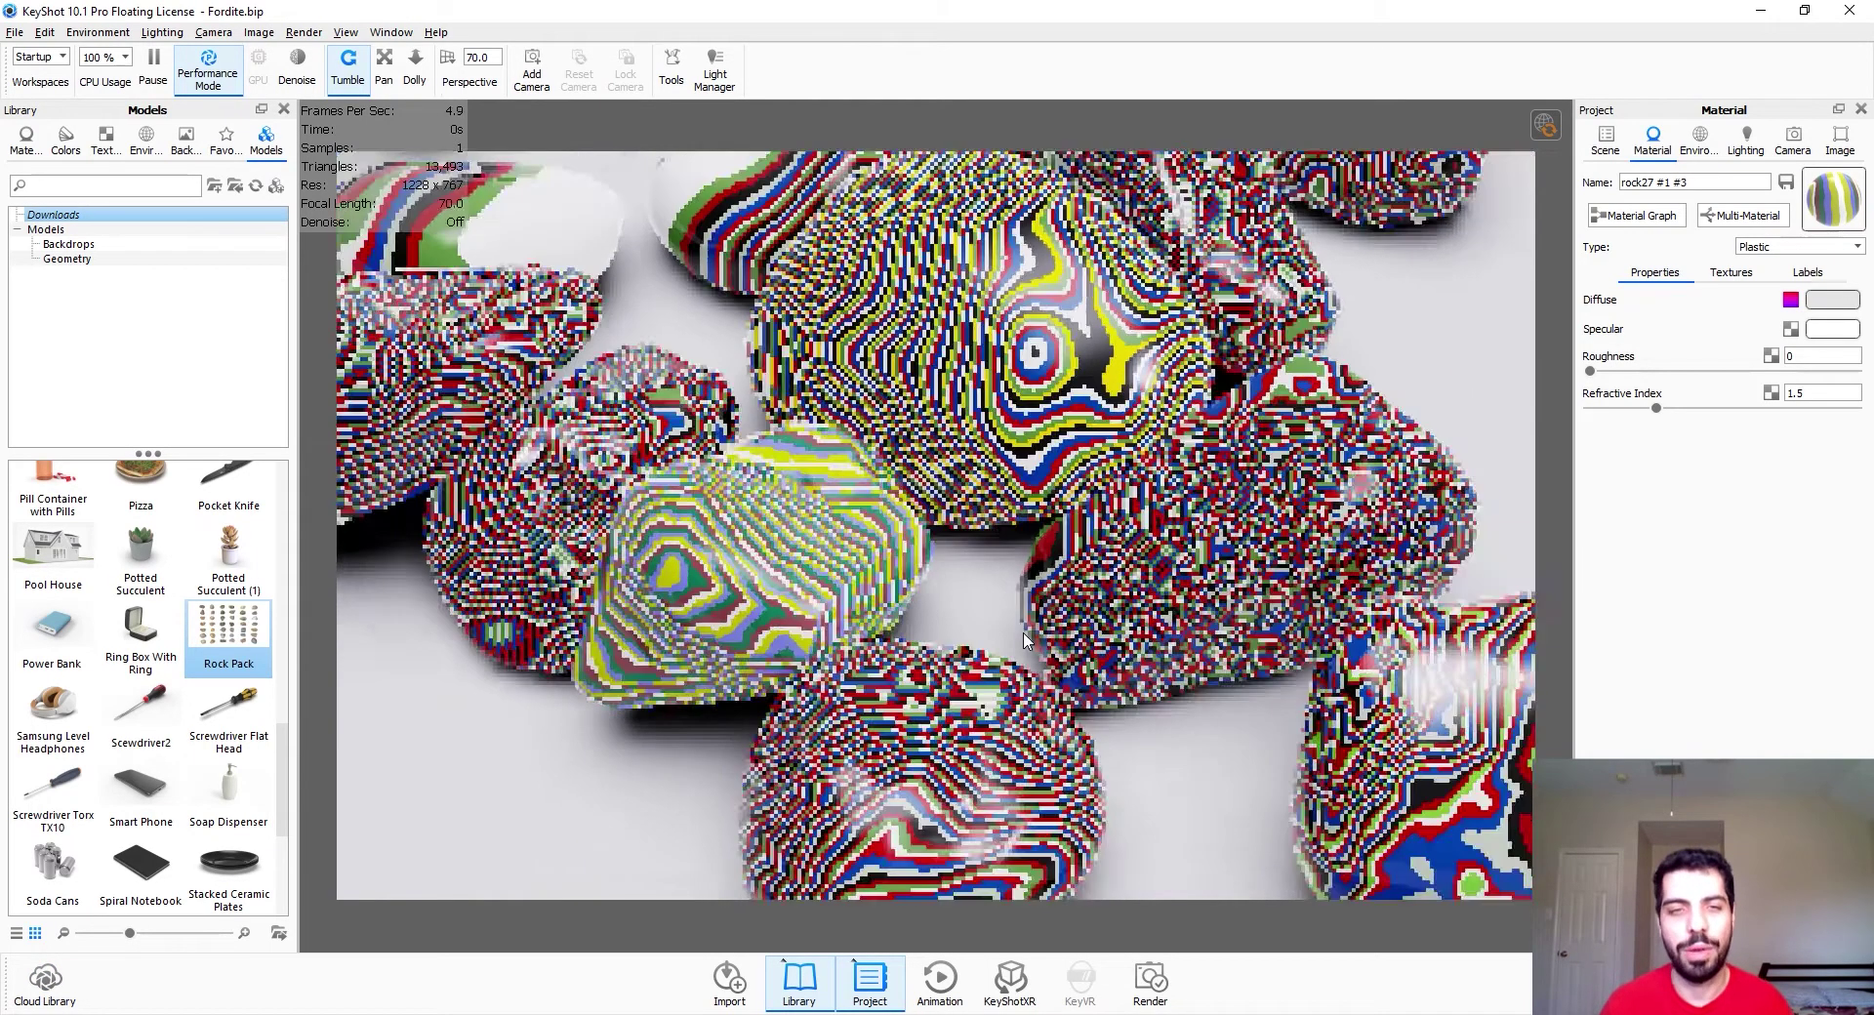
pyautogui.moveTo(1159, 543); pyautogui.dragTo(1294, 503)
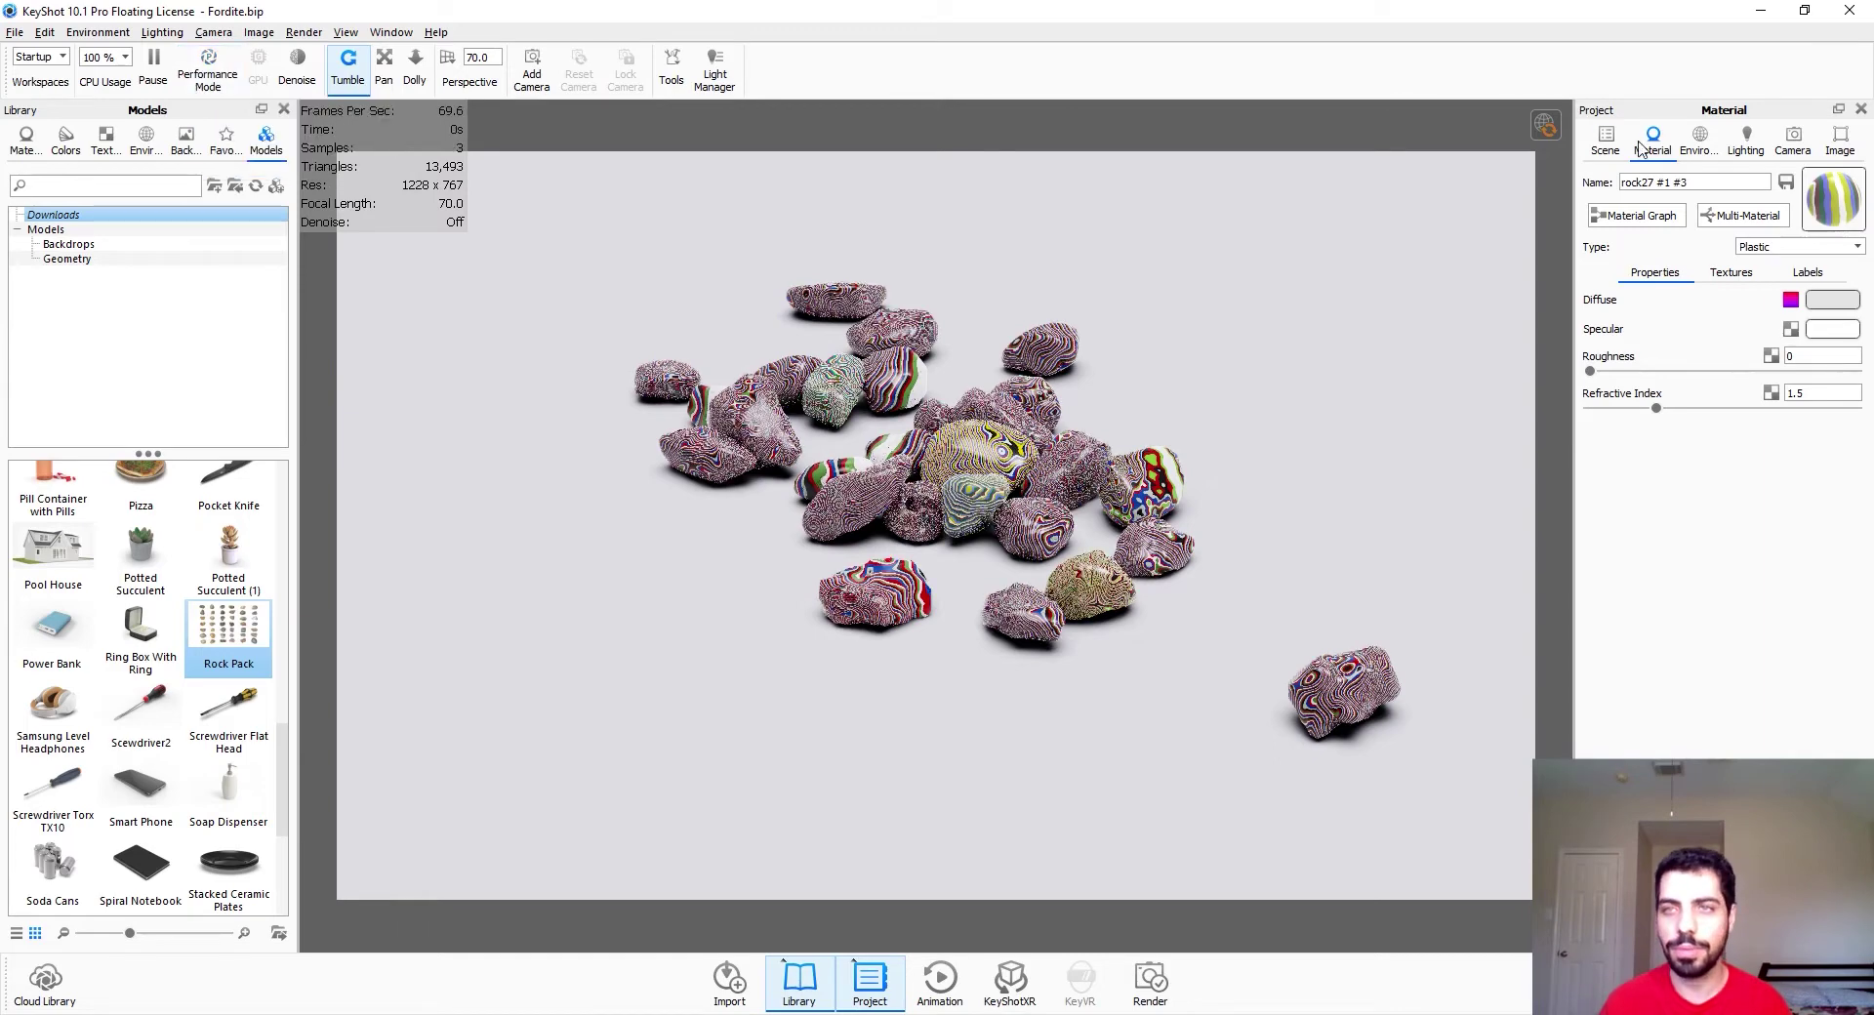
# Collapse the expanded rock groups under Rock Pack in the scene tree
pyautogui.click(1606, 141)
pyautogui.click(1716, 400)
pyautogui.click(1645, 263)
pyautogui.click(1645, 283)
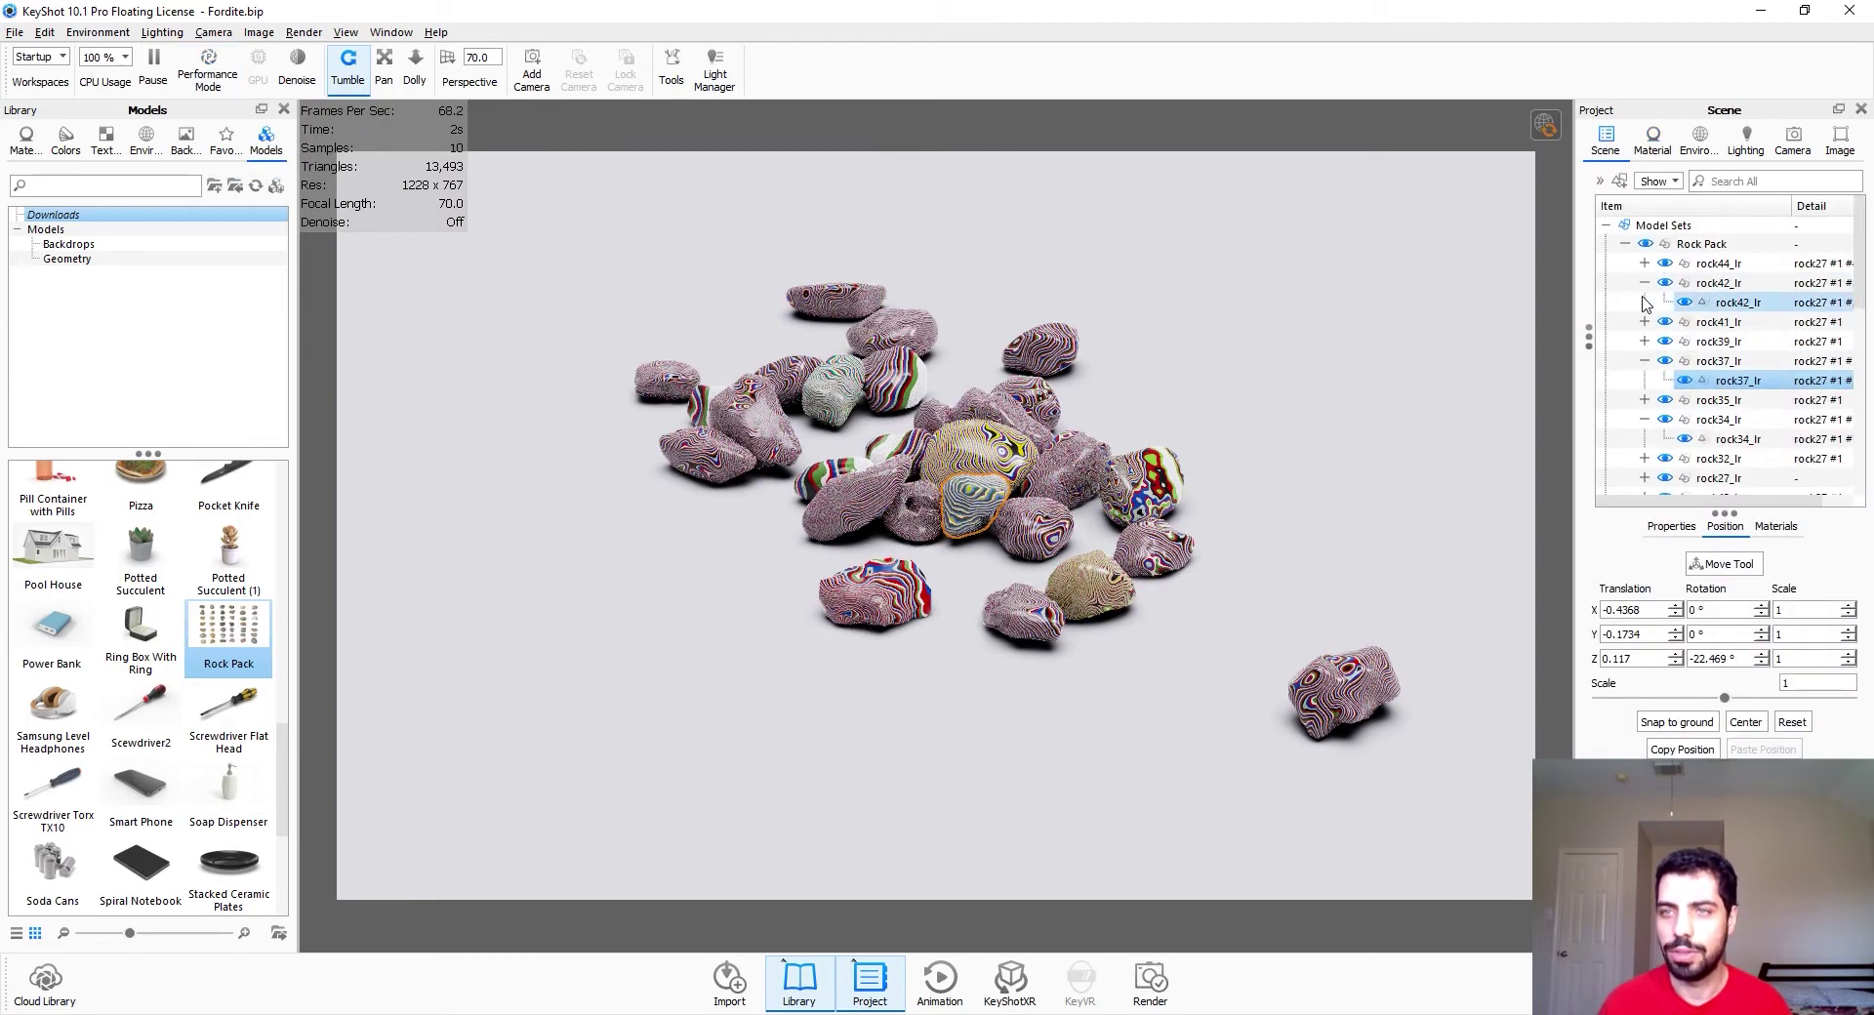
pyautogui.click(1645, 342)
pyautogui.click(1645, 381)
pyautogui.click(1690, 270)
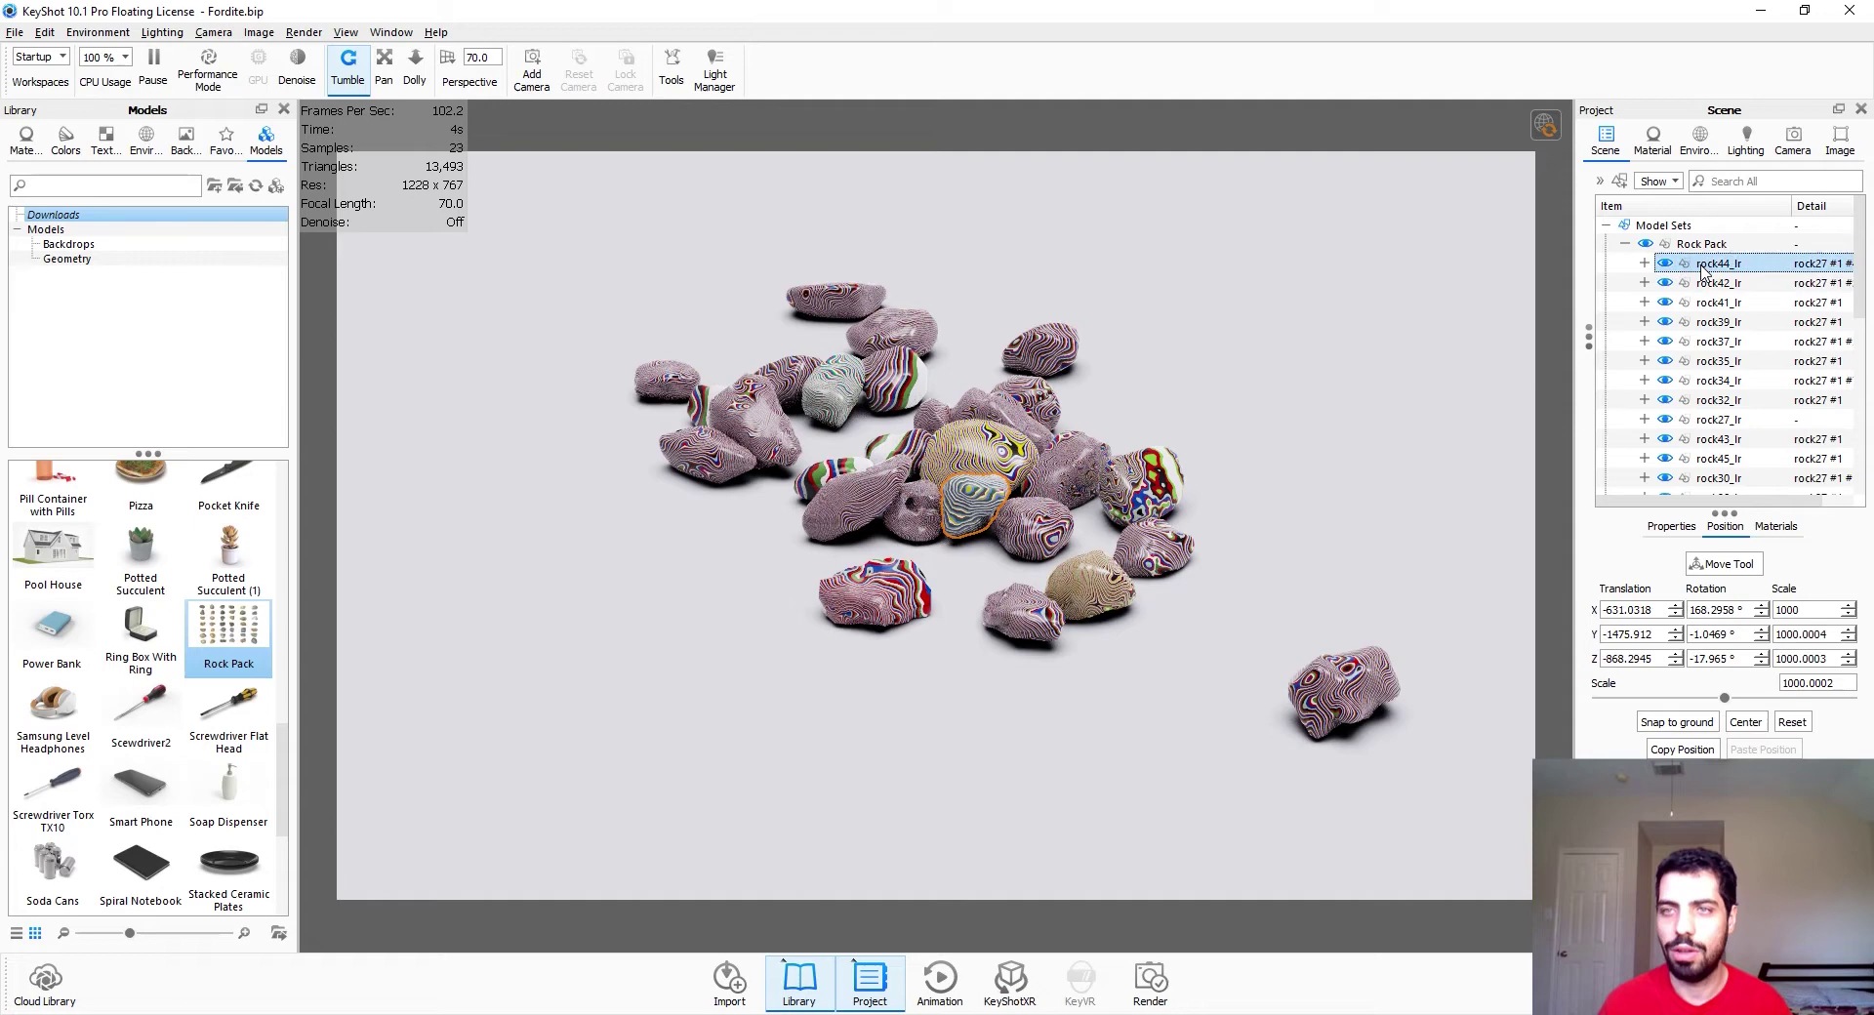
# Open the Move Tool on the whole Rock Pack, set its axis to Global and disable Collision
pyautogui.click(1702, 245)
pyautogui.click(1724, 565)
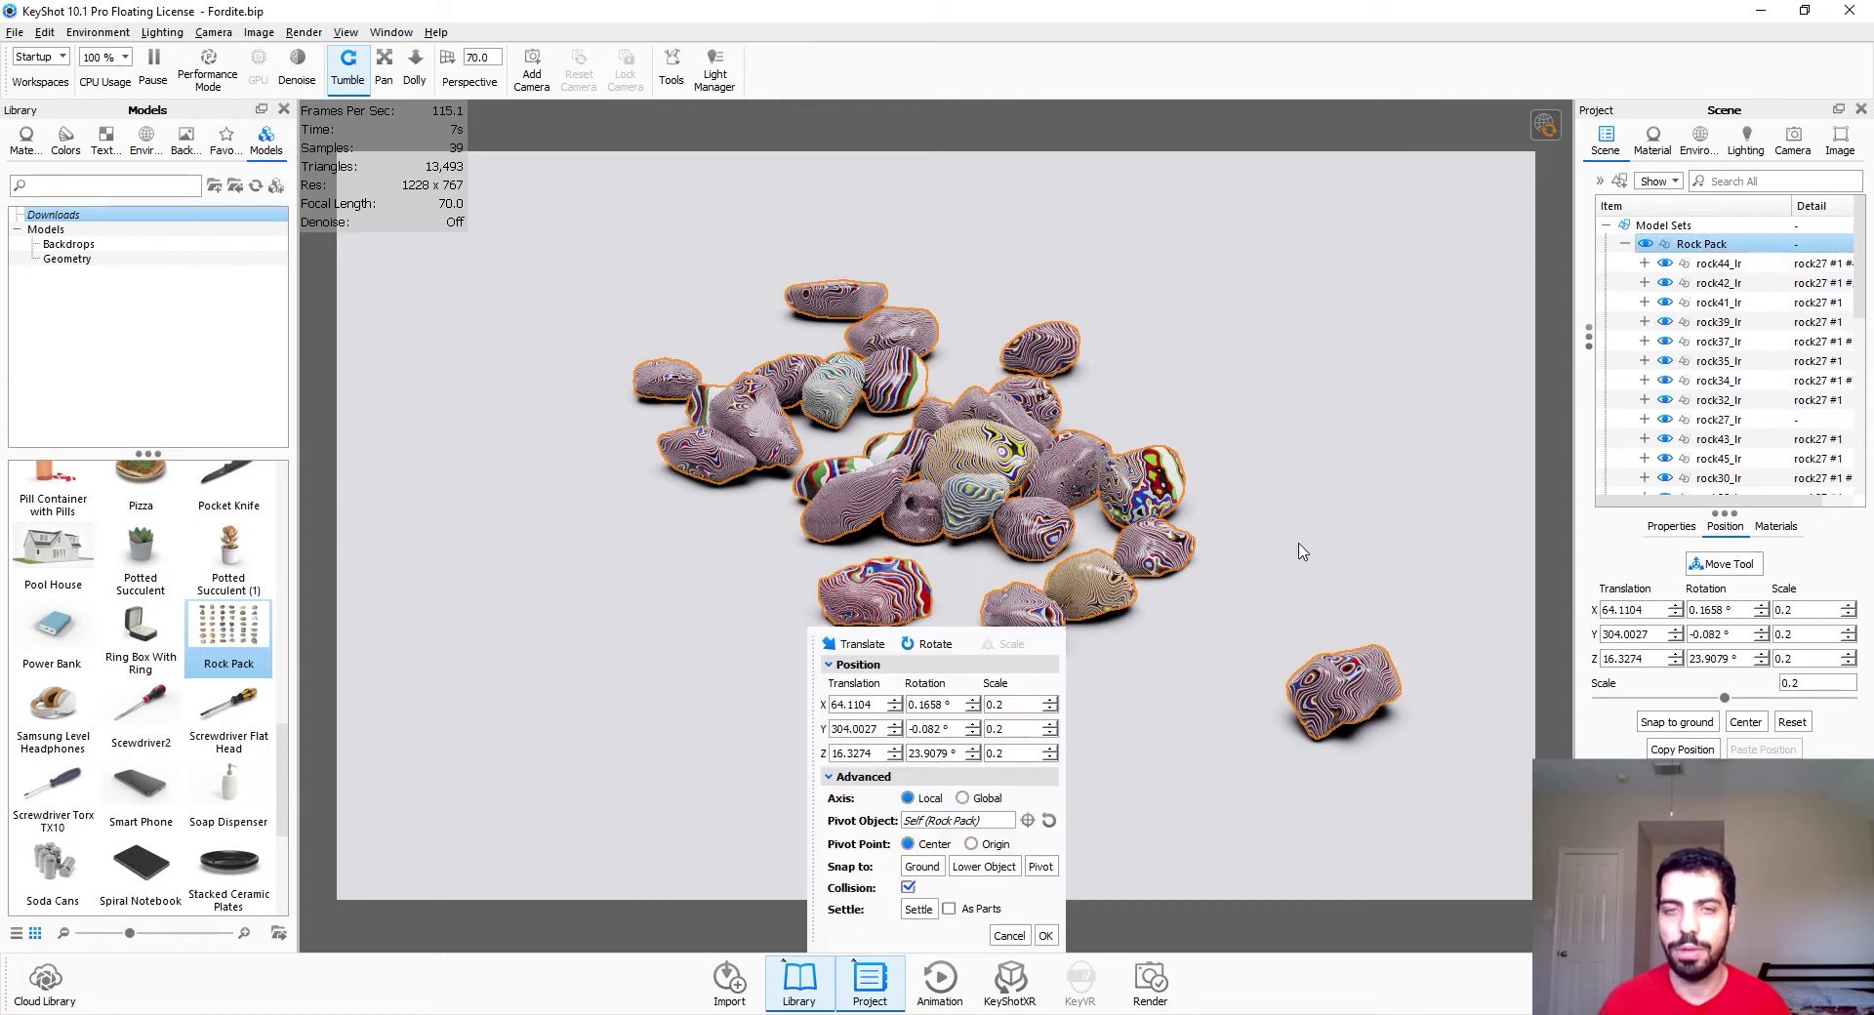
pyautogui.scroll(-4, 1231, 596)
pyautogui.scroll(2, 1220, 589)
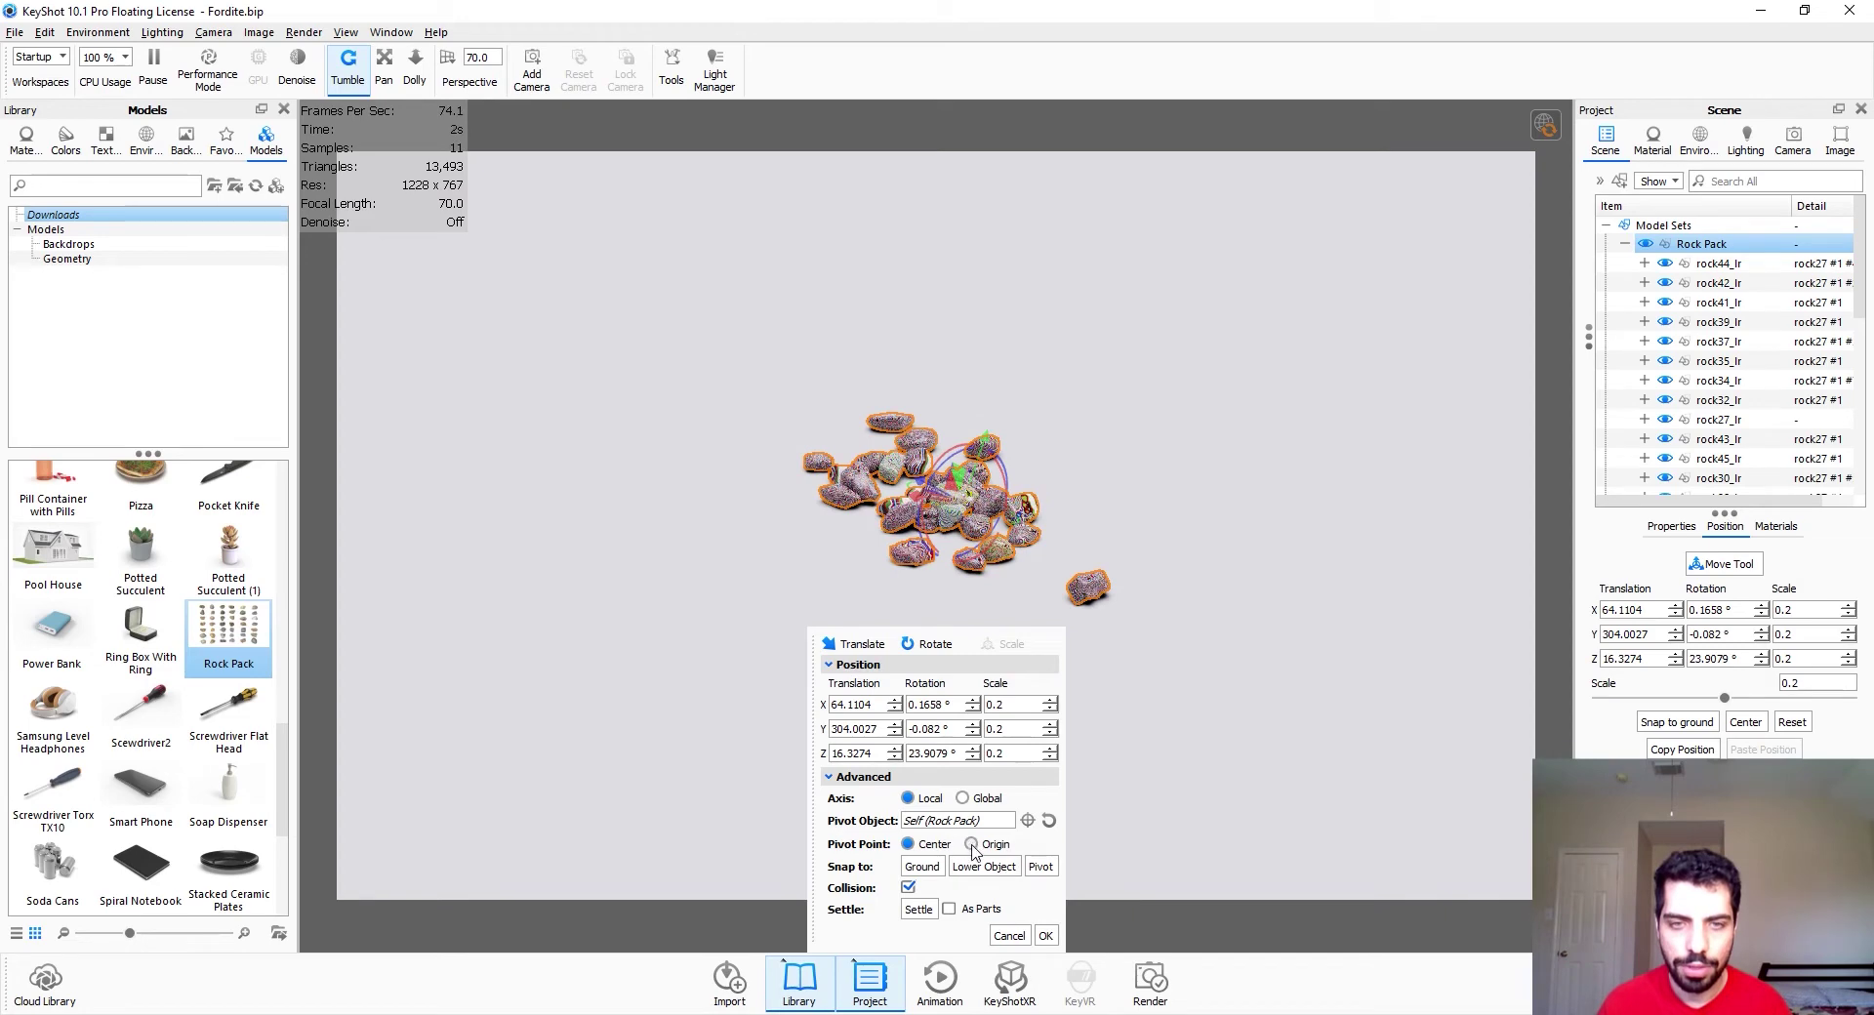
pyautogui.click(963, 798)
pyautogui.click(965, 442)
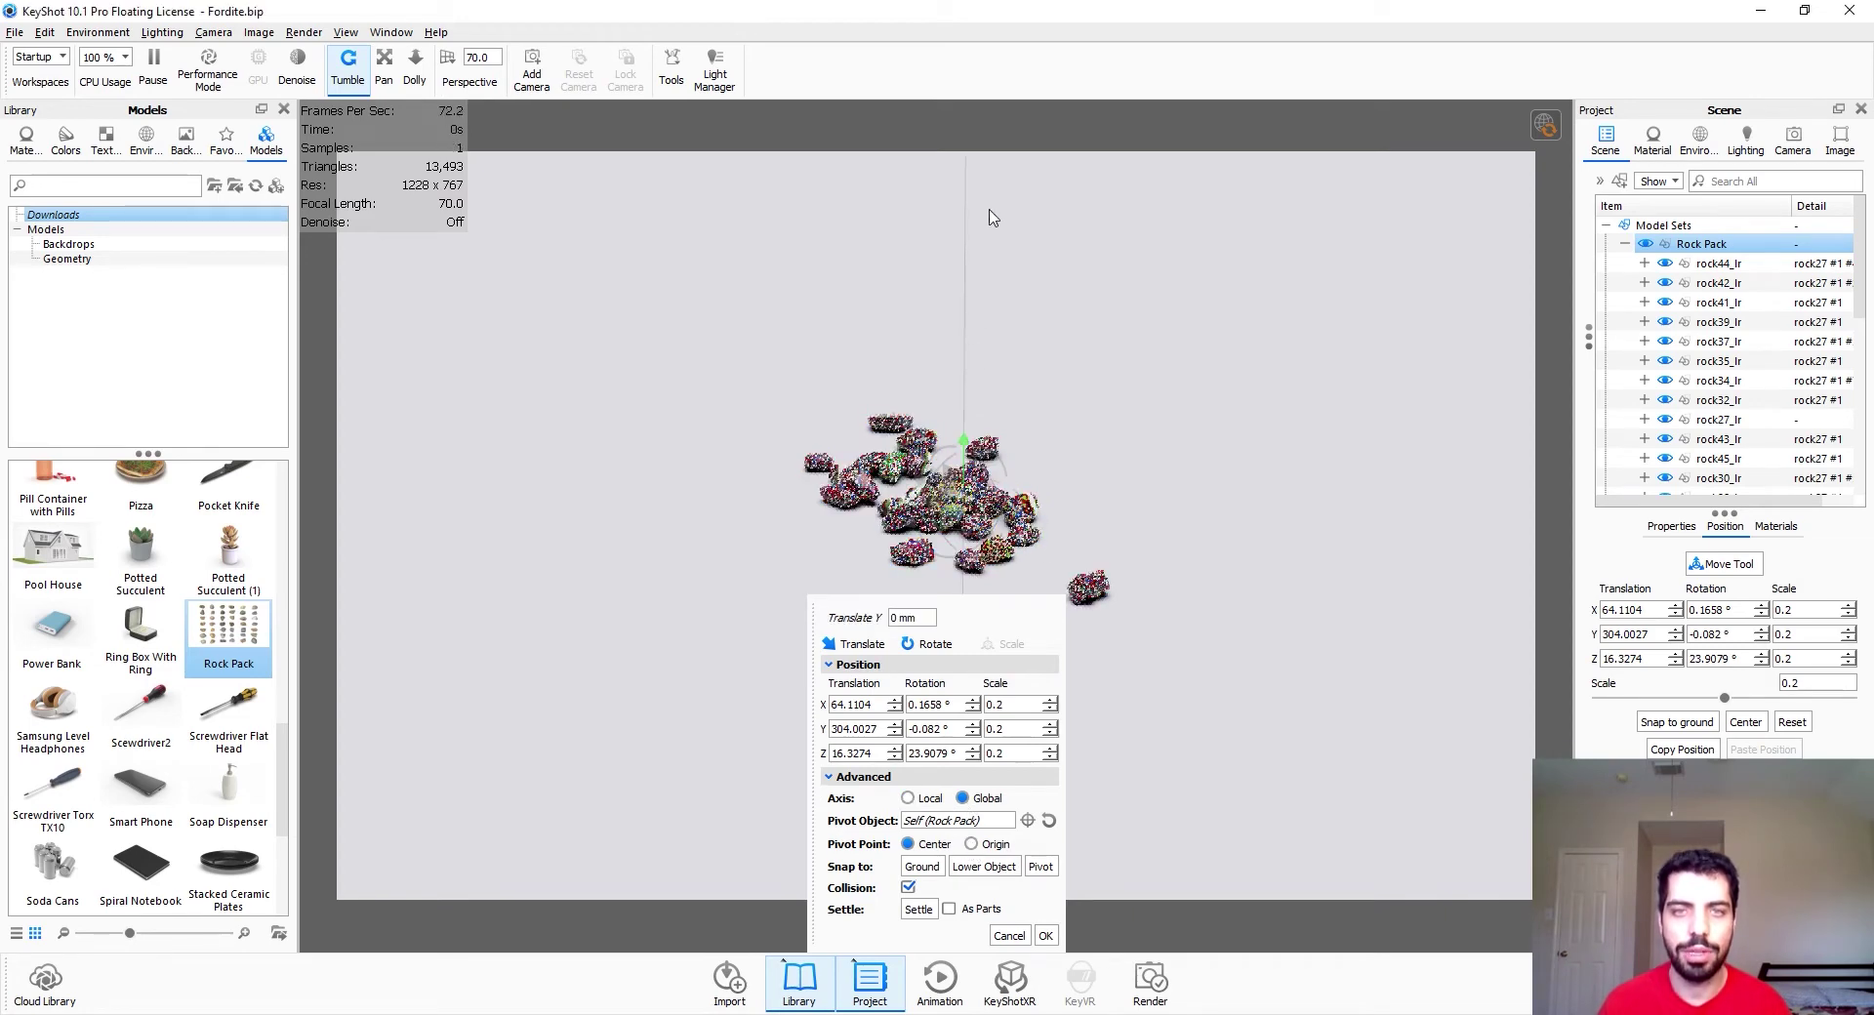
pyautogui.click(908, 887)
# Raise the Rock Pack along the Y axis to a translation of about 827.68 and accept the move
pyautogui.moveTo(970, 410); pyautogui.dragTo(1306, 466)
pyautogui.moveTo(987, 358); pyautogui.dragTo(1003, 263)
pyautogui.moveTo(1176, 554); pyautogui.dragTo(1051, 615)
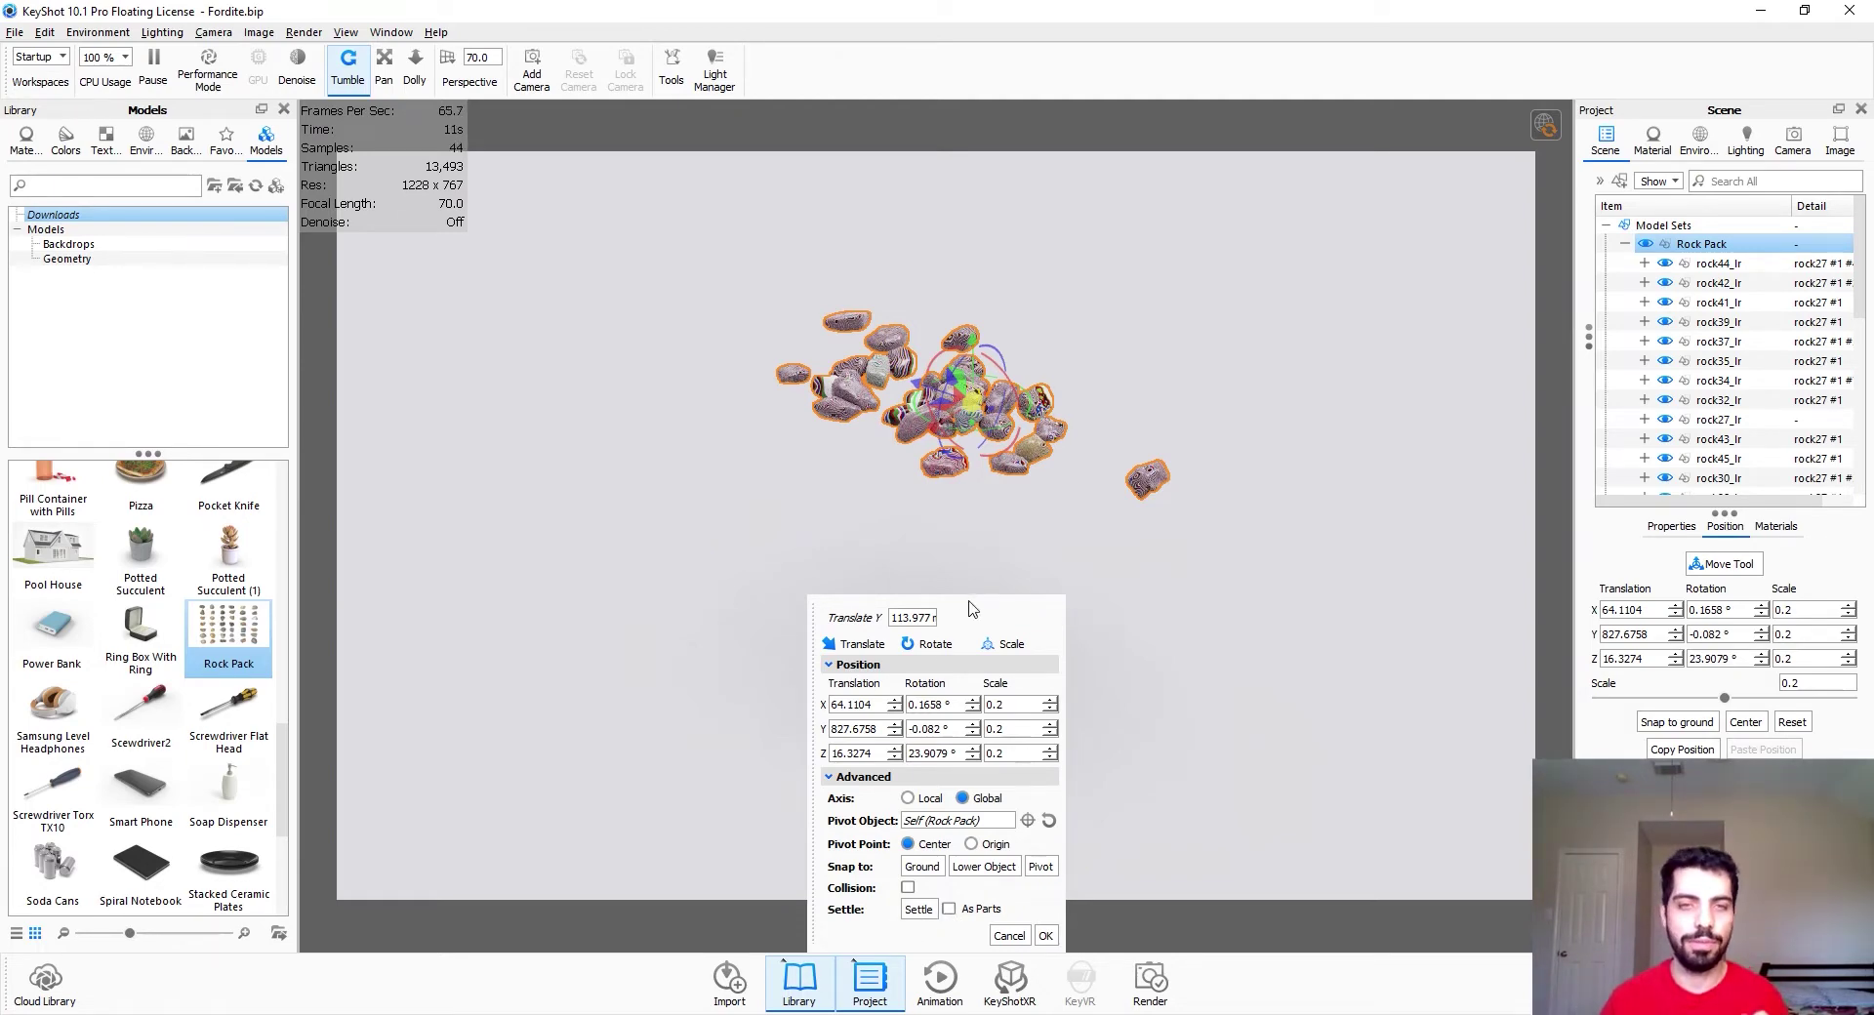
pyautogui.moveTo(973, 609); pyautogui.dragTo(484, 604)
pyautogui.moveTo(943, 546); pyautogui.dragTo(1117, 473)
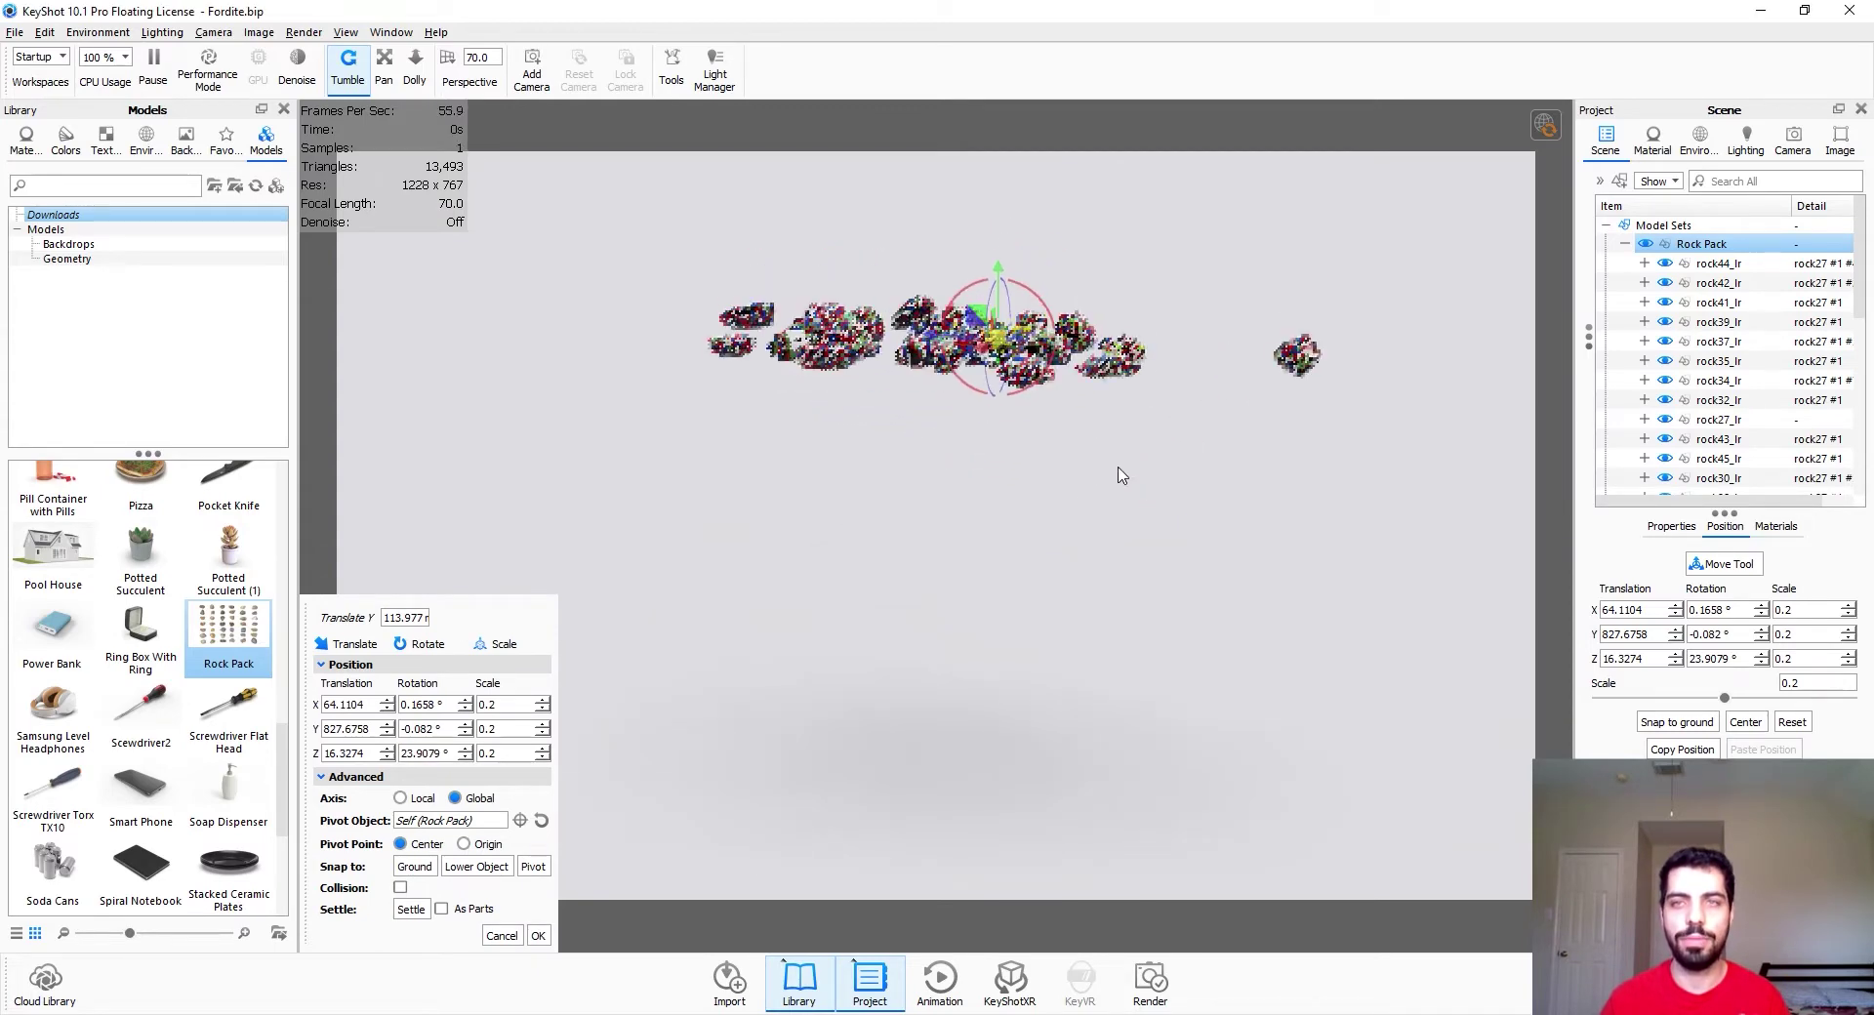
pyautogui.click(538, 935)
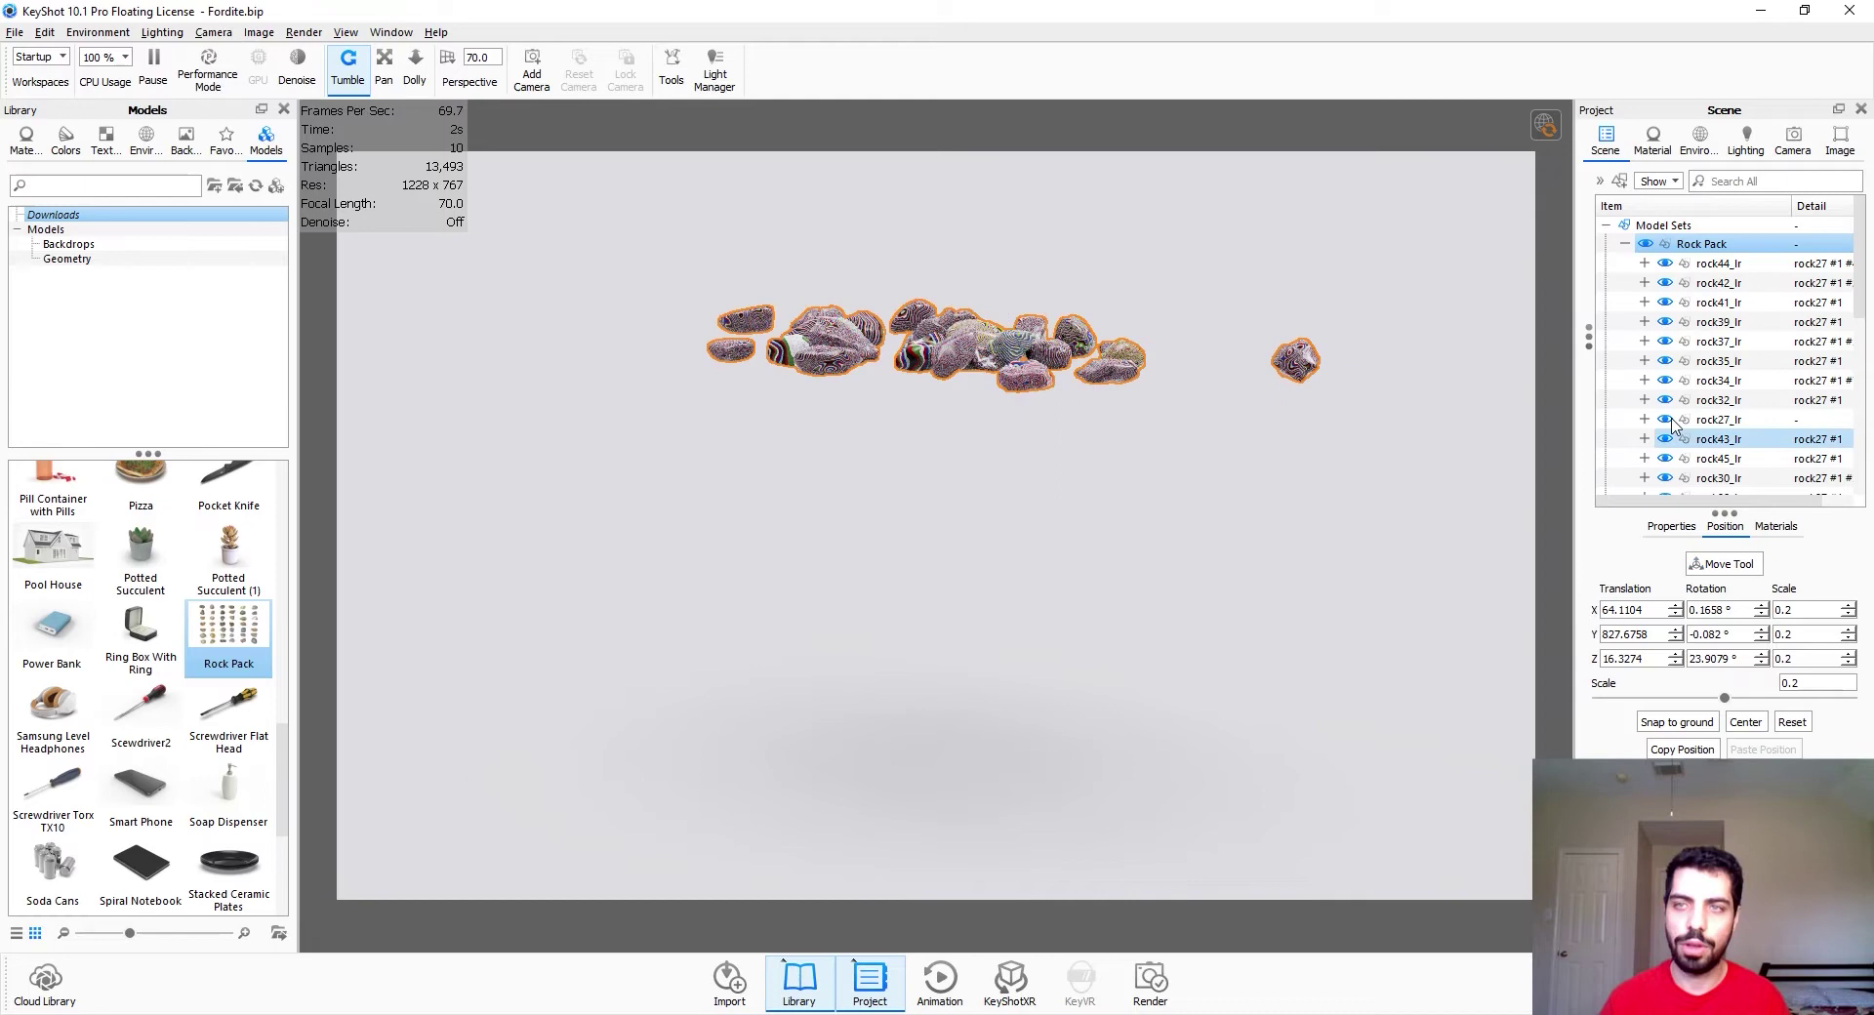
# Select all individual rocks inside Rock Pack, from rock44_lr through rock03_lr
pyautogui.click(1747, 268)
pyautogui.press('Up')
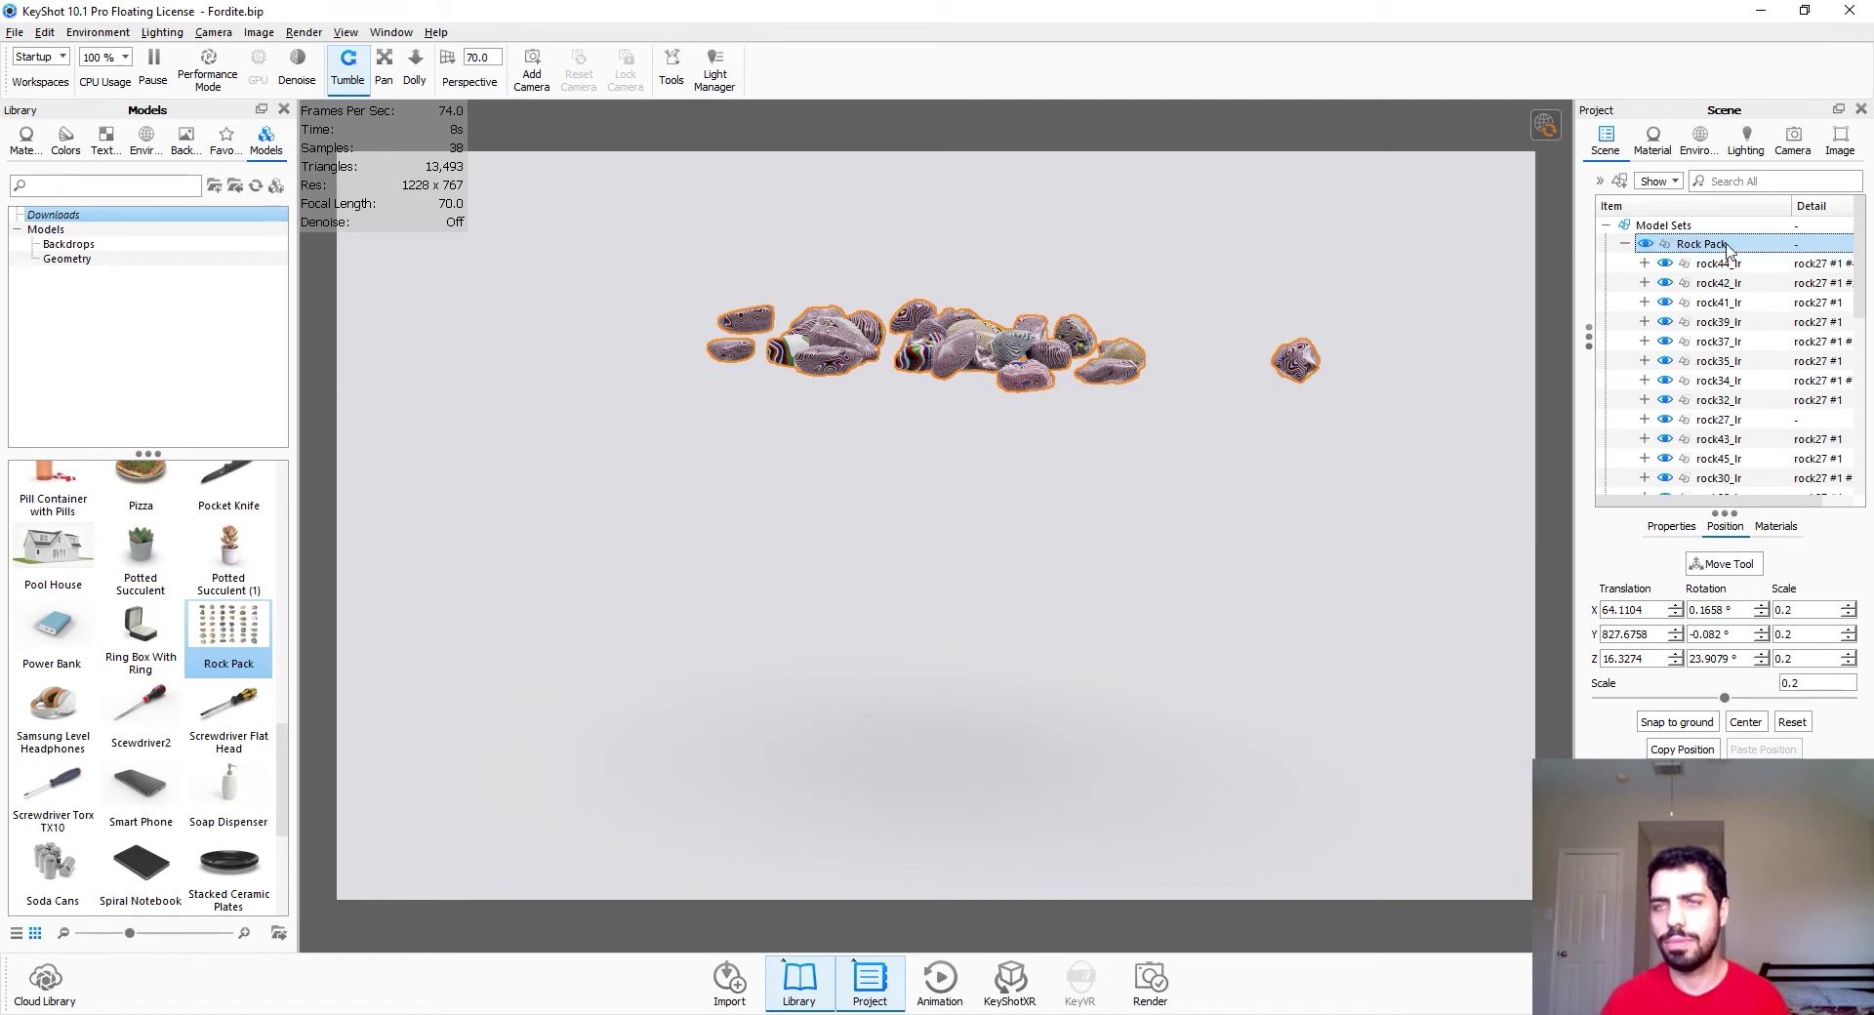
pyautogui.click(1734, 265)
pyautogui.scroll(-7, 1759, 368)
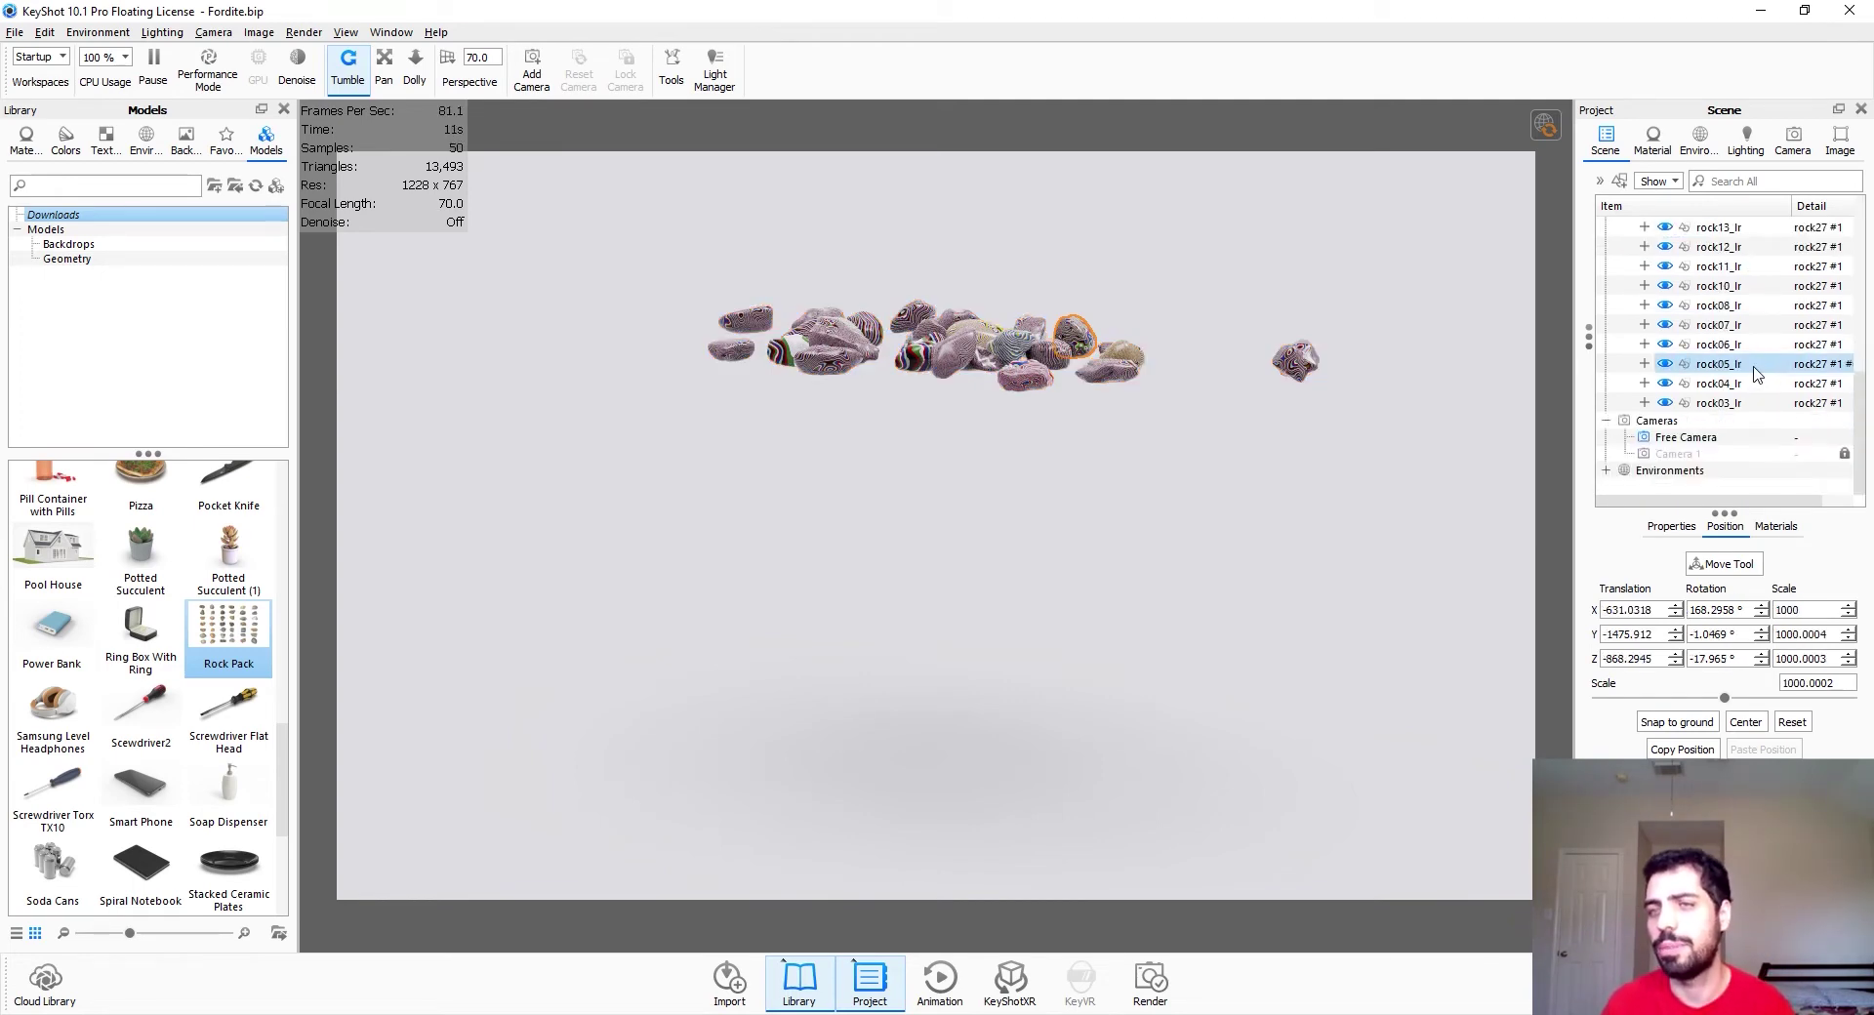
pyautogui.scroll(5, 1756, 411)
pyautogui.scroll(-5, 1757, 412)
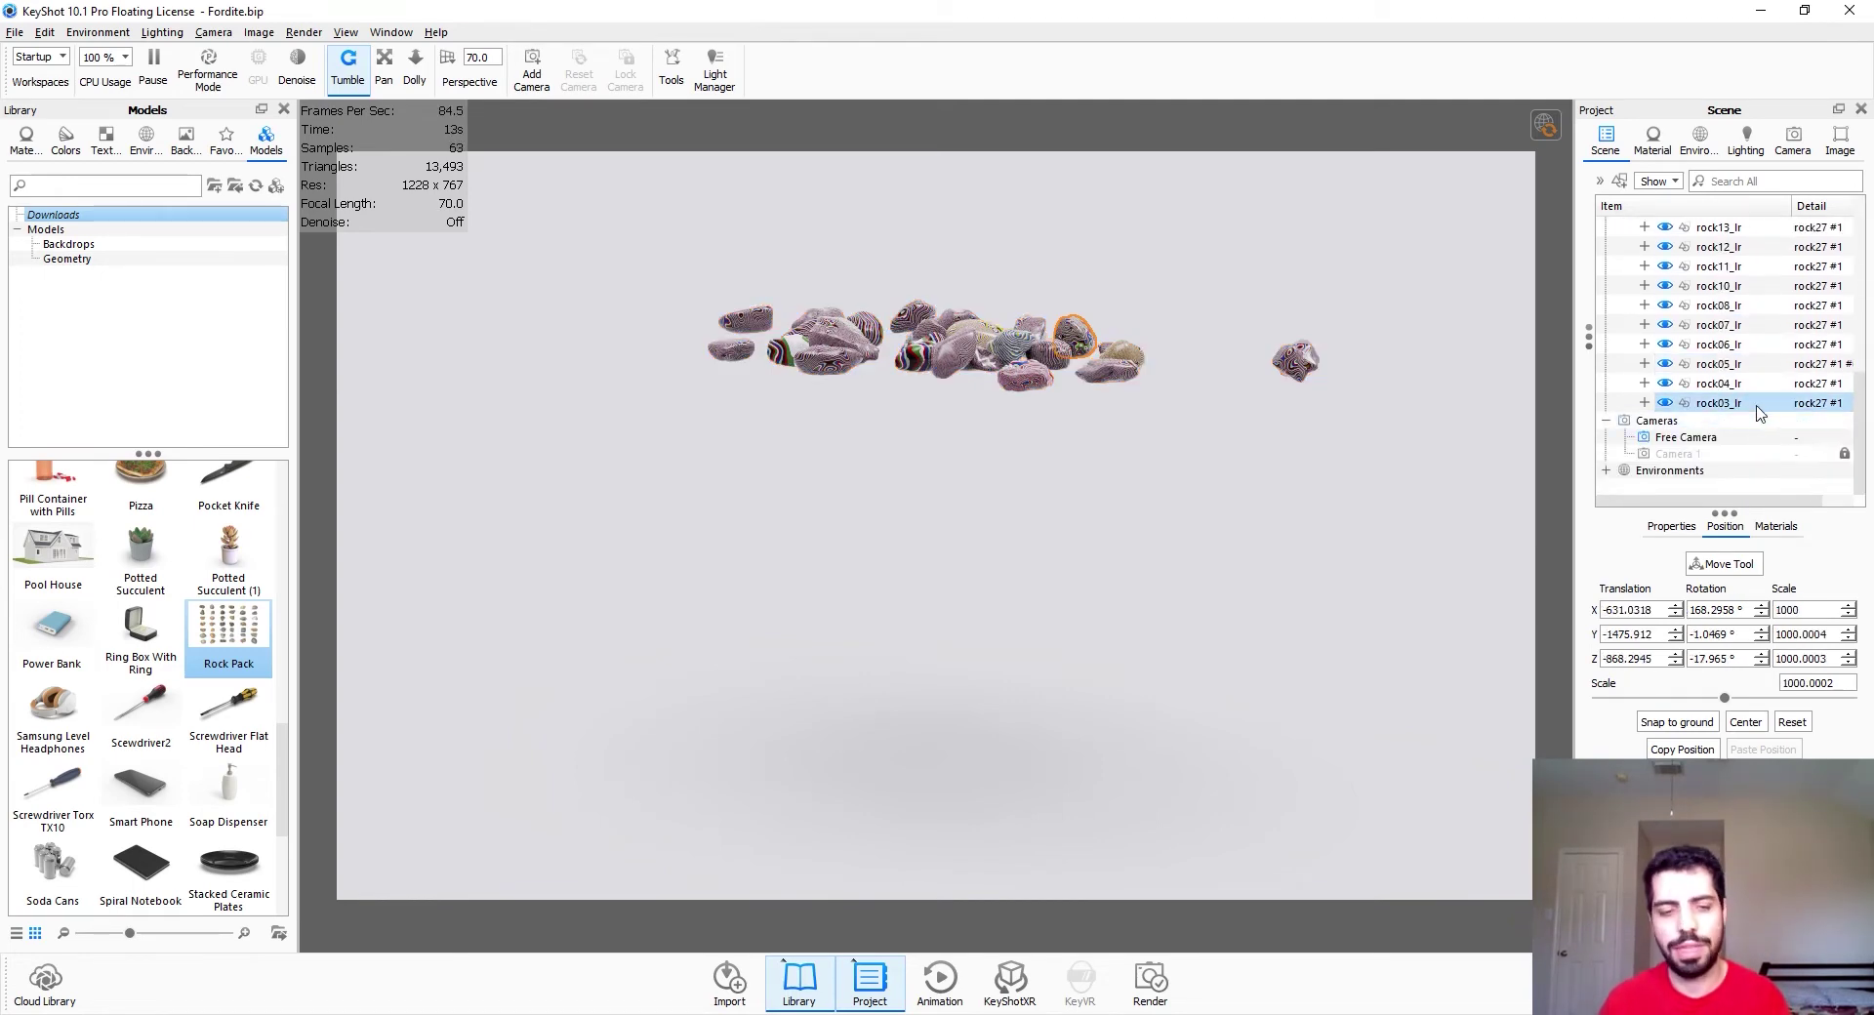
pyautogui.keyDown('shift'); pyautogui.click(1758, 407); pyautogui.keyUp('shift')
# Rotate the selected rocks about -86° around the X axis with the Move Tool
pyautogui.moveTo(1148, 458); pyautogui.dragTo(1101, 517)
pyautogui.click(1749, 564)
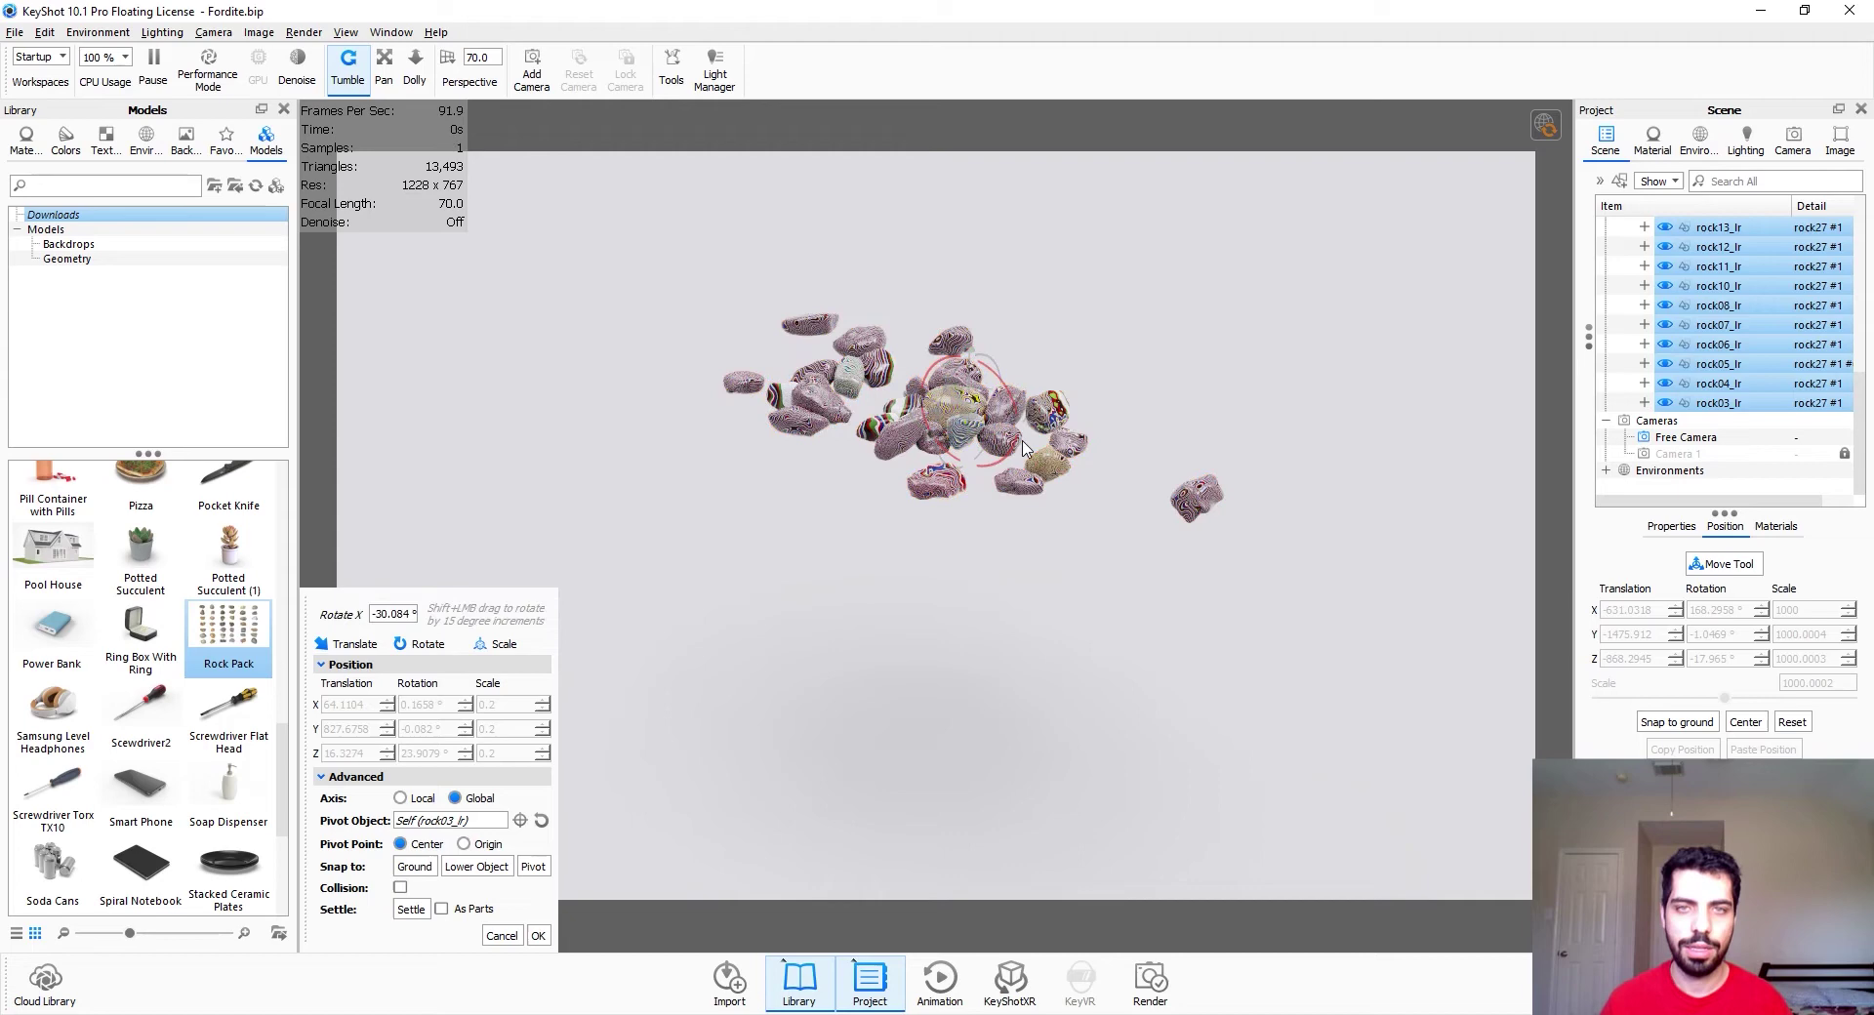
pyautogui.moveTo(1023, 447); pyautogui.dragTo(1113, 634)
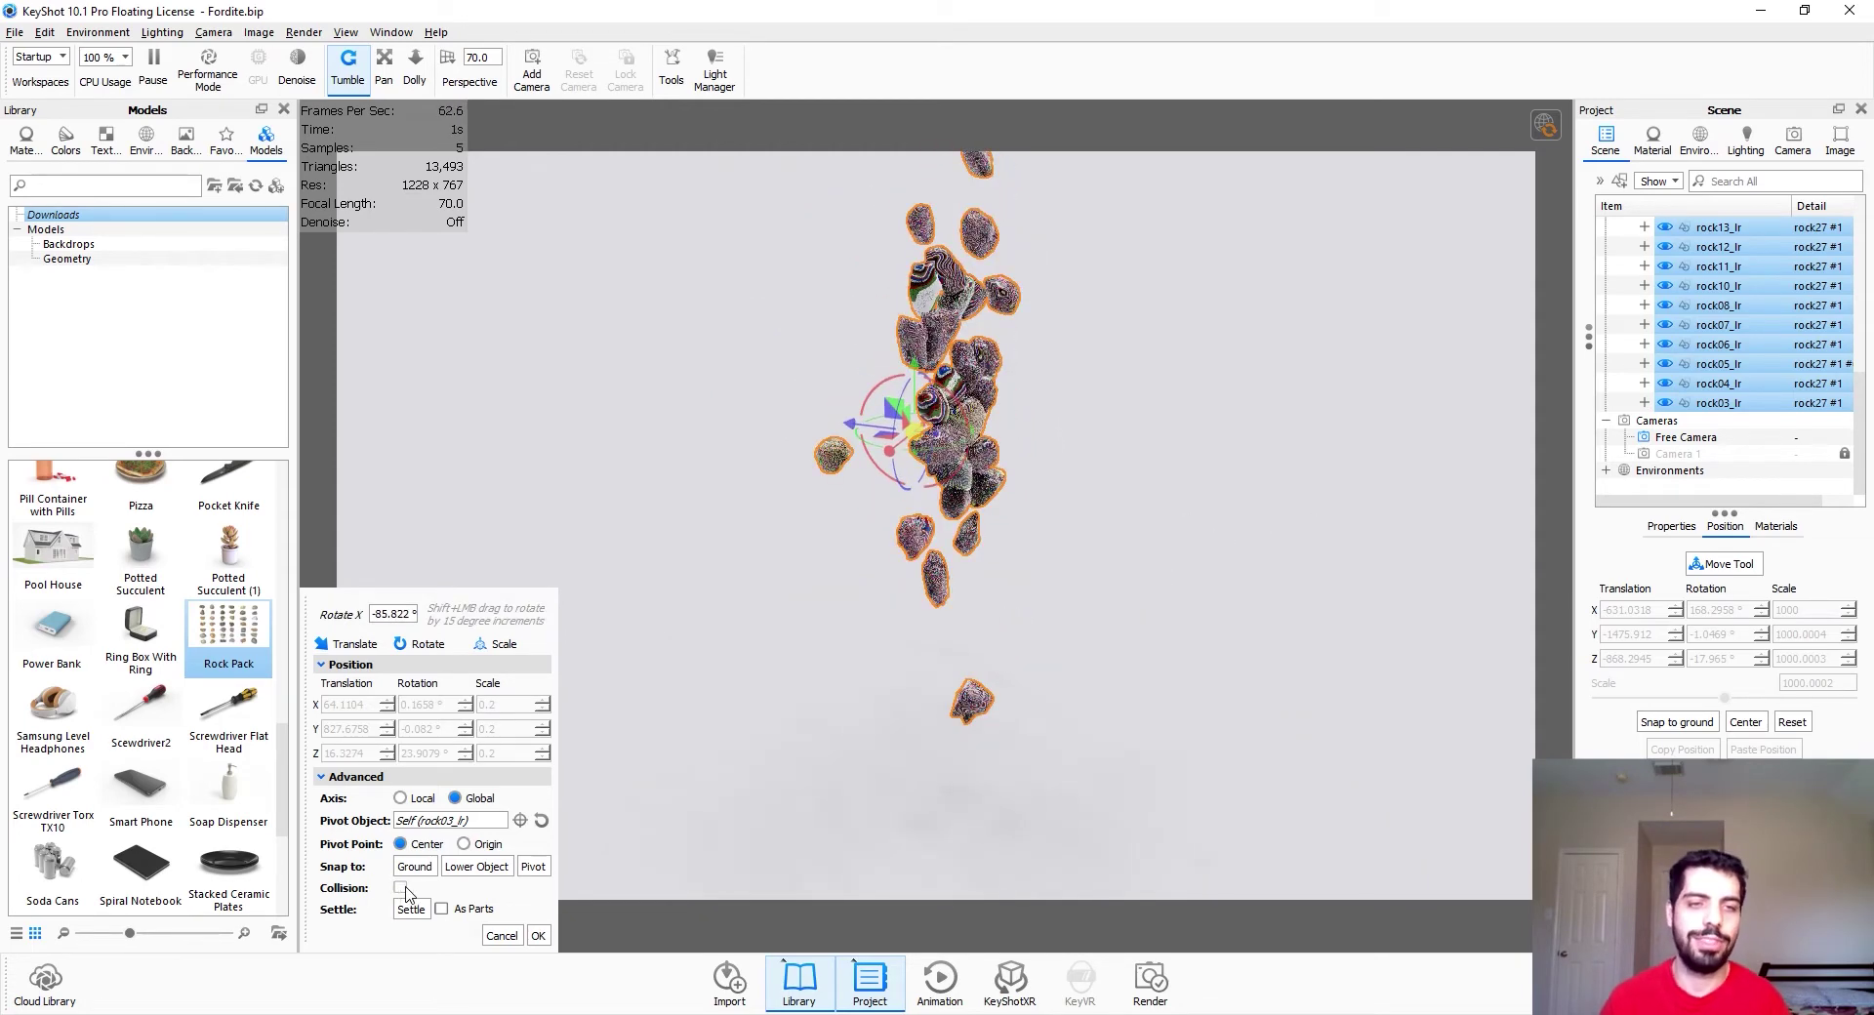
# Enable Collision, settle the selected rocks onto the ground, stop the simulation and accept the new arrangement
pyautogui.click(400, 887)
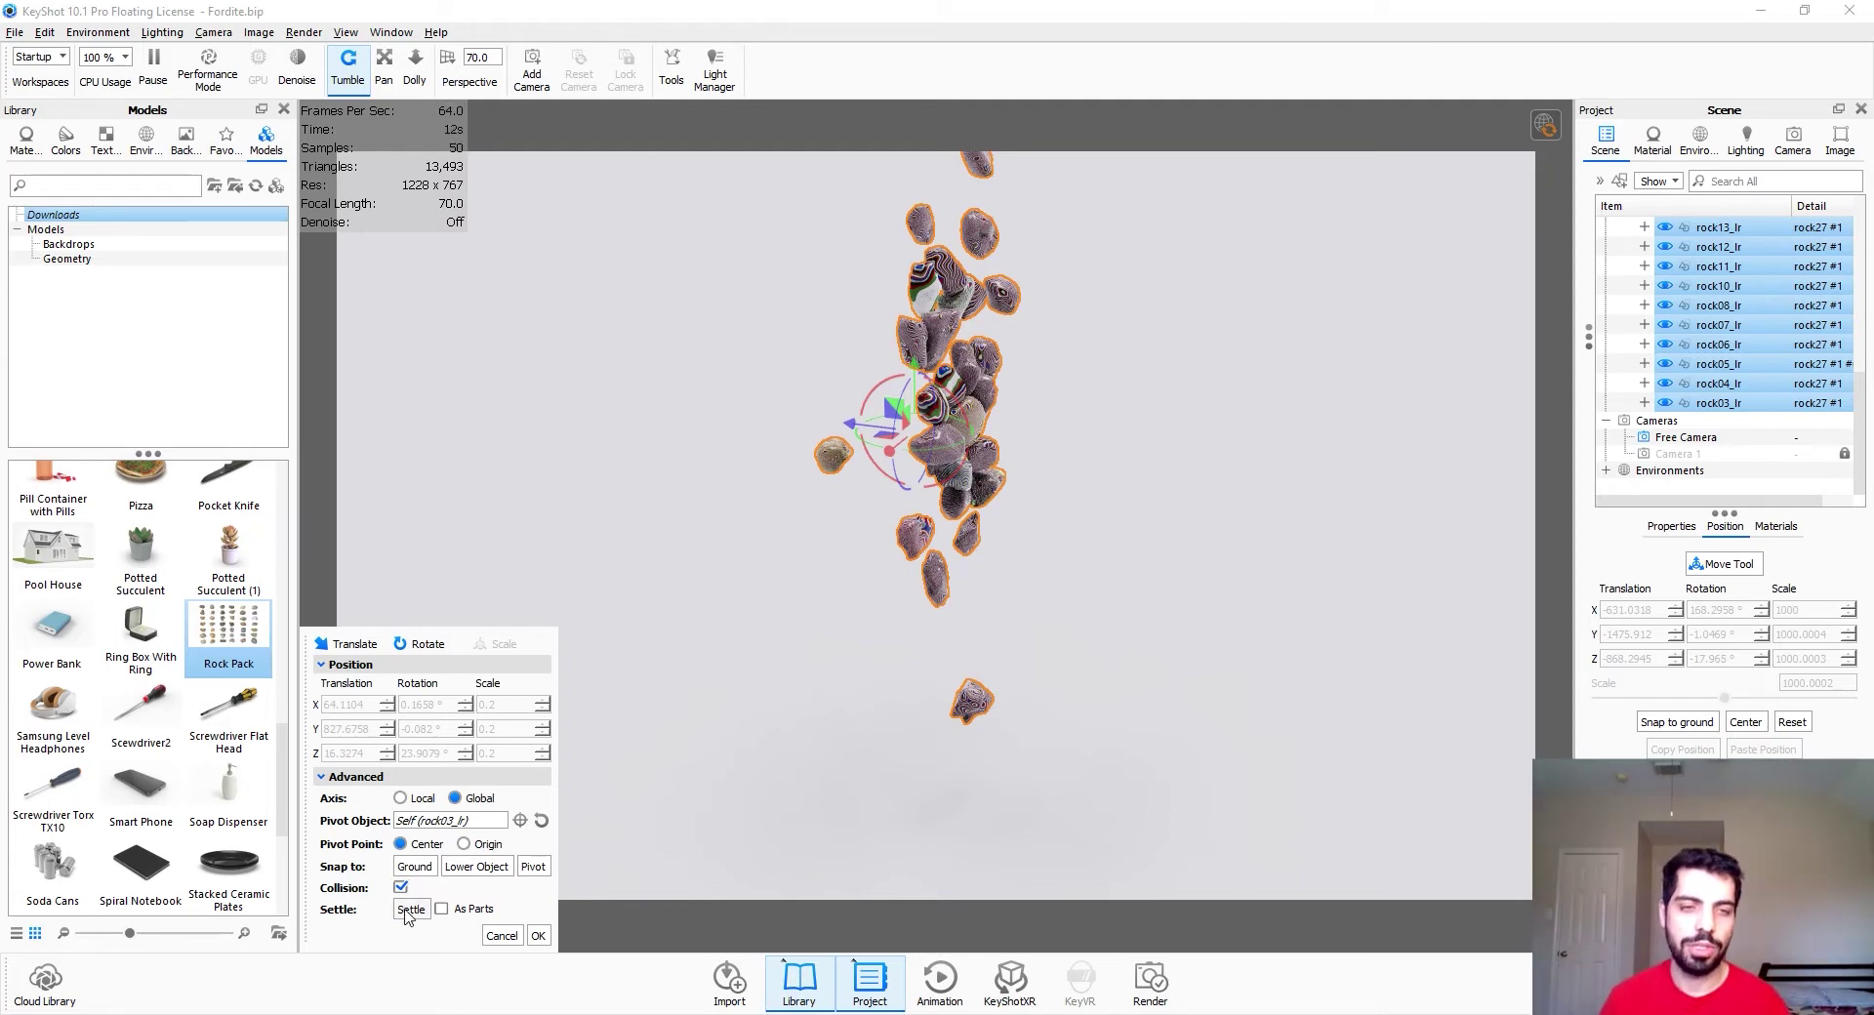
pyautogui.click(410, 910)
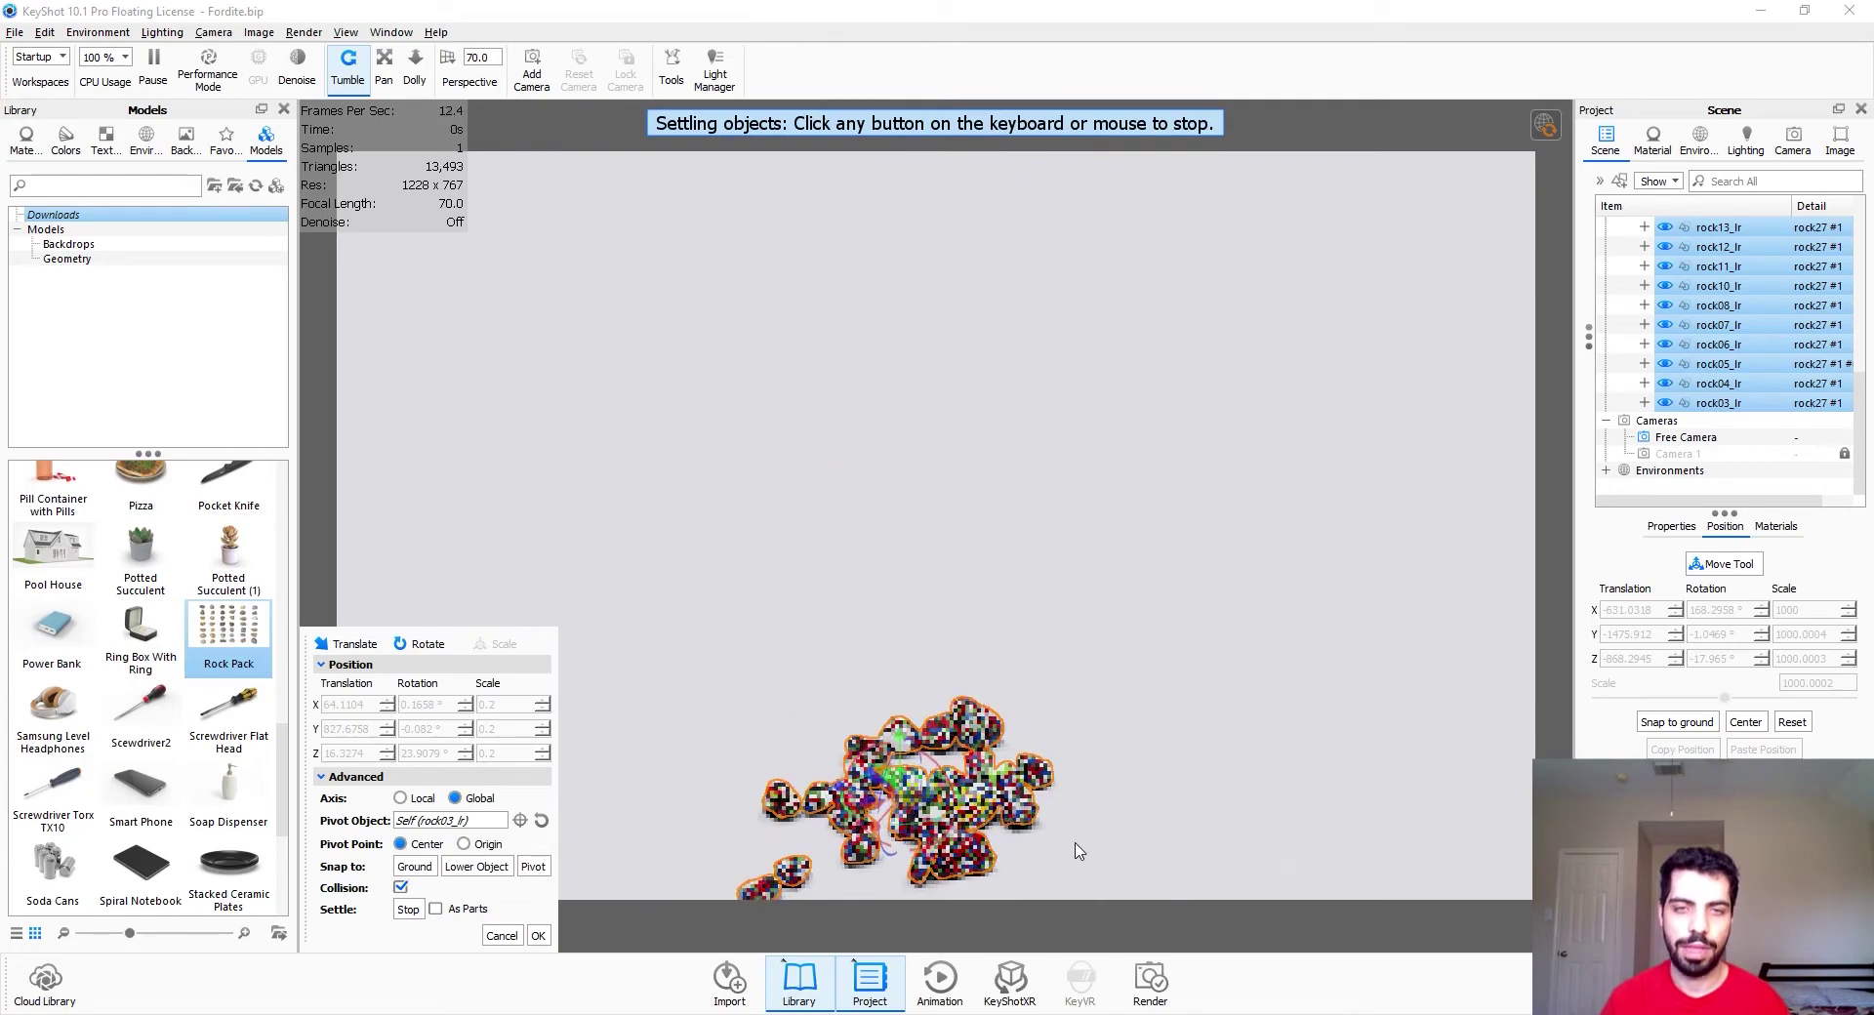
pyautogui.click(1121, 732)
pyautogui.scroll(5, 1109, 546)
pyautogui.moveTo(1110, 546); pyautogui.dragTo(1201, 147, button='middle')
pyautogui.scroll(4, 1200, 391)
pyautogui.moveTo(1220, 585); pyautogui.dragTo(1107, 701)
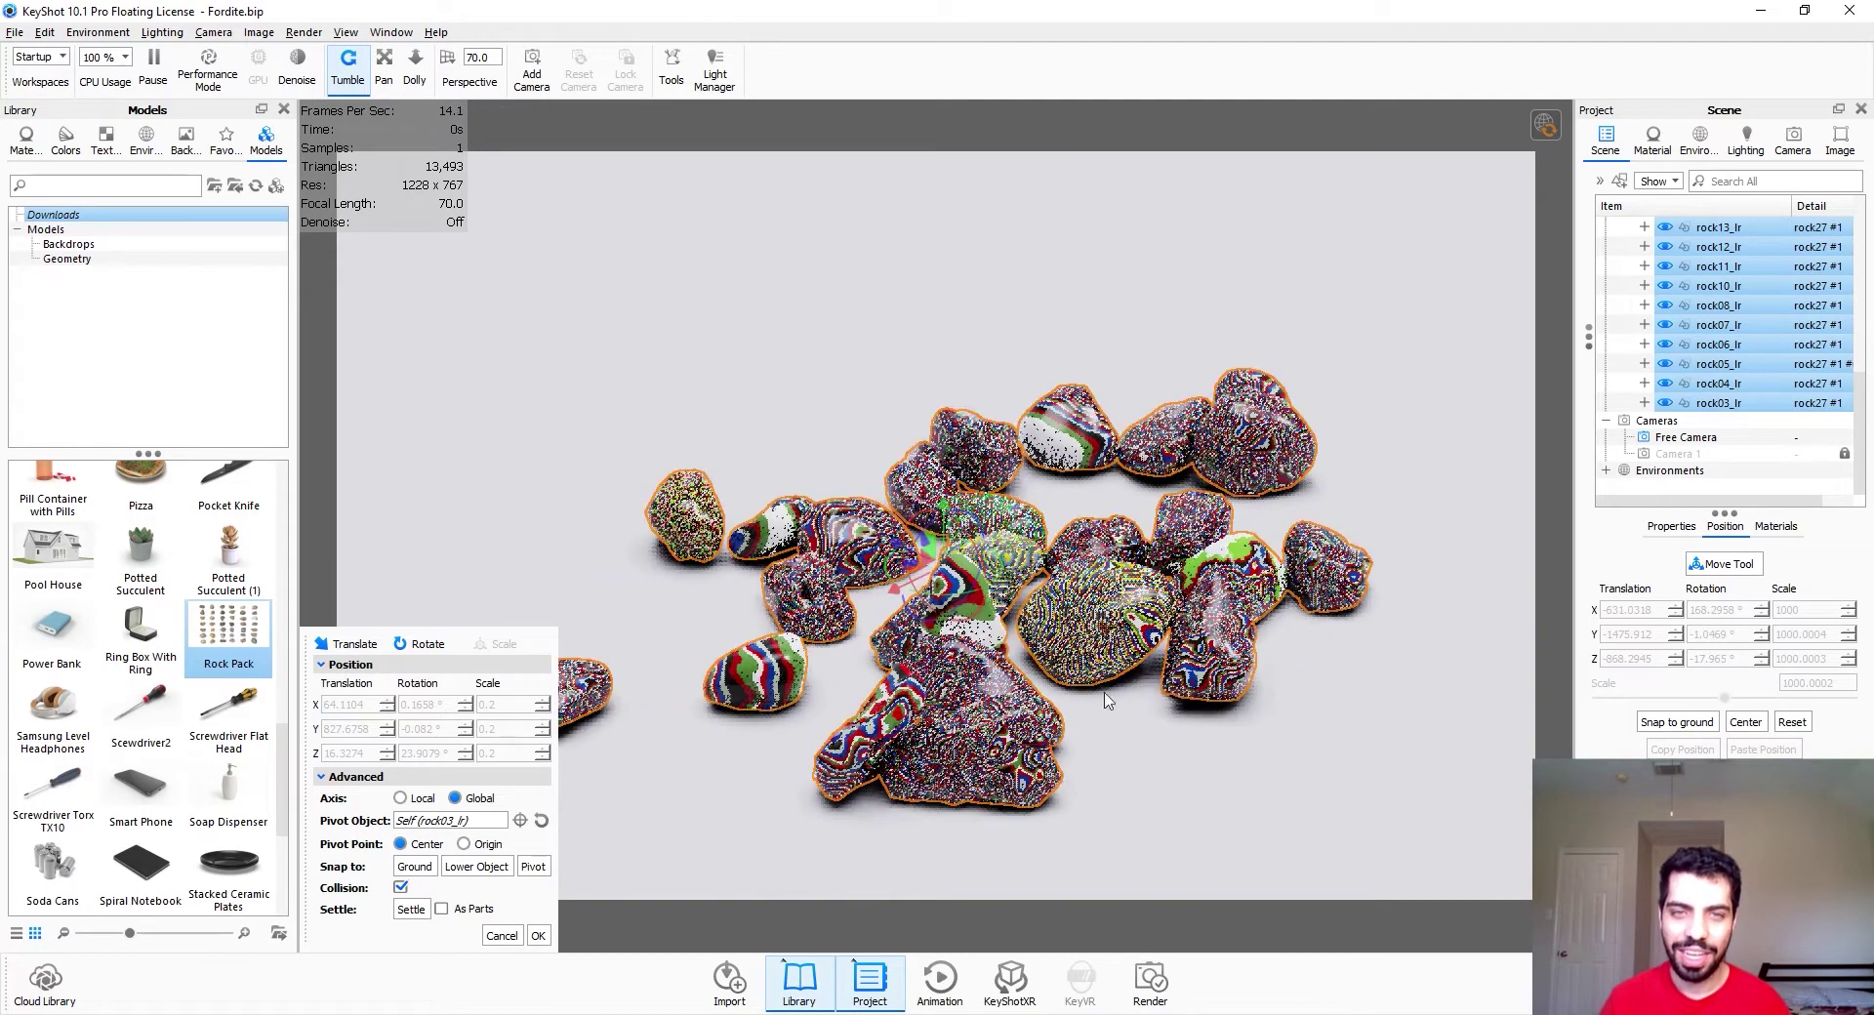
pyautogui.click(539, 935)
# Switch the scene to the saved Camera 1 and activate Environment 2
pyautogui.click(1794, 141)
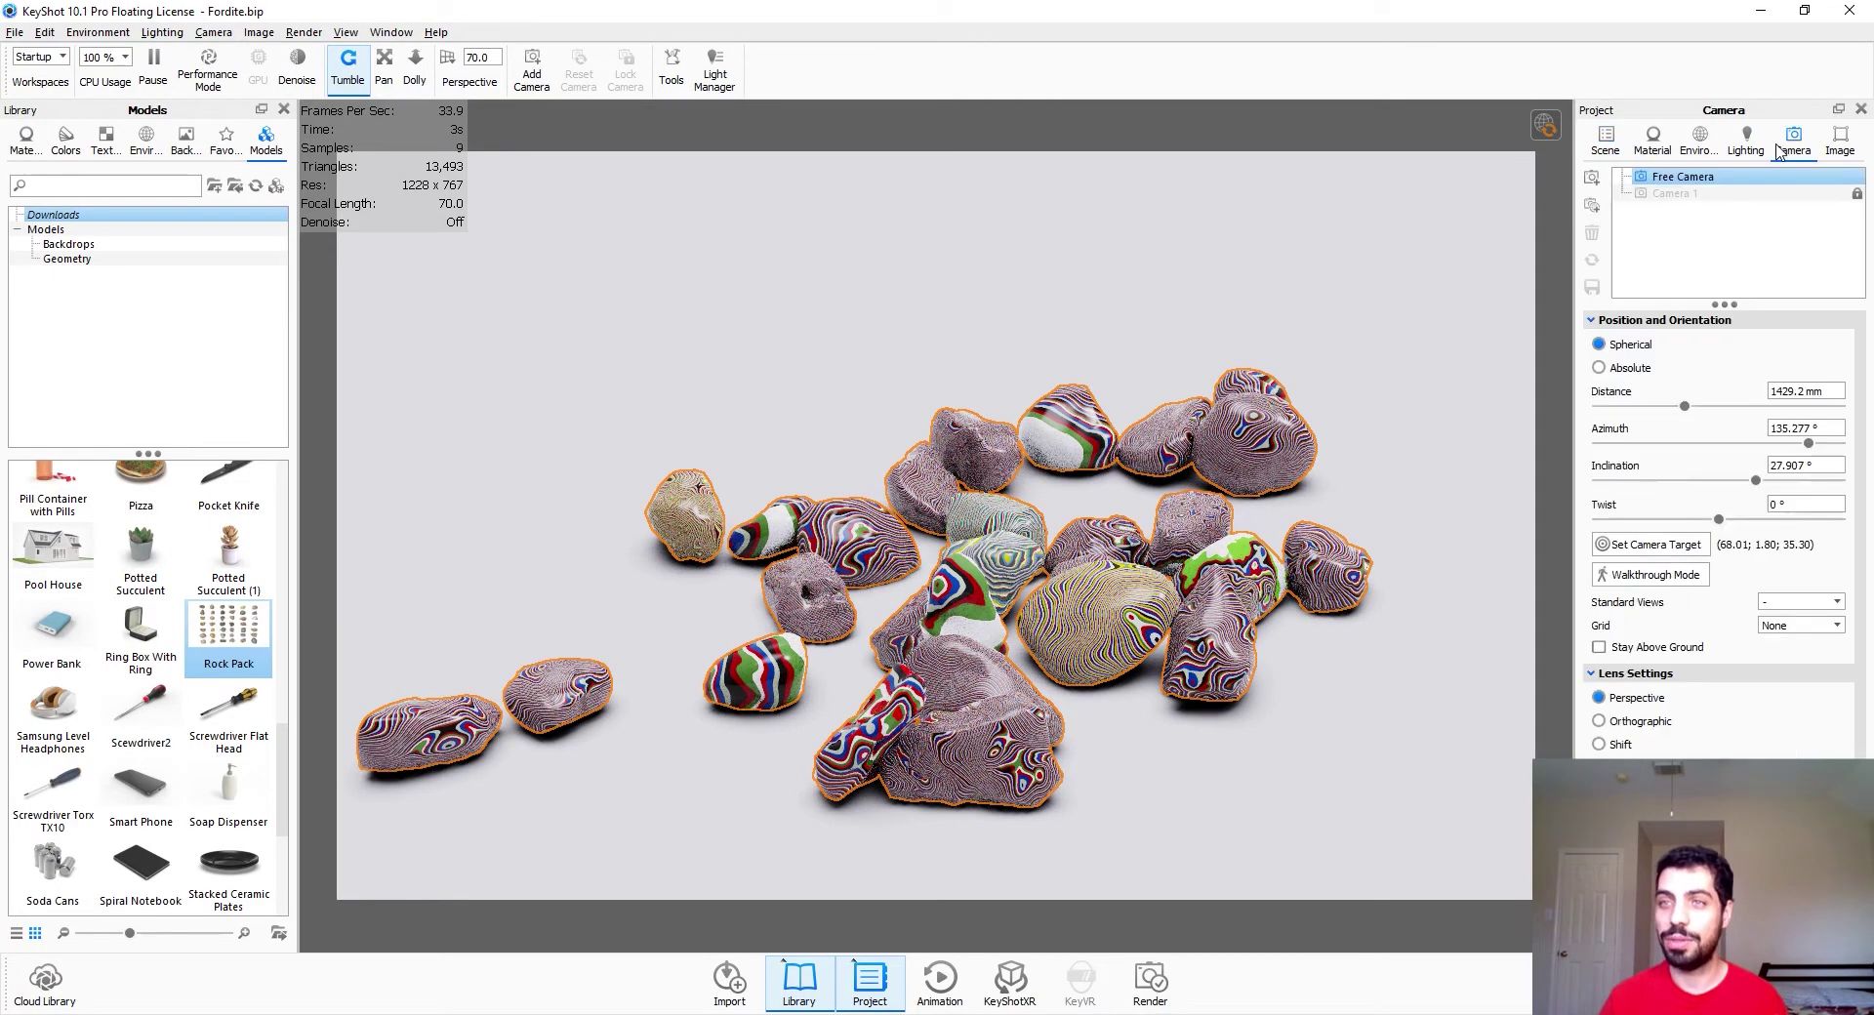
pyautogui.click(1736, 195)
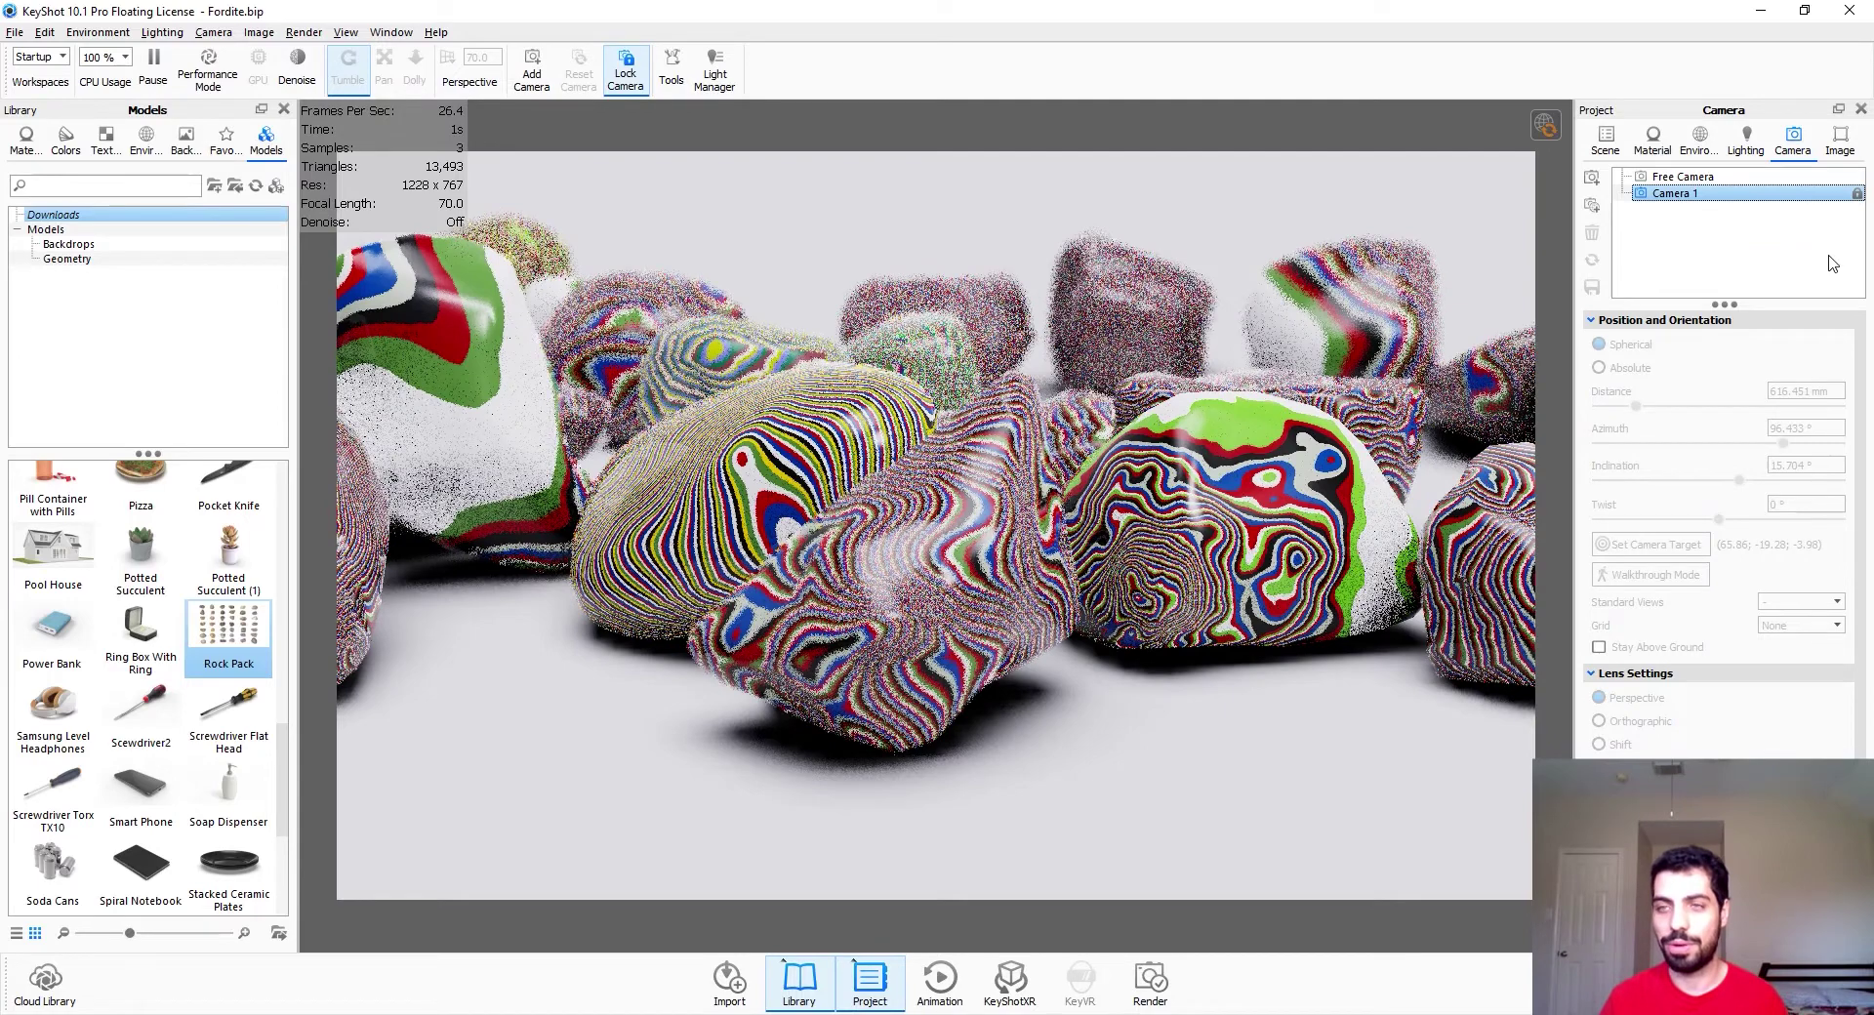
pyautogui.click(1841, 142)
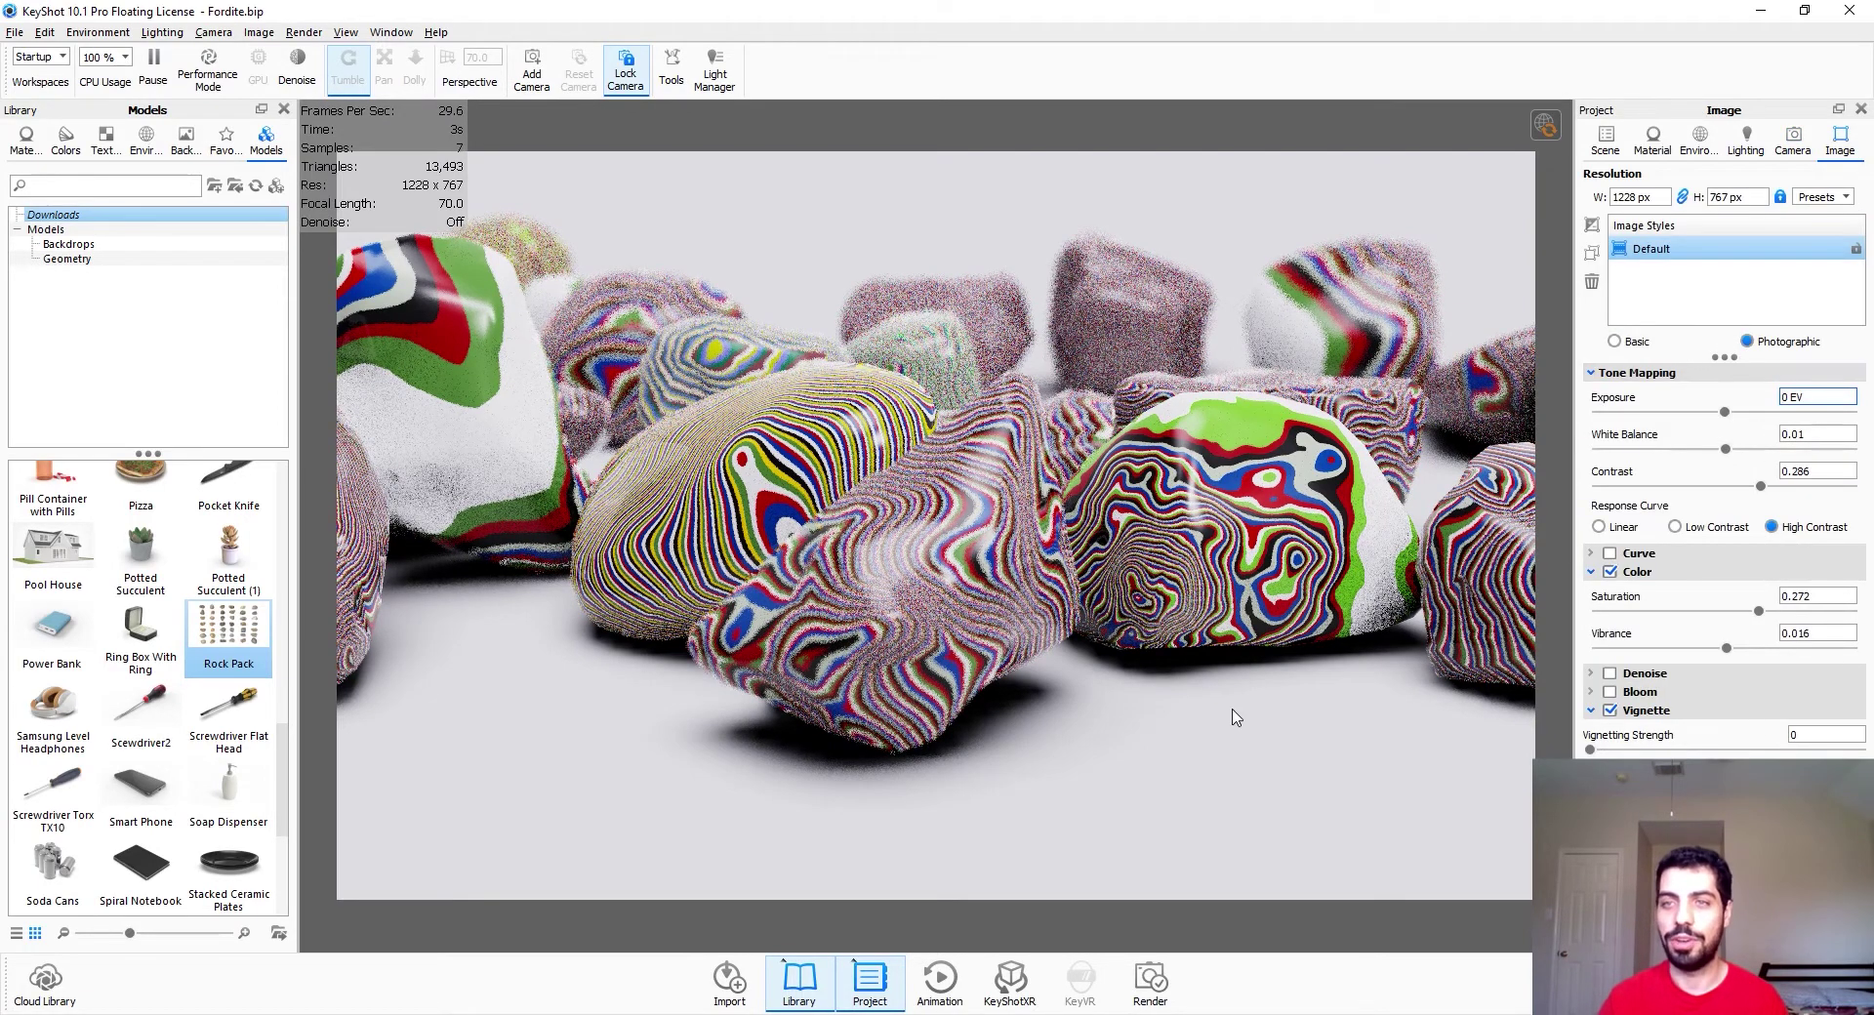
pyautogui.click(1715, 147)
pyautogui.click(1702, 193)
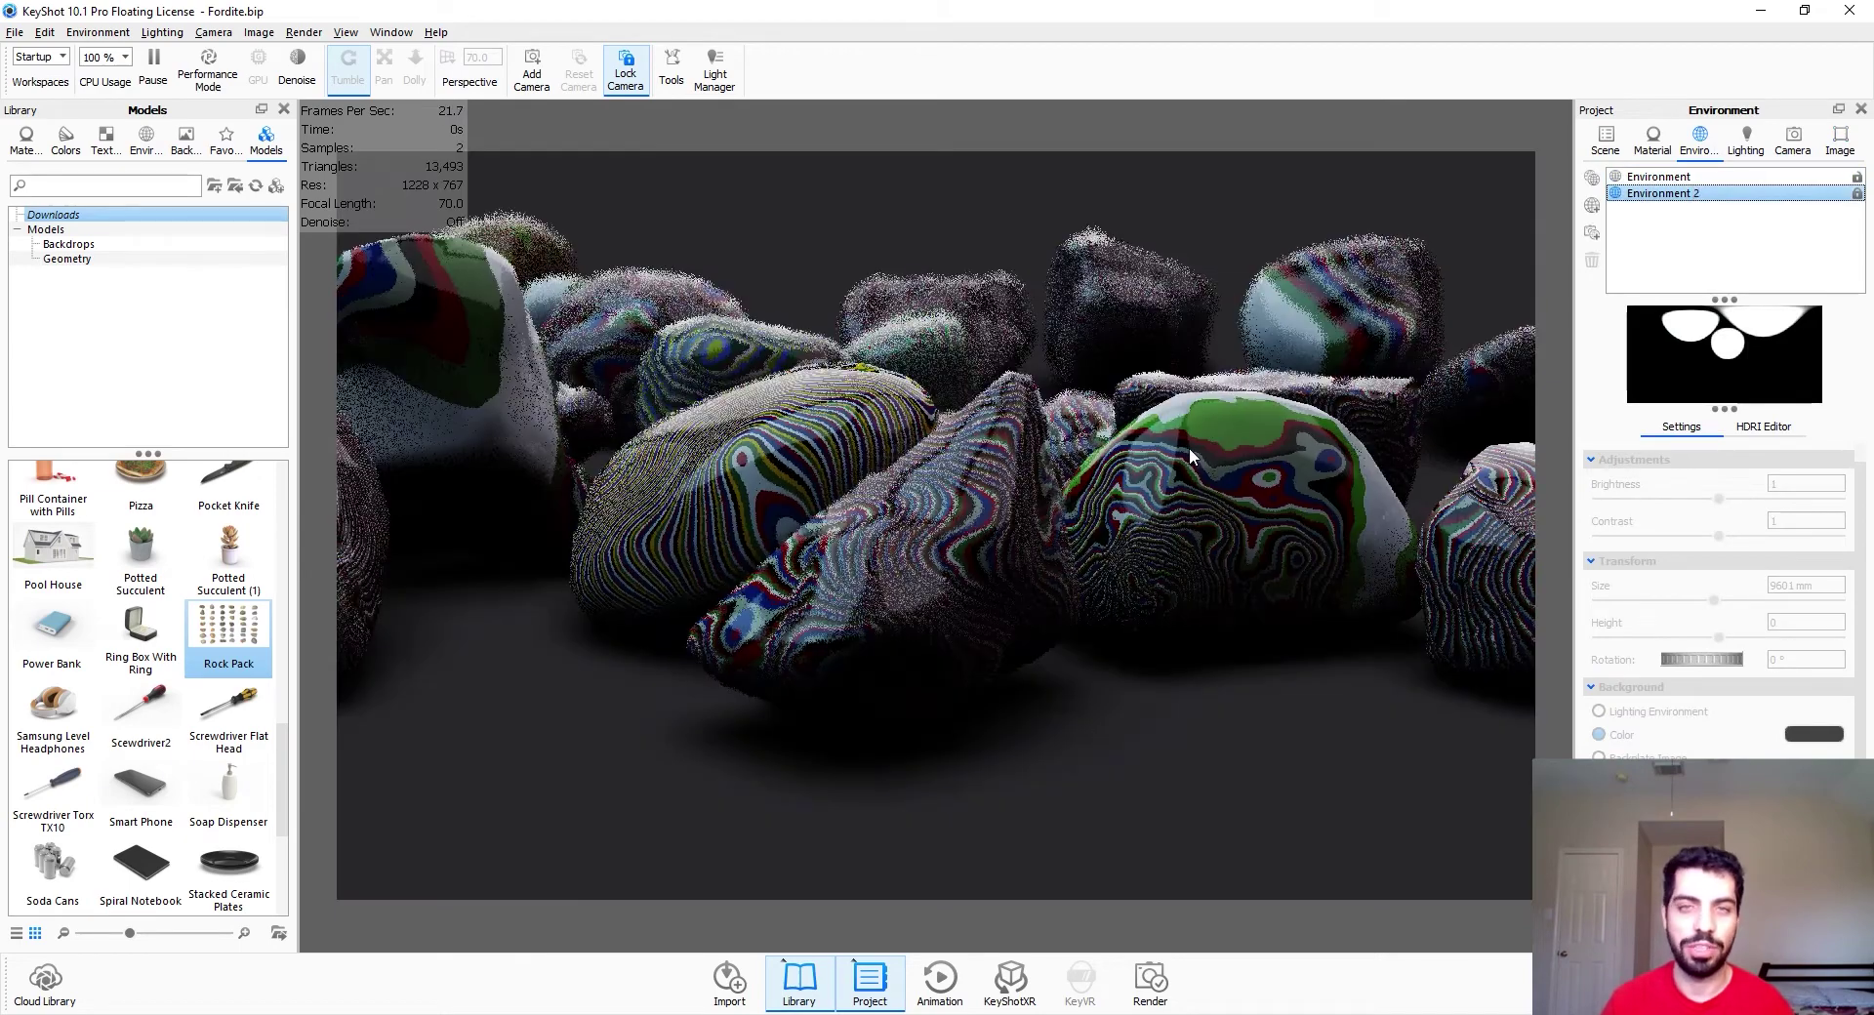